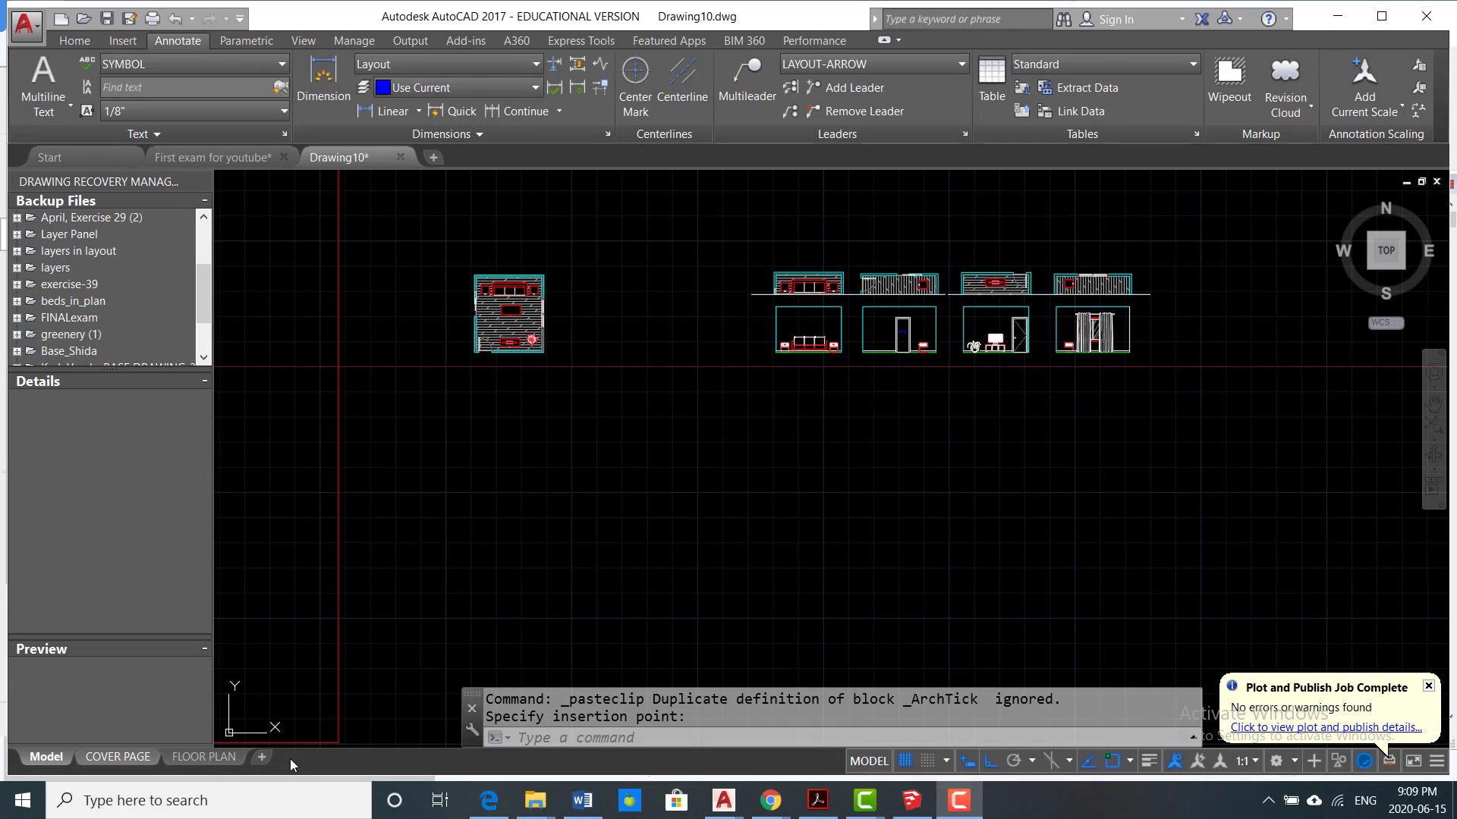
Step: Open the COVER PAGE layout and examine the table of contents sheet
click(109, 759)
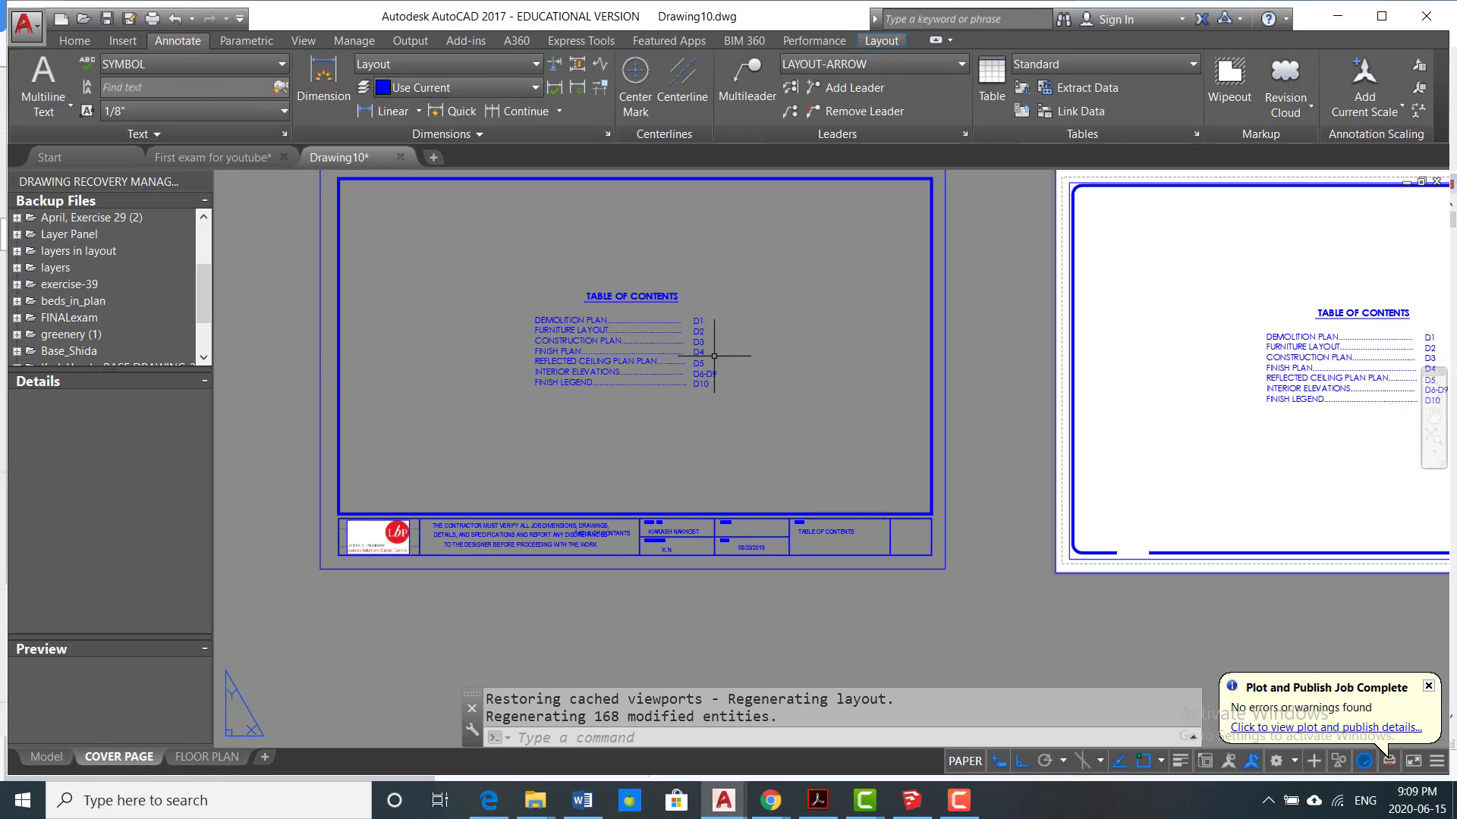
scroll(714, 356, up, 2)
scroll(663, 418, down, 2)
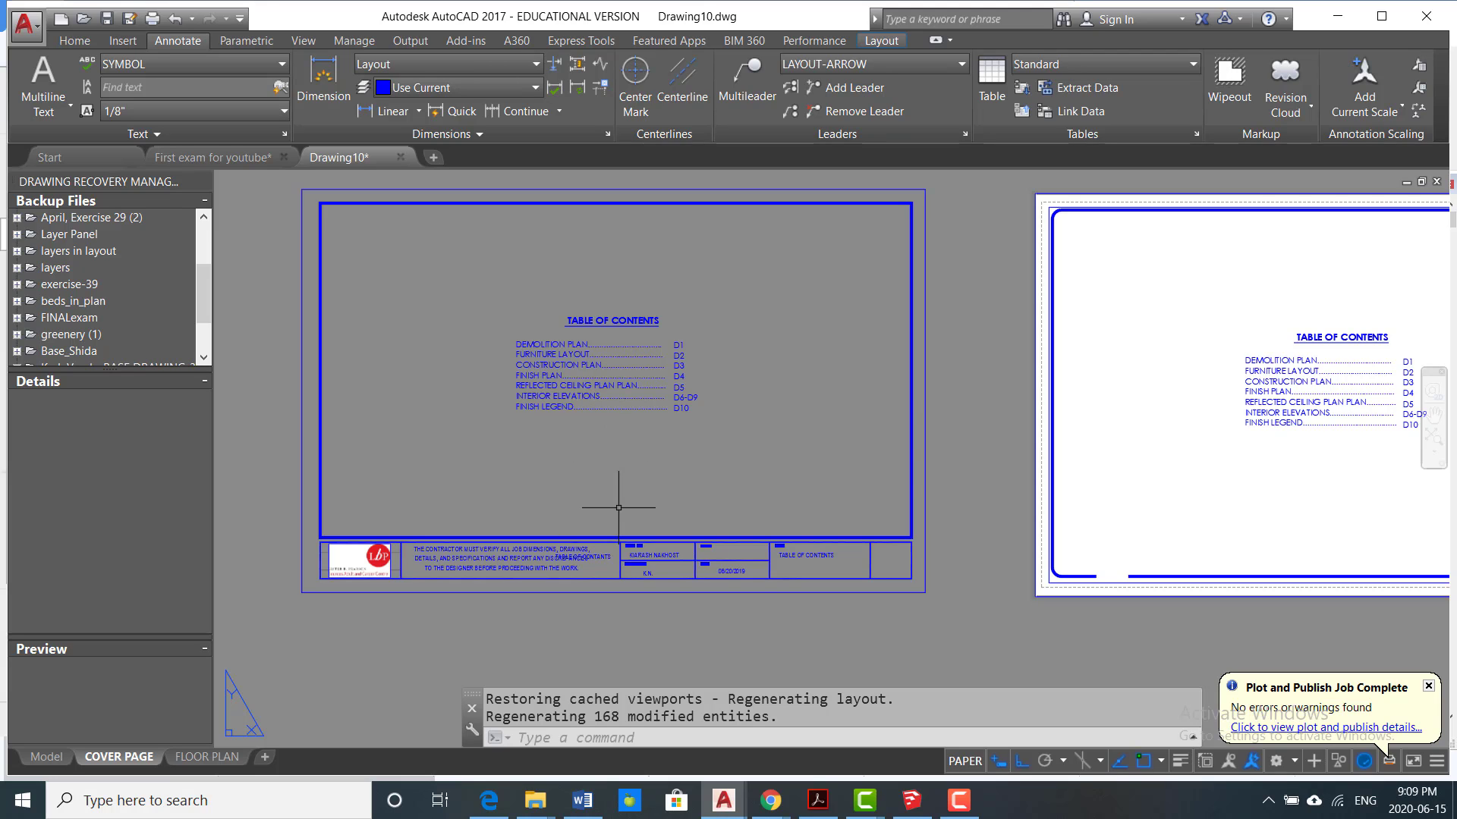
Step: Switch to the FLOOR PLAN layout and erase the existing viewport from the white printable sheet
click(209, 760)
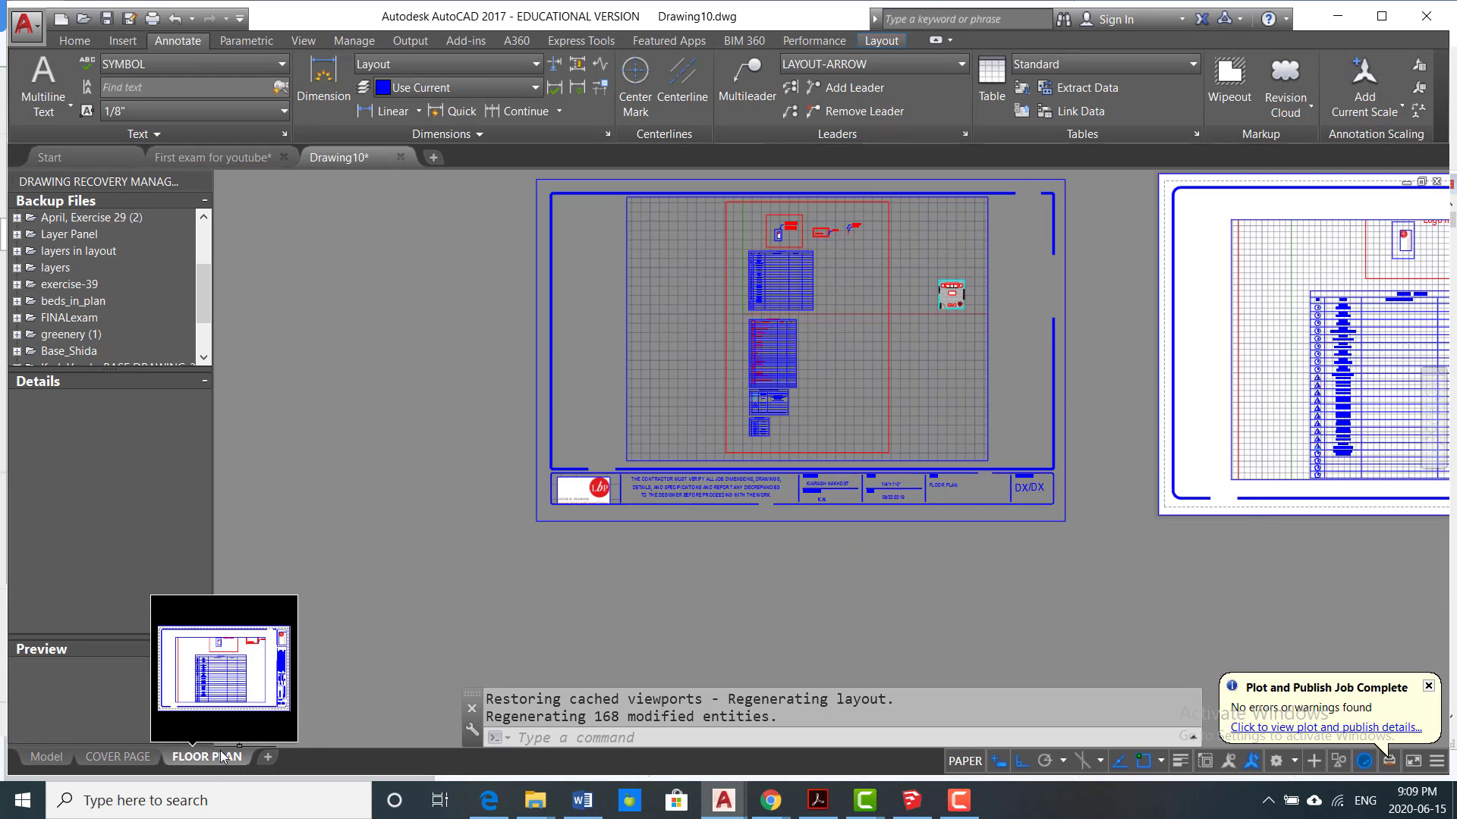
scroll(595, 556, down, 2)
middle_drag(684, 549, 486, 532)
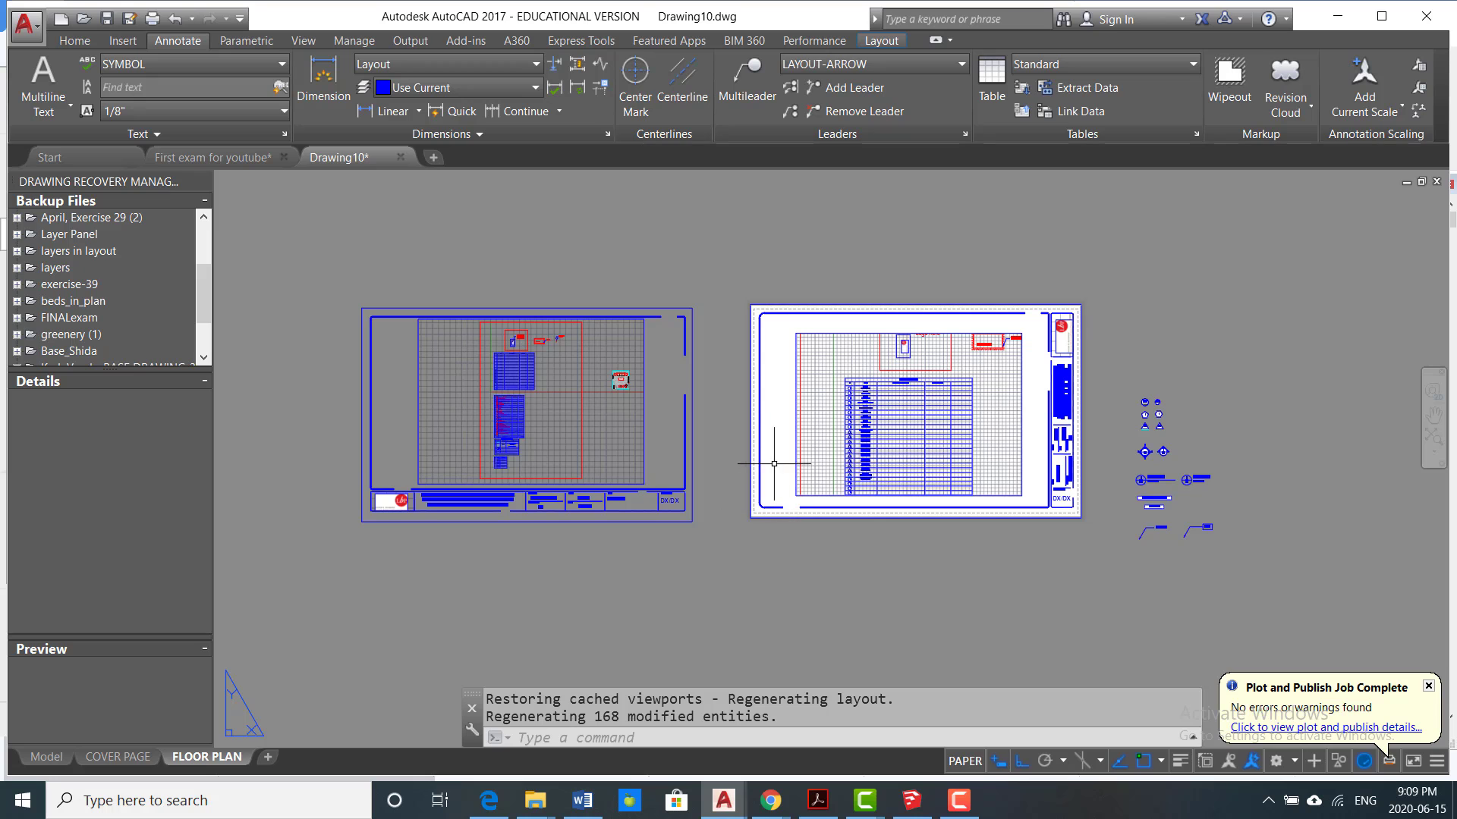
scroll(834, 425, up, 2)
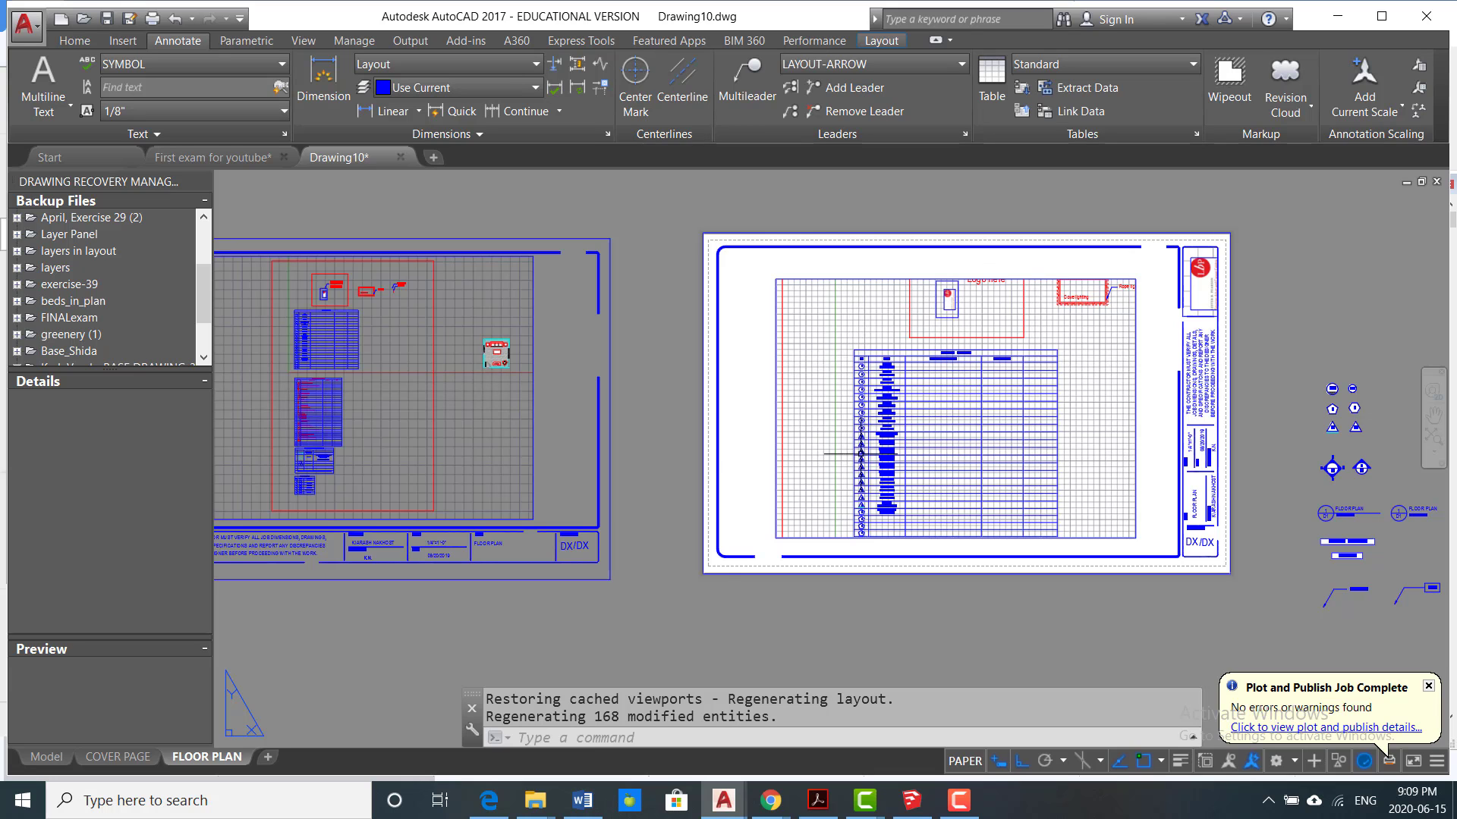
middle_drag(487, 366, 657, 377)
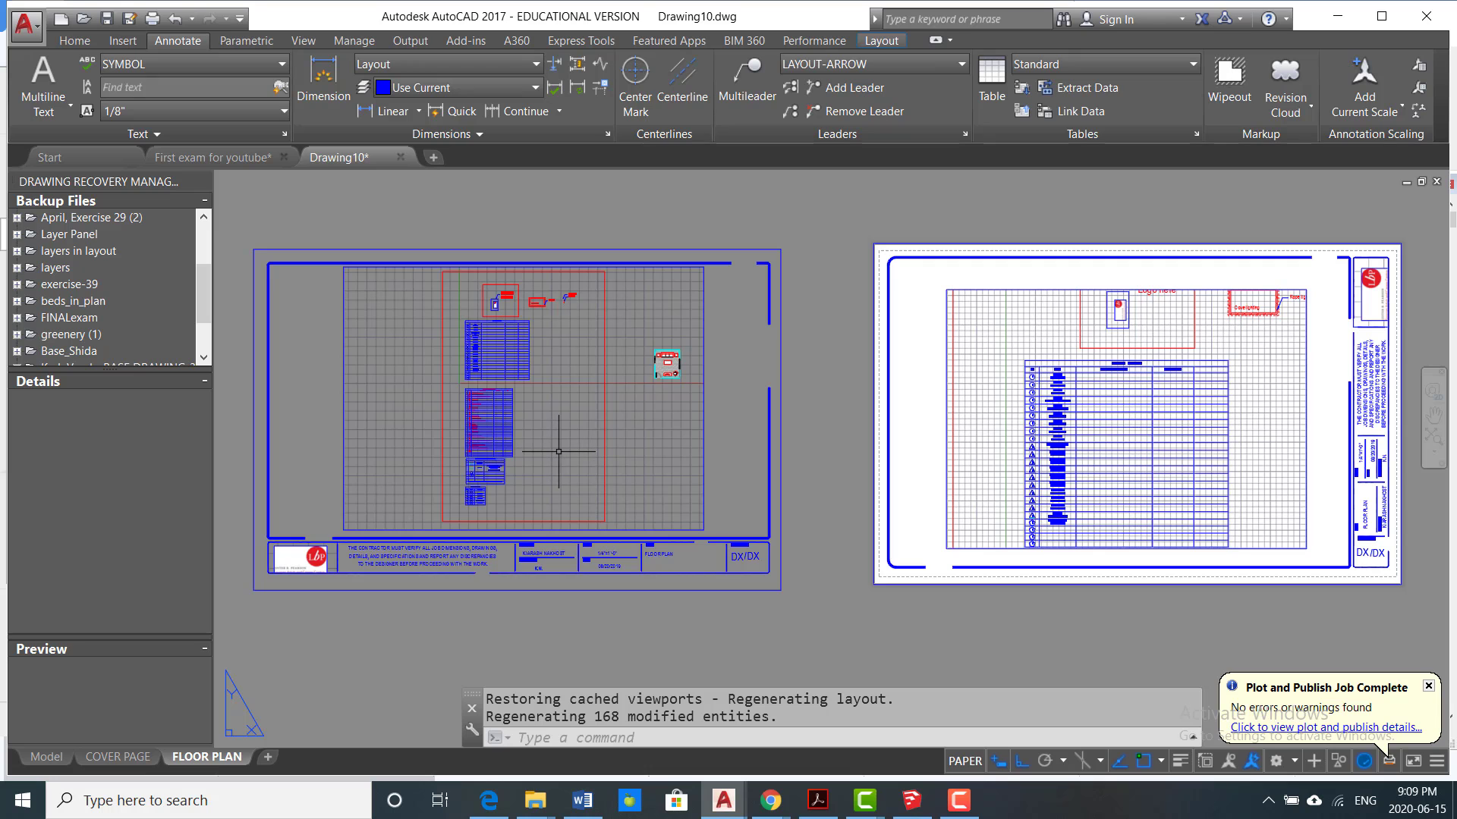
scroll(927, 470, up, 2)
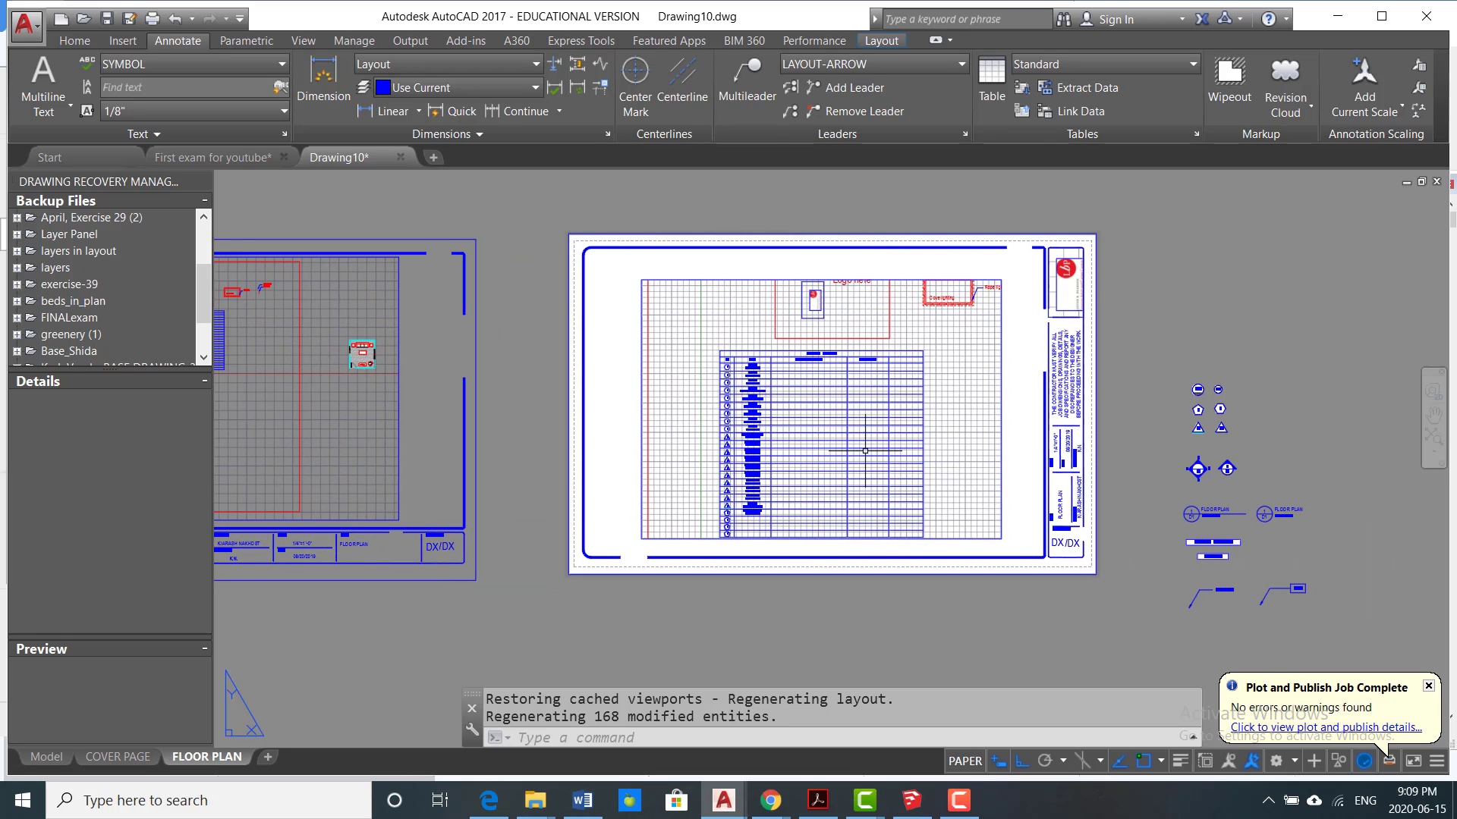
scroll(924, 434, up, 2)
scroll(991, 390, down, 2)
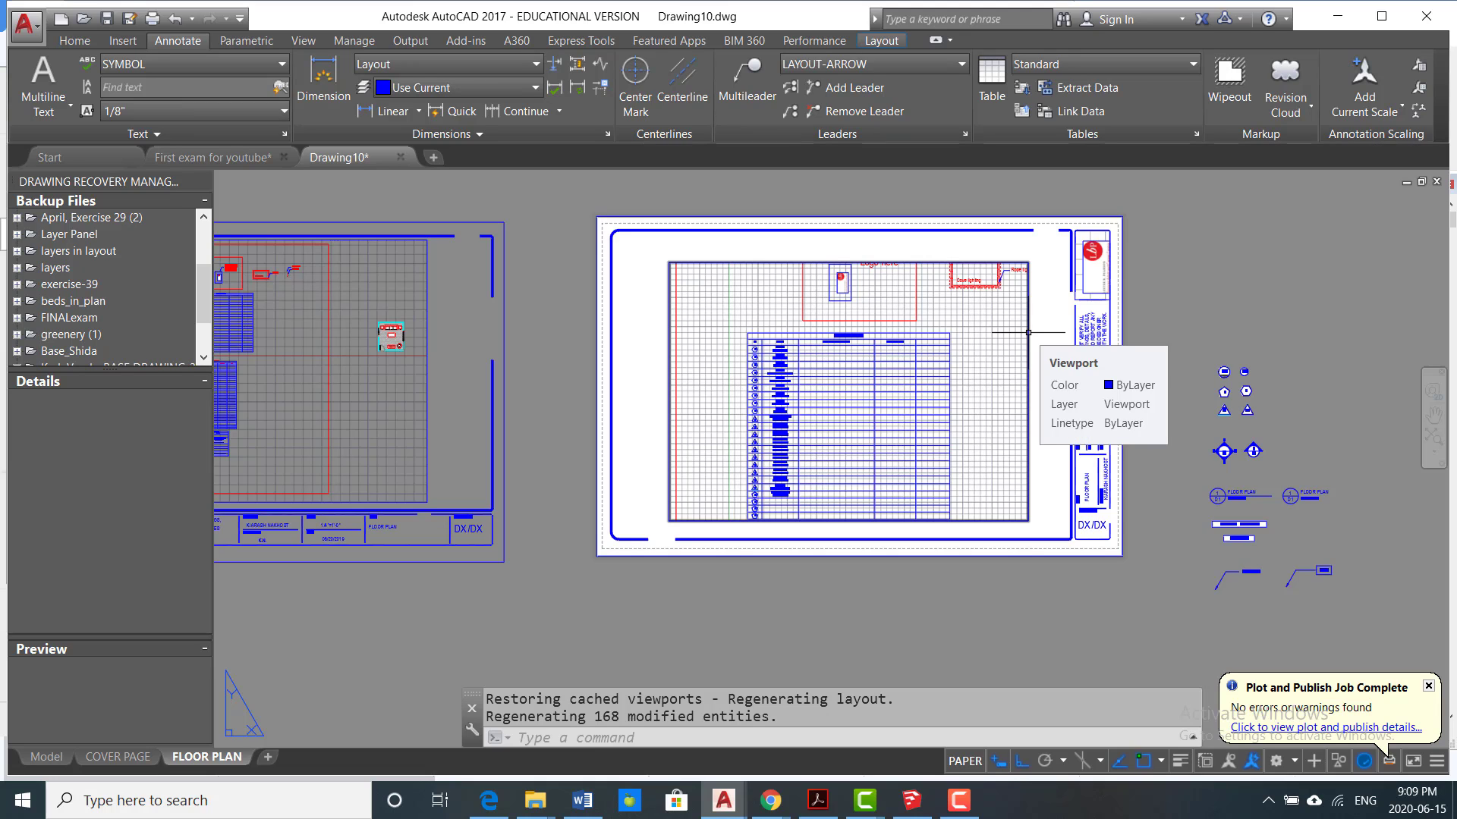
click(1028, 333)
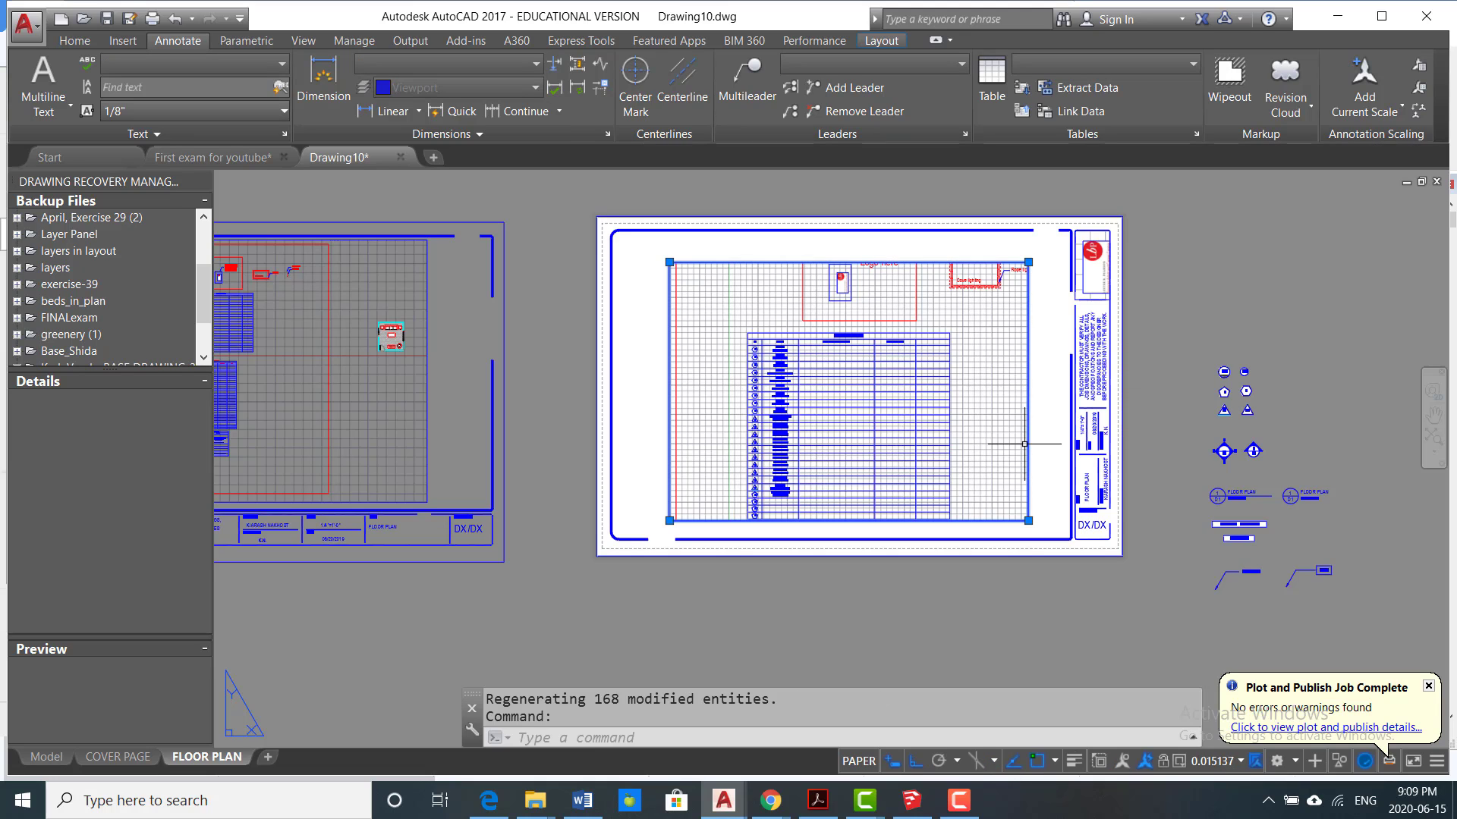
text(E)
key(Return)
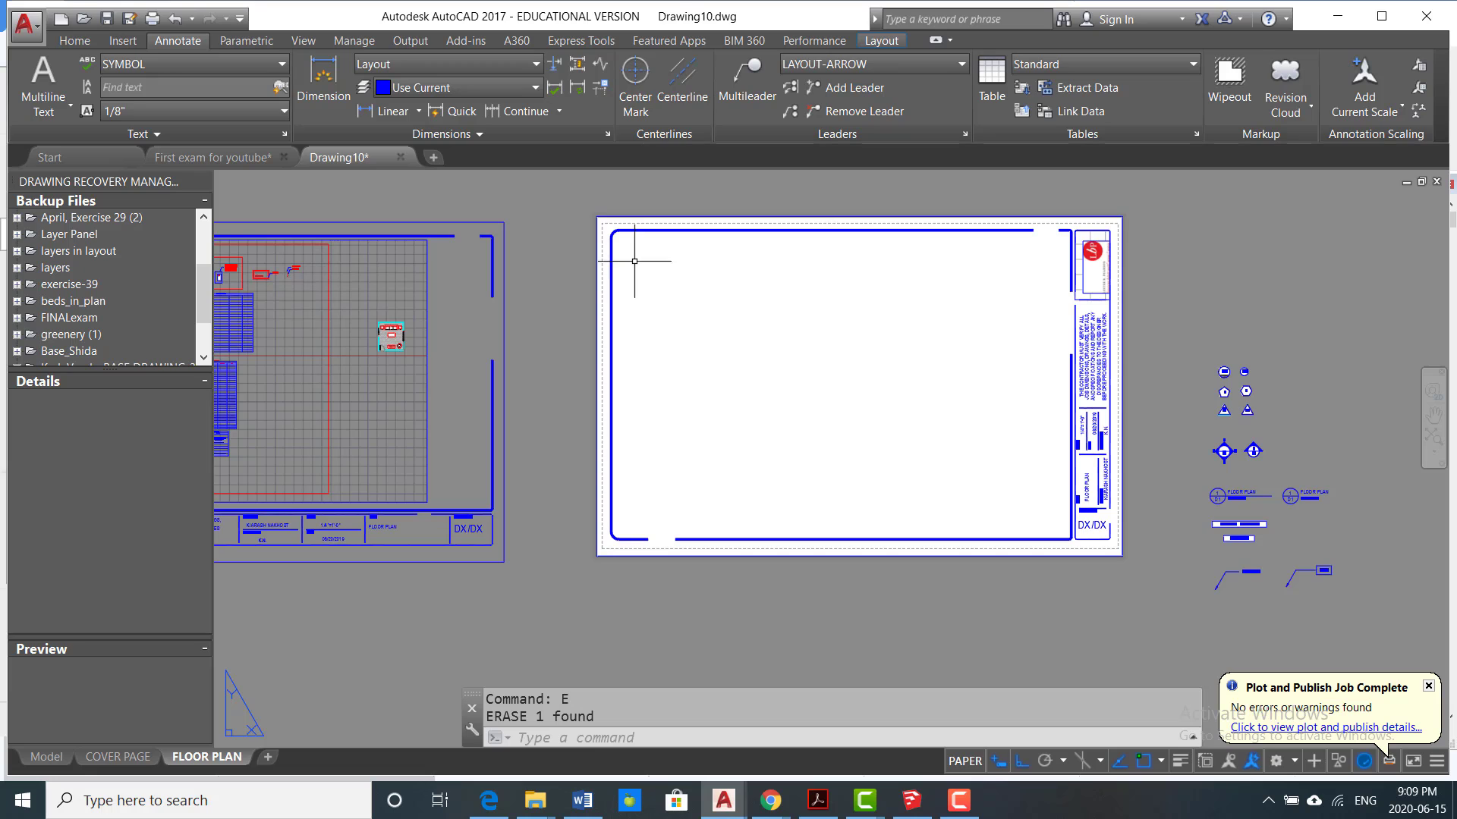
Step: Create a new rectangular viewport covering most of the empty area inside the sheet's border
click(882, 43)
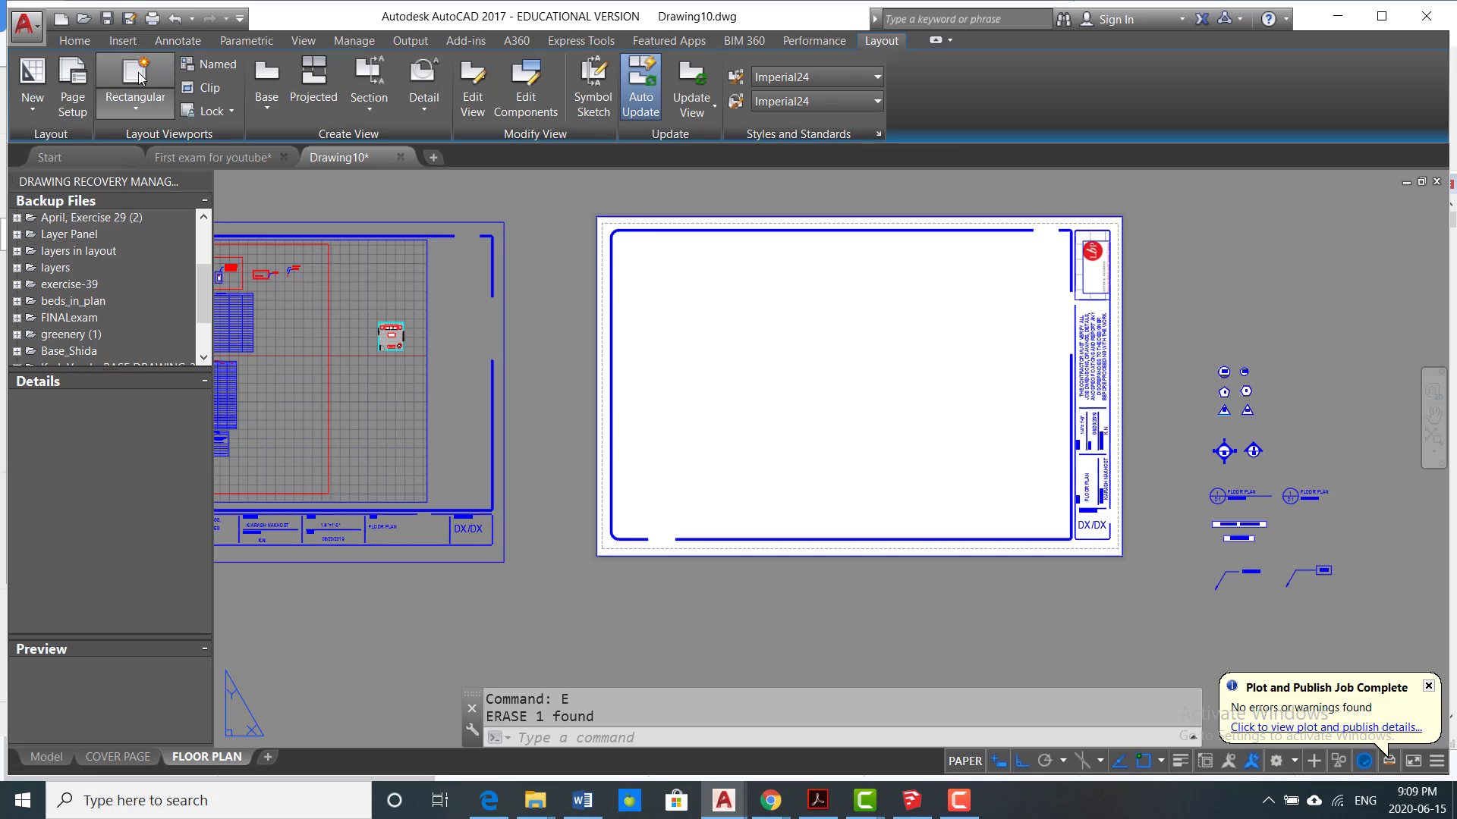
click(139, 78)
click(666, 269)
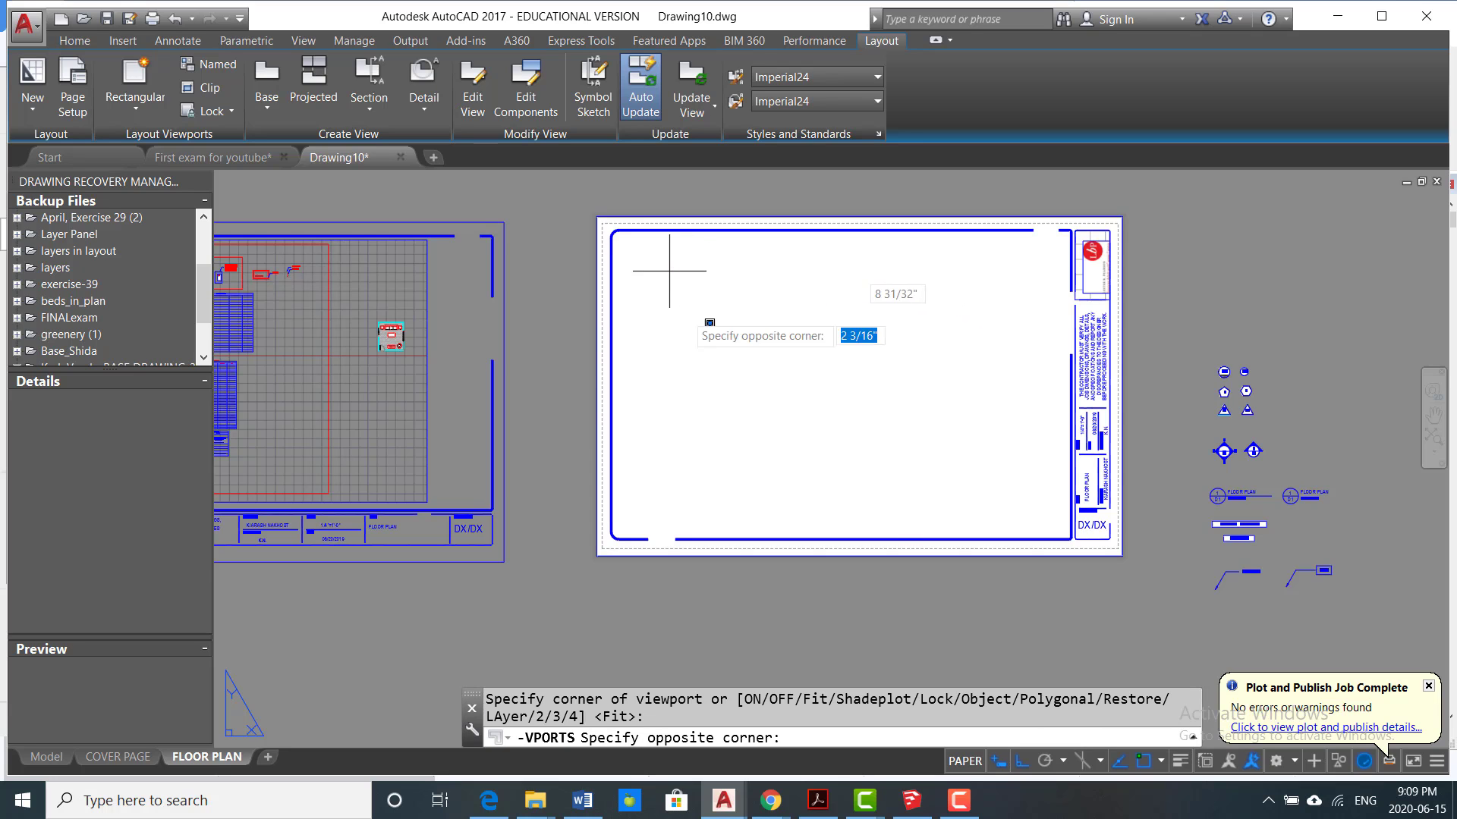
click(1032, 513)
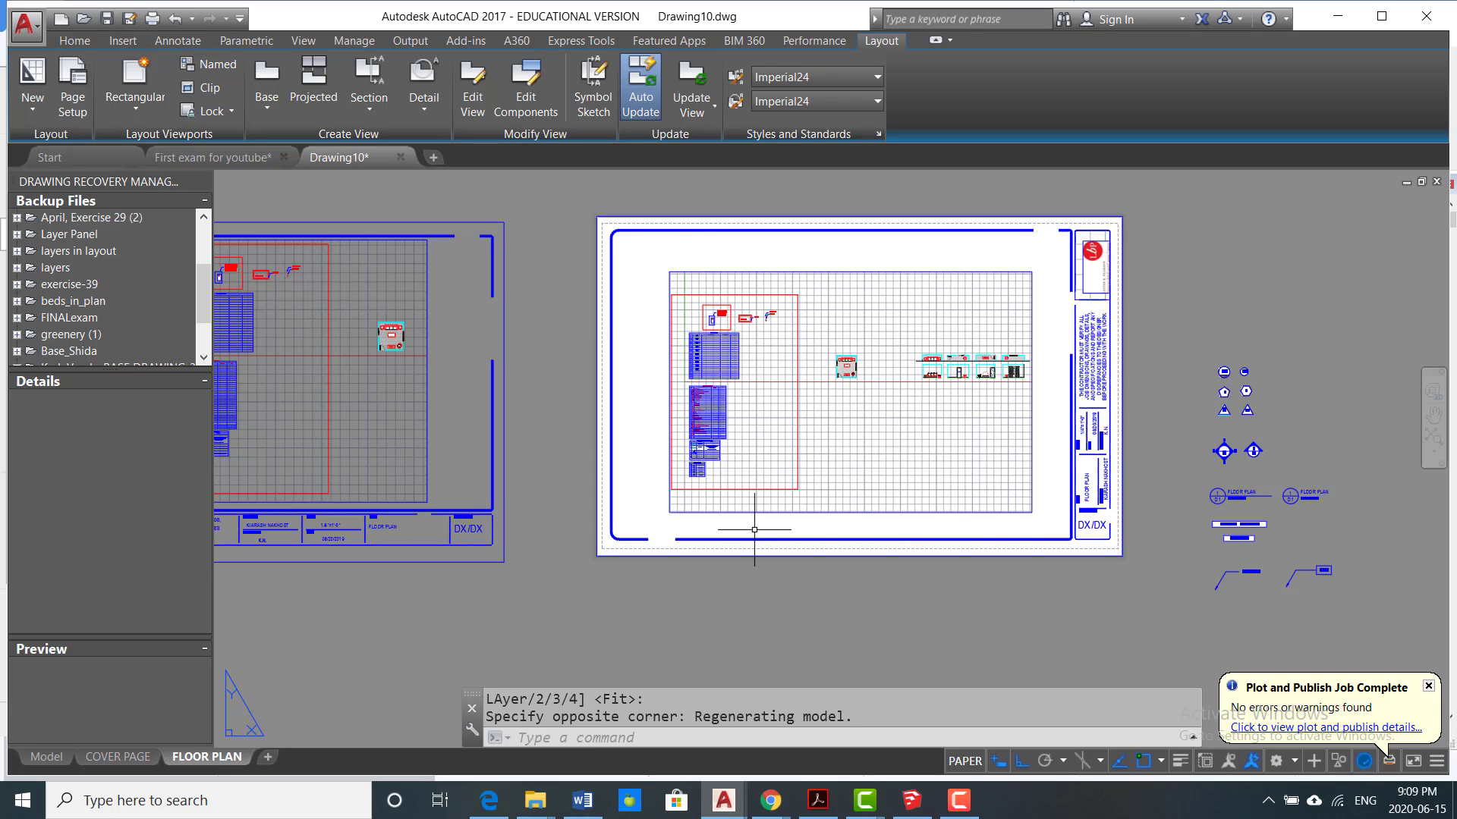
click(833, 271)
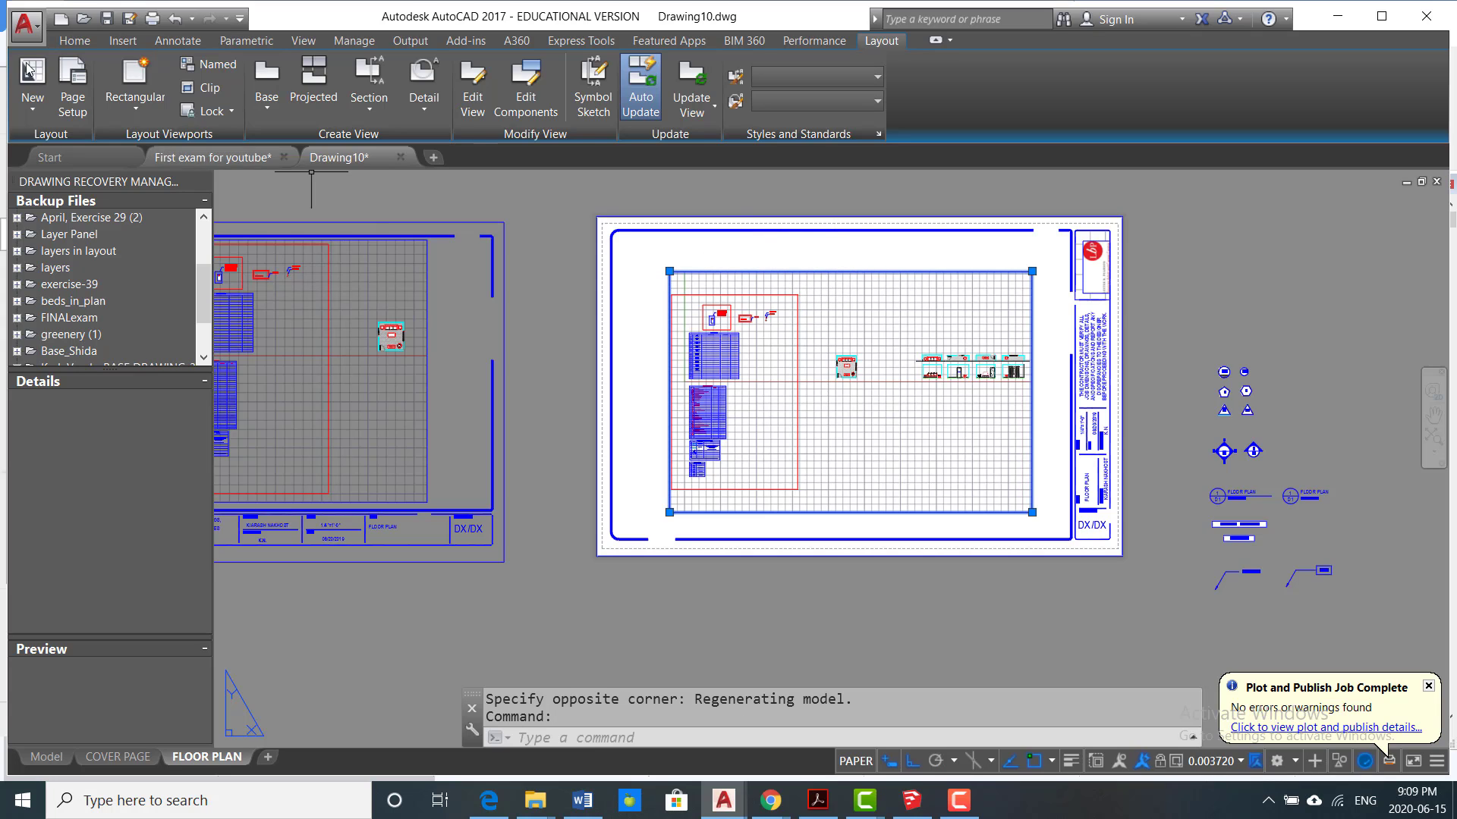
click(75, 41)
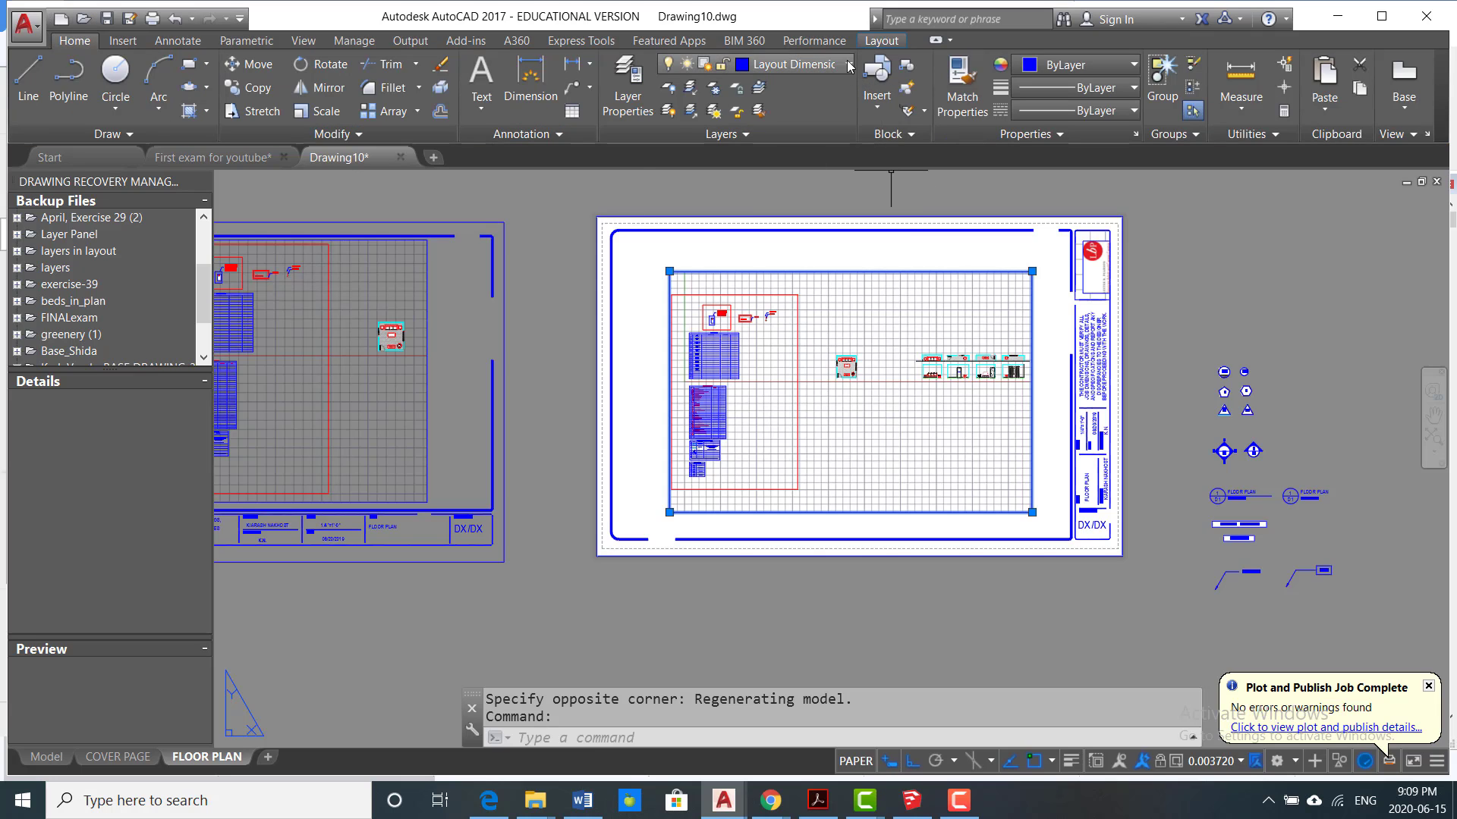
key(Escape)
key(Escape)
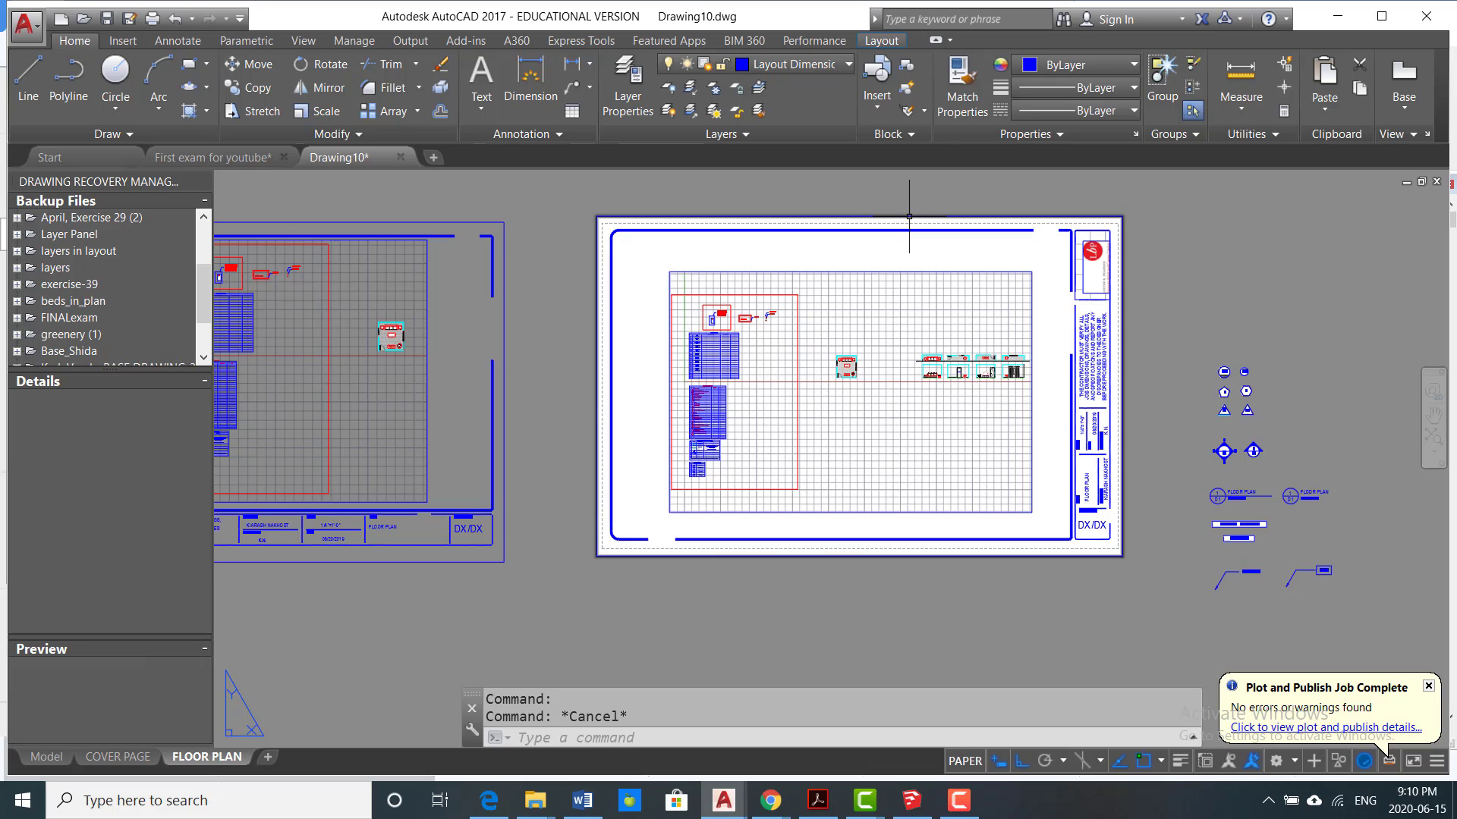
Step: Preview the FLOOR PLAN layout's plot with the previous plot settings, then leave the plot setup without plotting
click(152, 18)
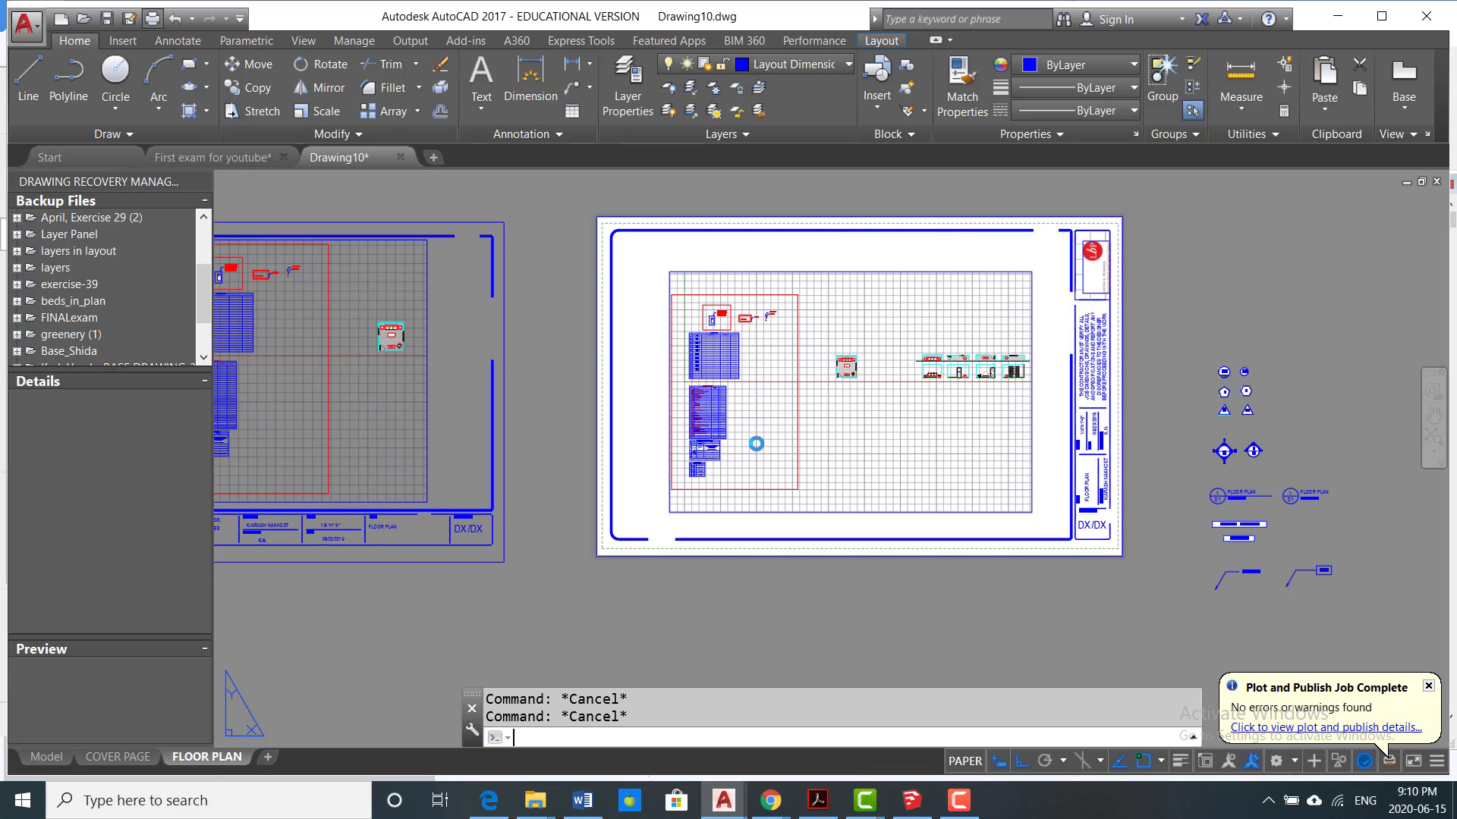
click(781, 450)
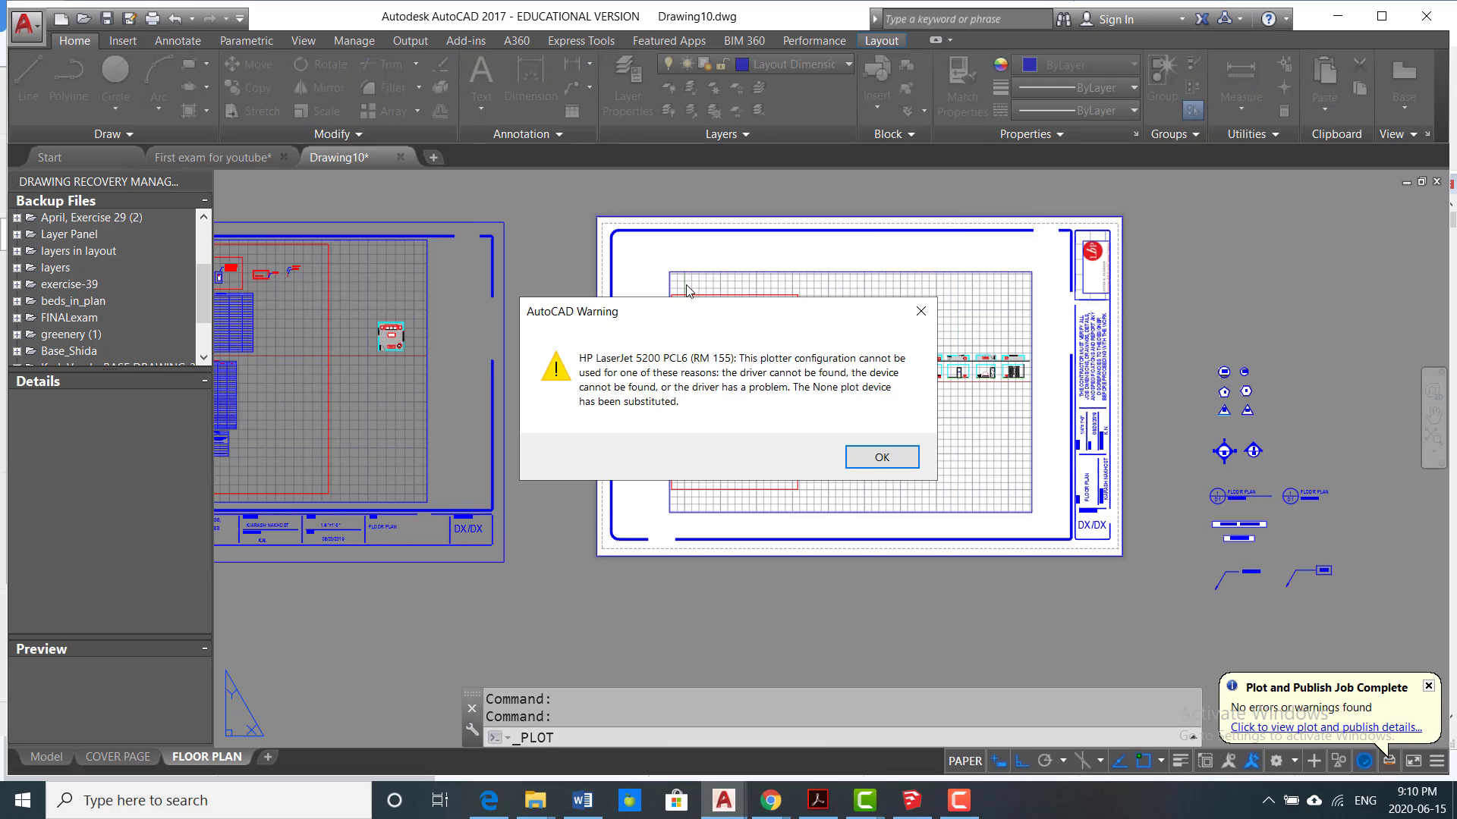
click(874, 457)
click(706, 204)
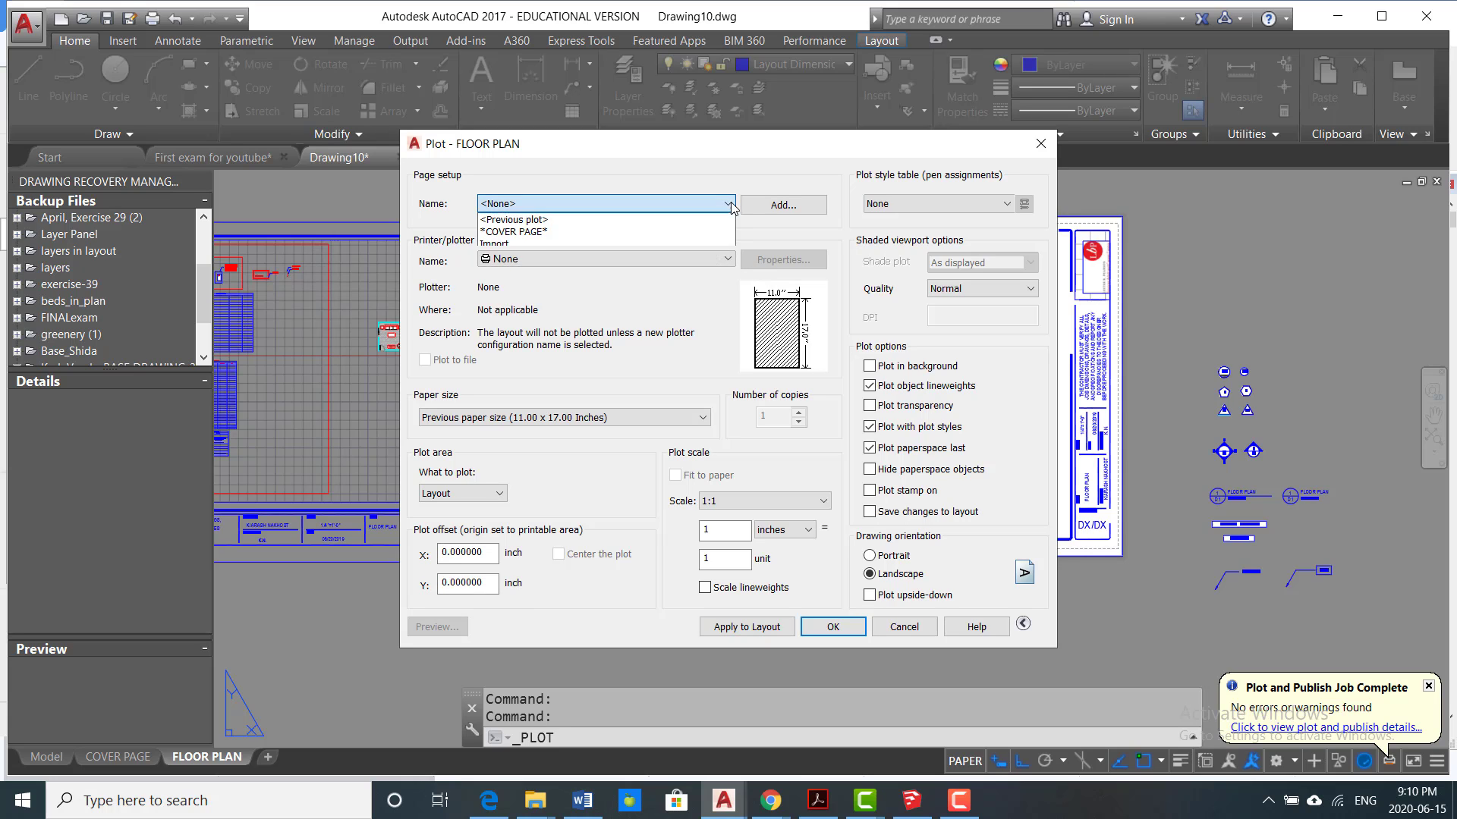
click(661, 232)
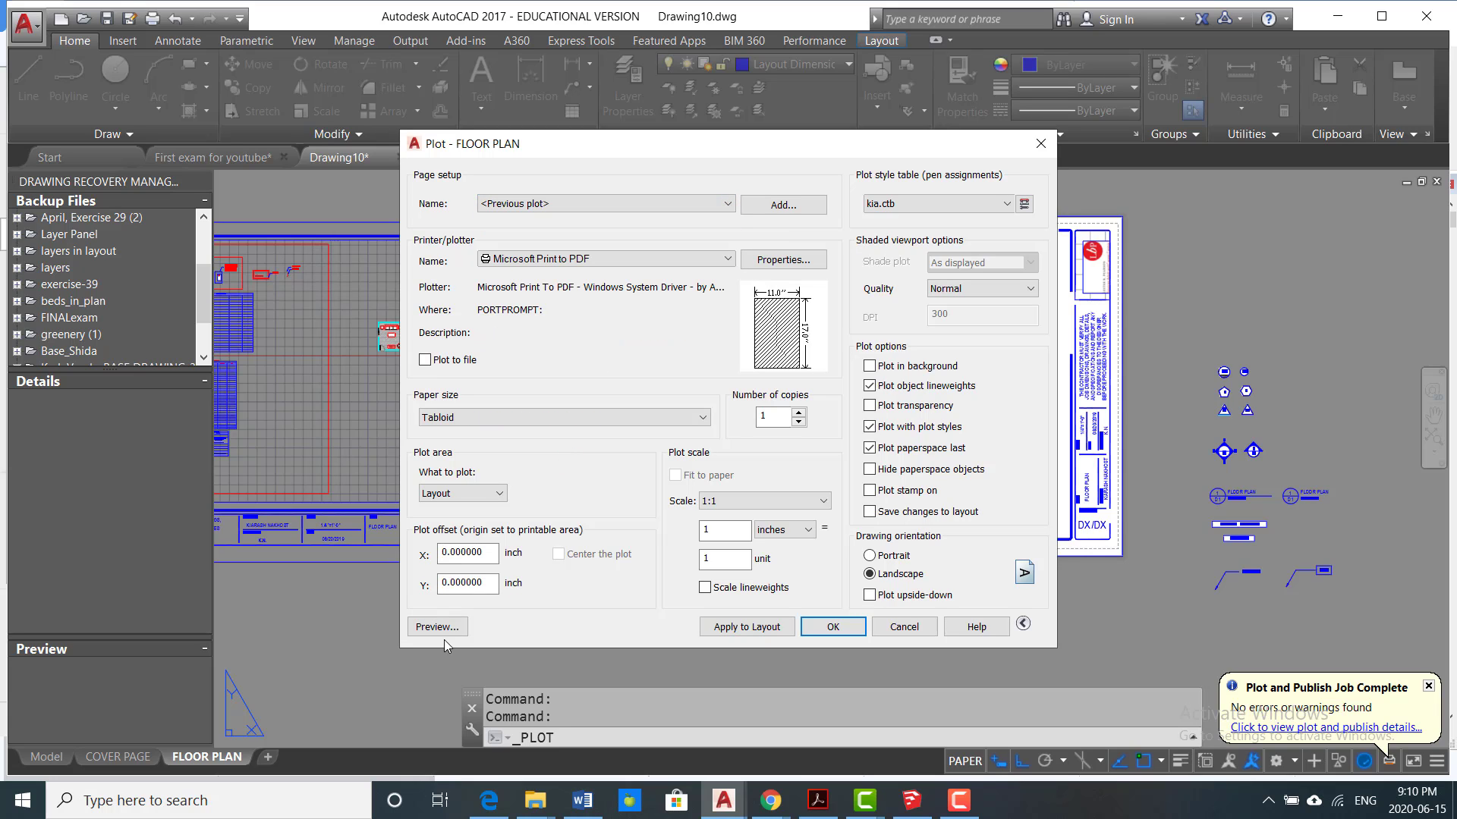
click(438, 626)
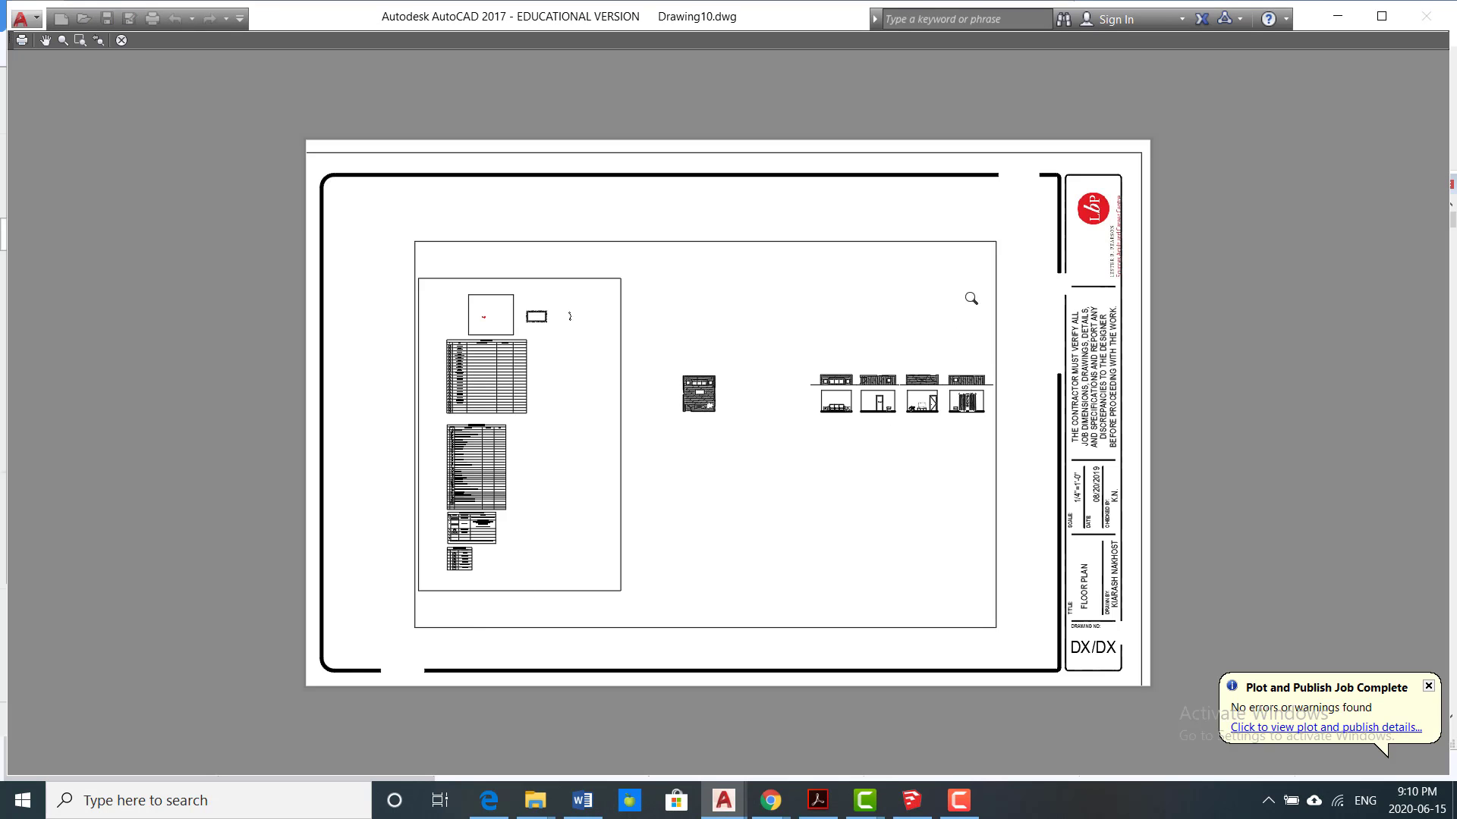
key(Escape)
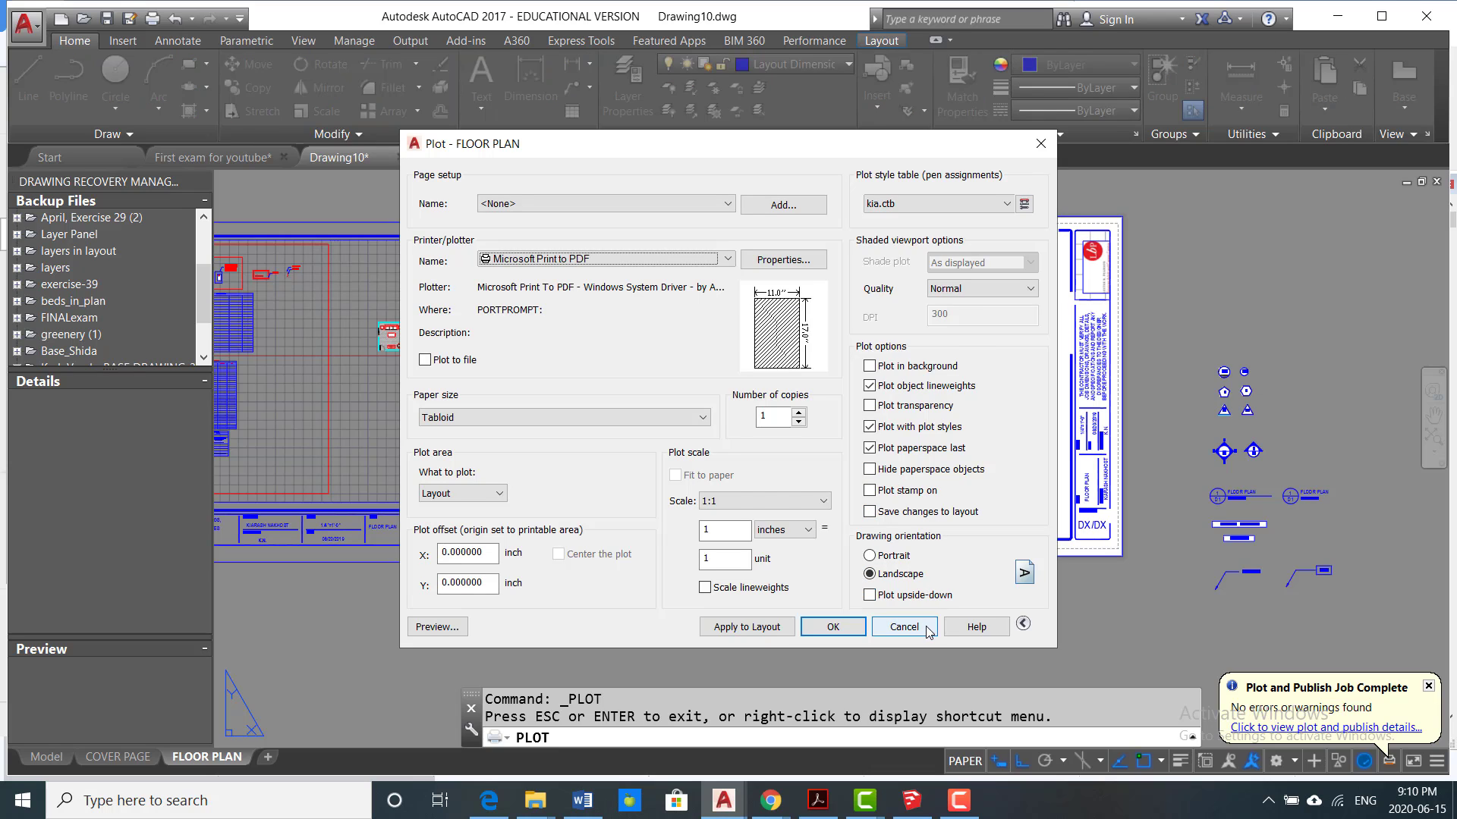
click(904, 624)
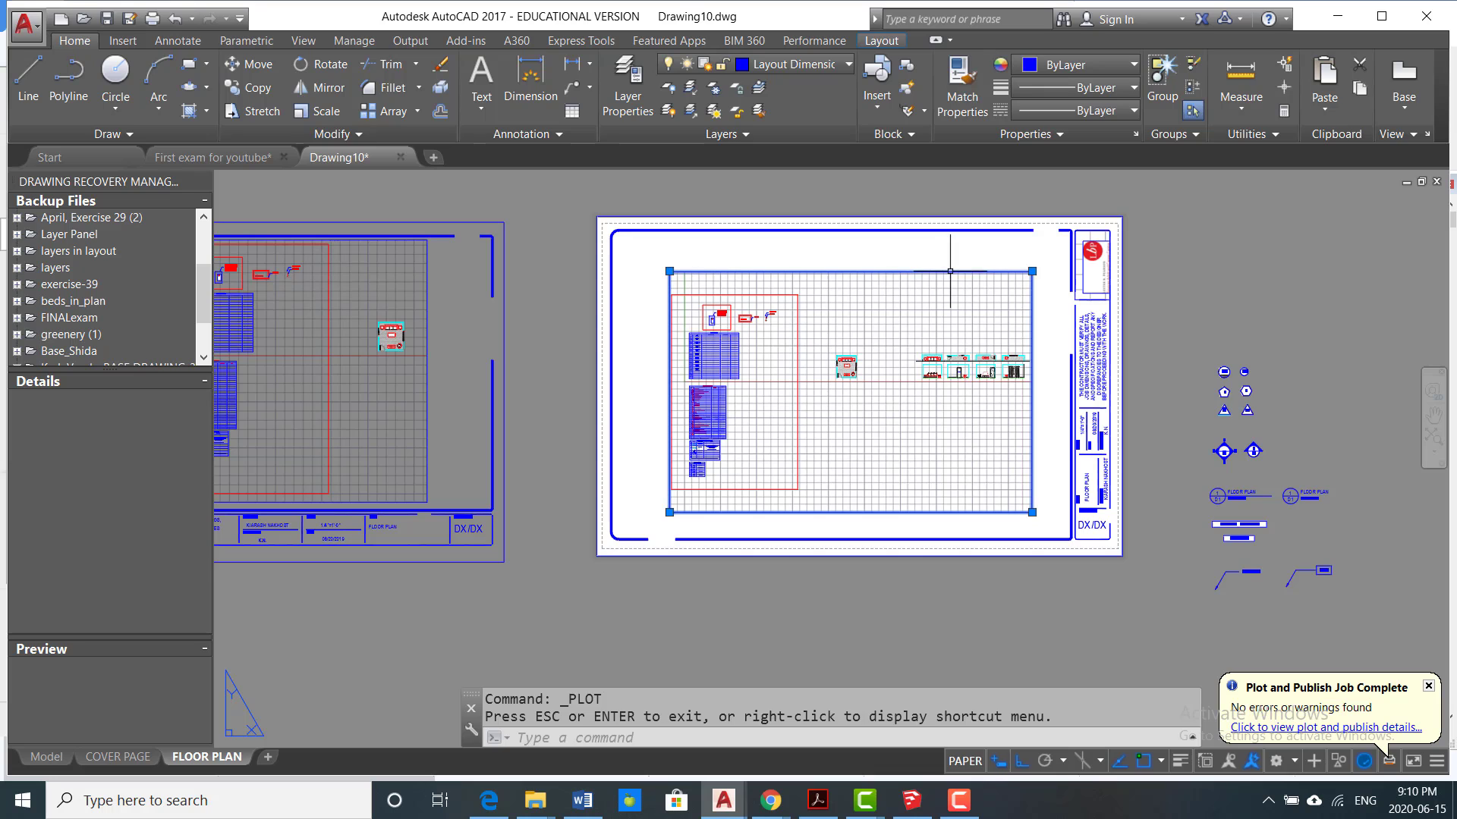
Step: Assign the new rectangular viewport to the Viewport layer
click(914, 273)
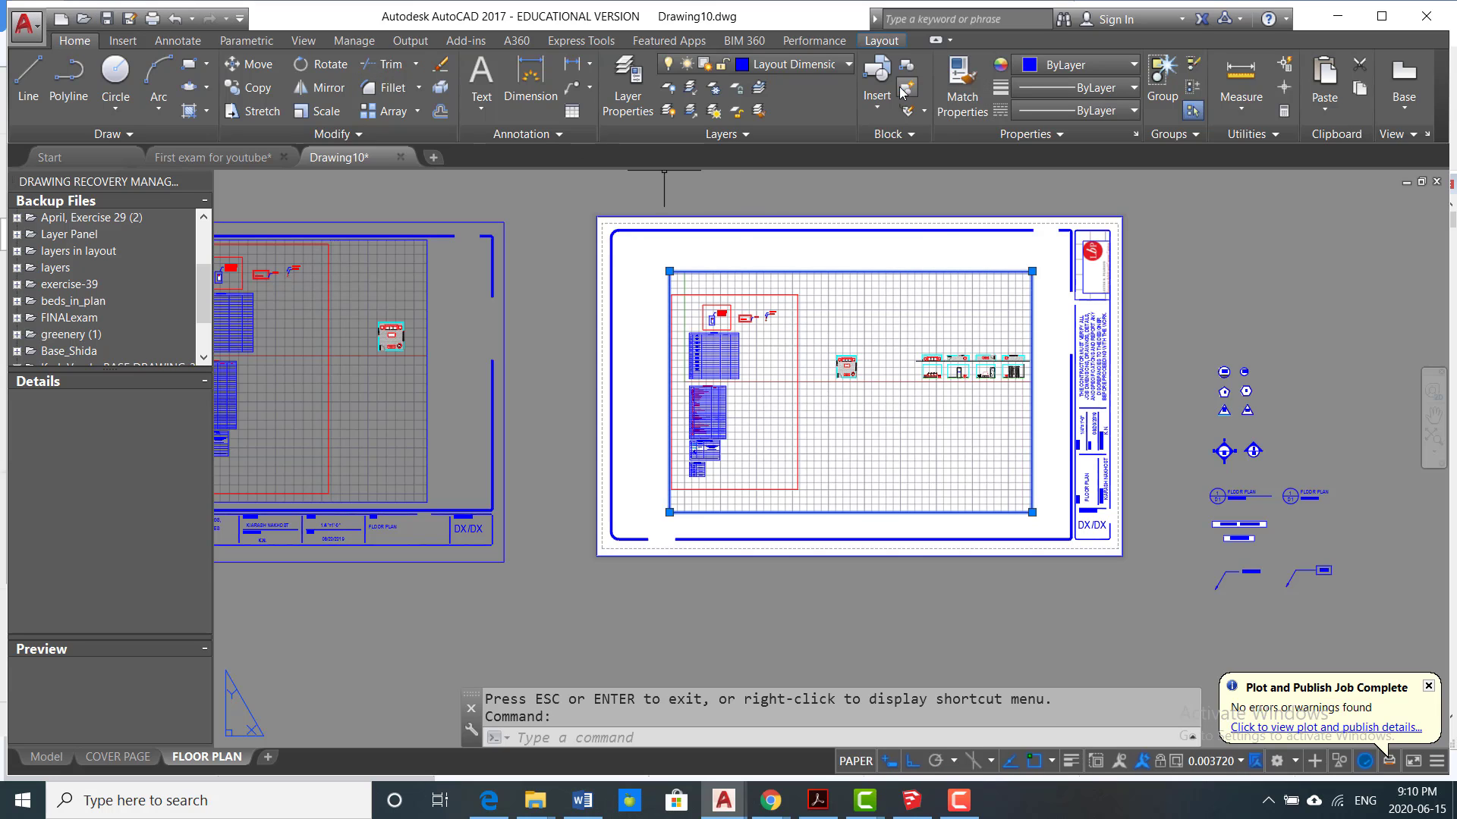
click(849, 66)
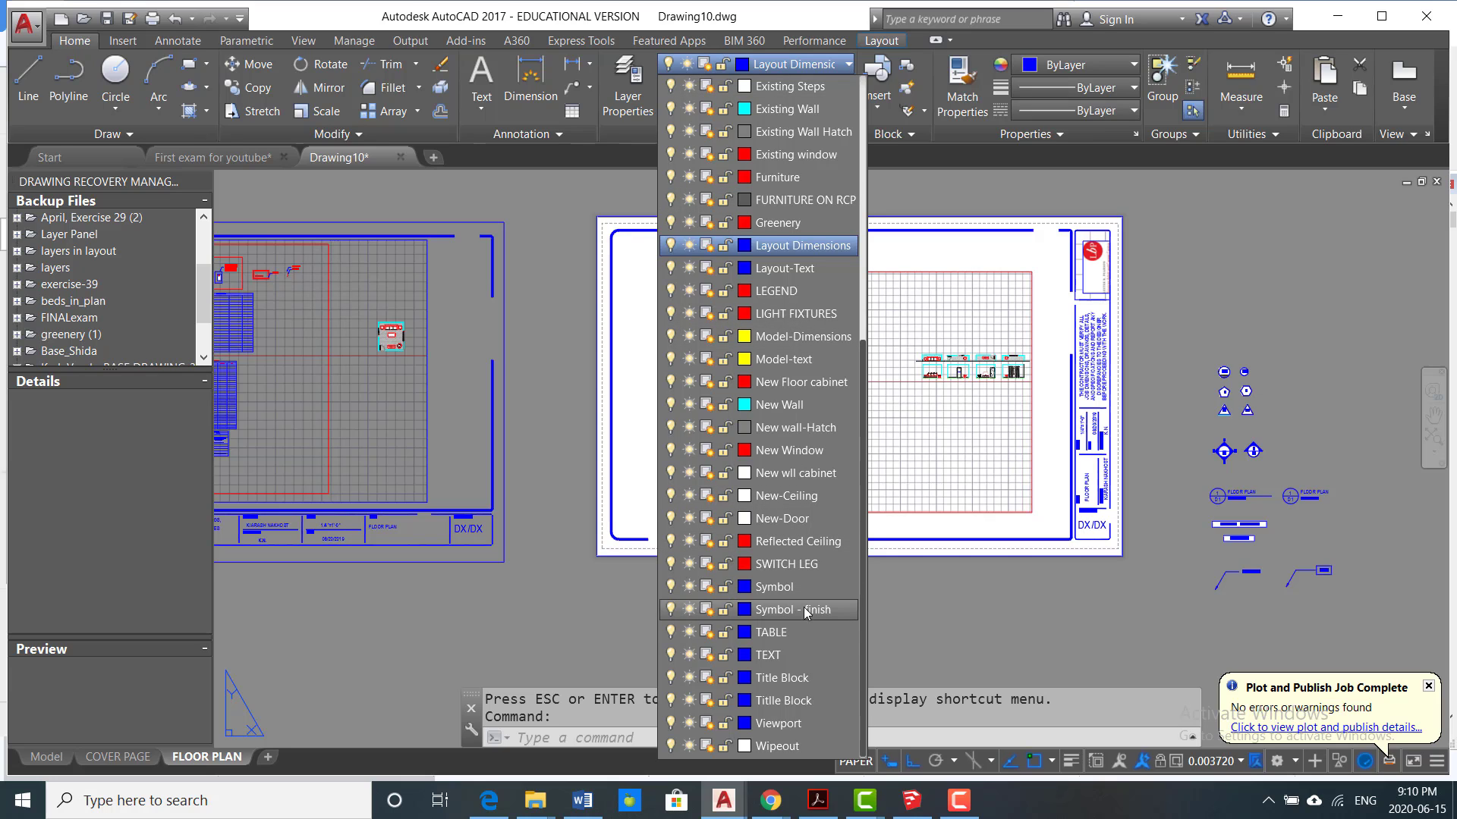
click(826, 725)
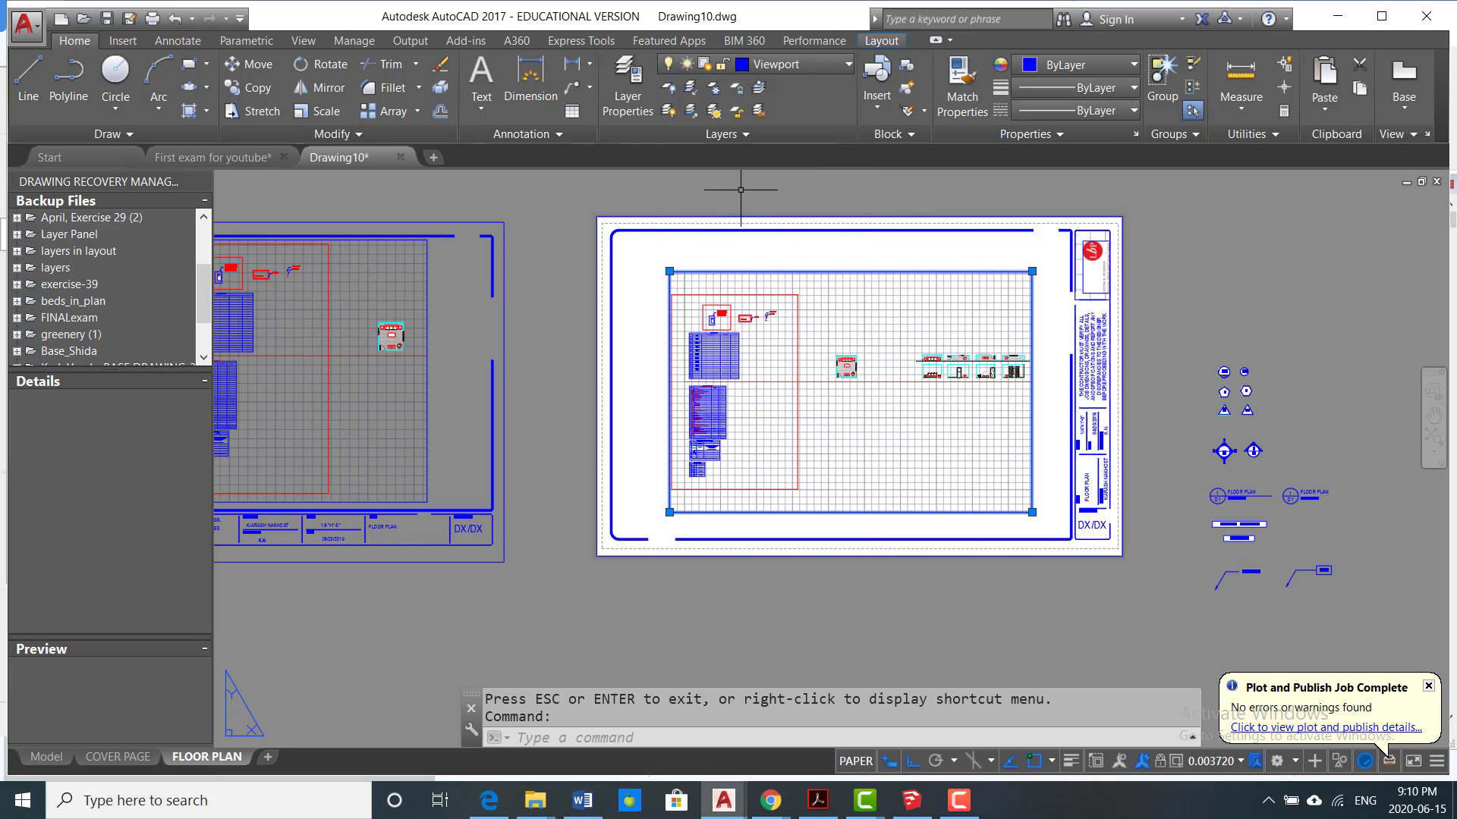
Step: Make Viewport the current layer in the Layer Properties Manager and close the manager
click(628, 84)
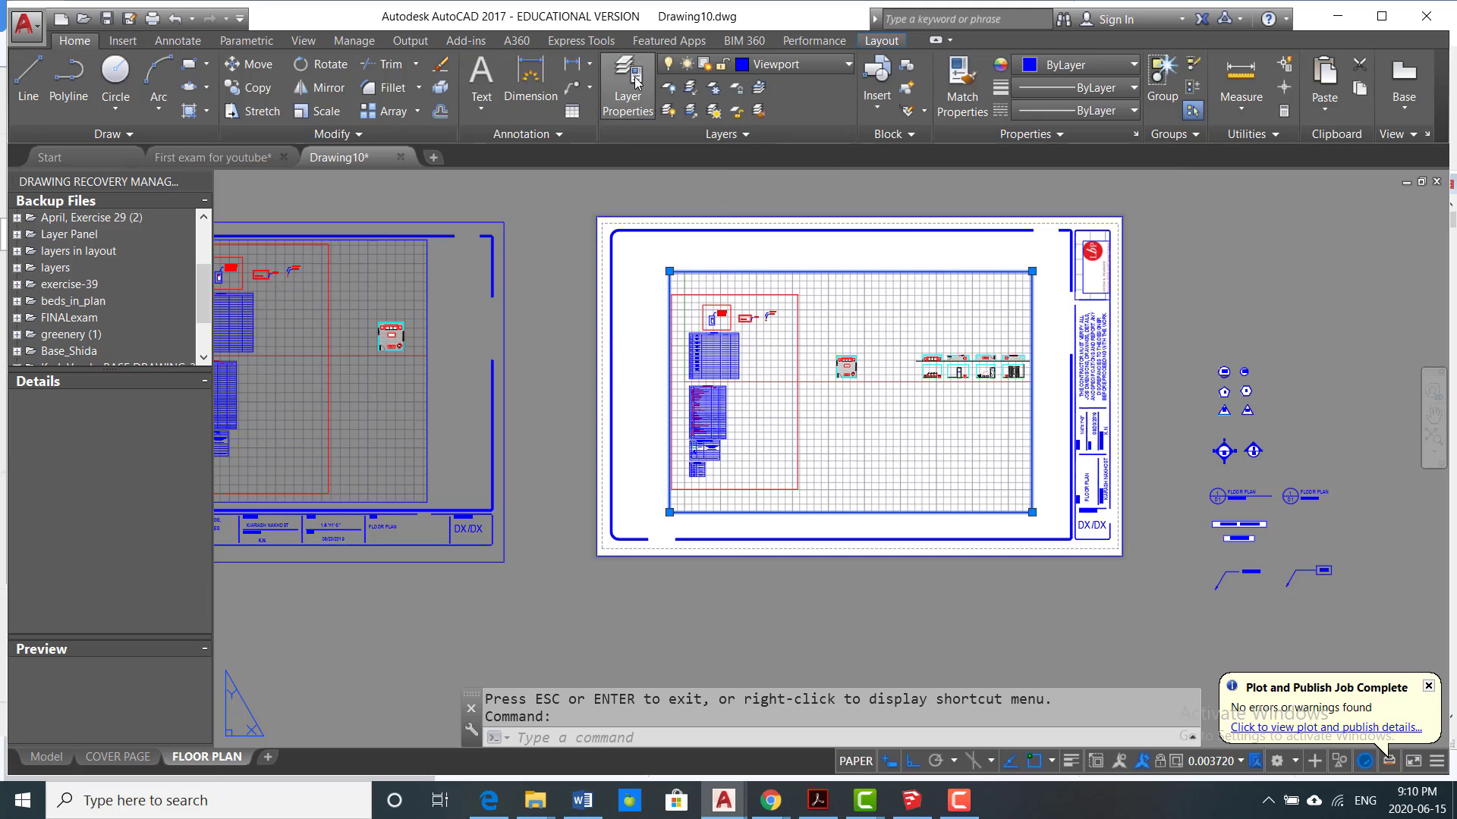
scroll(419, 534, down, 6)
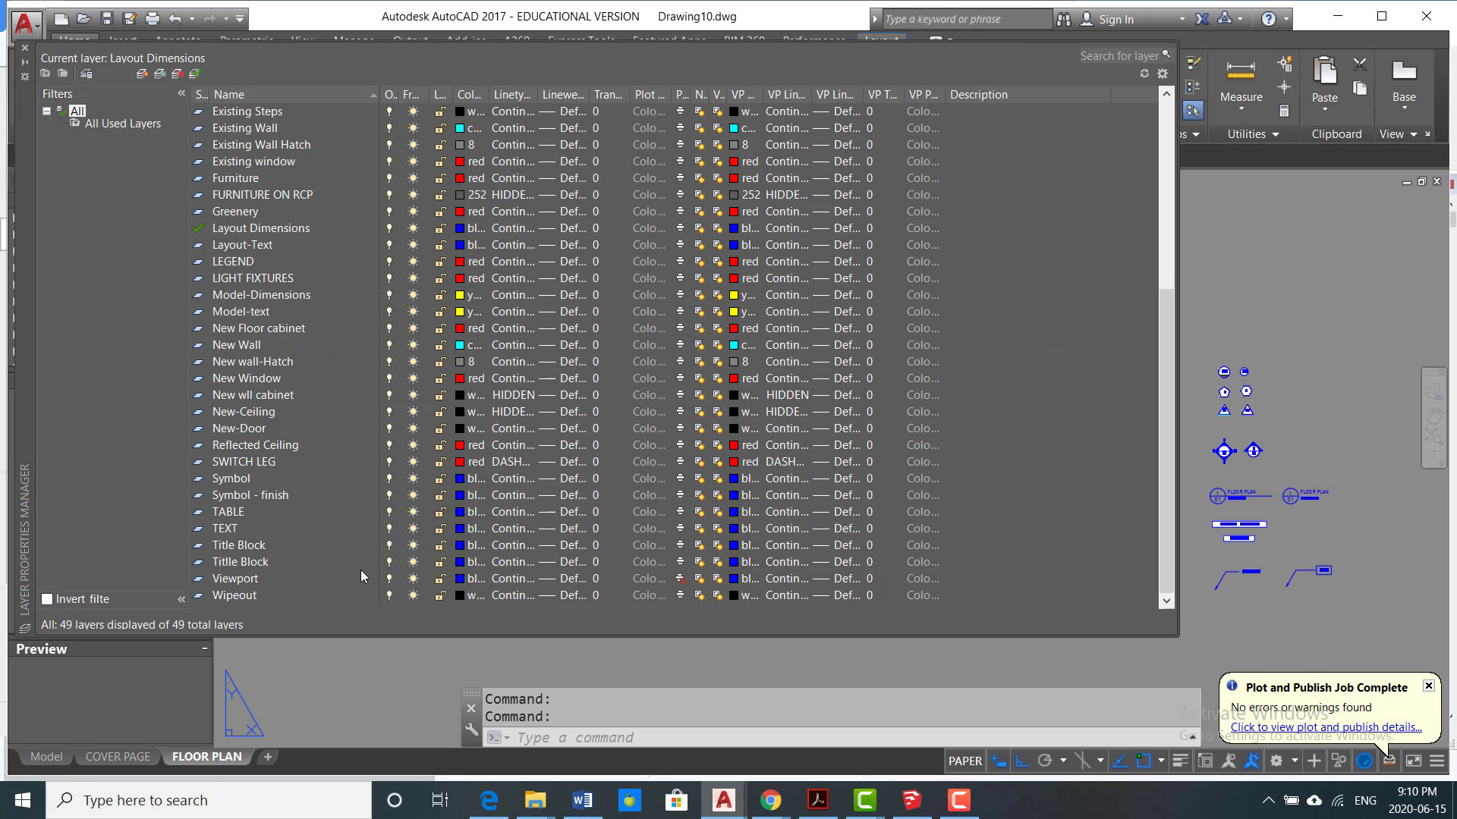
double_click(256, 580)
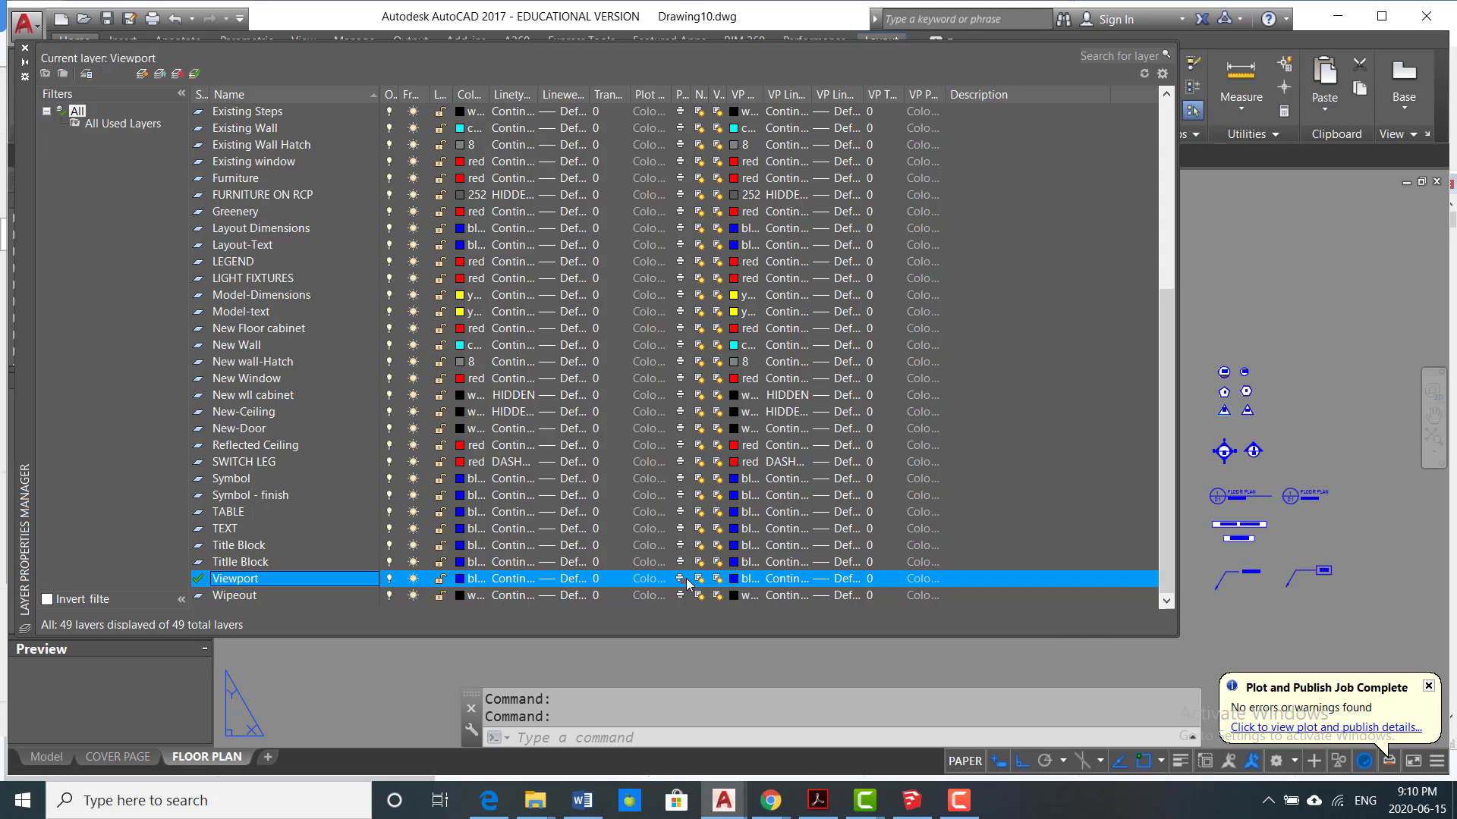
click(26, 49)
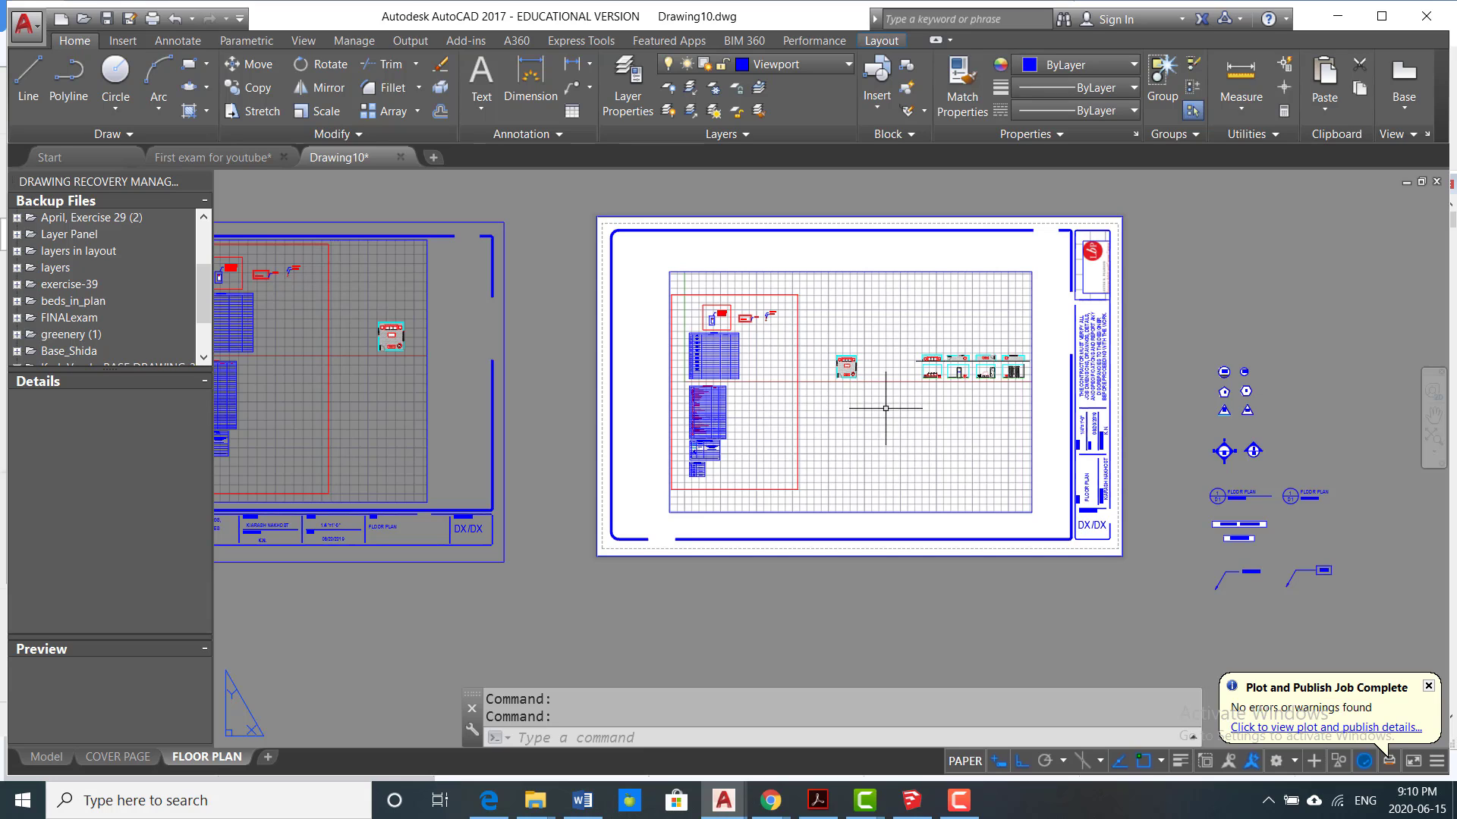
Step: Activate the new viewport's model space and frame the furnished room plan inside the viewport
click(850, 414)
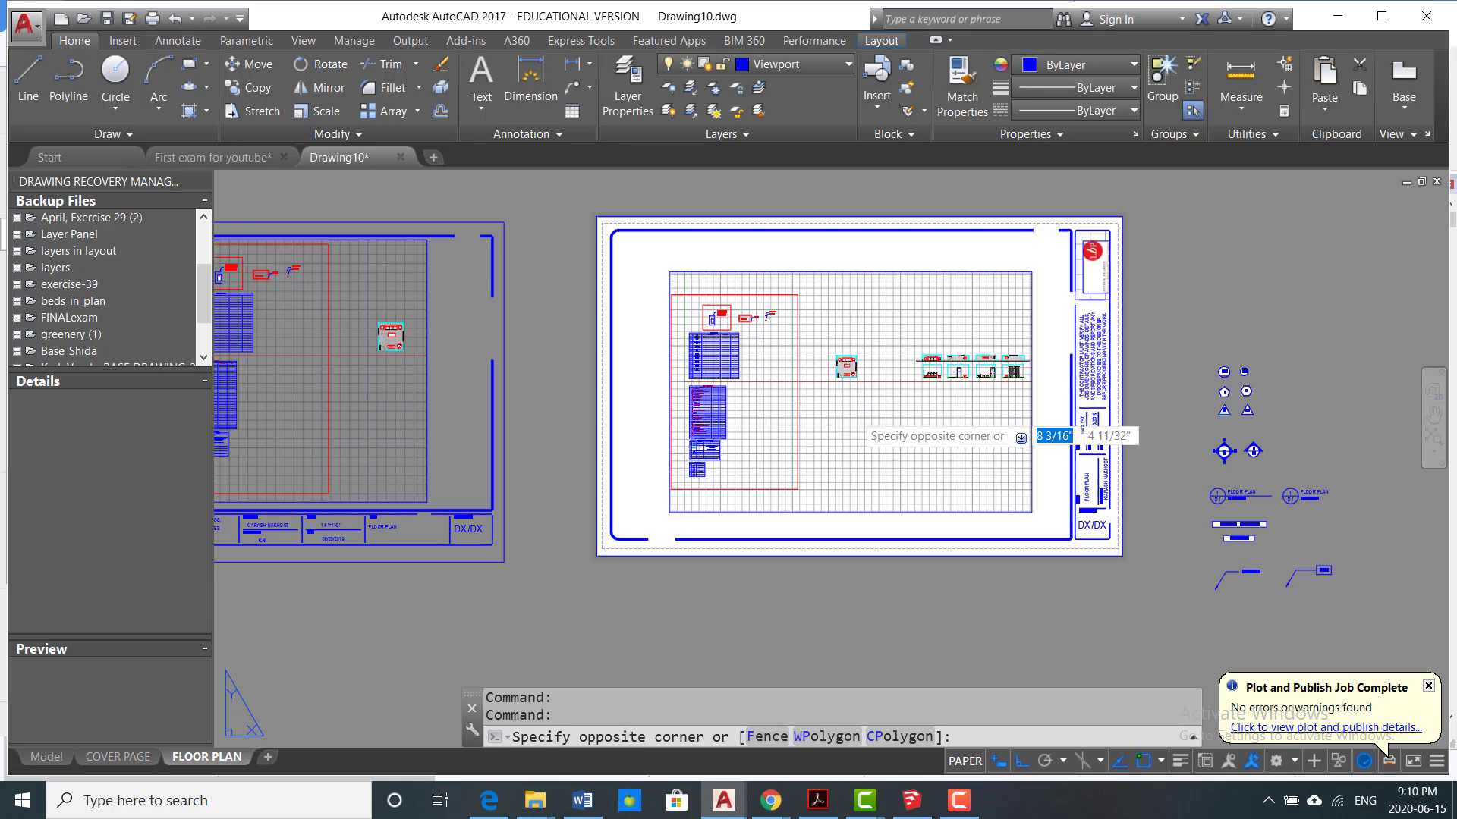
click(848, 416)
scroll(847, 368, up, 2)
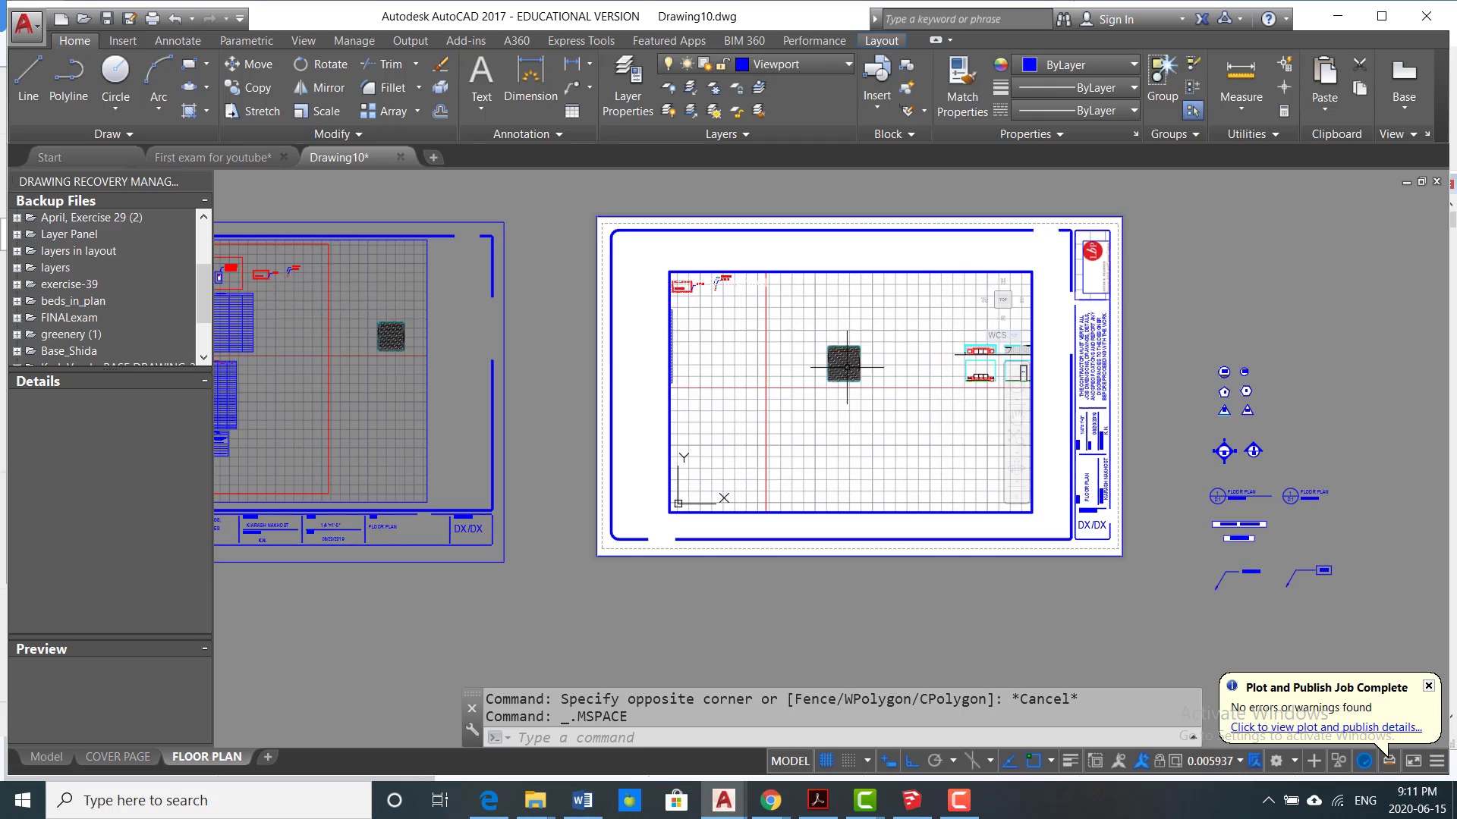
scroll(847, 368, up, 6)
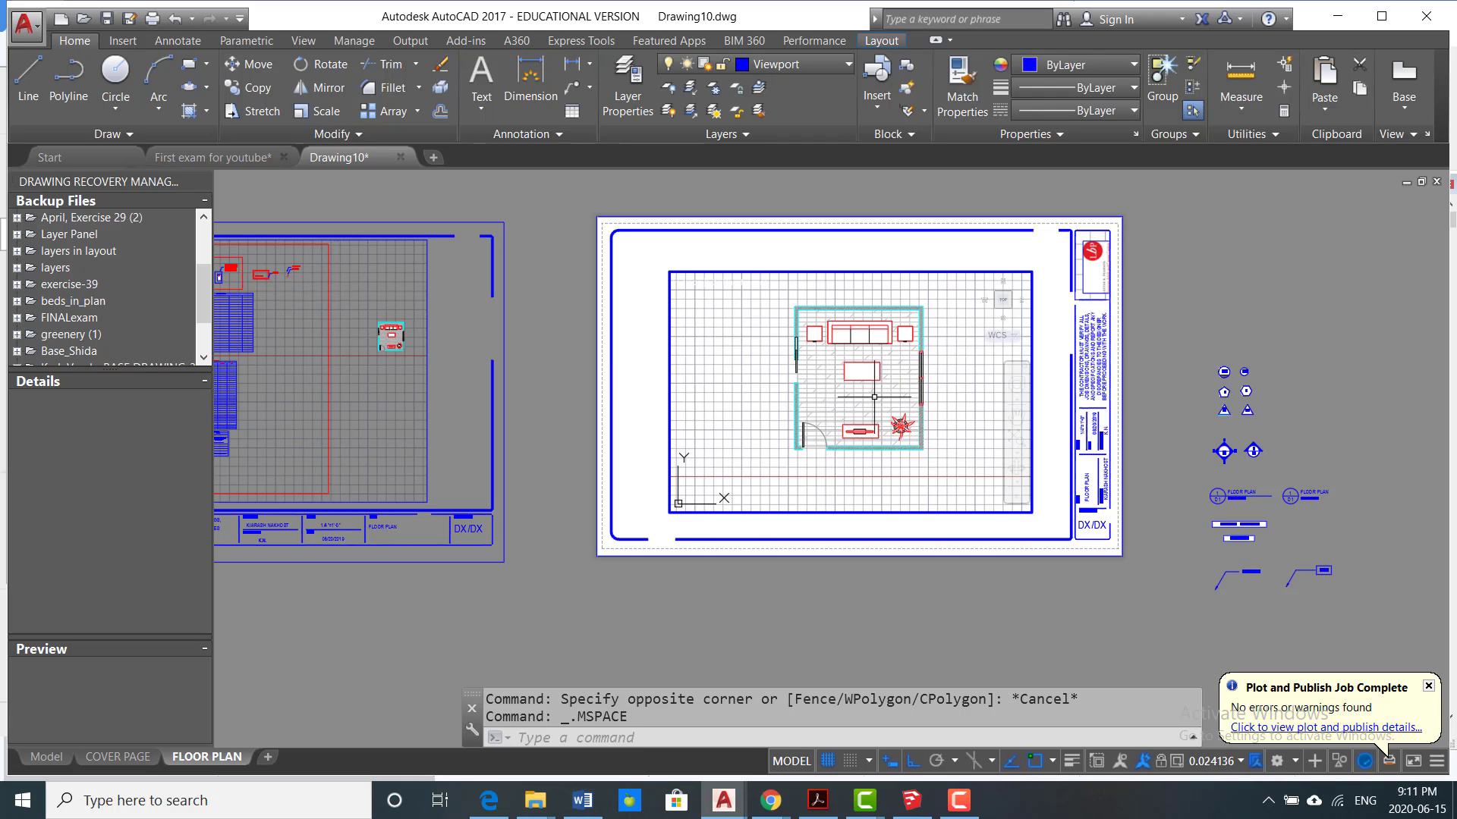
scroll(874, 397, up, 2)
middle_drag(874, 397, 889, 402)
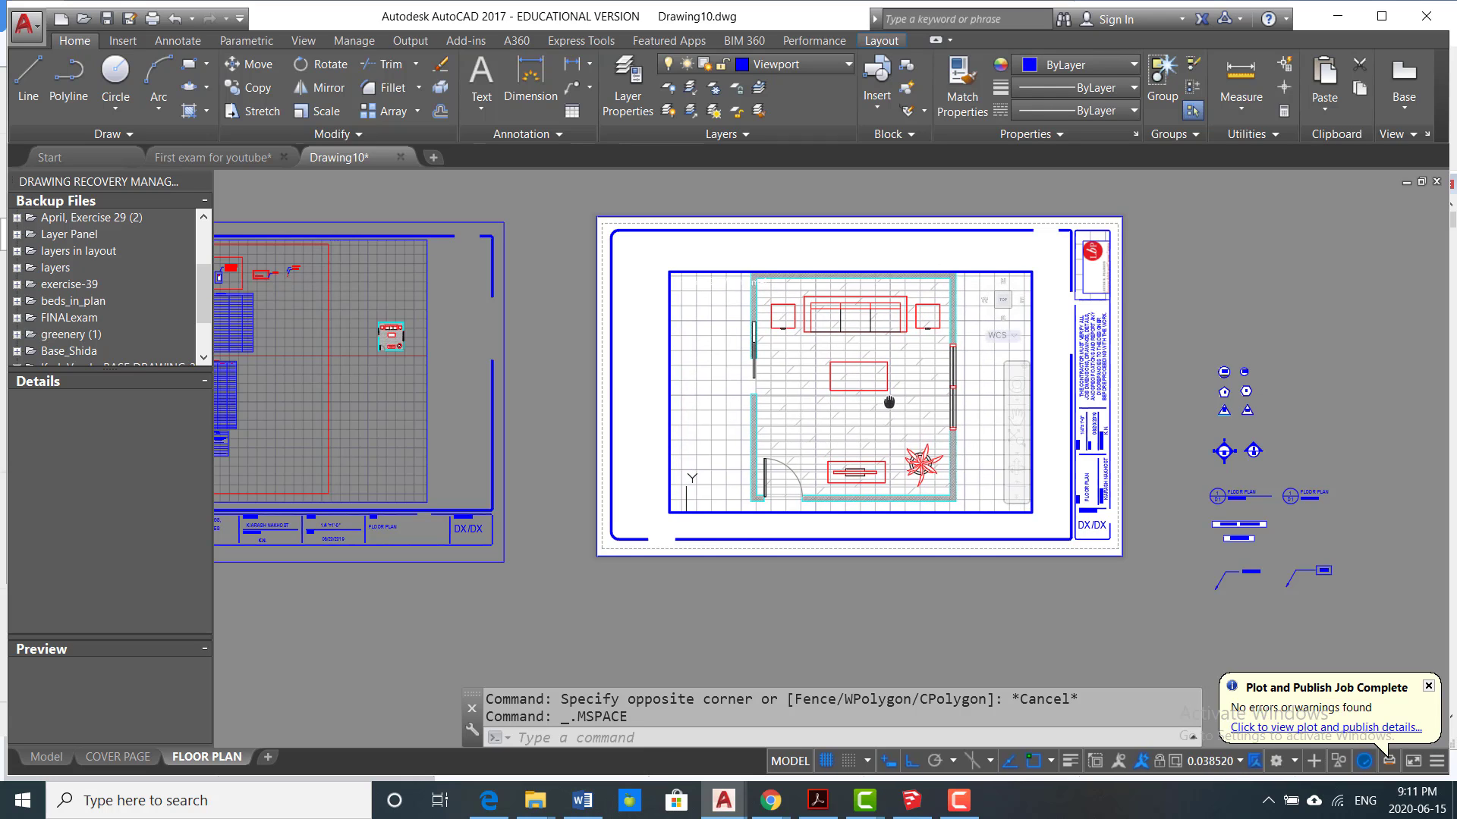
scroll(889, 403, up, 2)
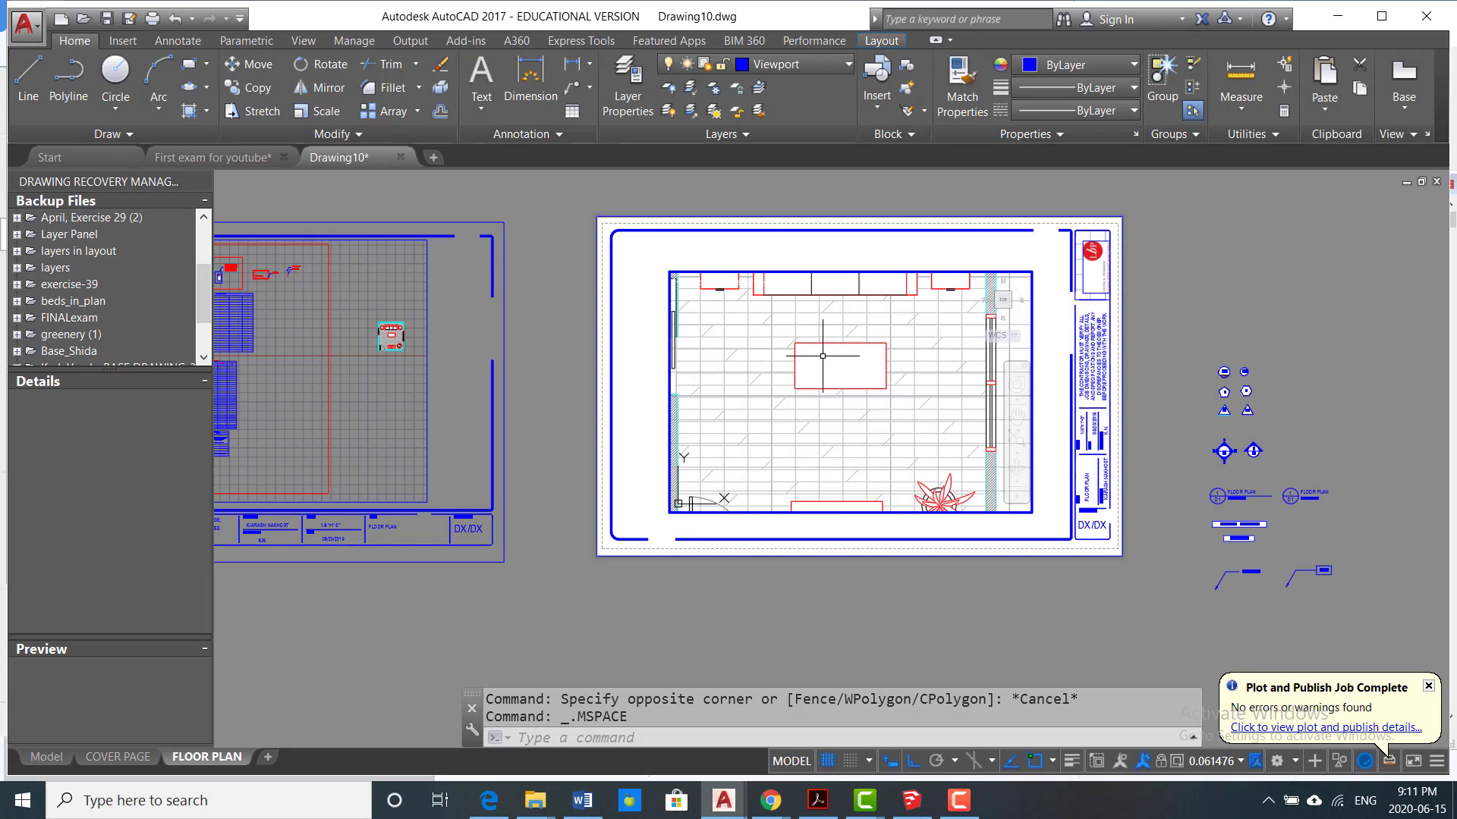
scroll(889, 369, down, 2)
middle_drag(886, 367, 884, 380)
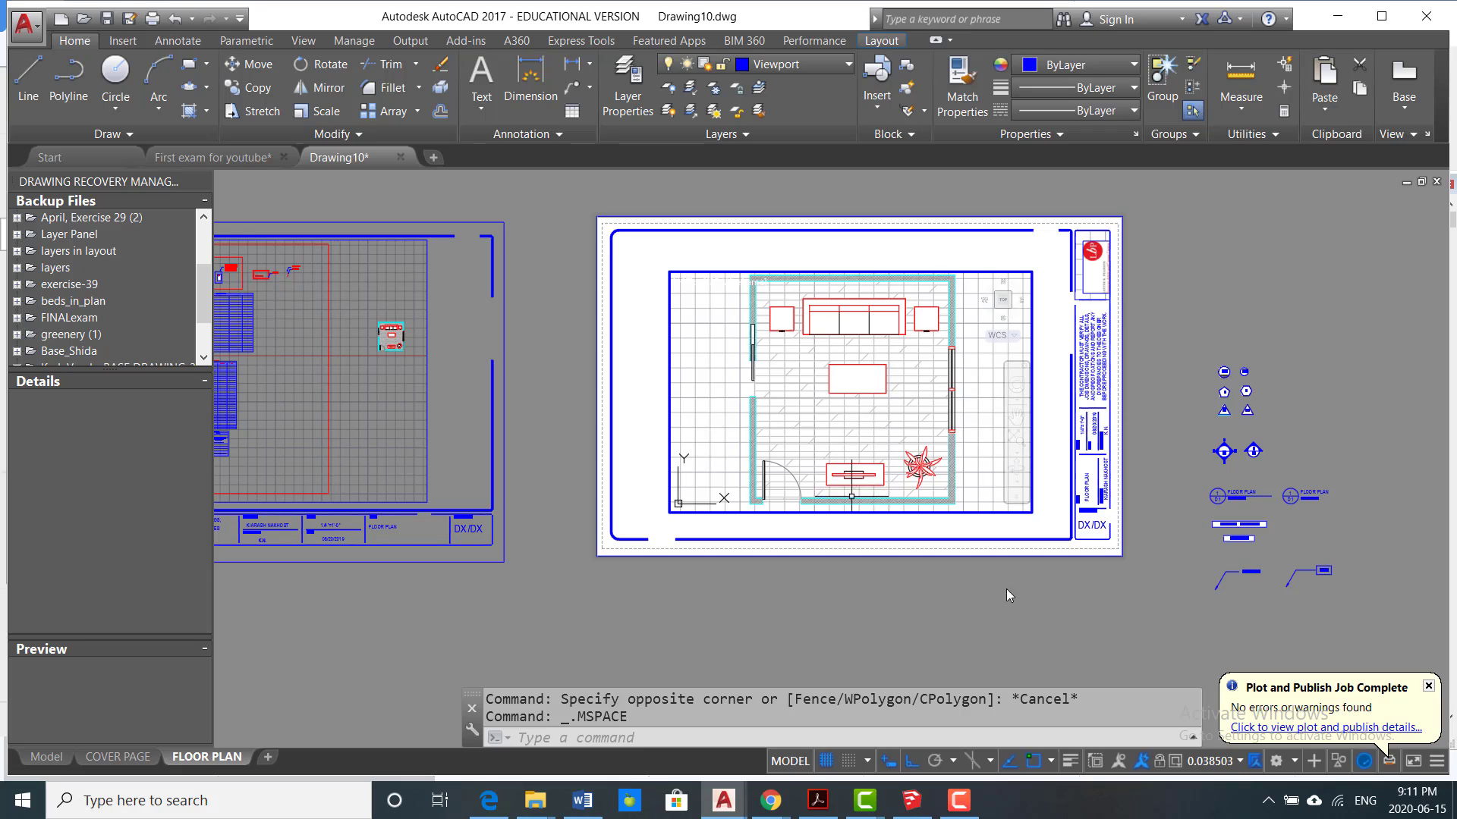
Step: Reset the drawing's scale list to the default Imperial scales
click(1239, 761)
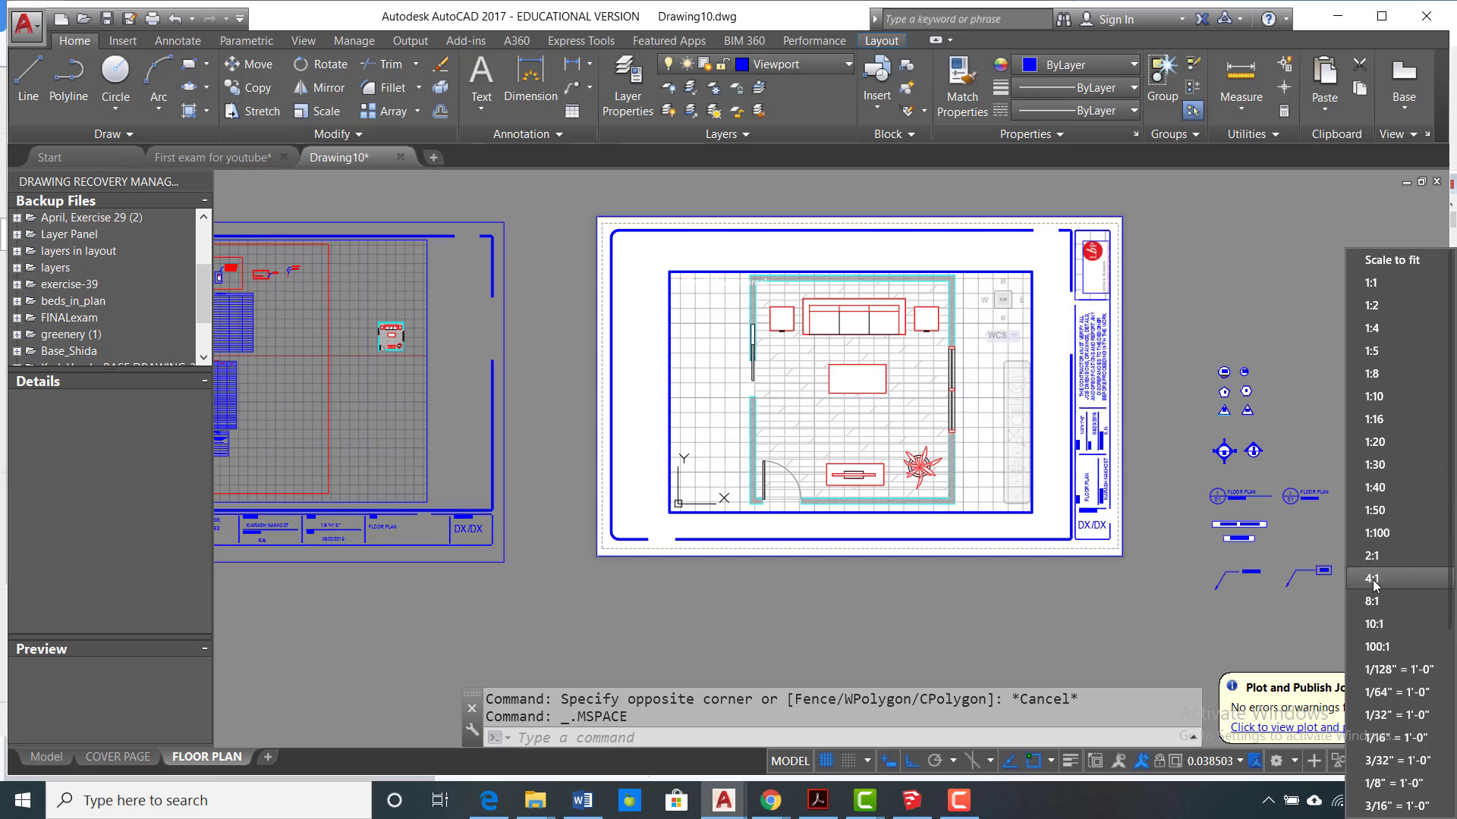
scroll(1383, 660, down, 4)
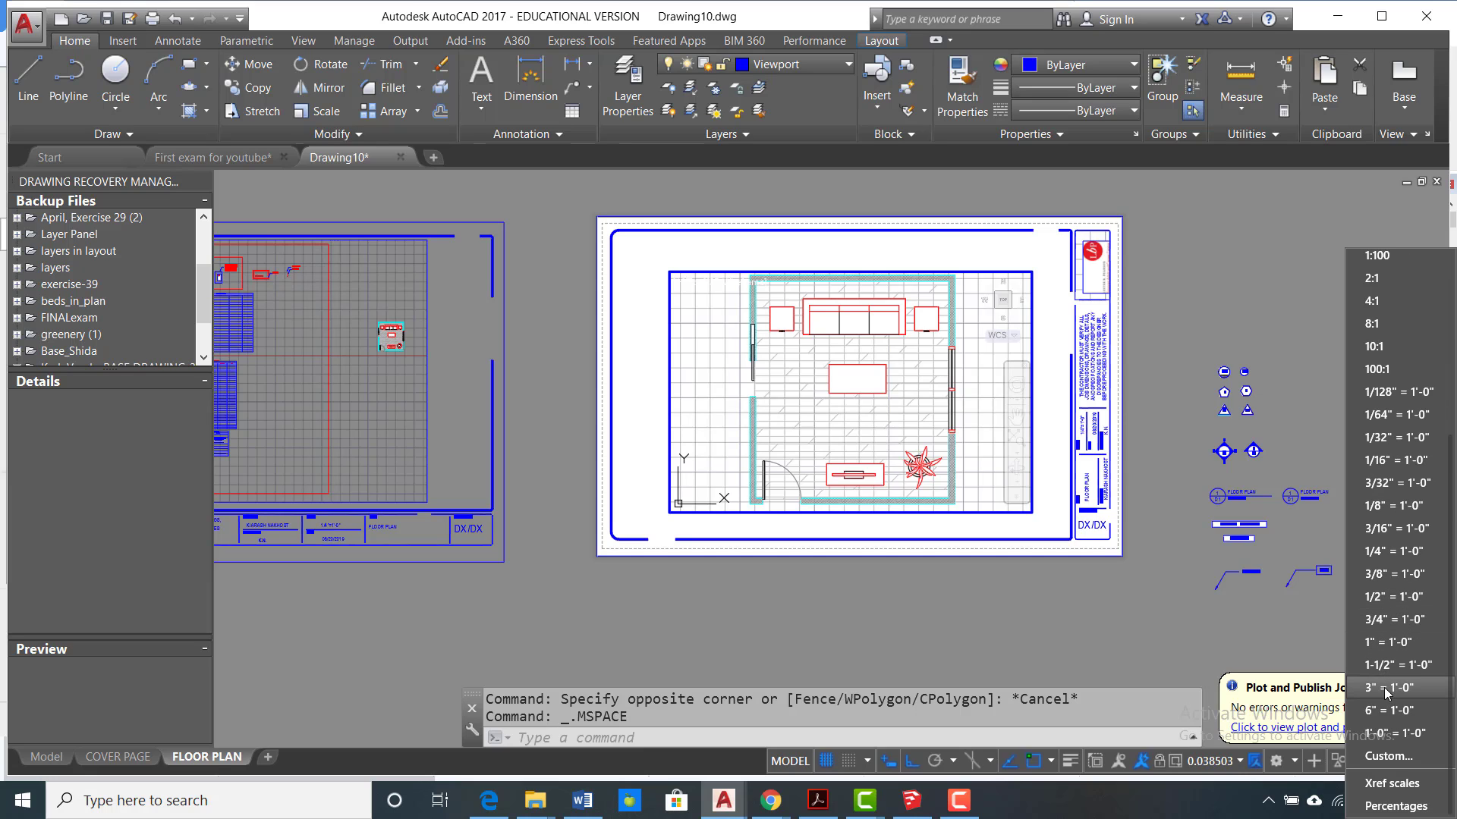
click(1383, 757)
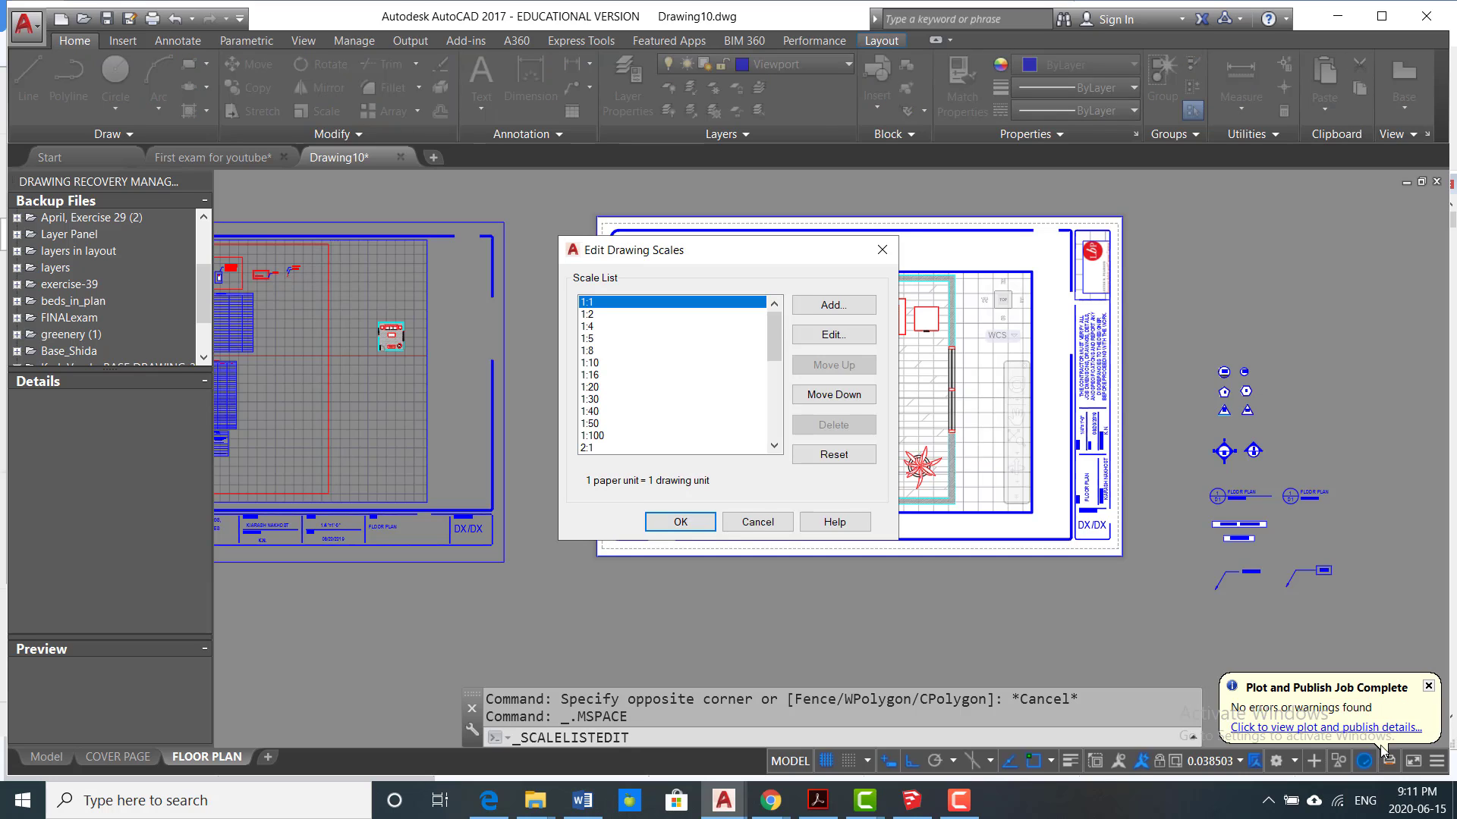
click(856, 456)
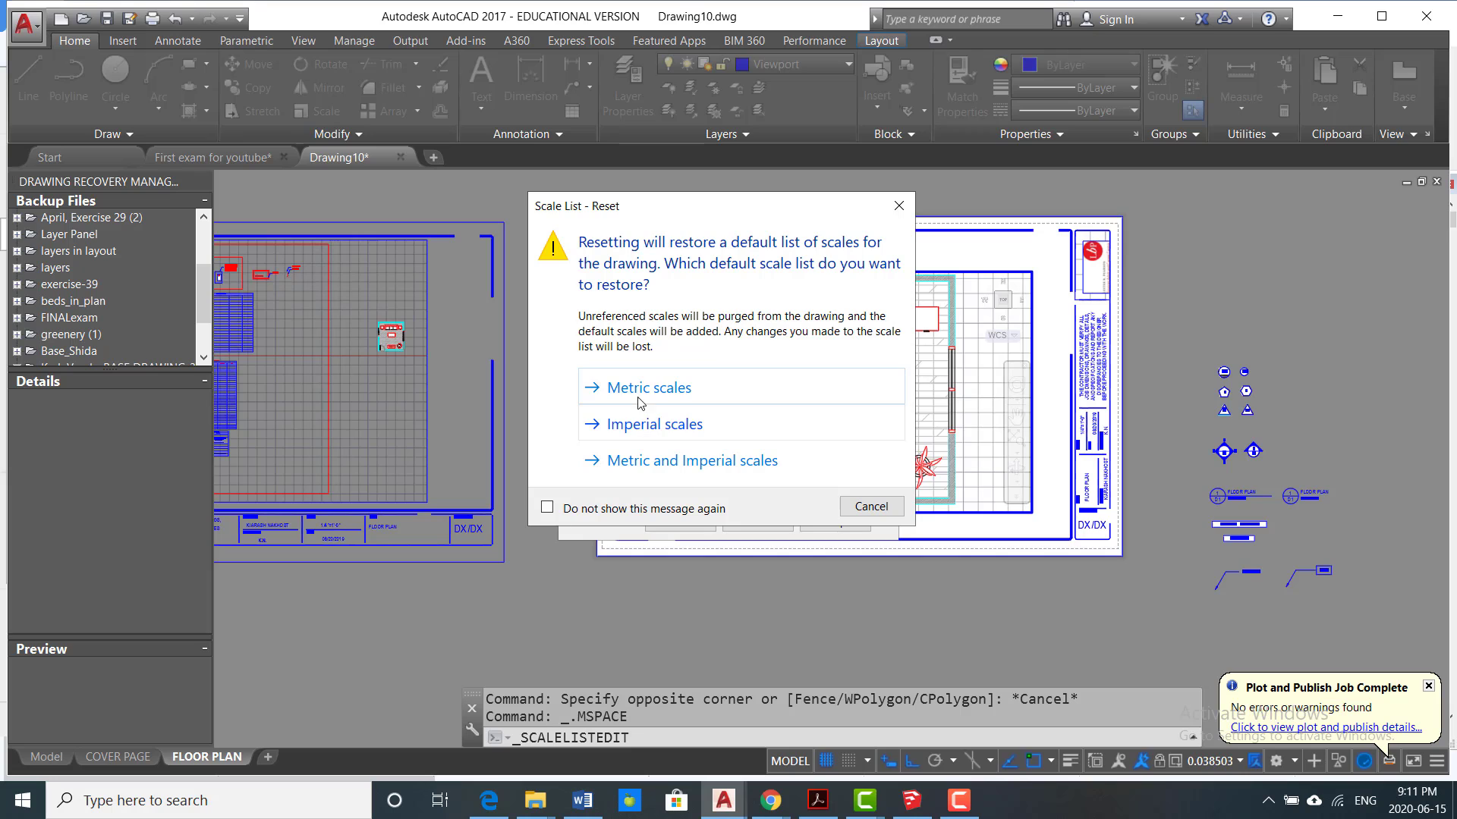
click(629, 431)
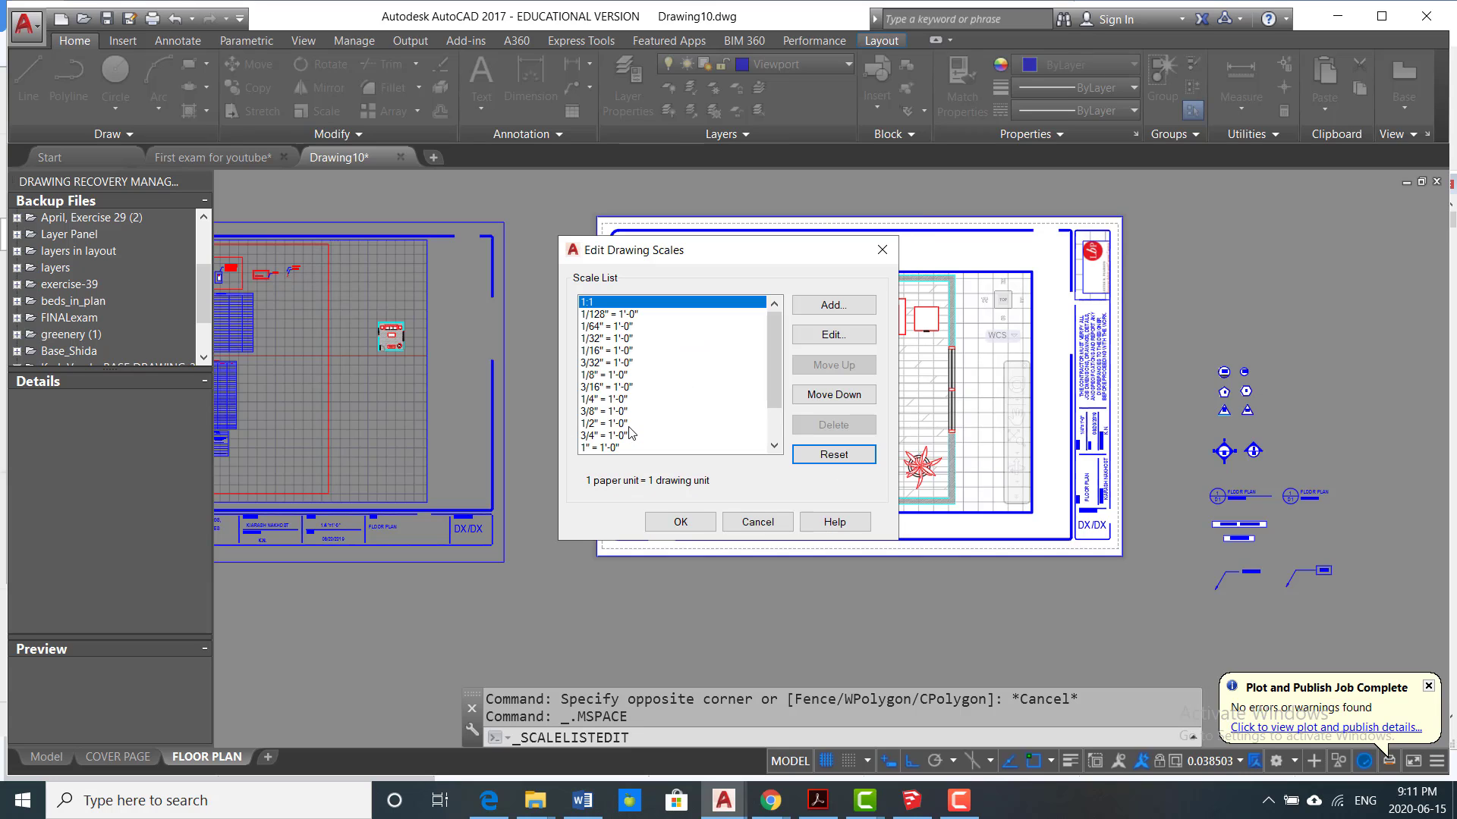
click(679, 521)
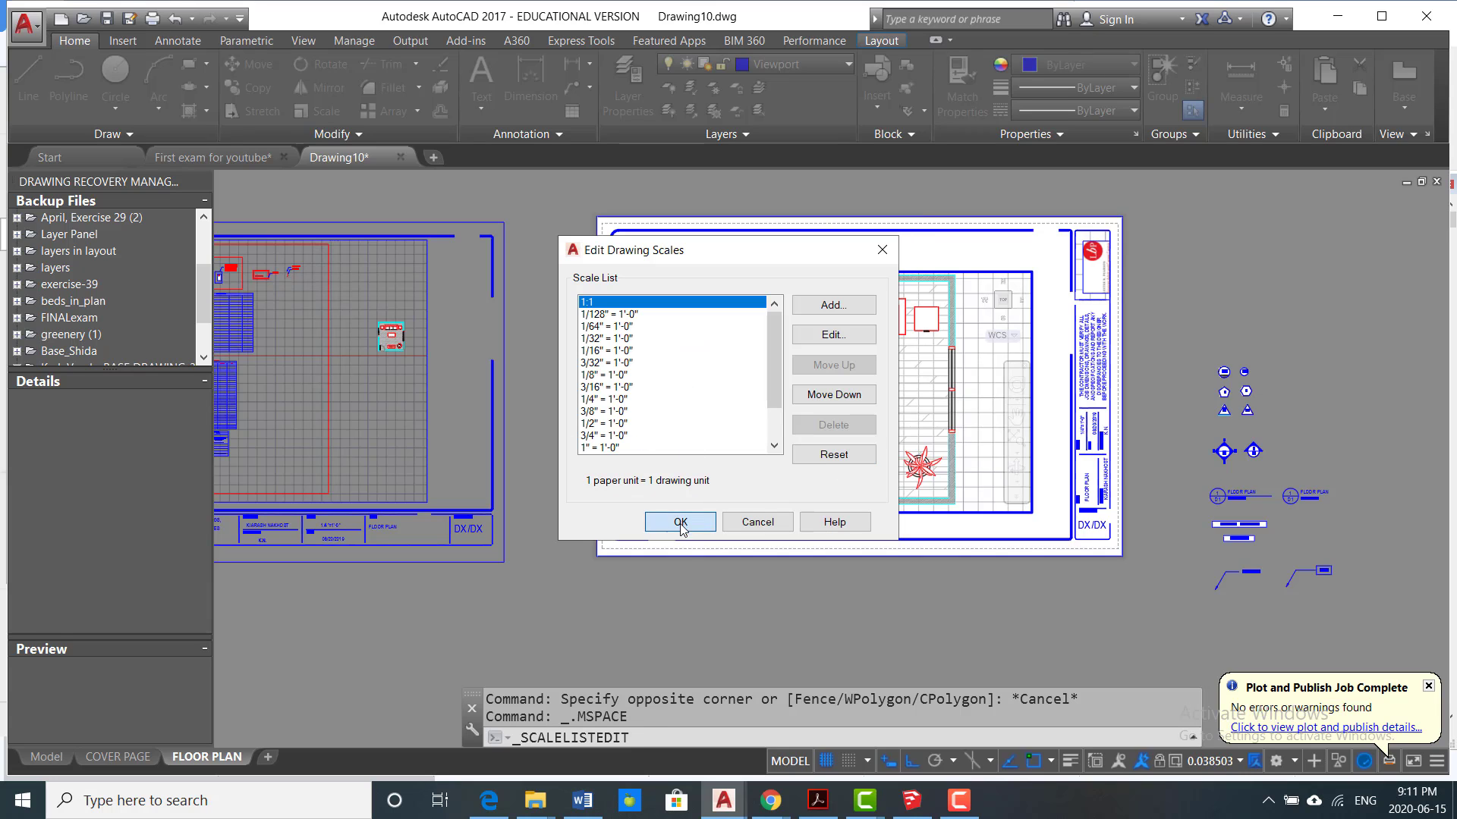
Step: Set the active viewport's scale to 1/2" = 1'-0", reapplying it after zooming the room plan
click(1240, 762)
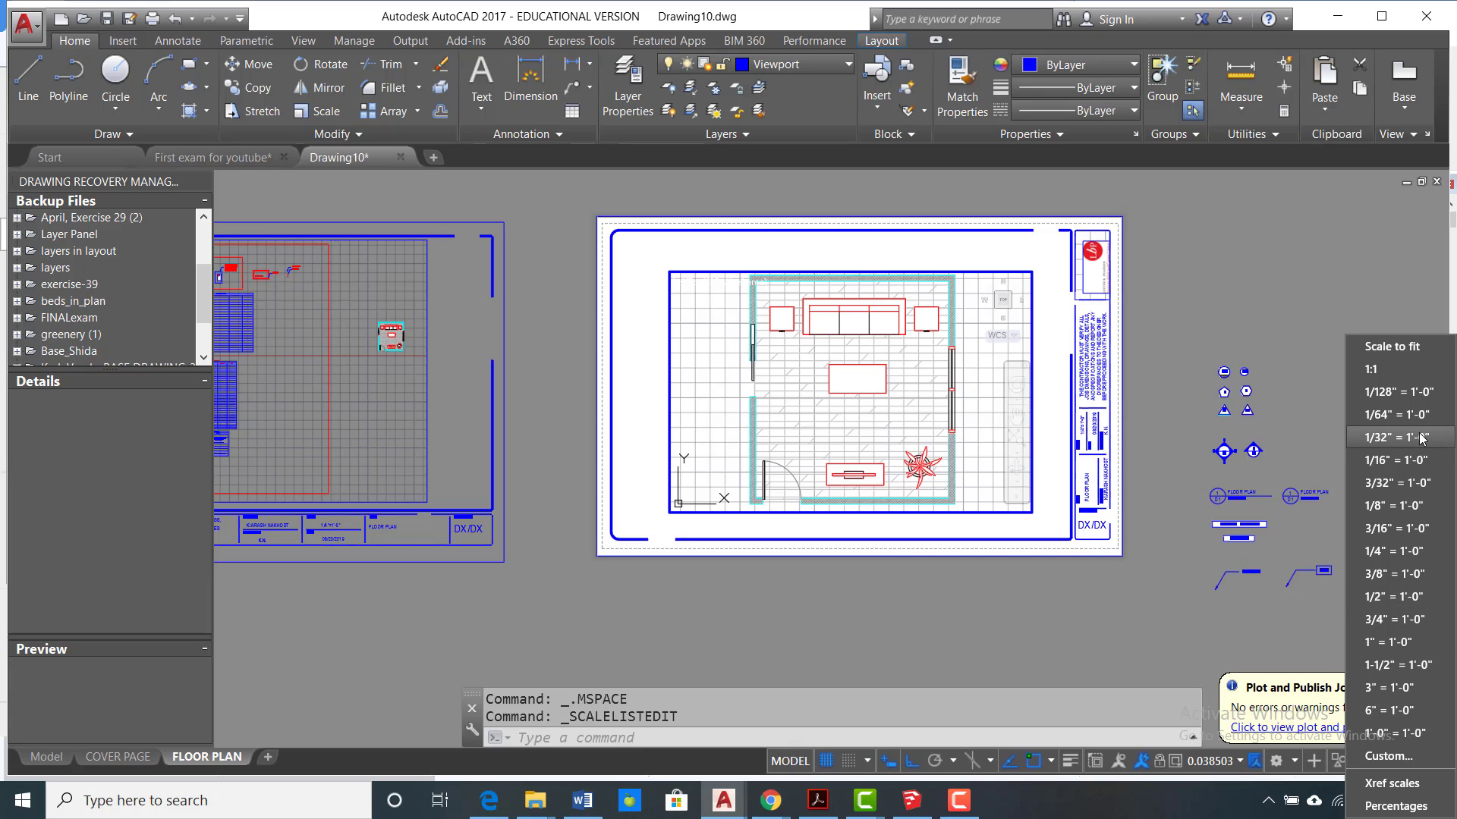
click(1396, 598)
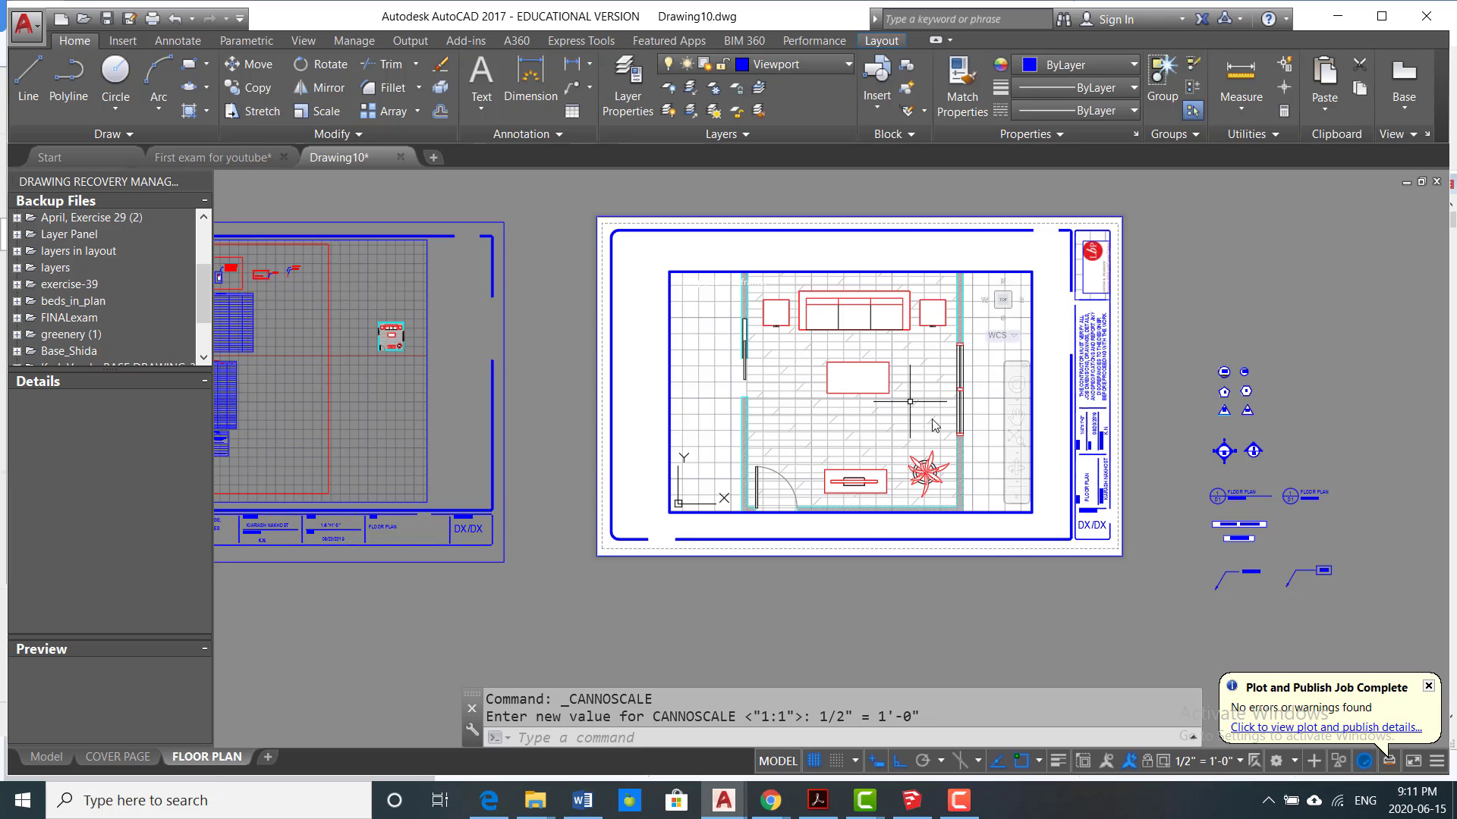
scroll(946, 416, down, 3)
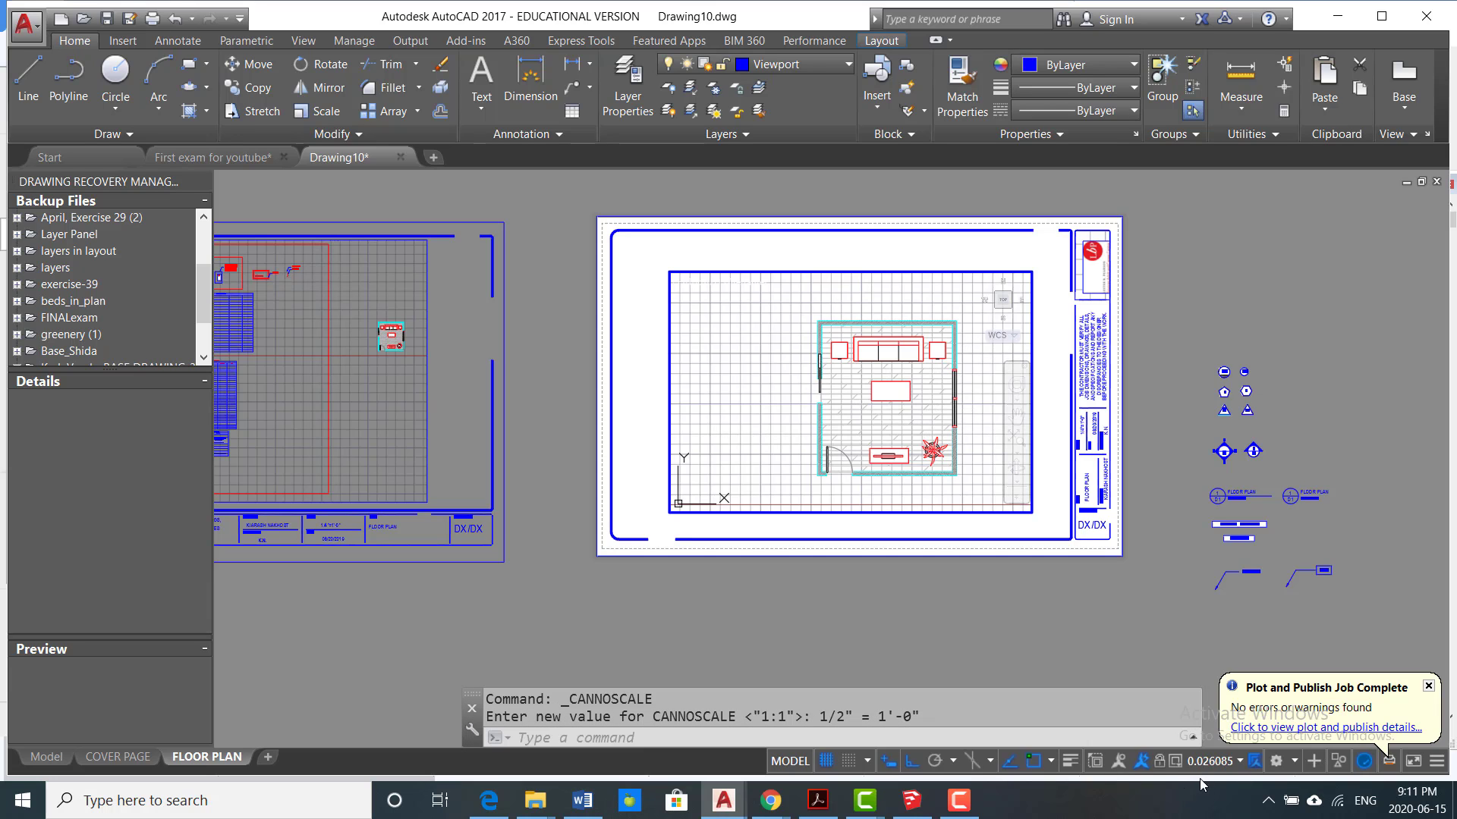
click(1241, 763)
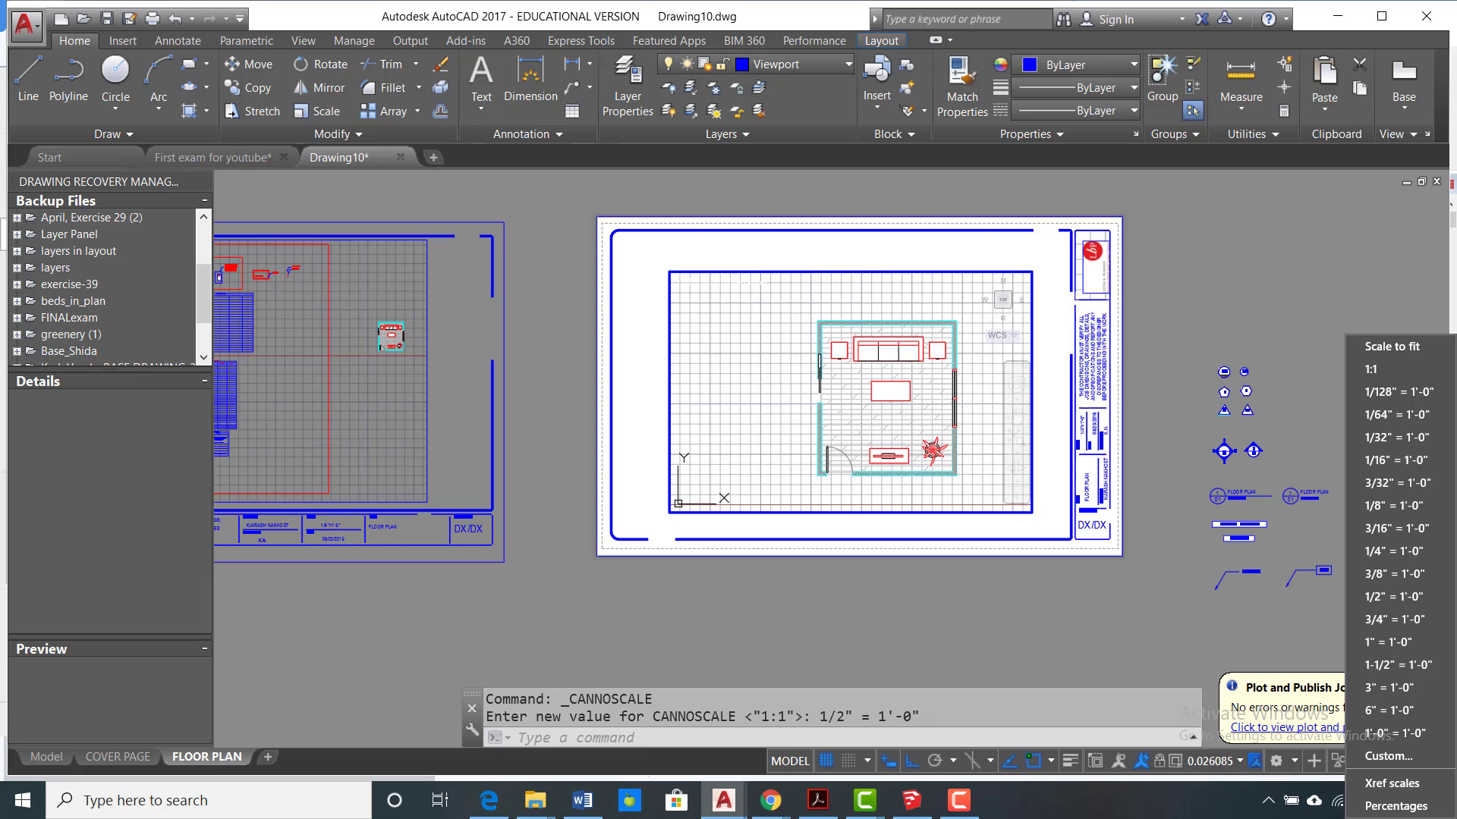
click(1371, 598)
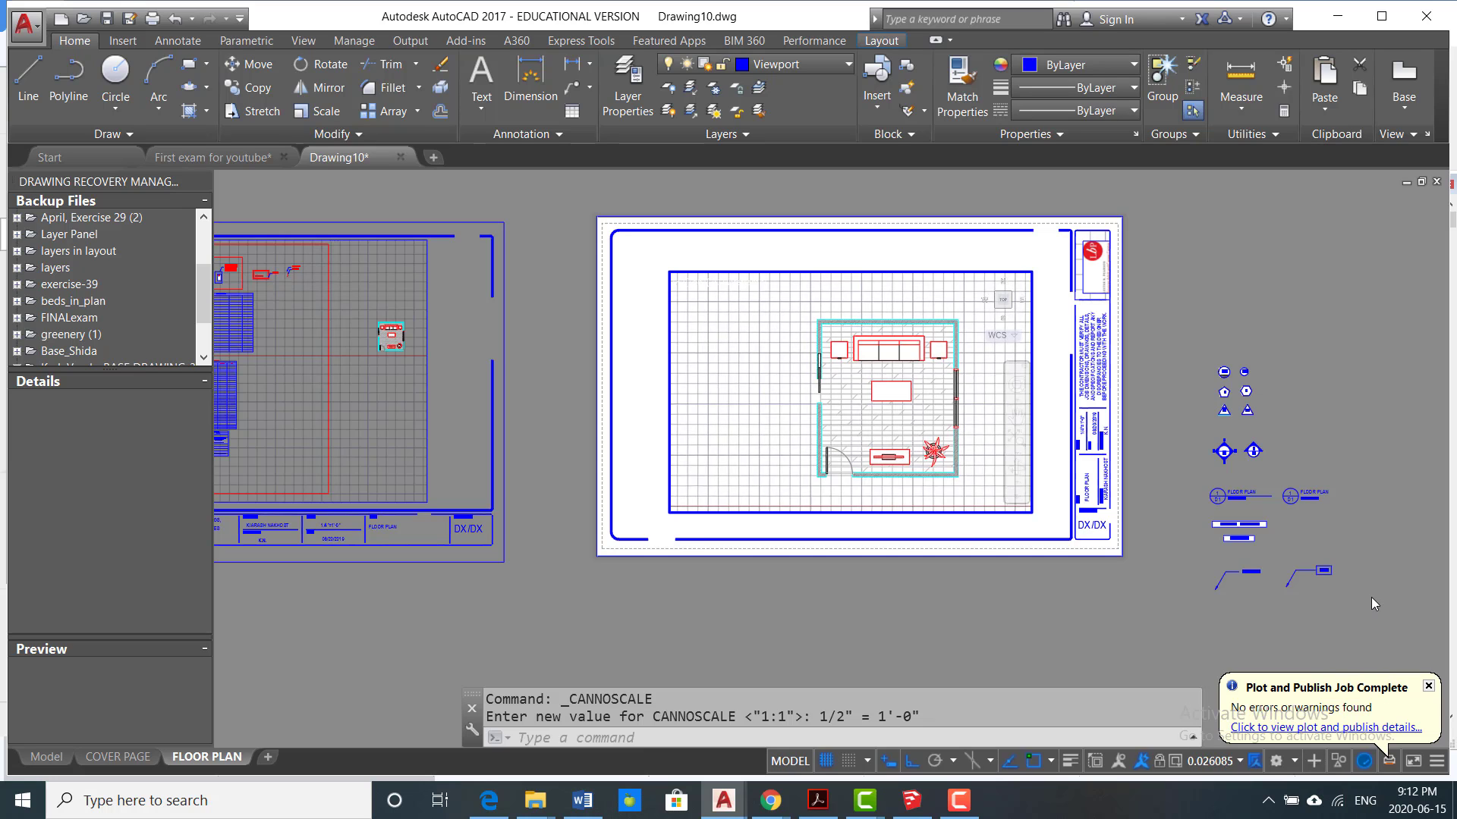
Step: Lock the scaled viewport, test the lock by zooming, and return to paper space
click(1147, 762)
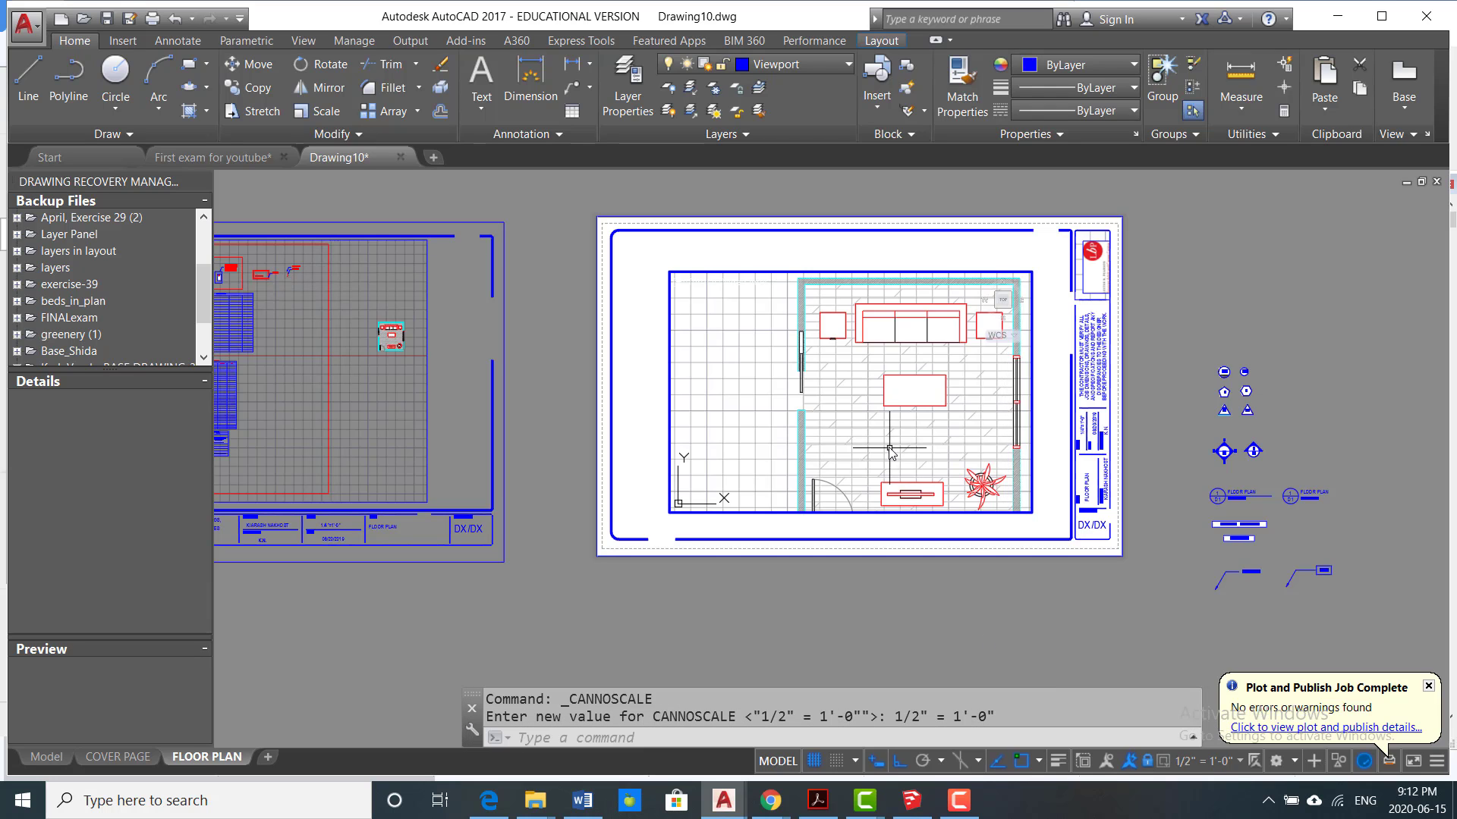
scroll(891, 453, up, 3)
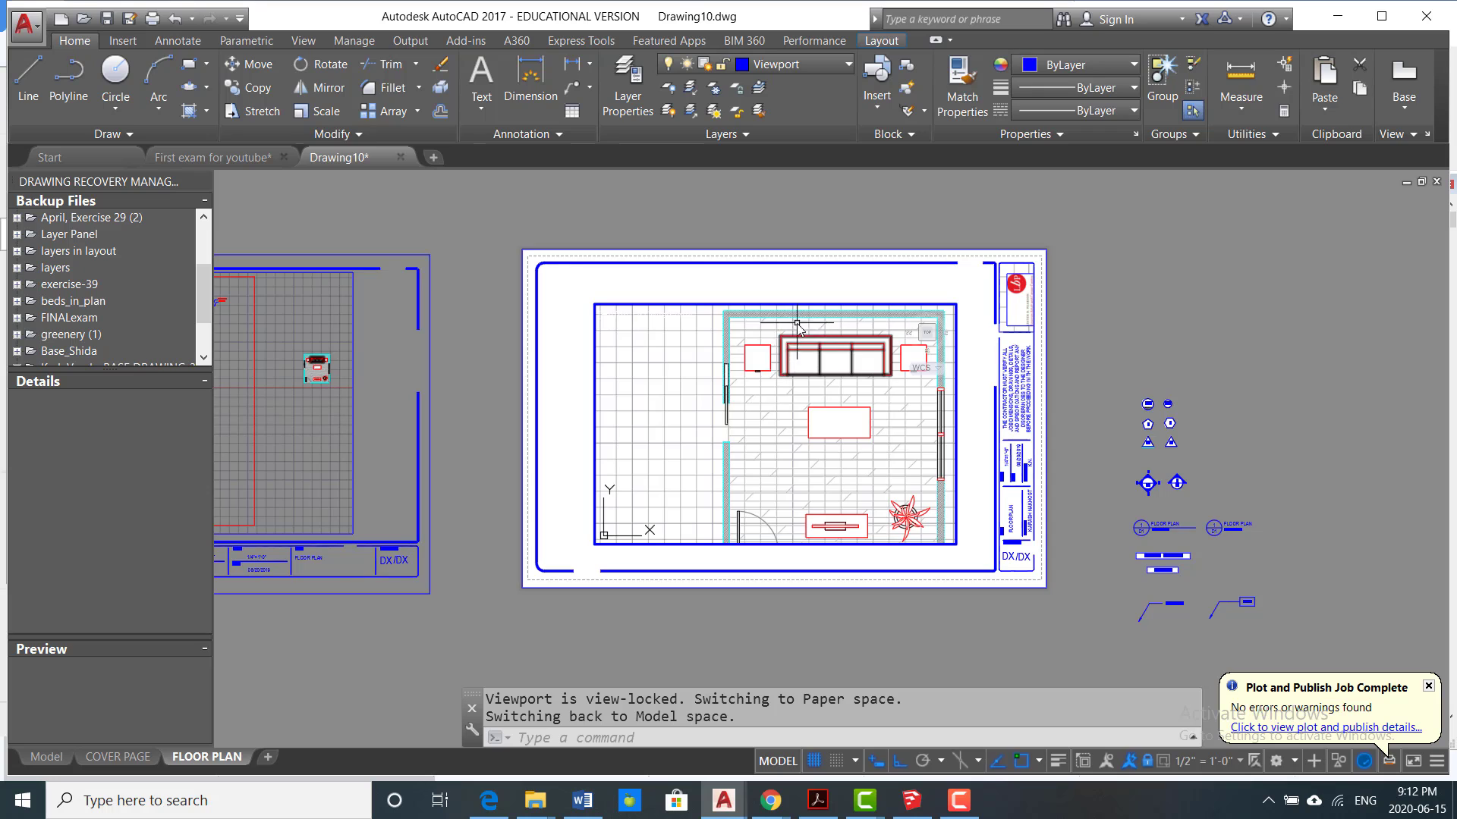
double_click(696, 556)
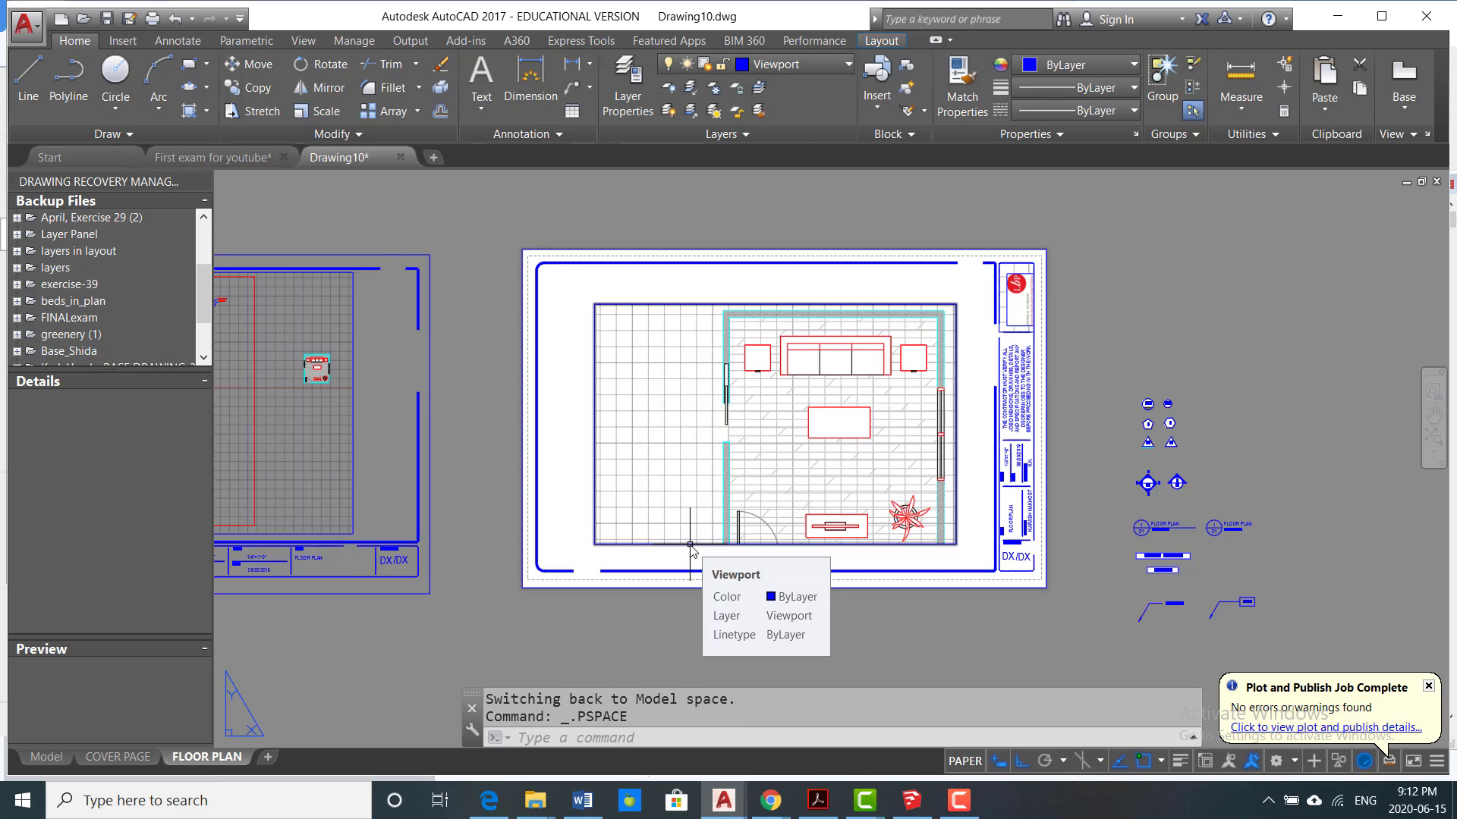
Step: Stretch the viewport's corners so its frame fits closely around the whole furnished room plan
click(691, 545)
scroll(973, 569, up, 2)
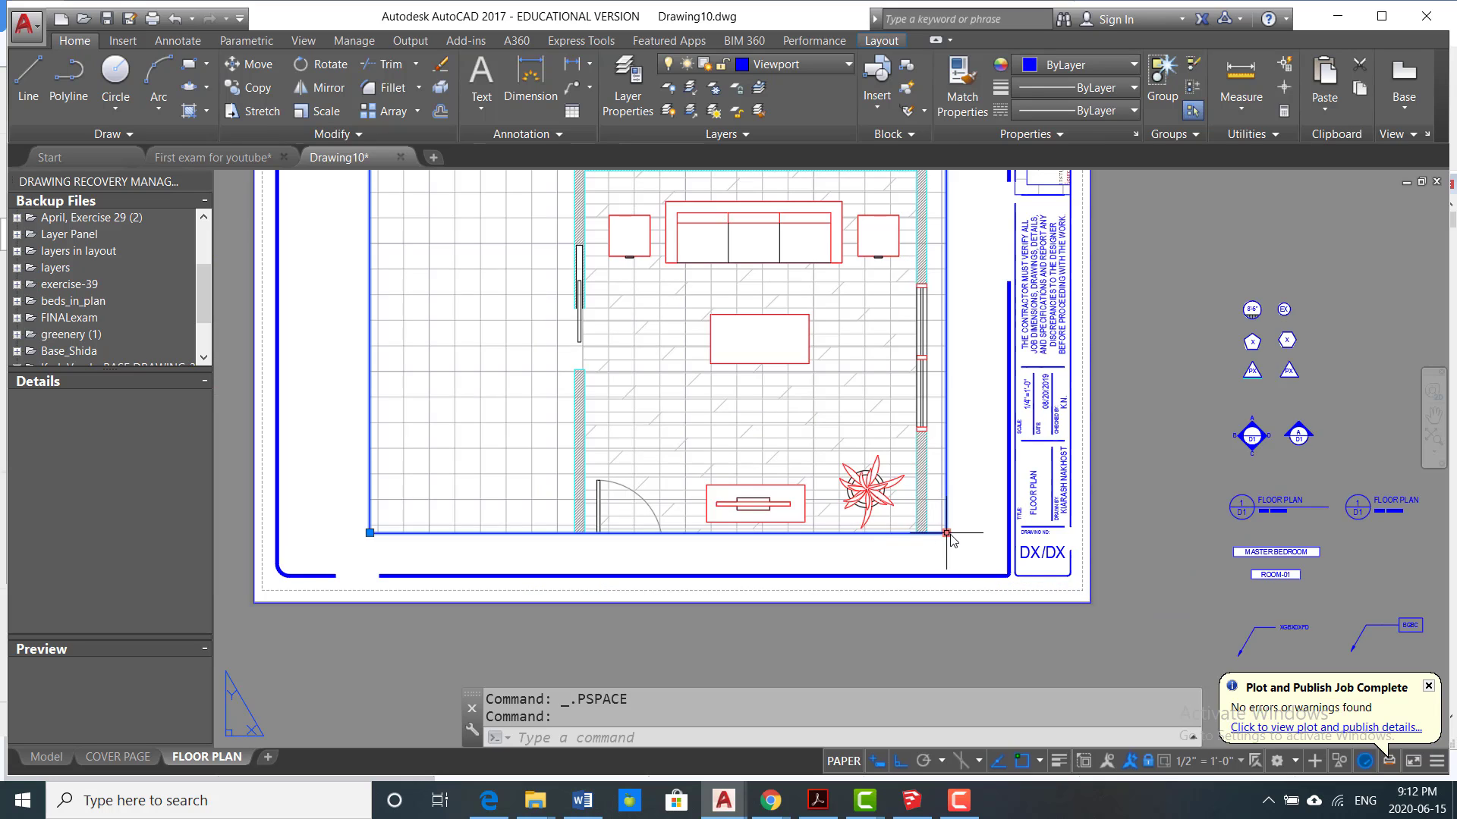
click(947, 533)
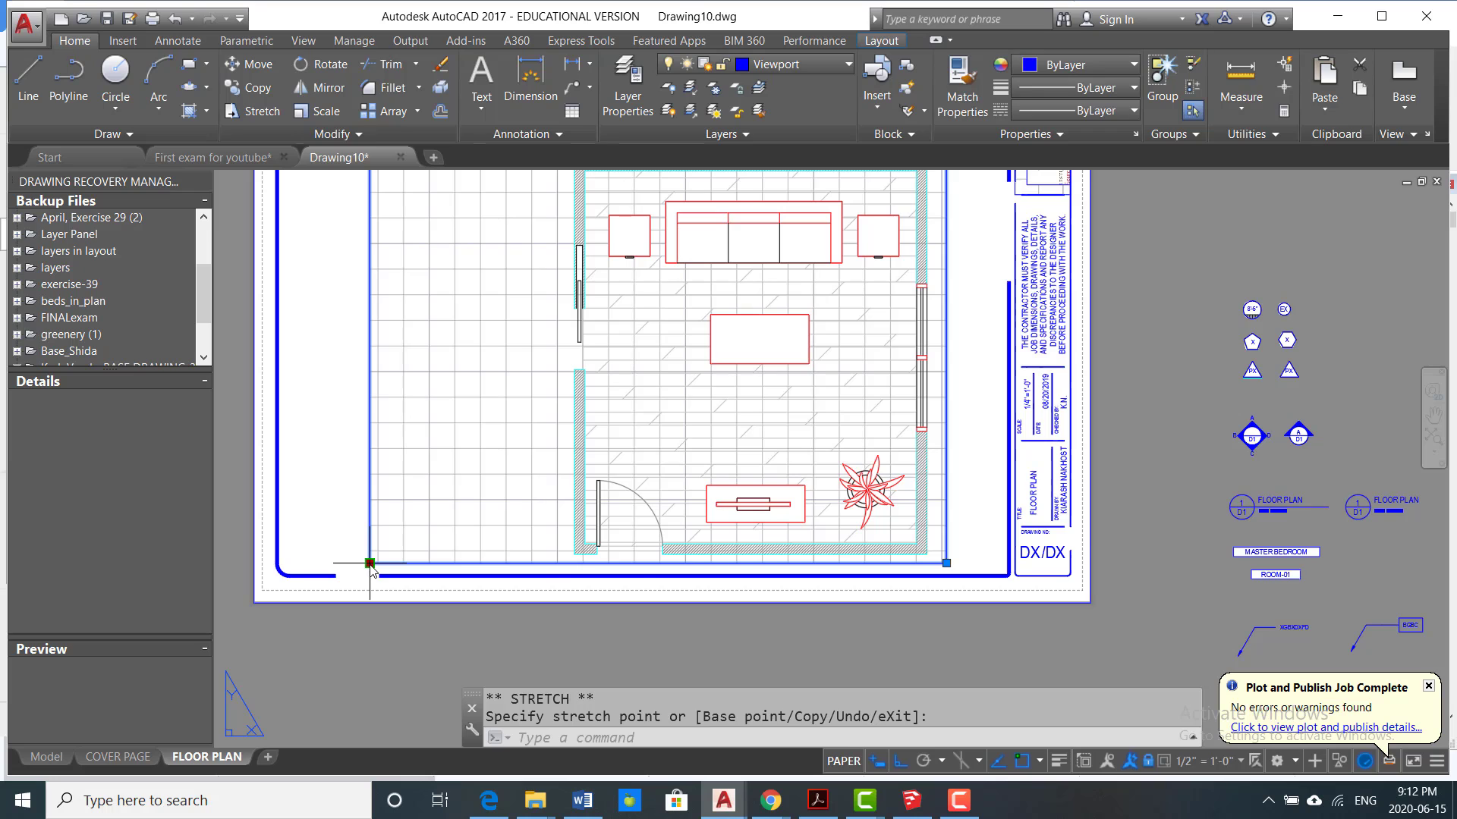
scroll(771, 533, down, 4)
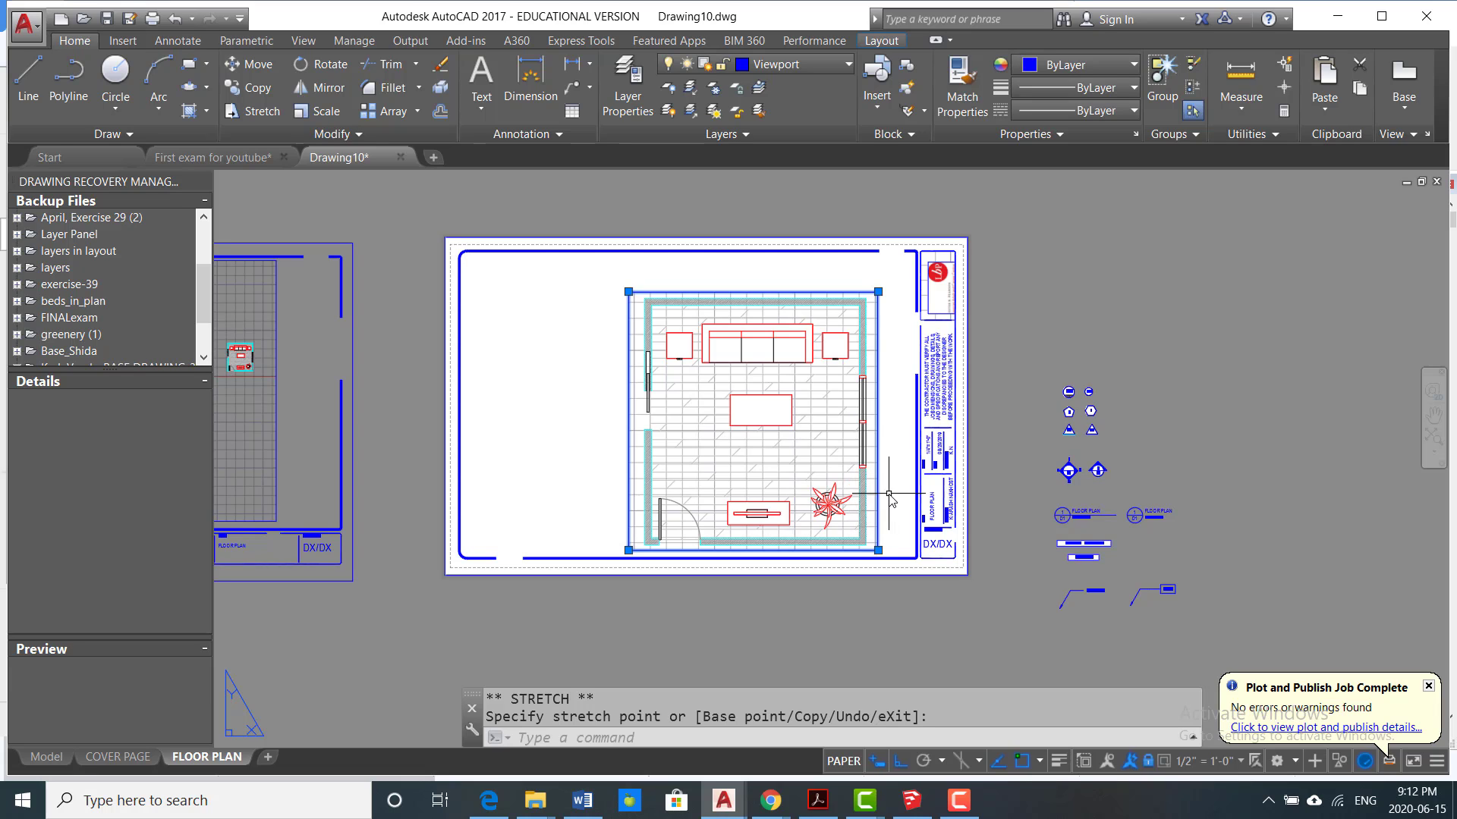
key(Escape)
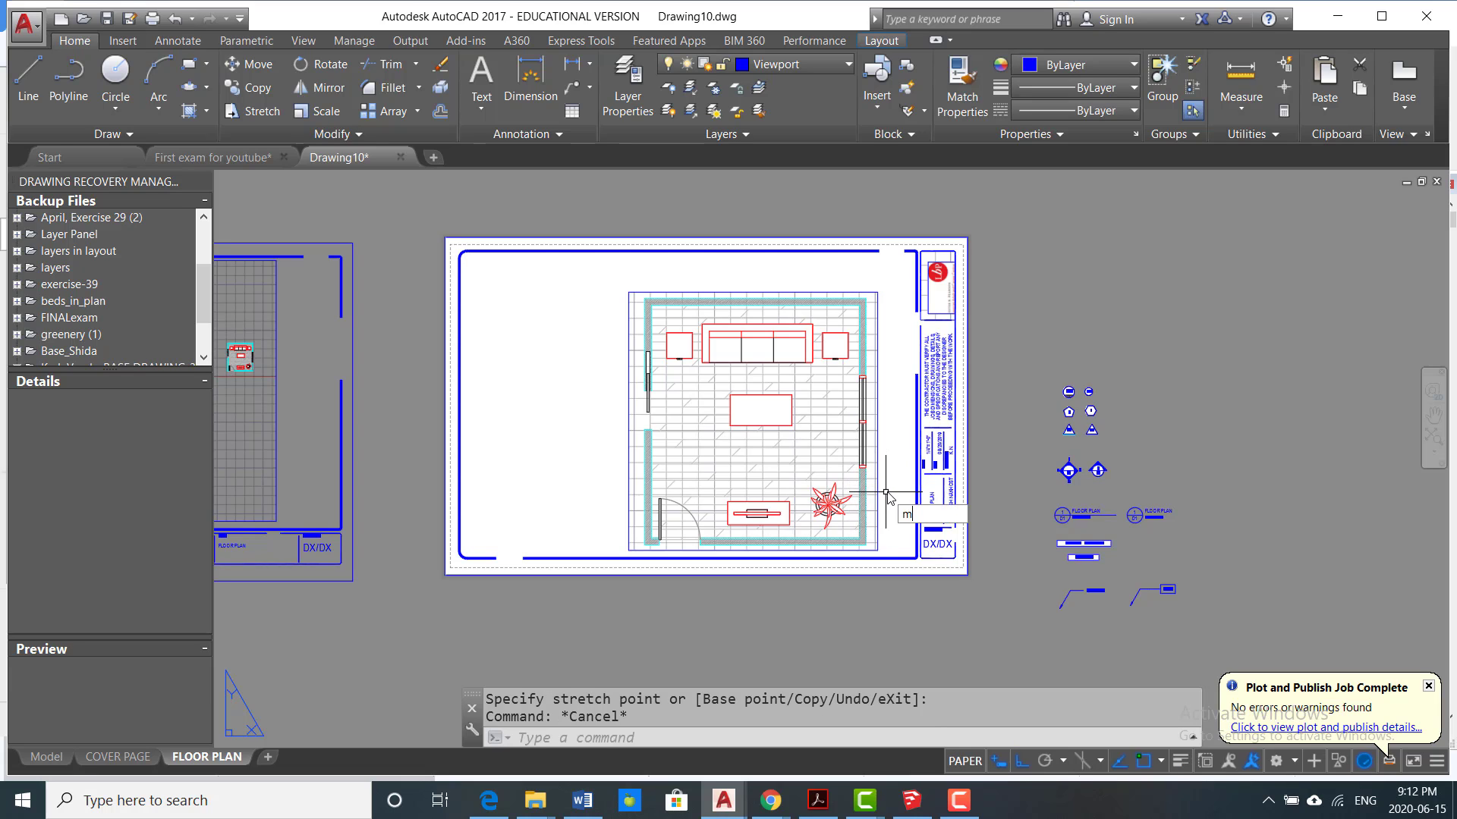
Step: Move the resized viewport with Ortho off so it sits near the middle of the sheet's drawing area
key(Return)
click(878, 493)
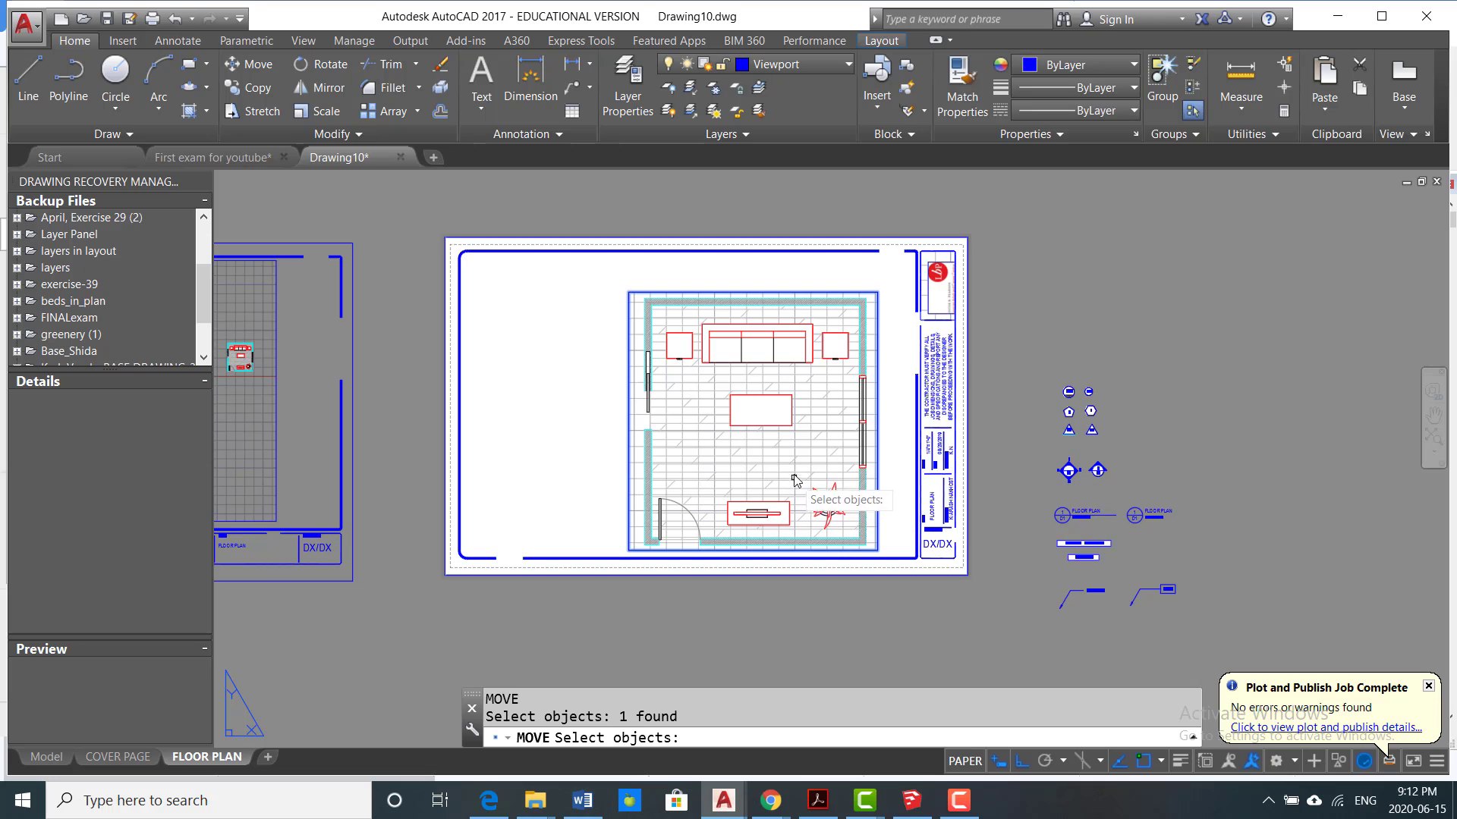
key(Return)
click(794, 479)
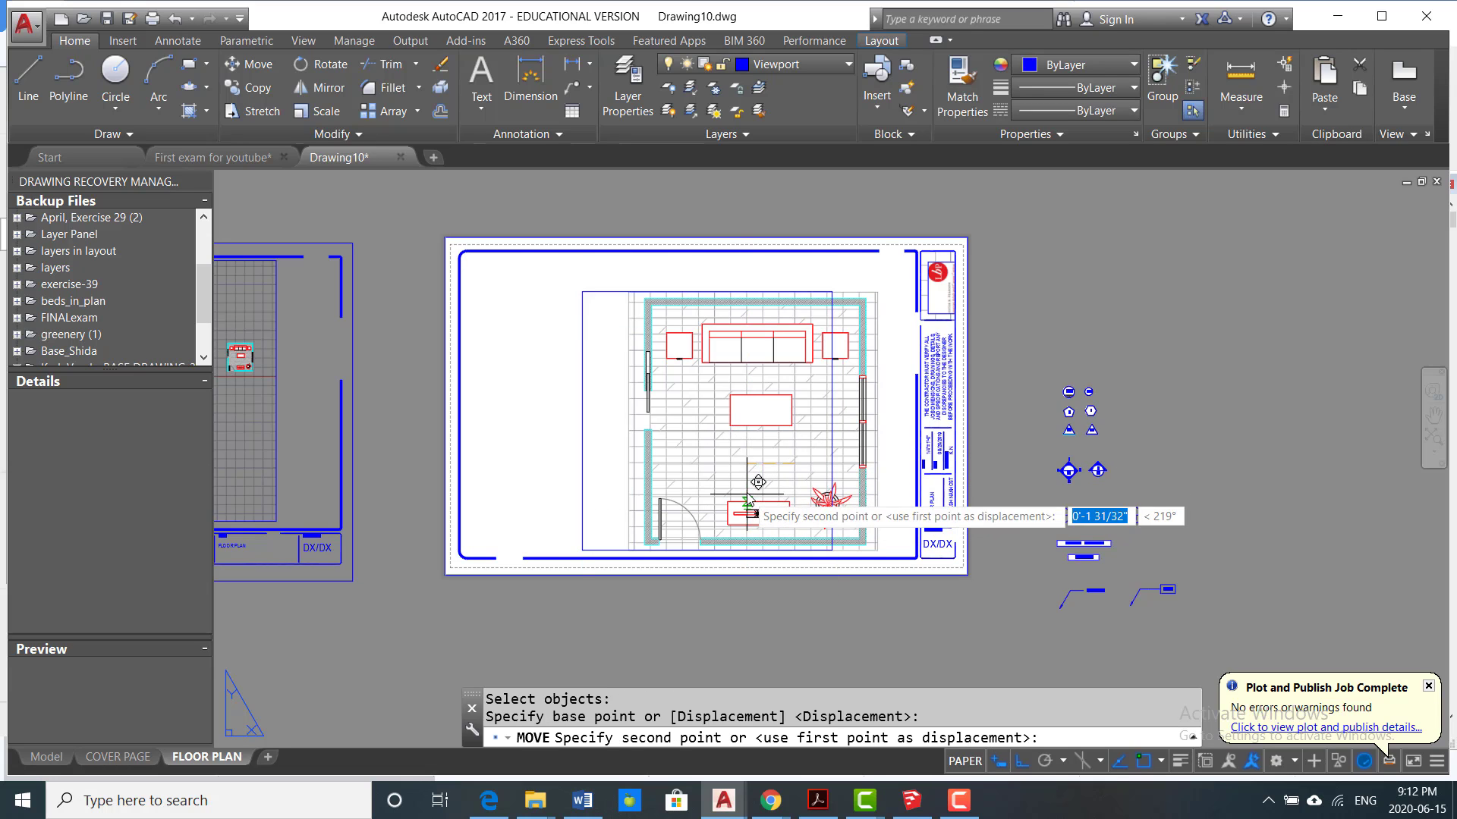
key(F8)
click(823, 542)
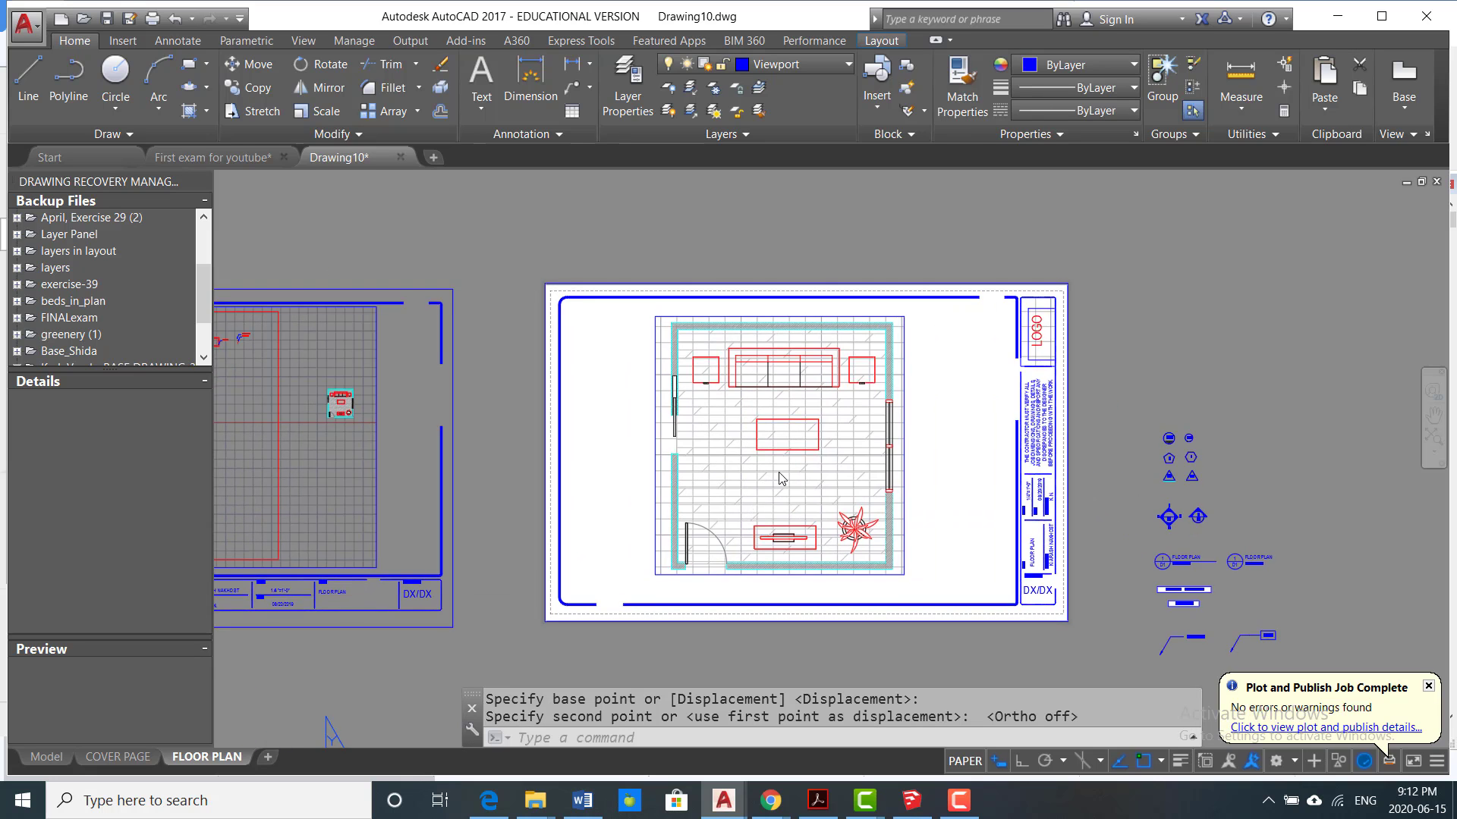
Step: Erase the old viewport from the sheet with the horizontal title block
scroll(644, 455, down, 4)
scroll(645, 448, up, 2)
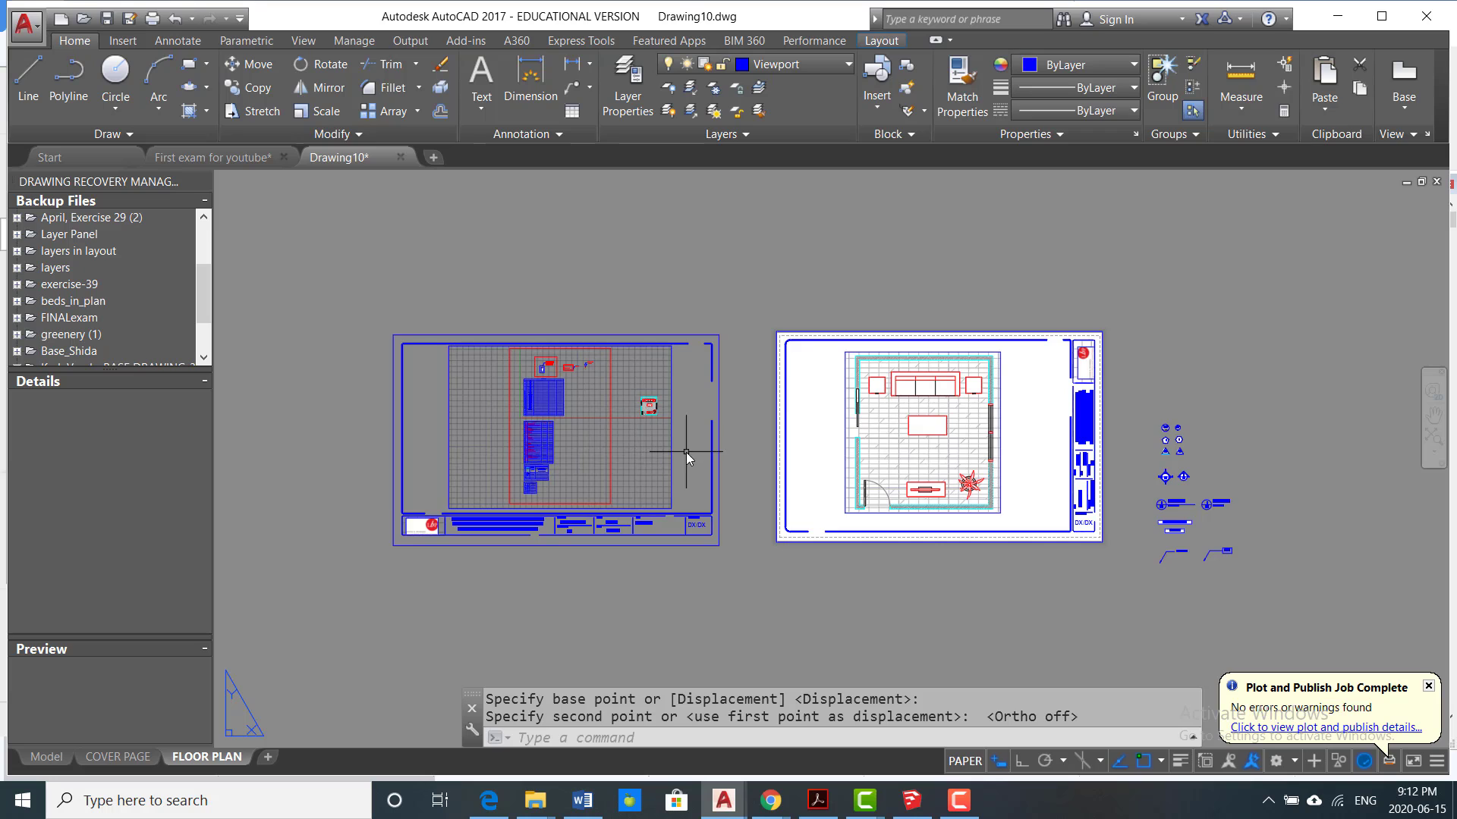
click(649, 472)
text(e)
key(Return)
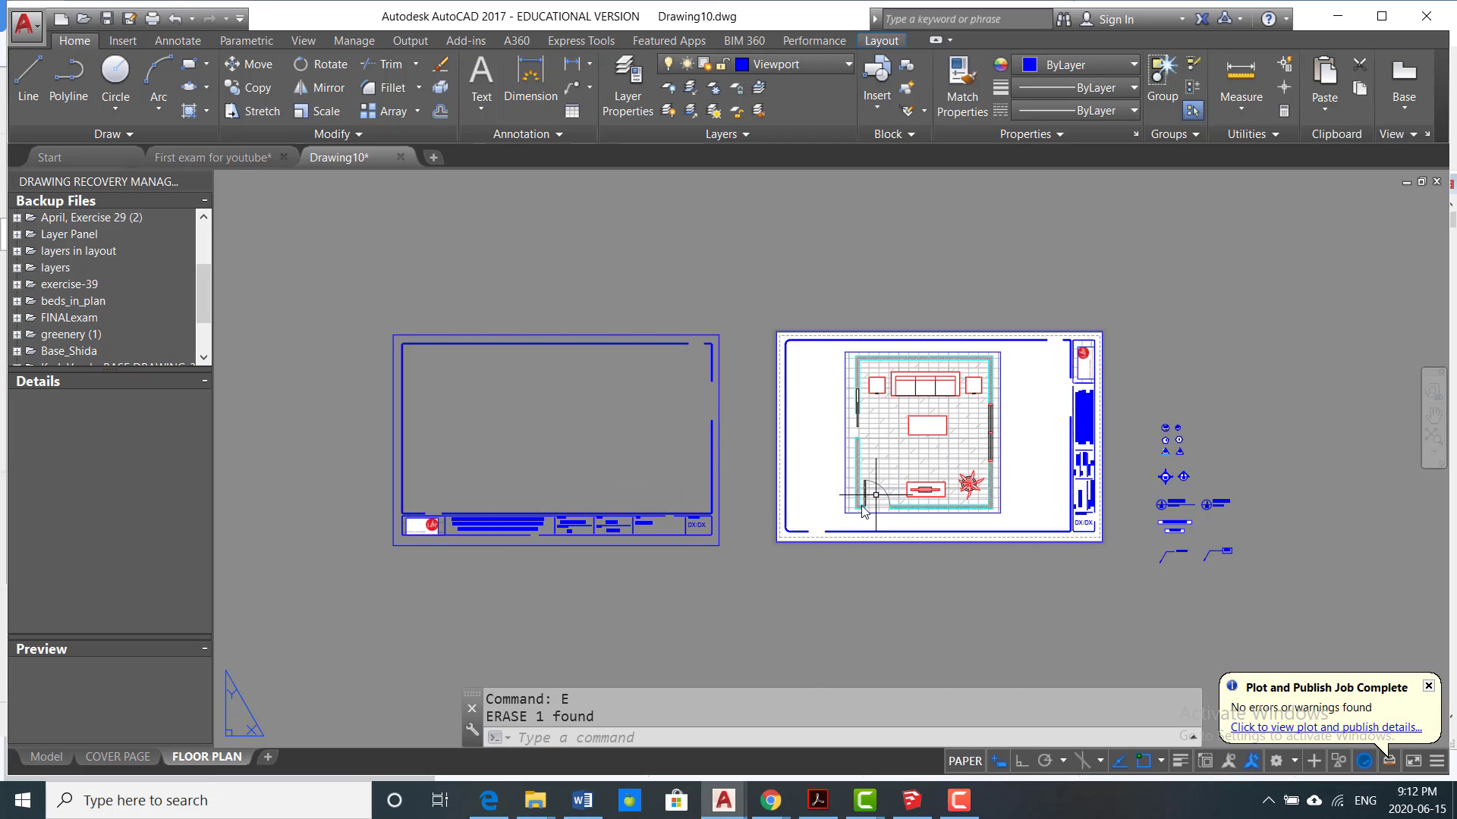
Step: Copy the room plan viewport into the empty drawing area of the sheet with the horizontal title block
text(co)
key(Return)
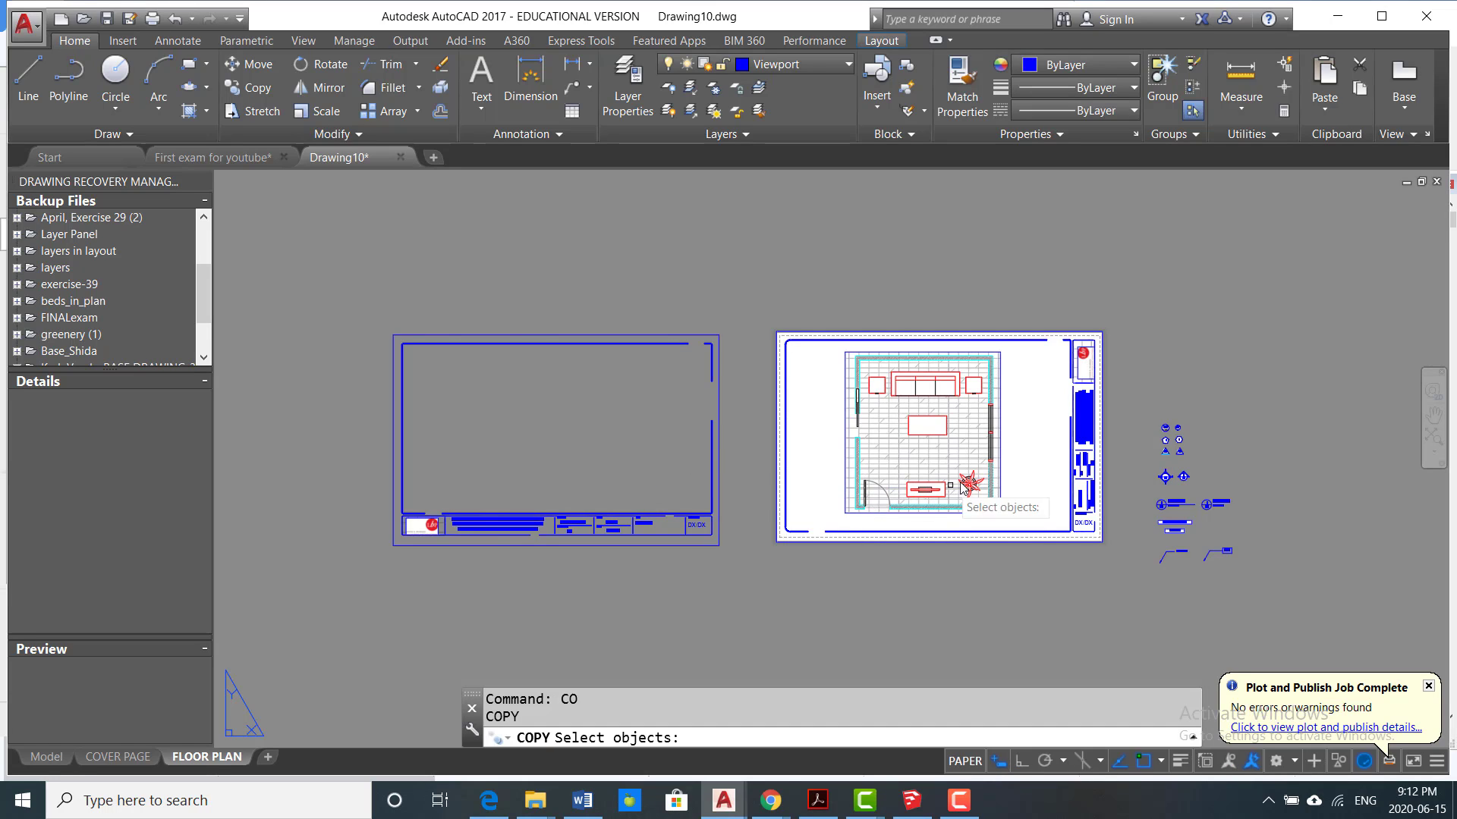
click(1014, 438)
click(949, 471)
key(Return)
click(938, 450)
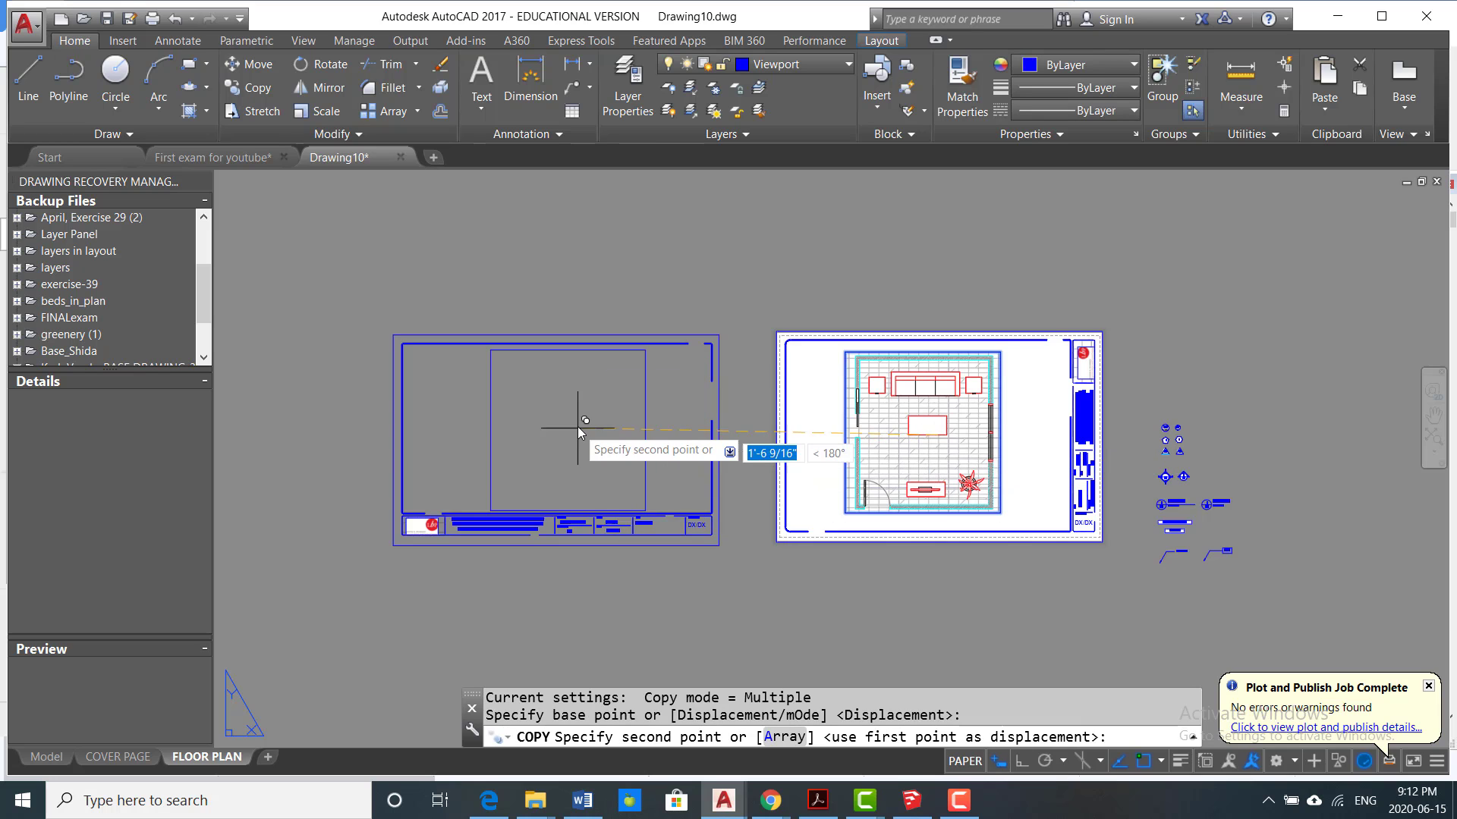
scroll(581, 418, up, 2)
click(696, 444)
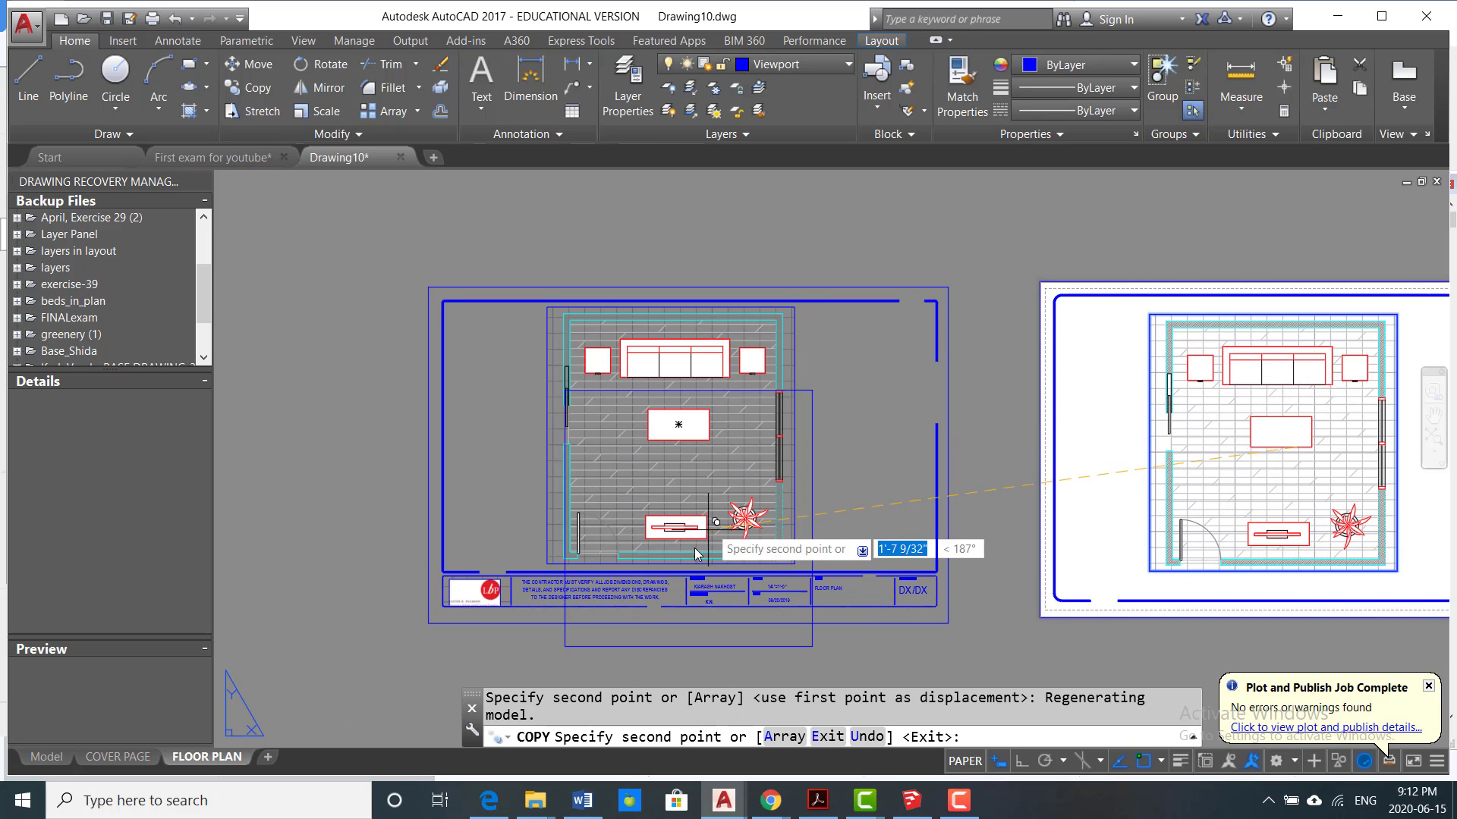
key(Escape)
Step: Erase the copied room plan viewport from the sheet with the horizontal title block
scroll(693, 545, up, 5)
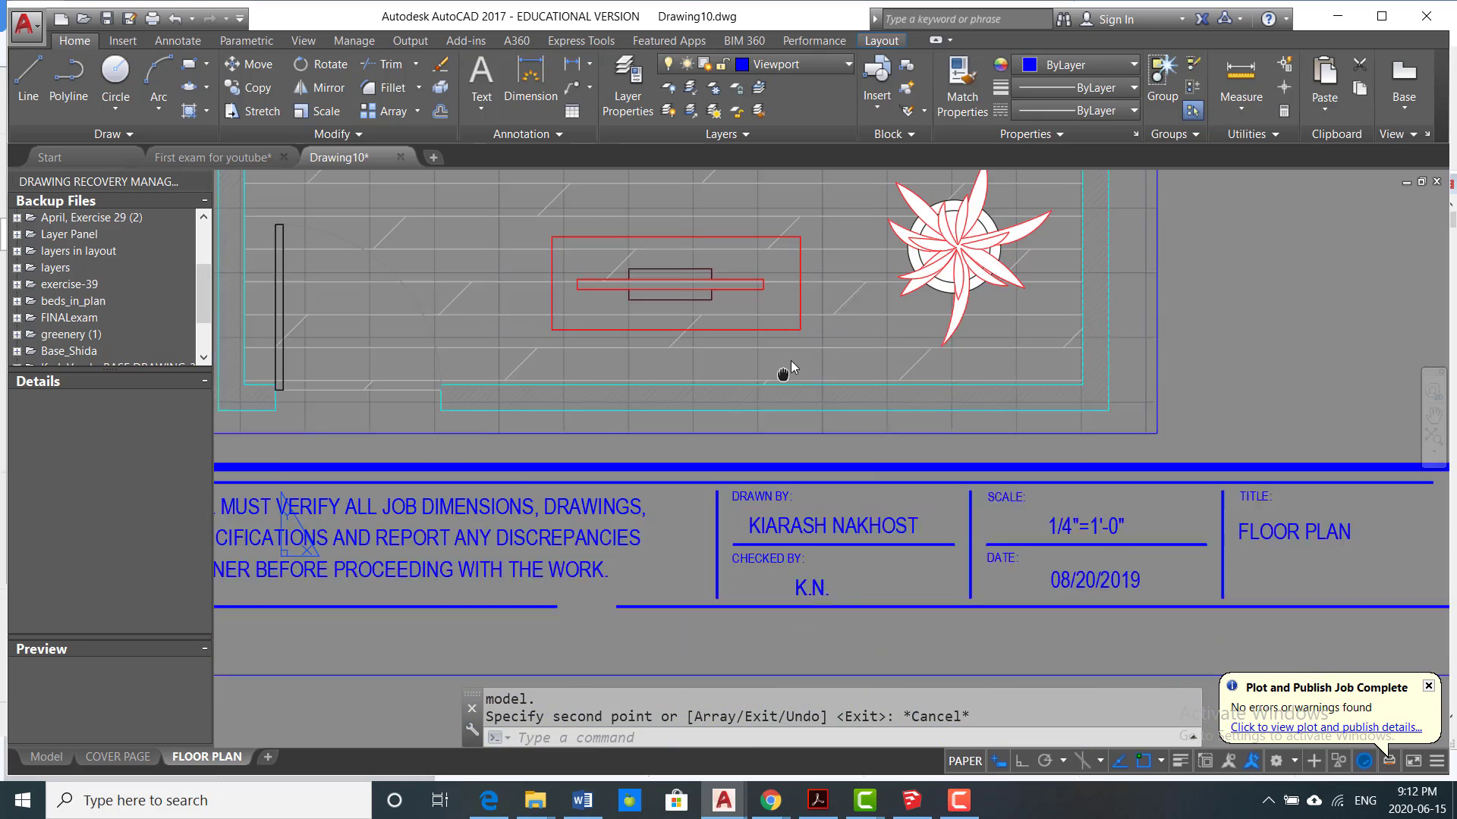
scroll(1070, 468, down, 2)
scroll(1070, 468, down, 5)
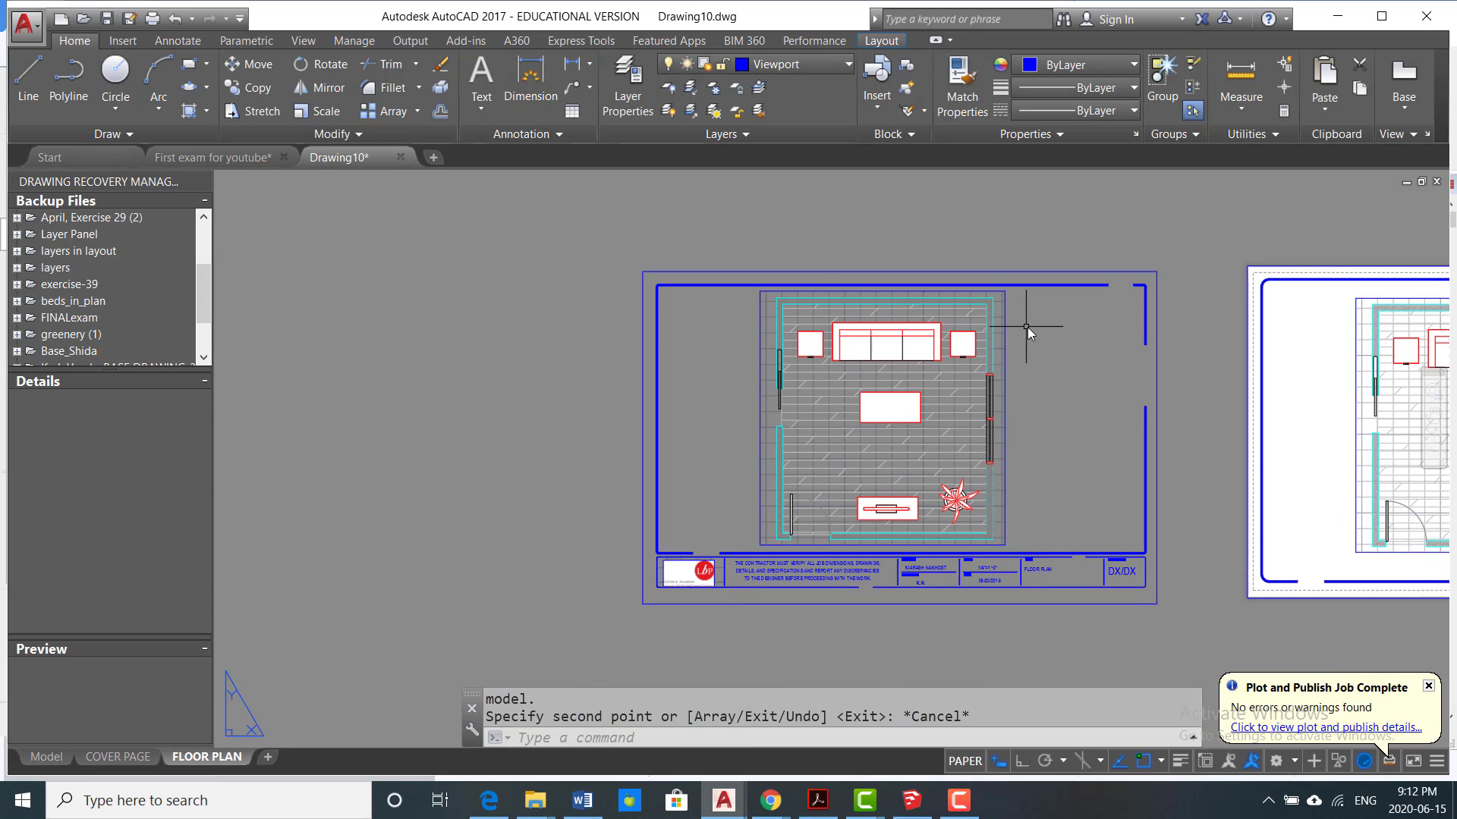
click(1028, 326)
click(918, 368)
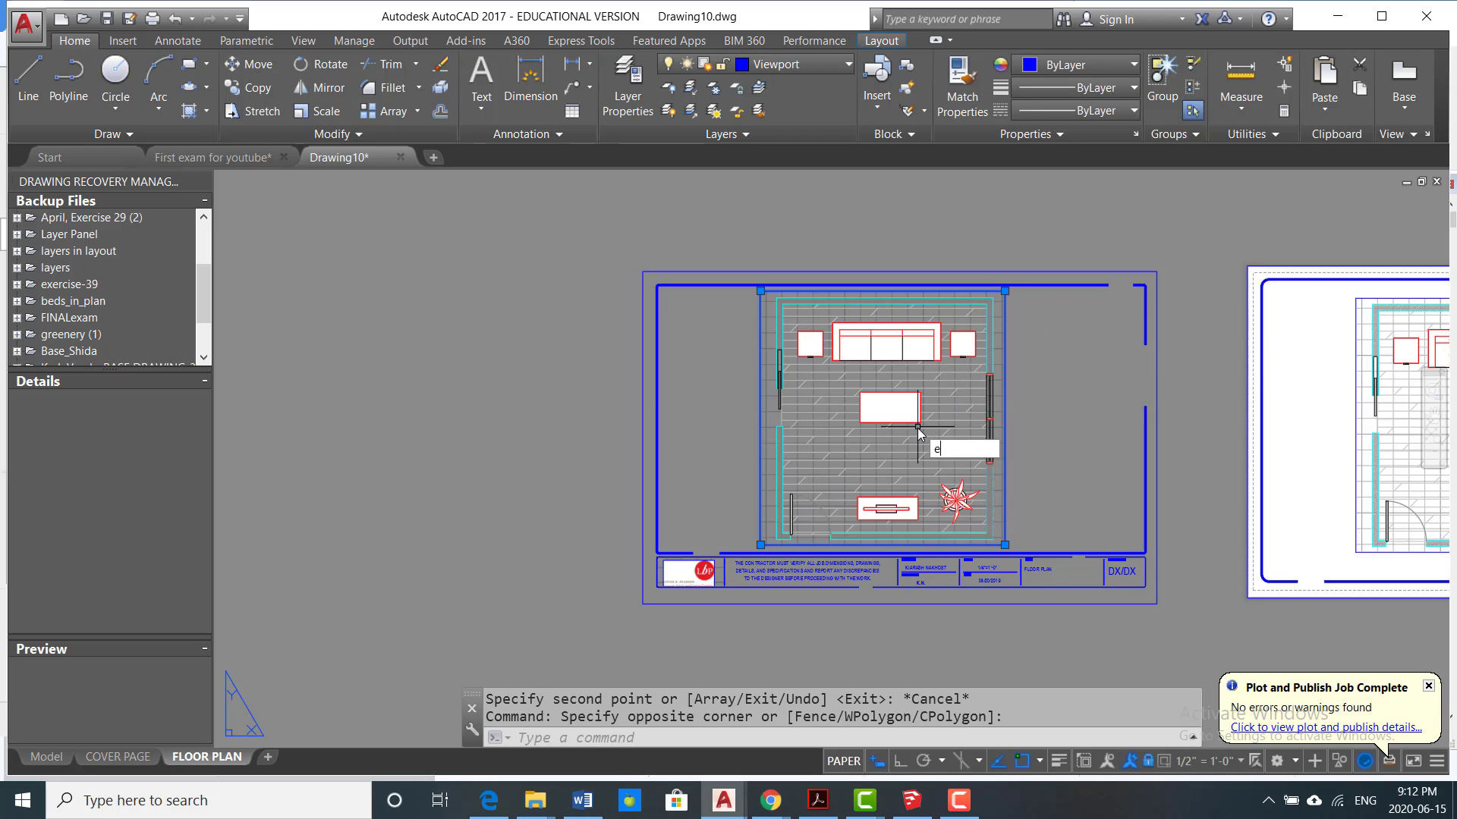
text(e)
key(Return)
Step: Turn off the grid inside the room plan viewport on the vertical title block sheet, and return to paper space
scroll(919, 434, down, 4)
scroll(994, 433, up, 4)
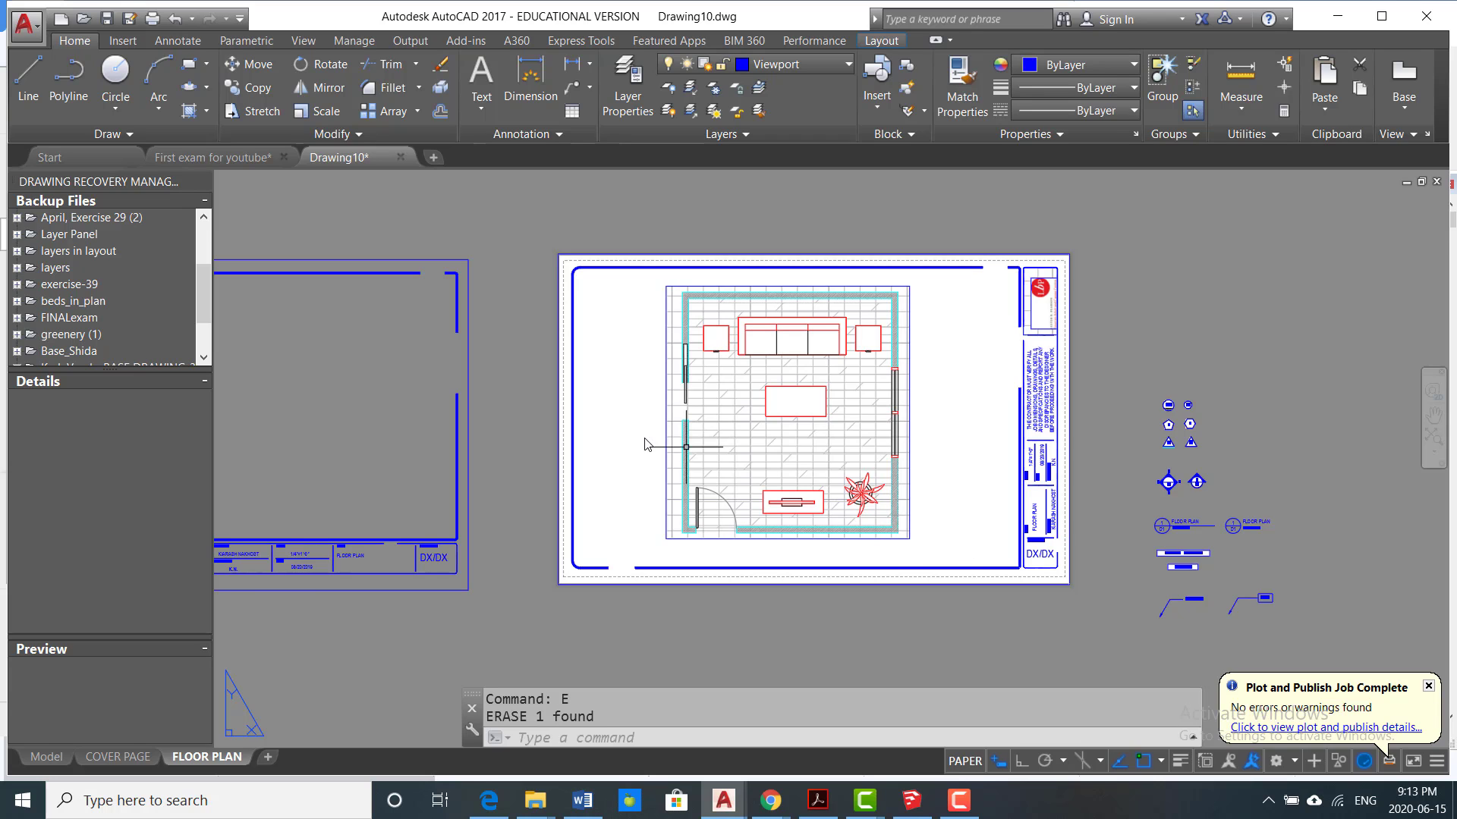
scroll(690, 466, up, 4)
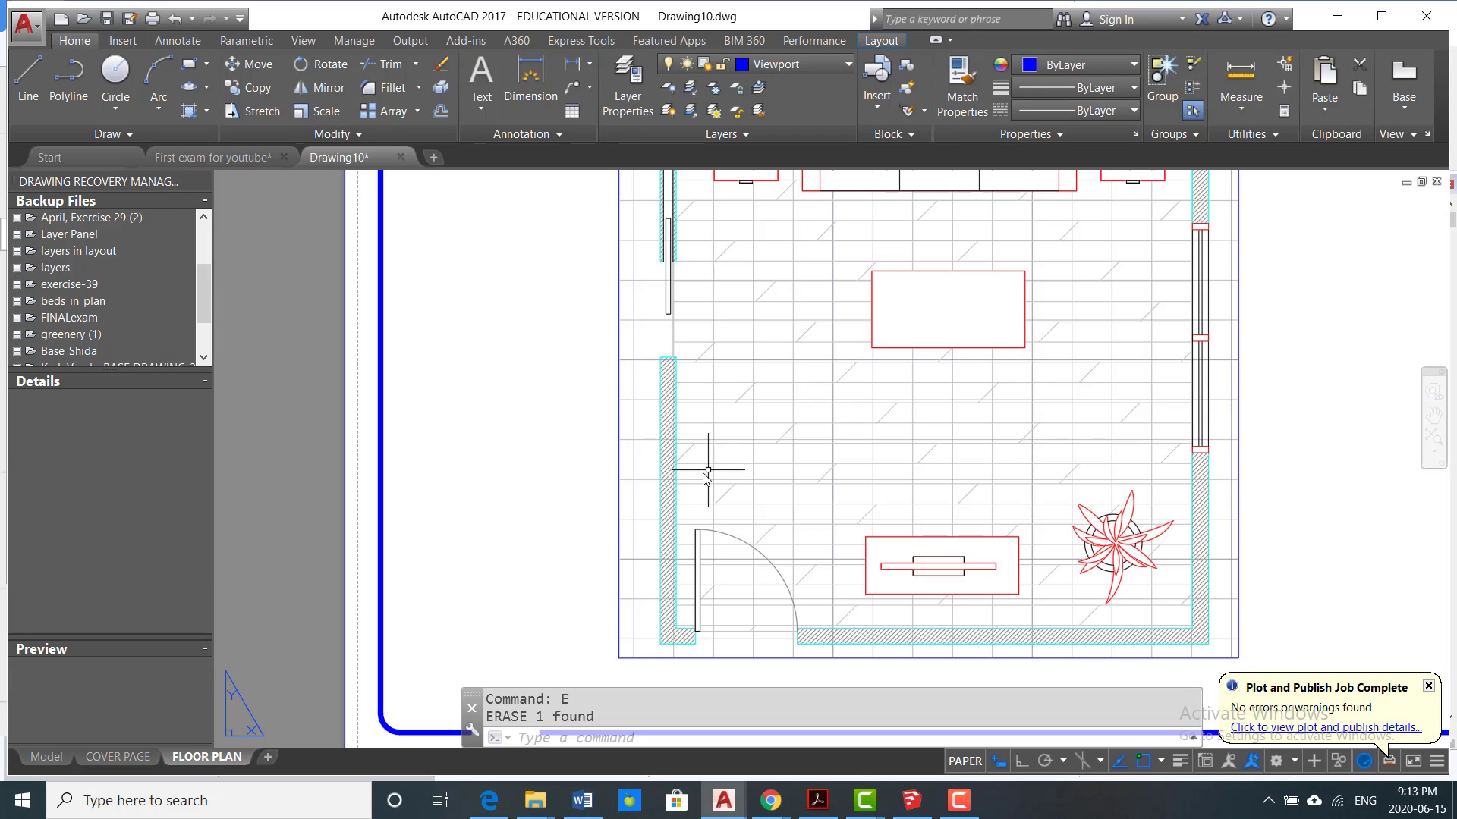
double_click(649, 429)
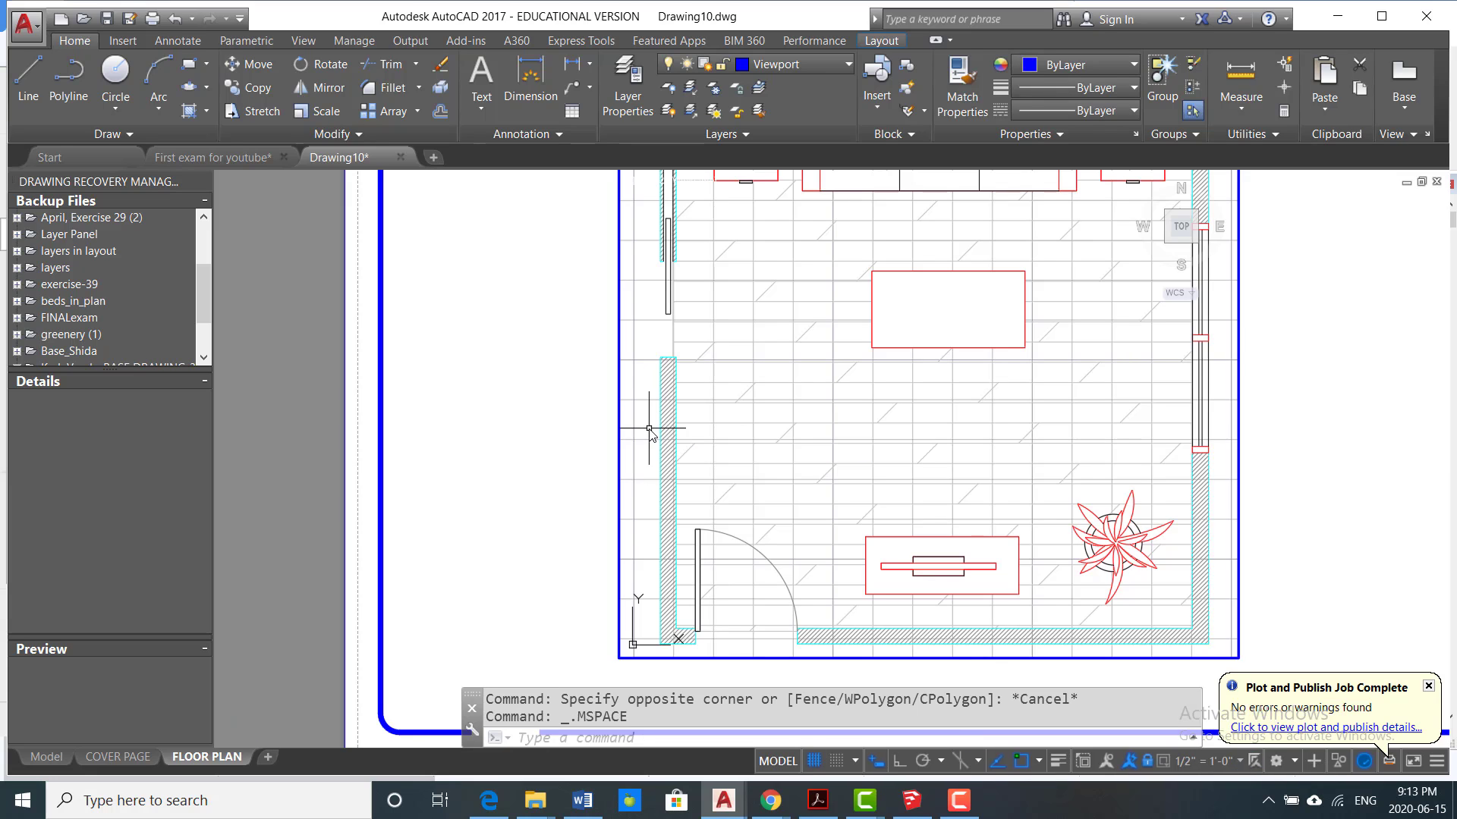
key(F7)
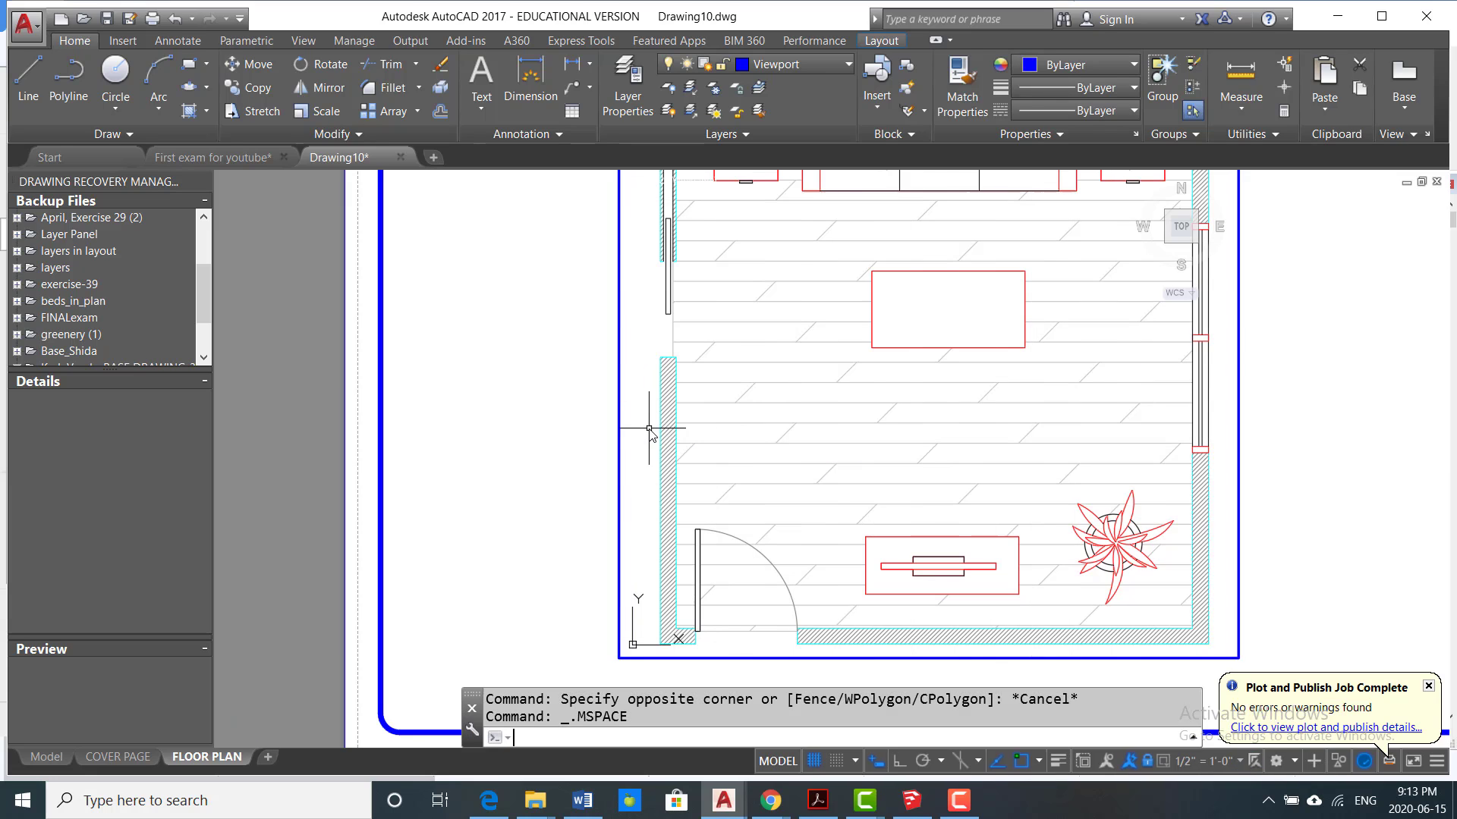
double_click(597, 456)
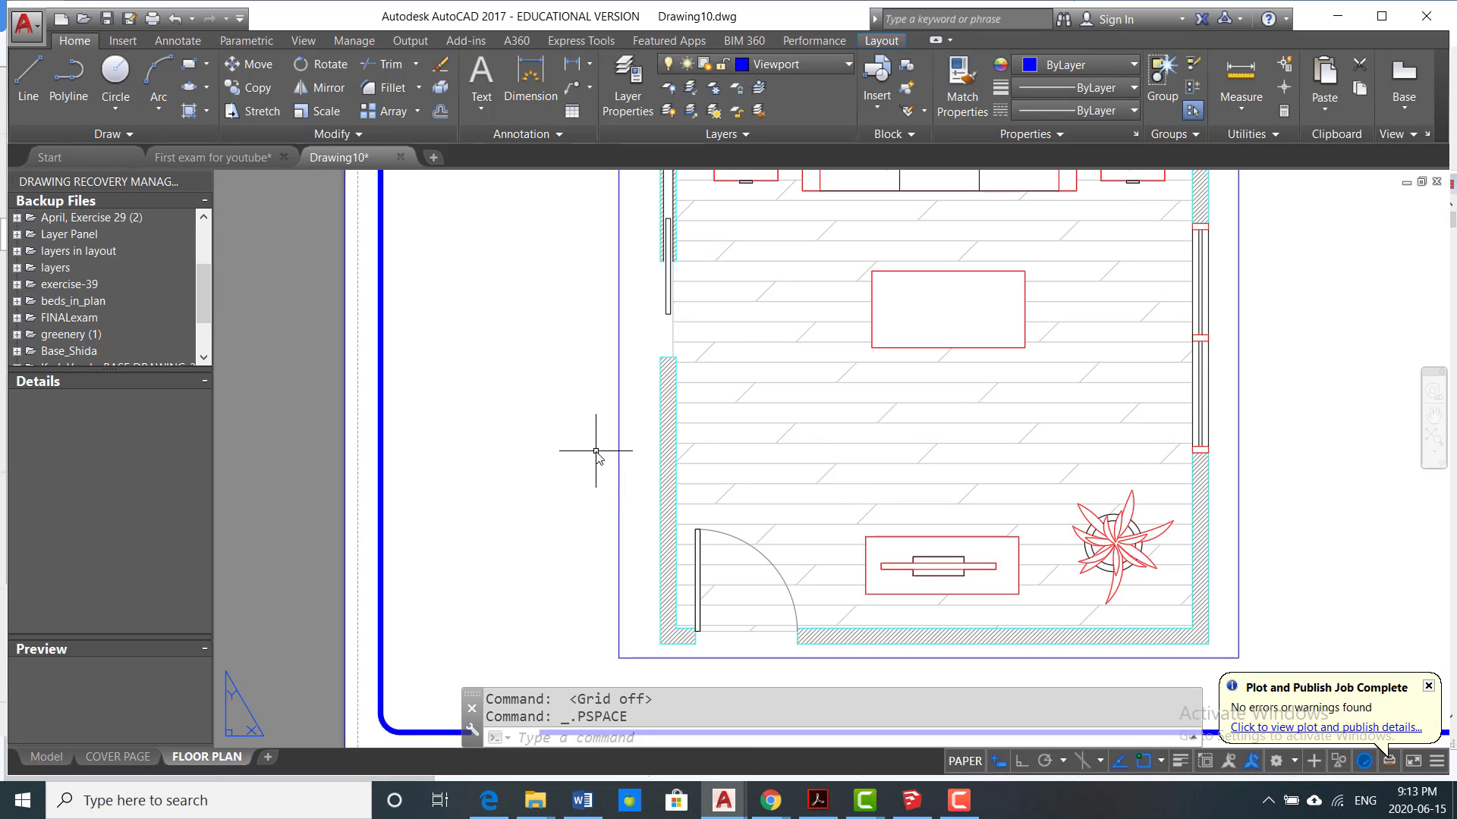
Step: Make Layout Dimensions the current layer
scroll(820, 487, down, 2)
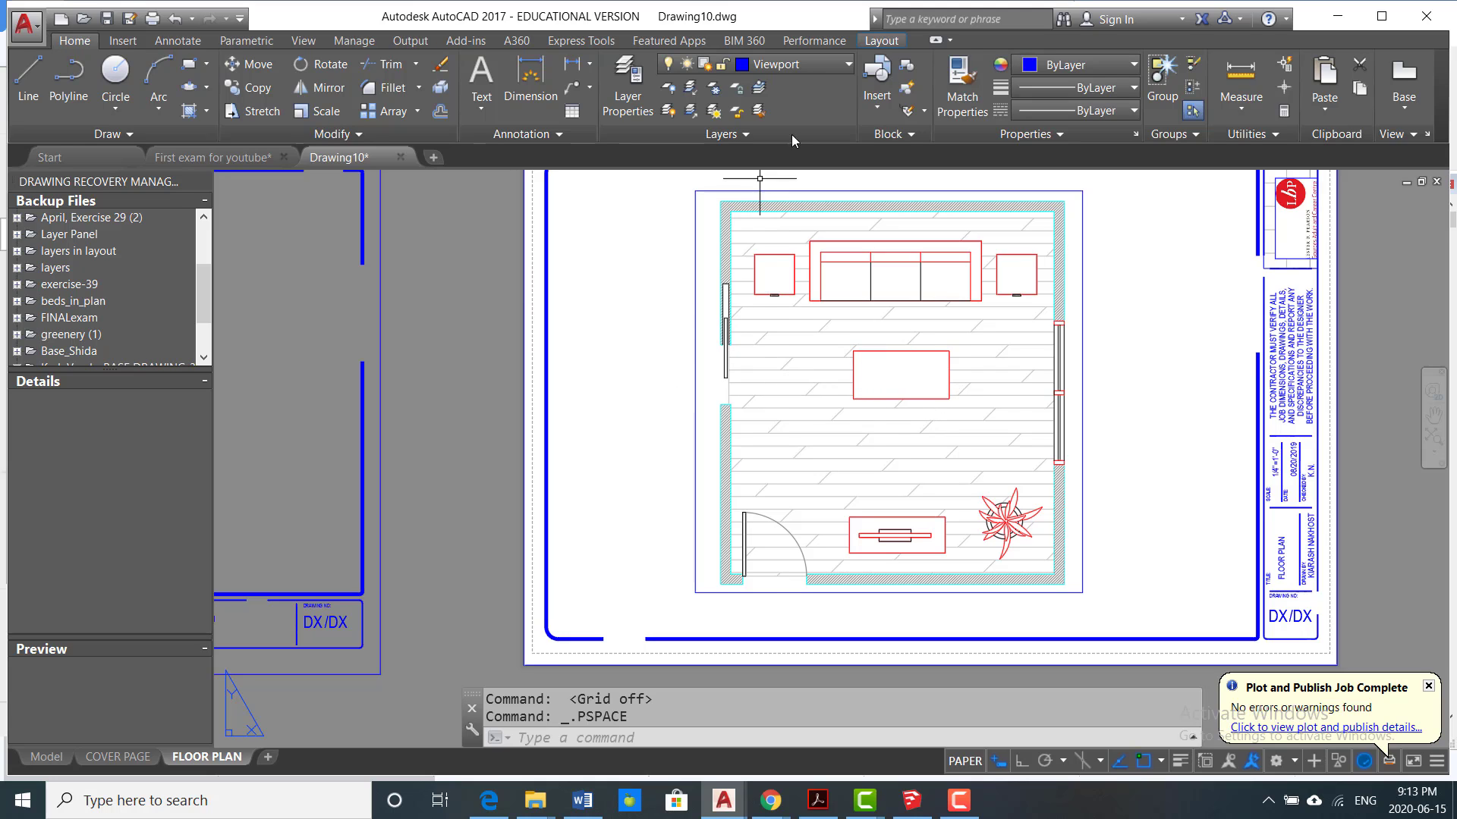
click(847, 65)
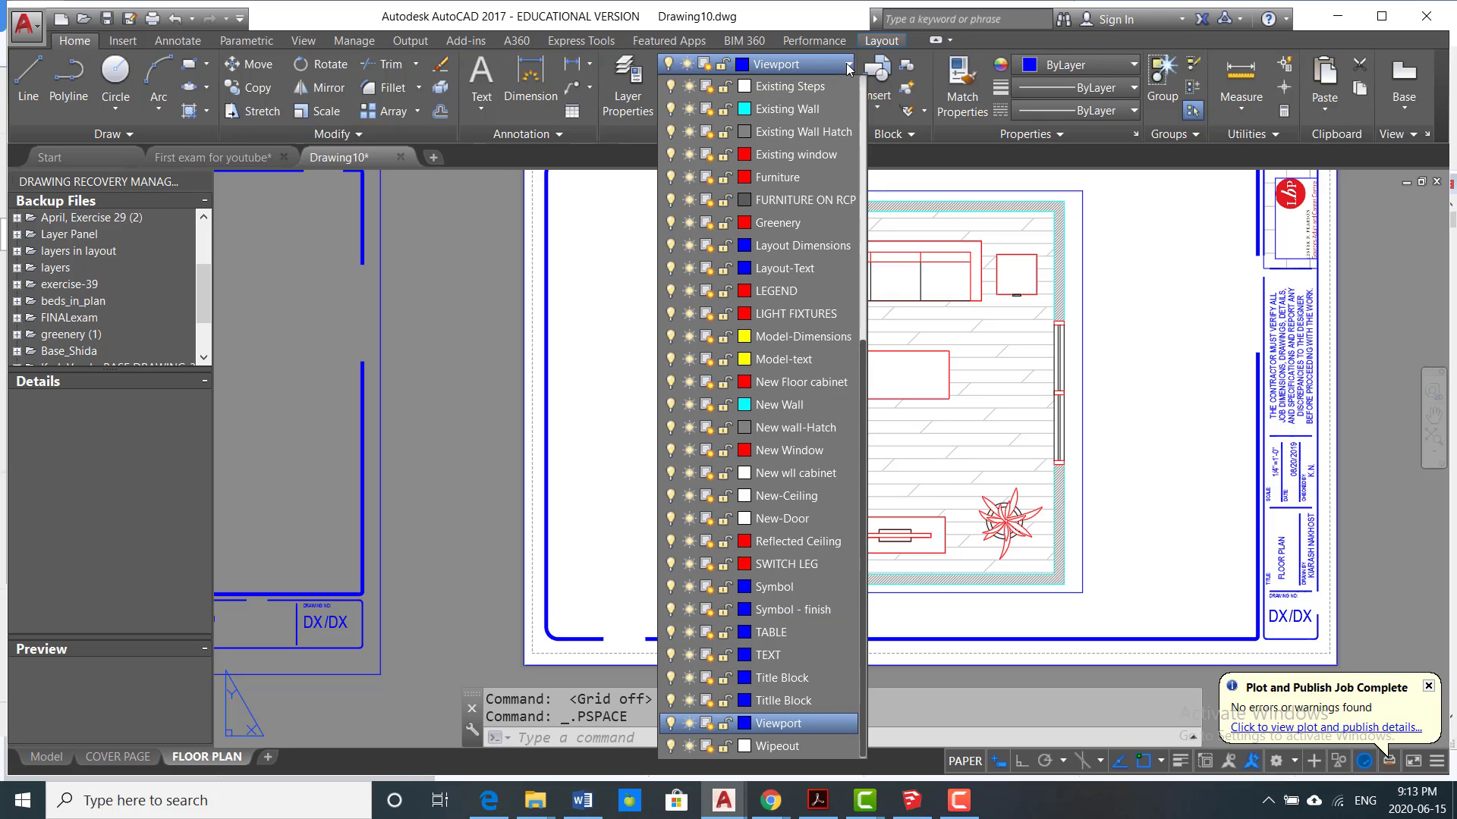
scroll(807, 284, up, 5)
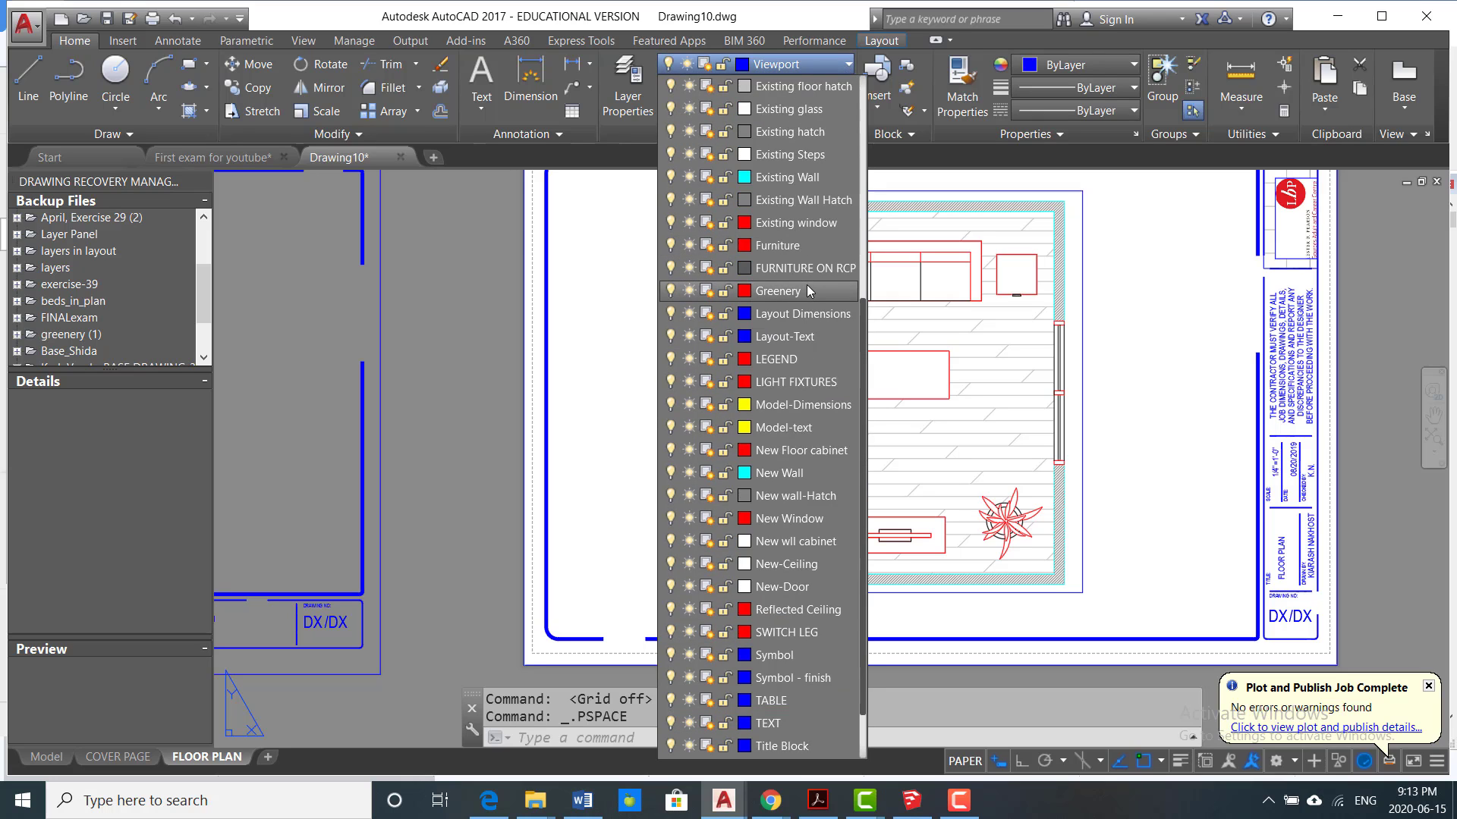
scroll(758, 296, up, 1)
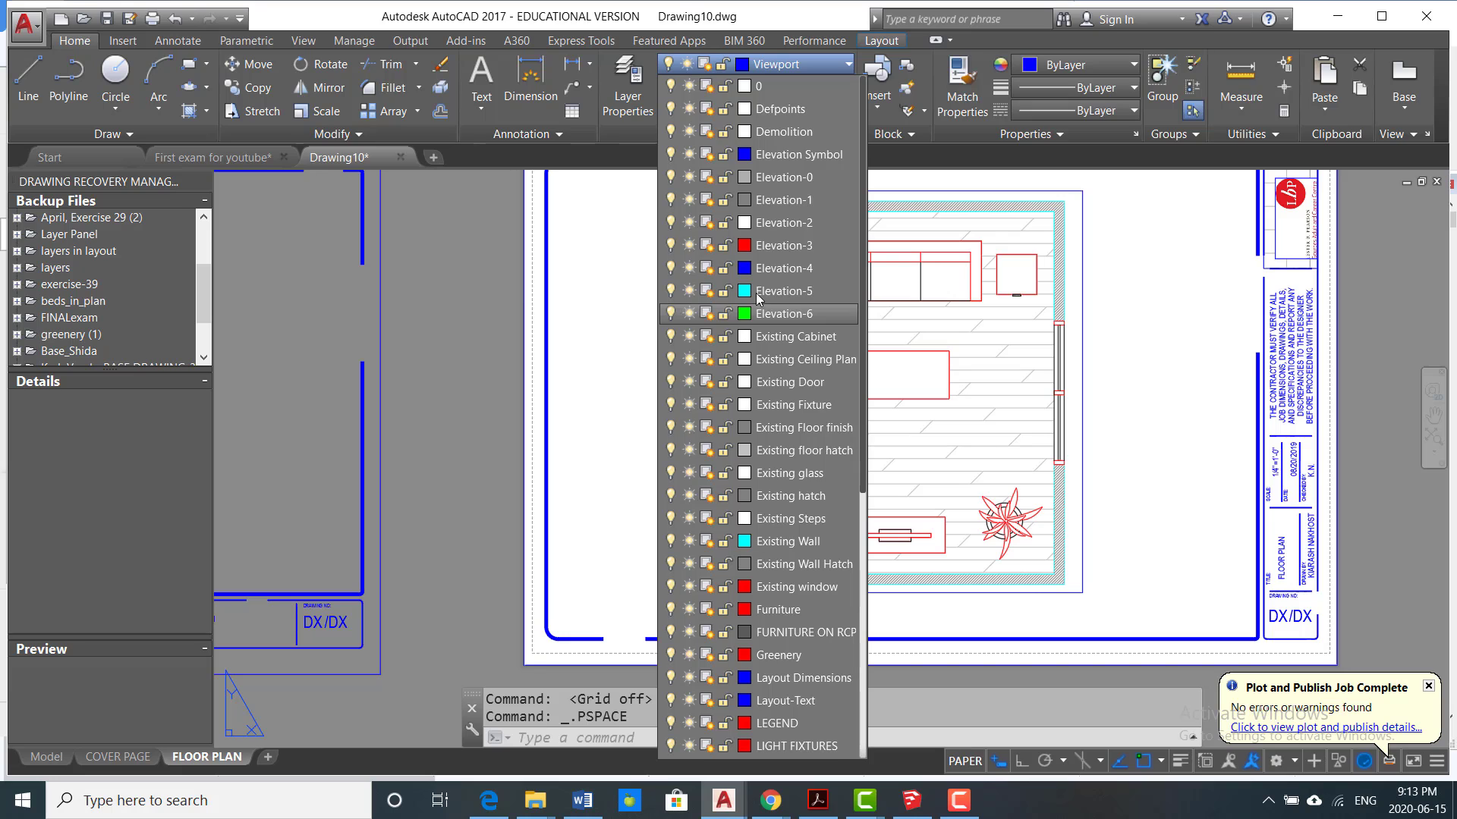
scroll(764, 379, down, 2)
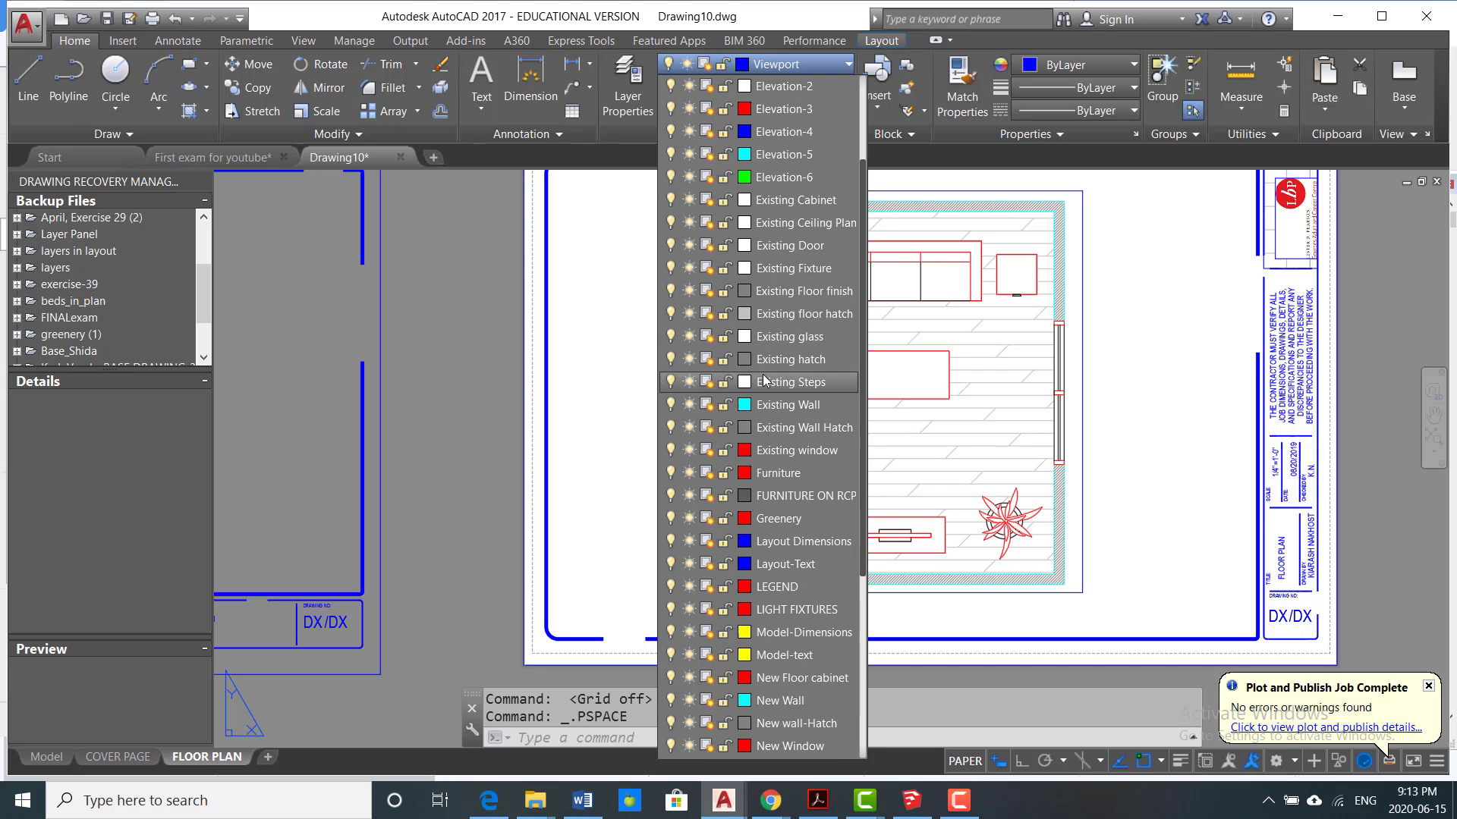
click(798, 542)
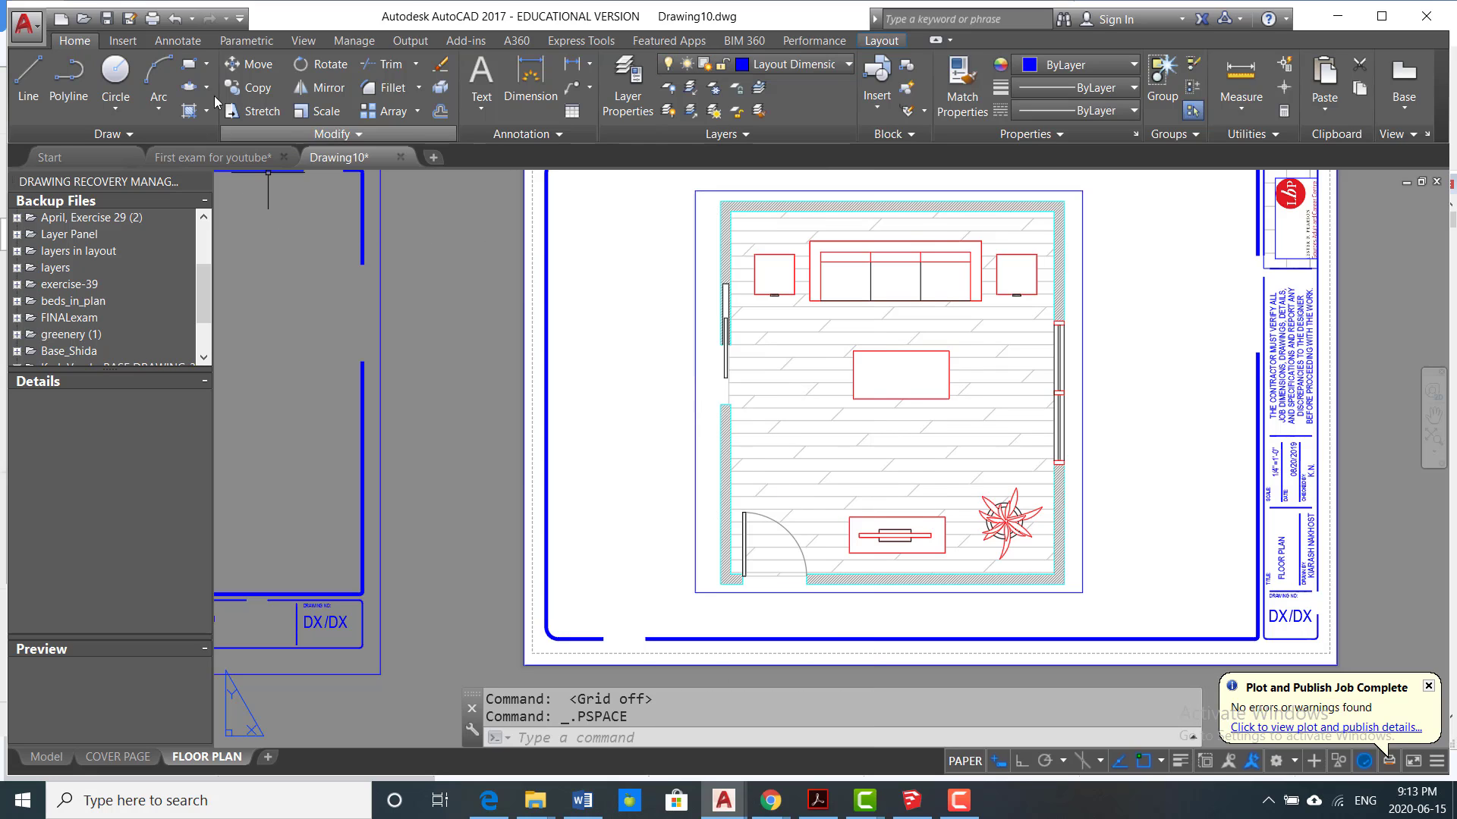
Step: Add a linear dimension for the room's inner width between the upper wall's inside corners, placed just above that wall
click(164, 42)
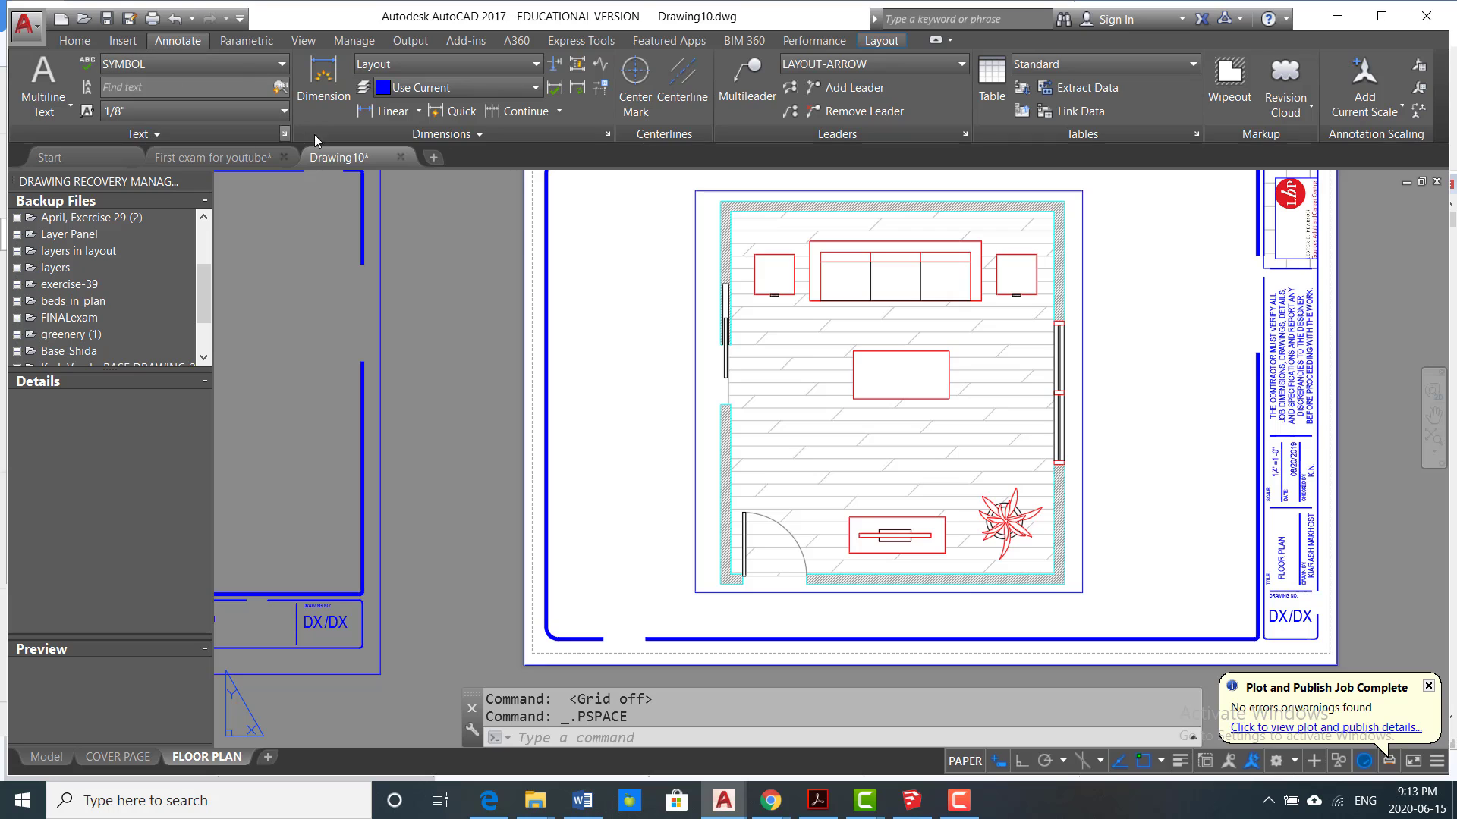
click(387, 112)
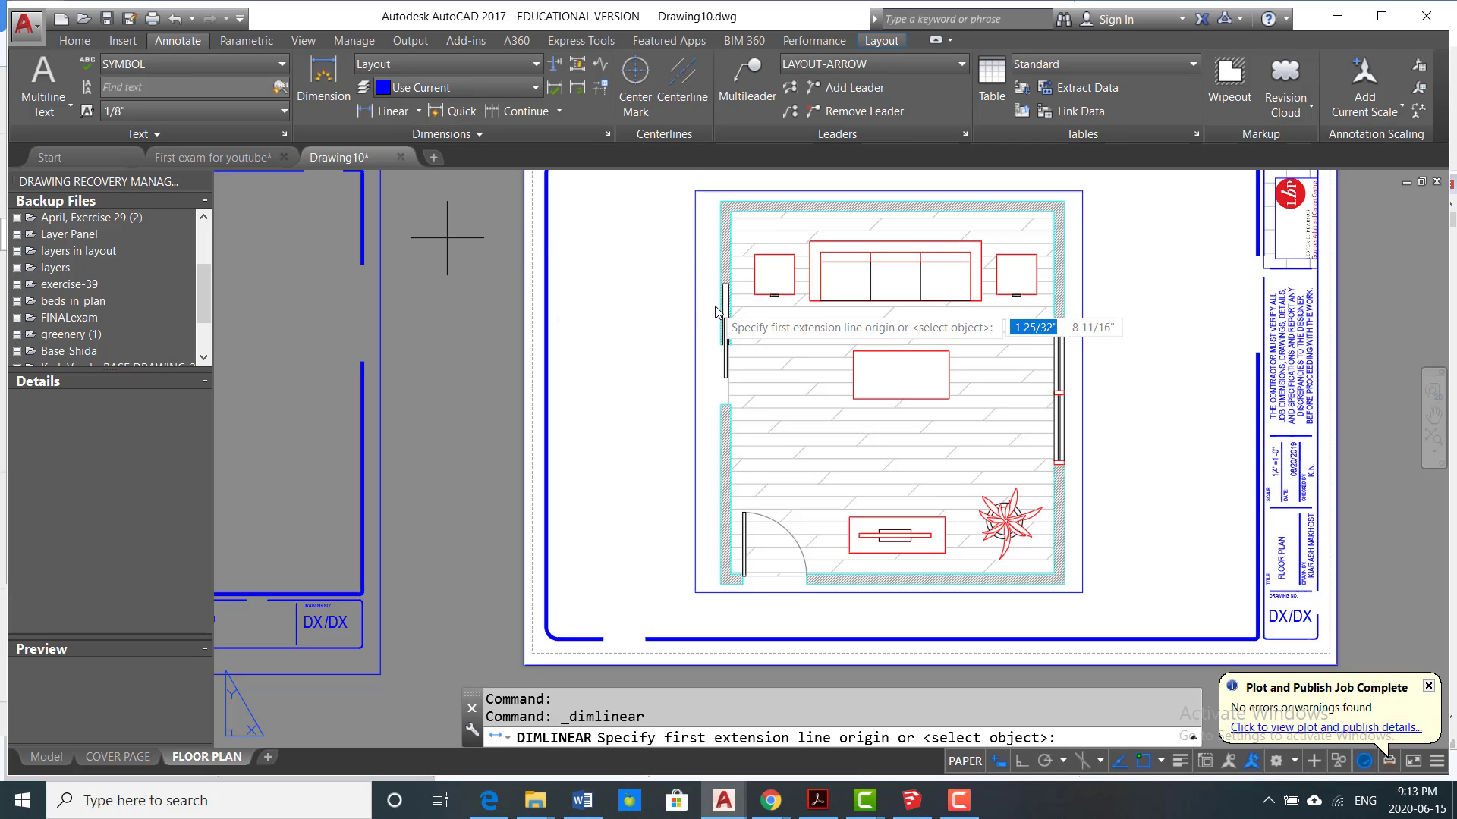
middle_drag(672, 367, 573, 469)
scroll(636, 368, up, 5)
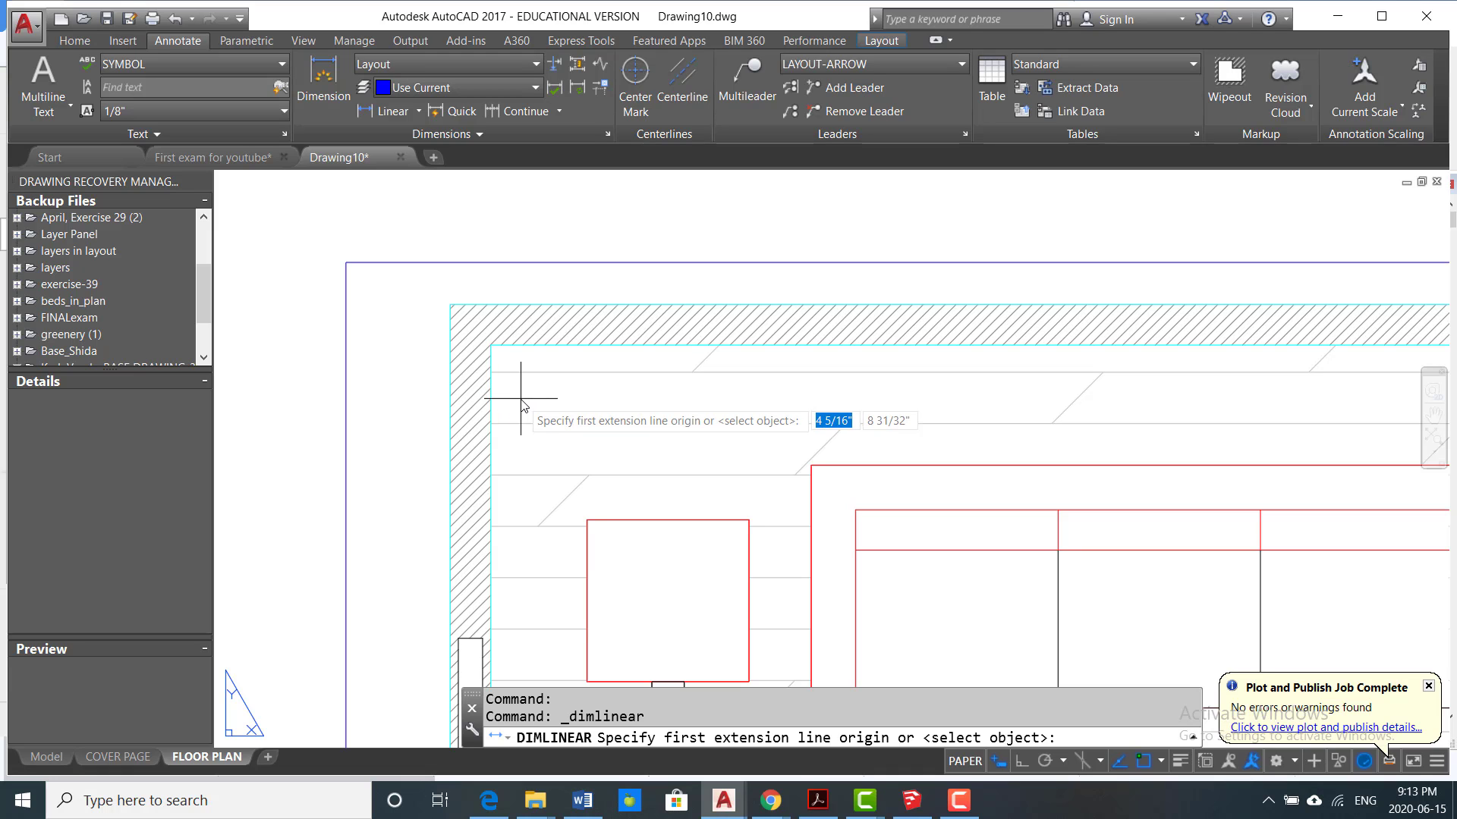
scroll(522, 406, down, 3)
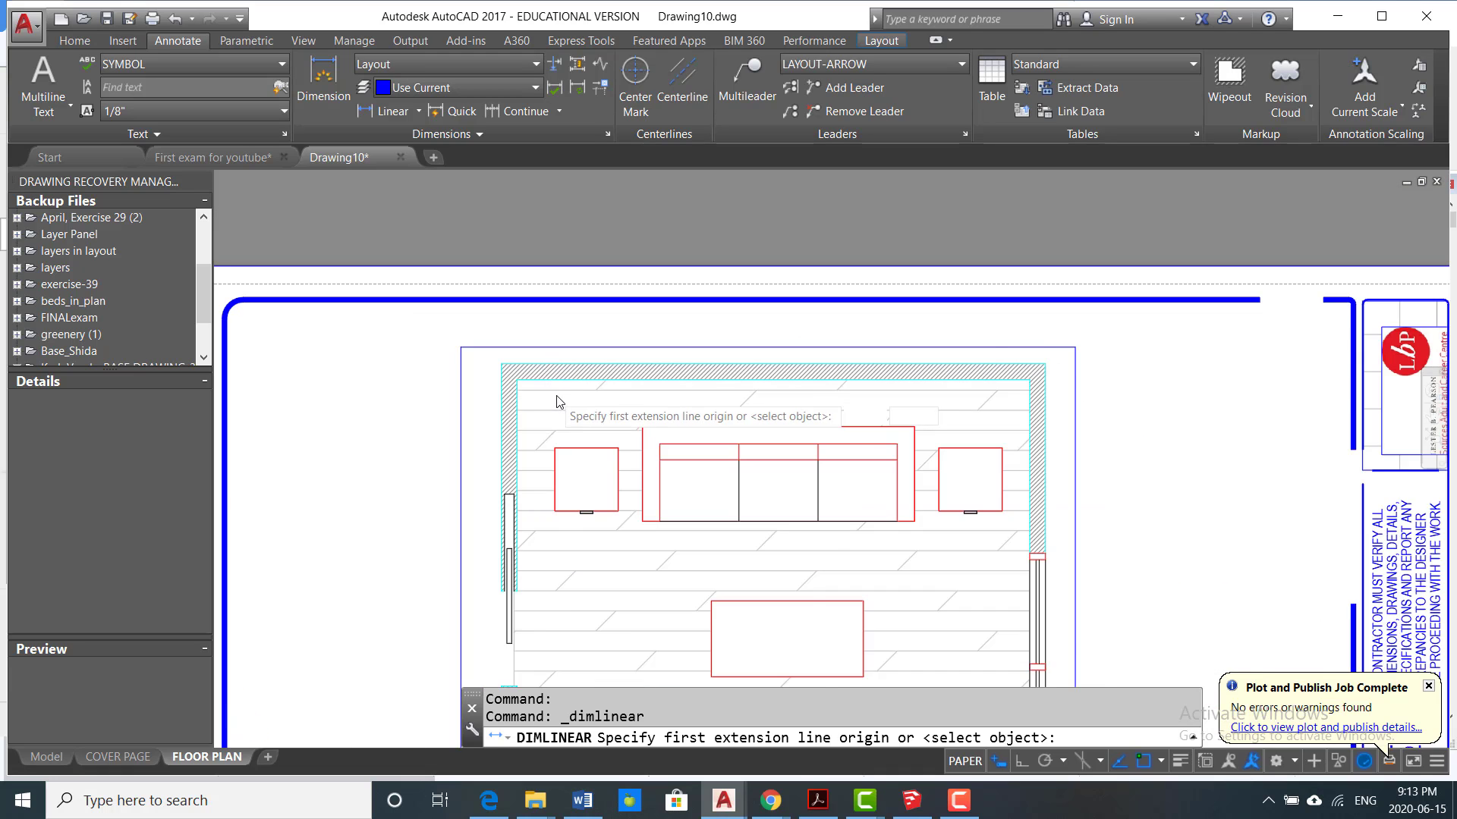
scroll(508, 391, up, 5)
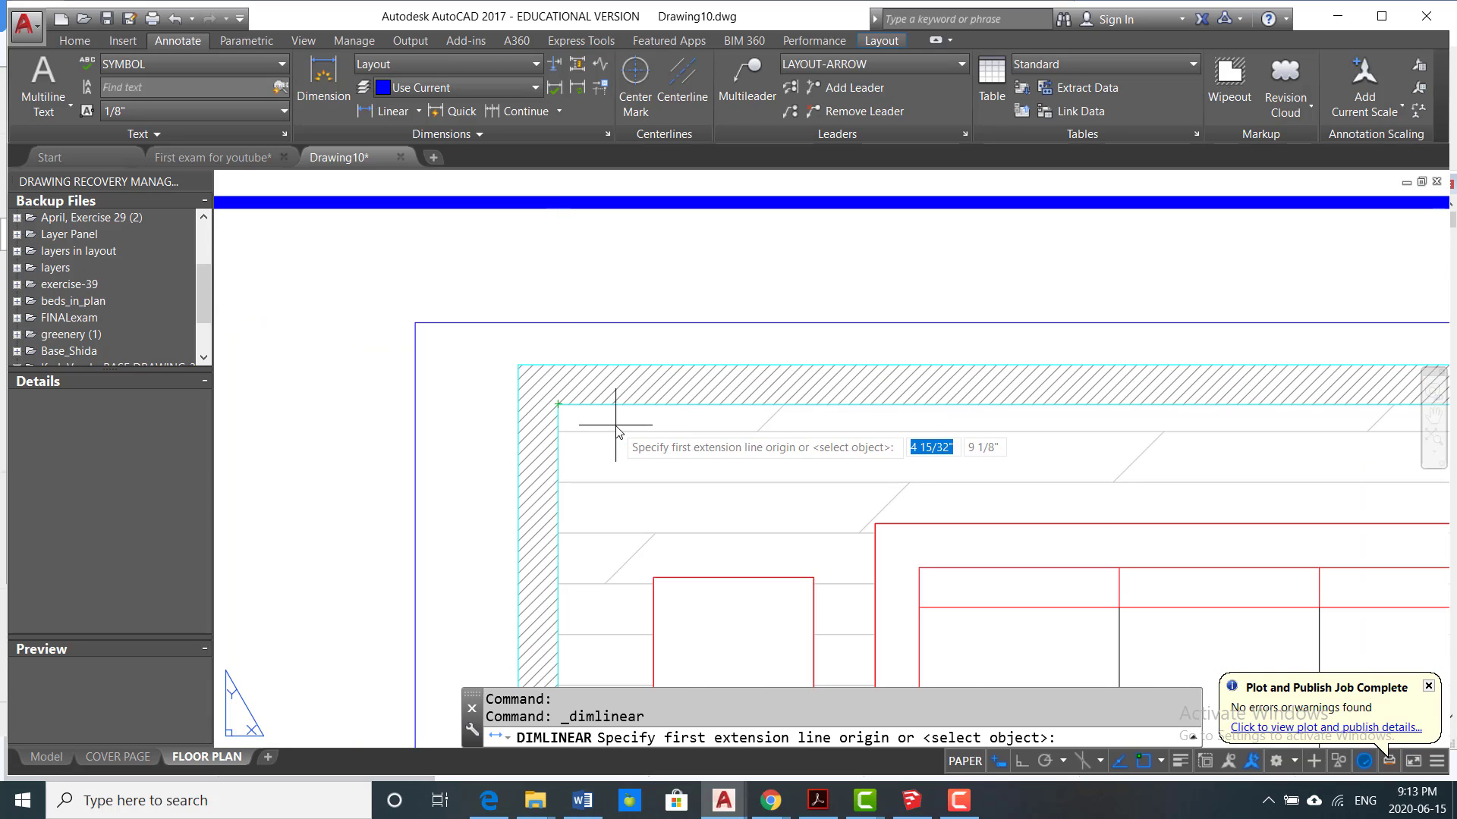
scroll(516, 403, down, 4)
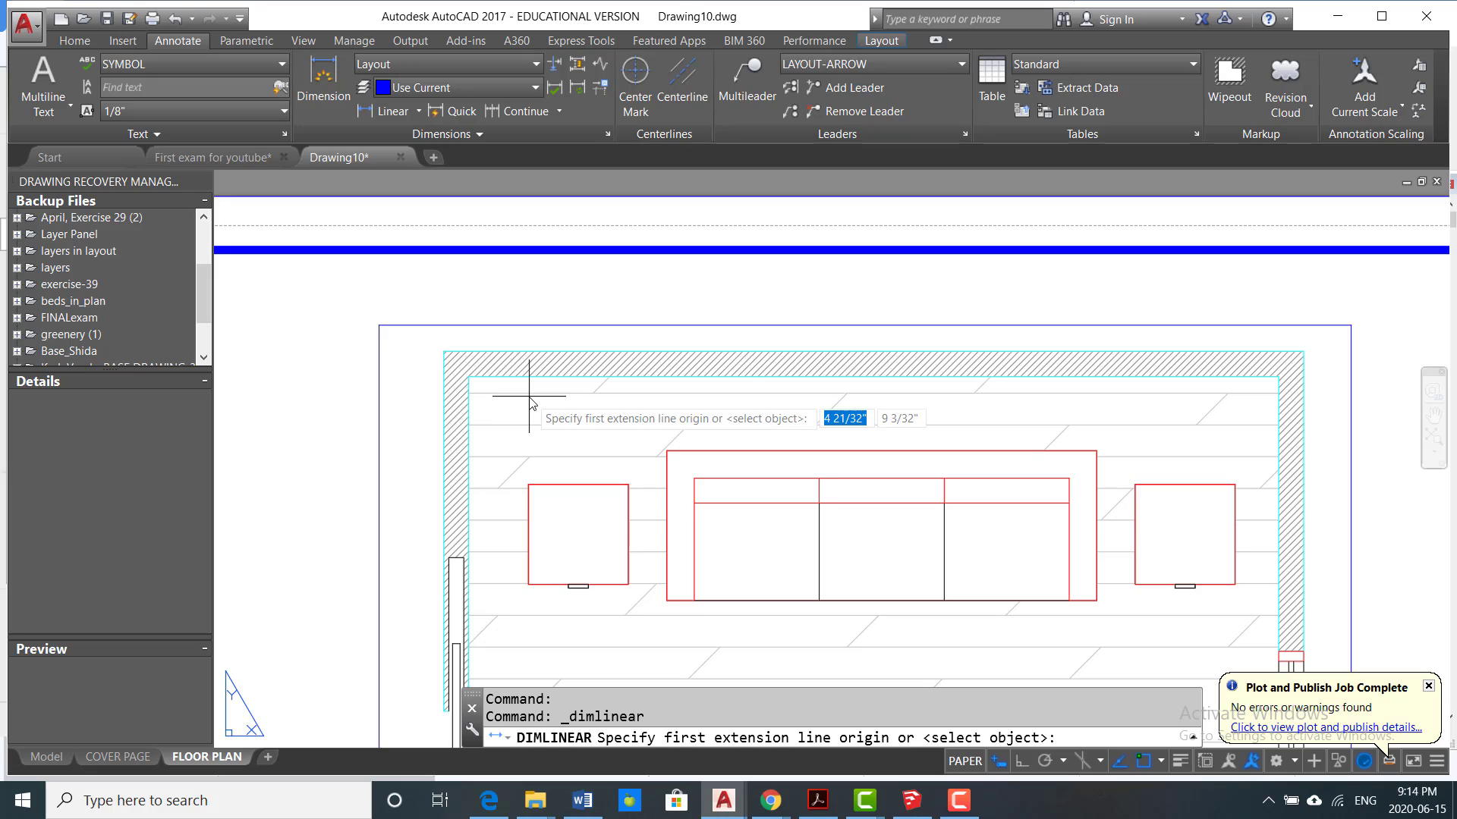
click(468, 376)
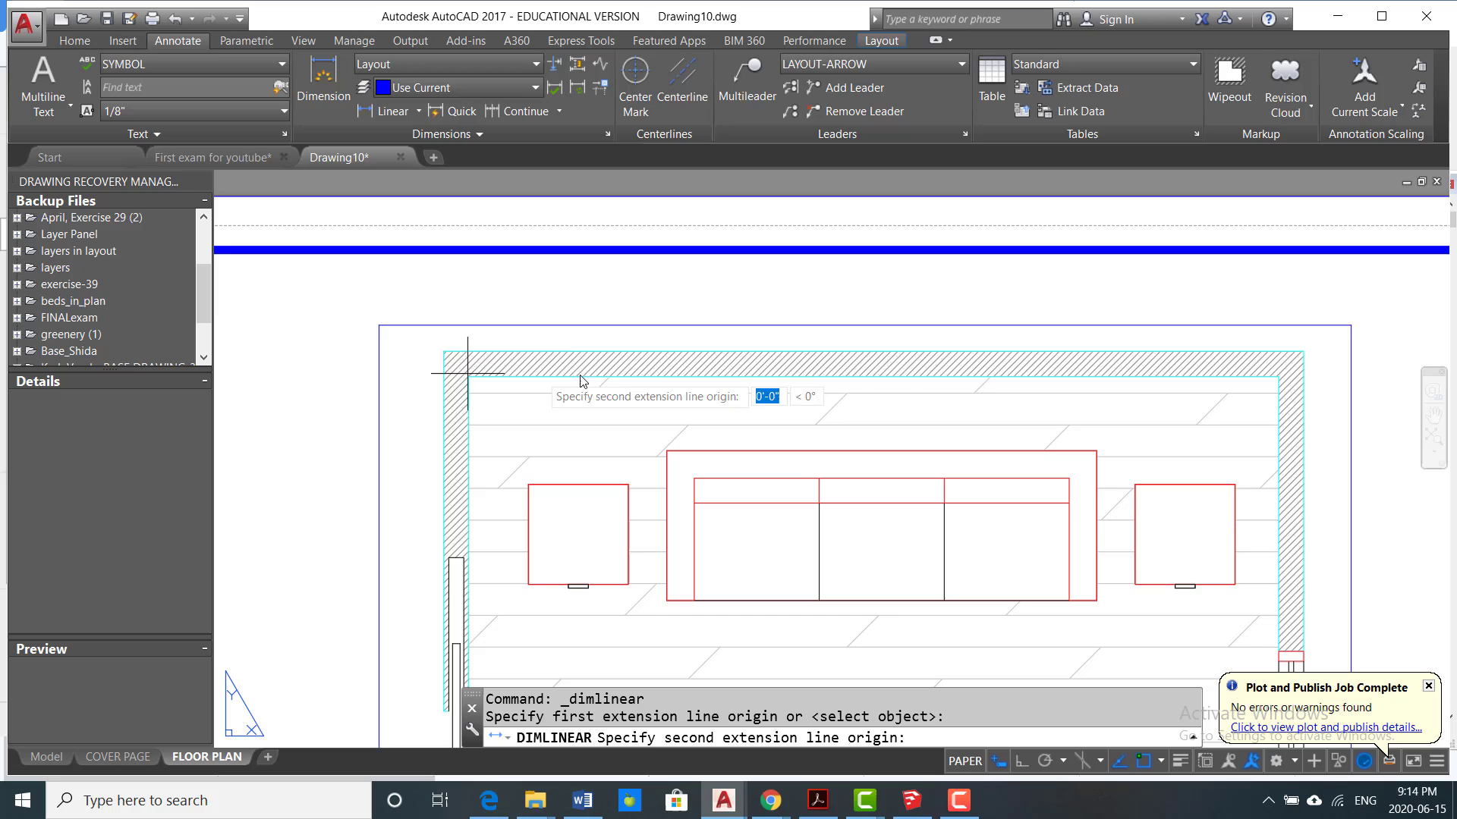
click(1279, 376)
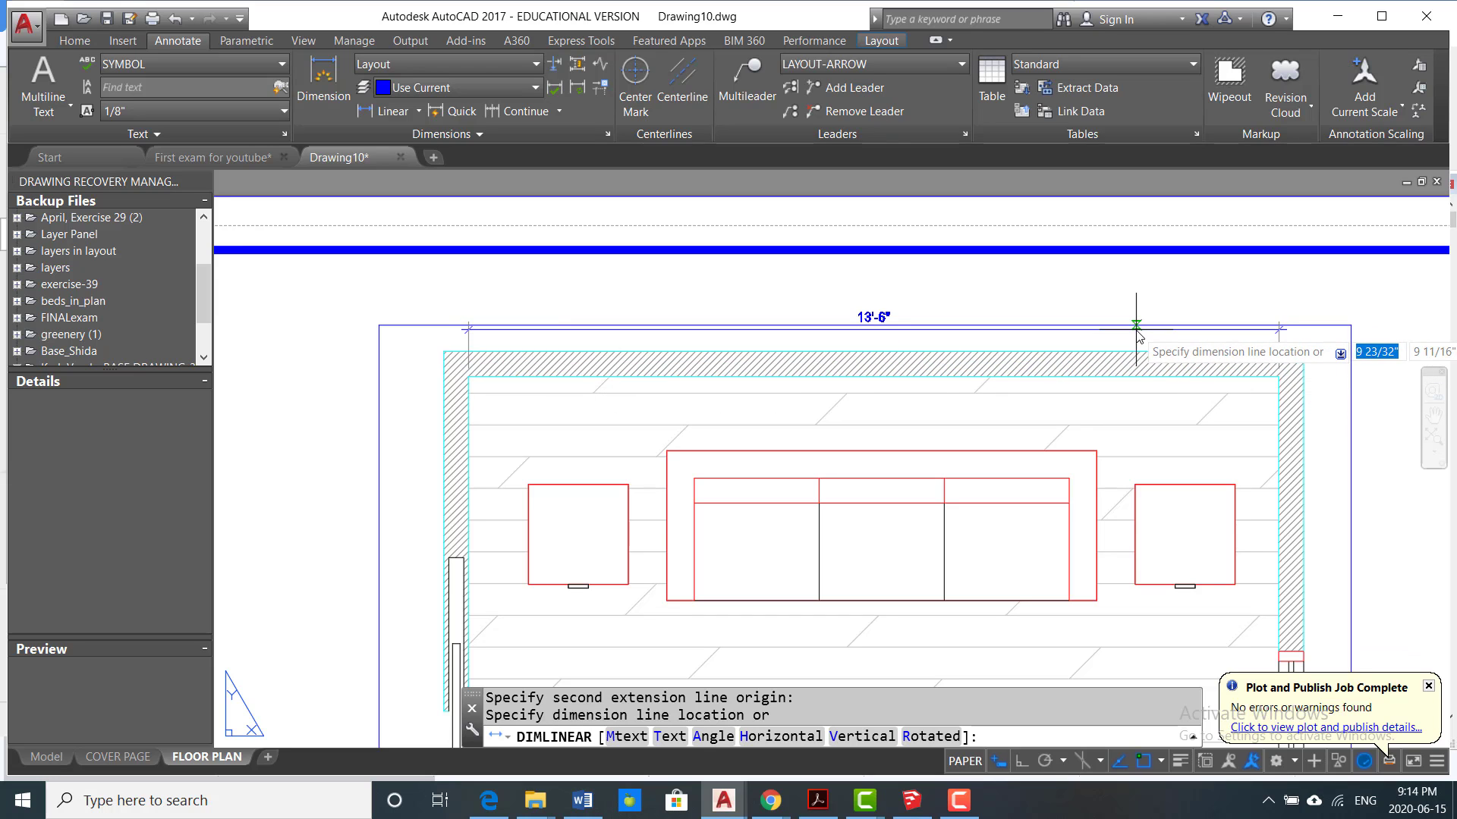
click(1135, 327)
Step: Add a vertical linear dimension from the room's upper right inside corner to the window's upper end, placed outside the right wall
scroll(880, 352, down, 4)
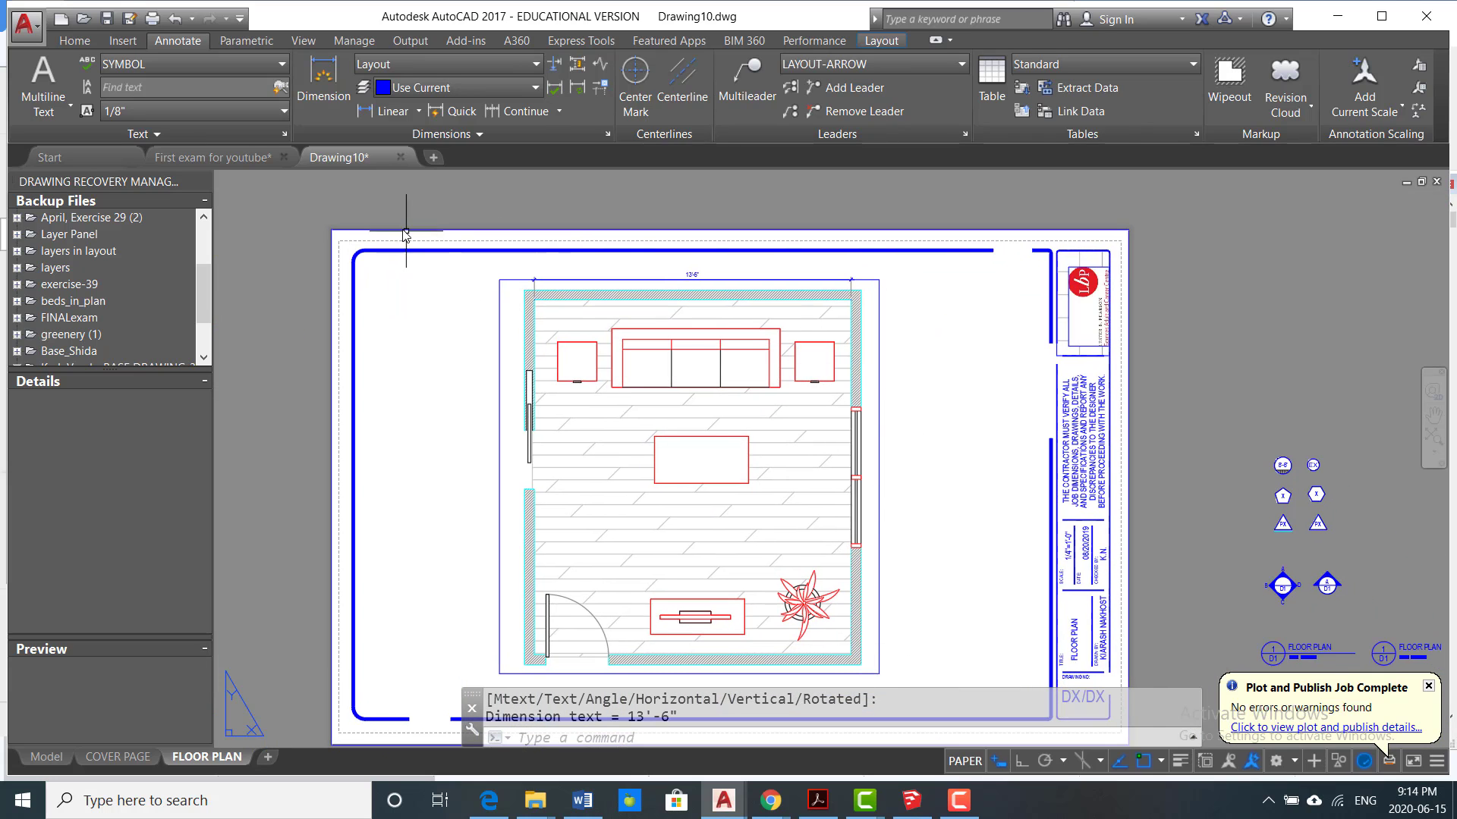
click(389, 111)
scroll(864, 293, up, 4)
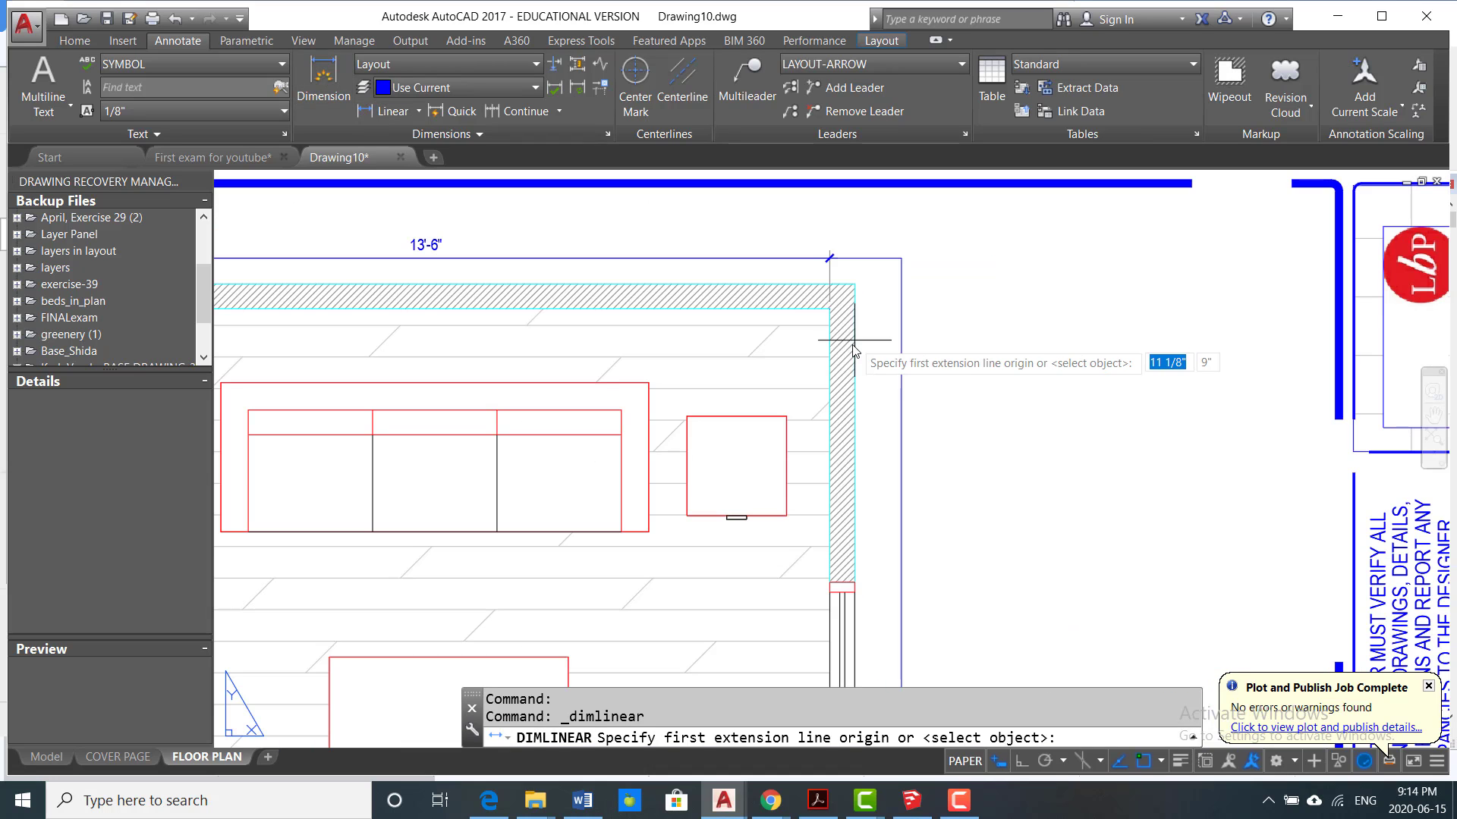
click(829, 309)
middle_drag(873, 391, 856, 235)
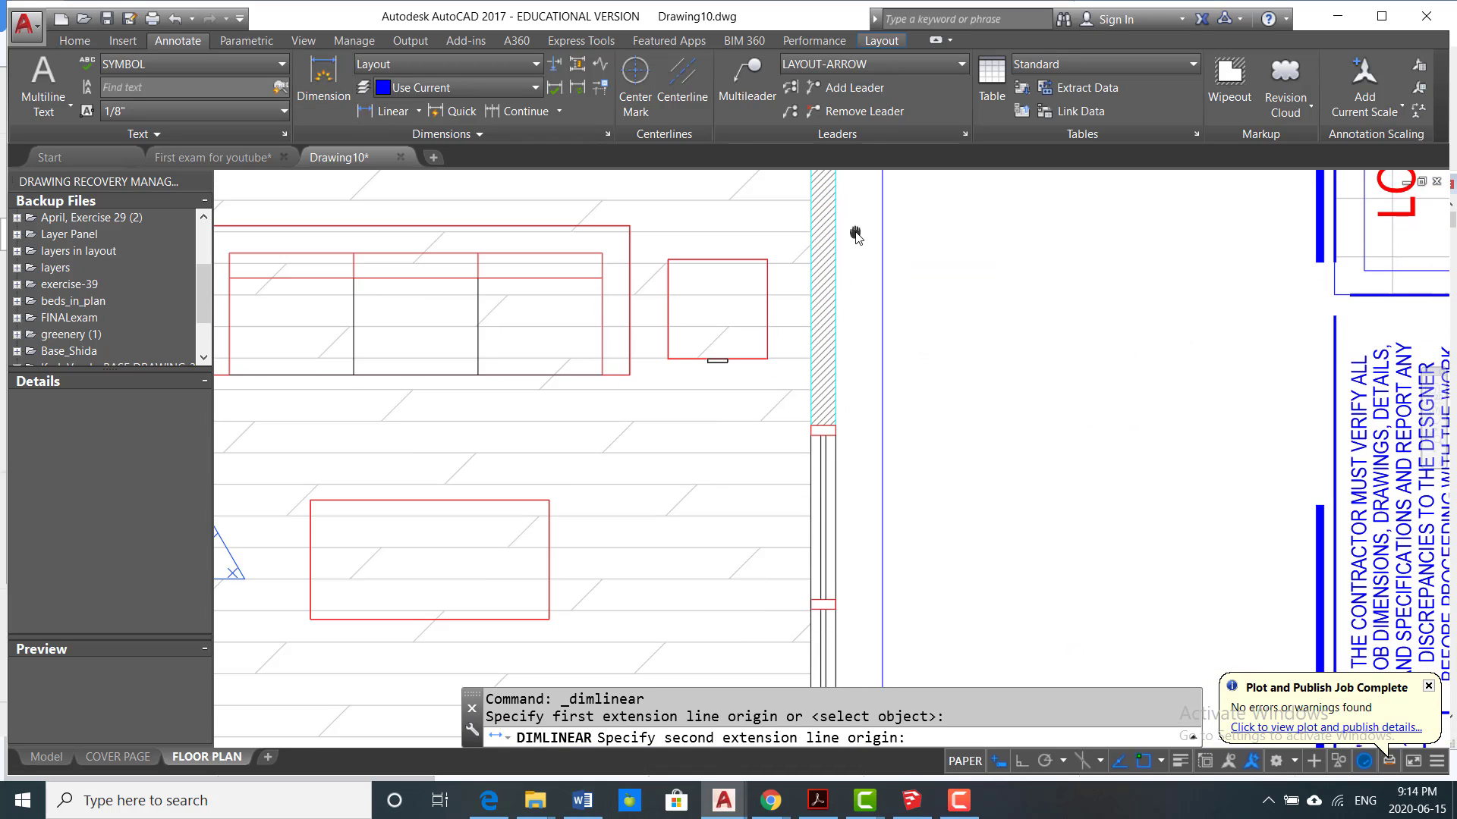
click(830, 425)
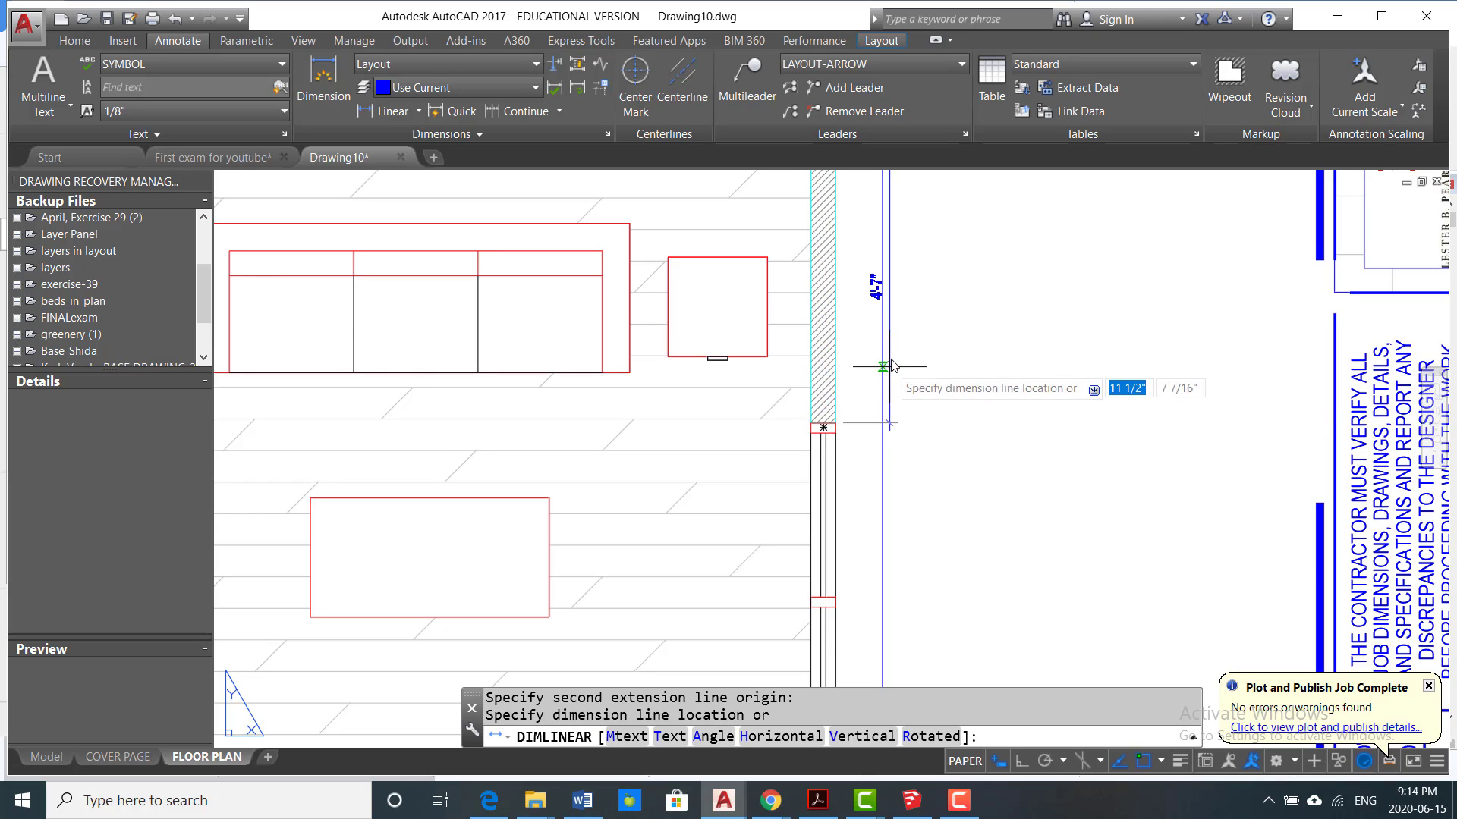
middle_drag(892, 364, 898, 455)
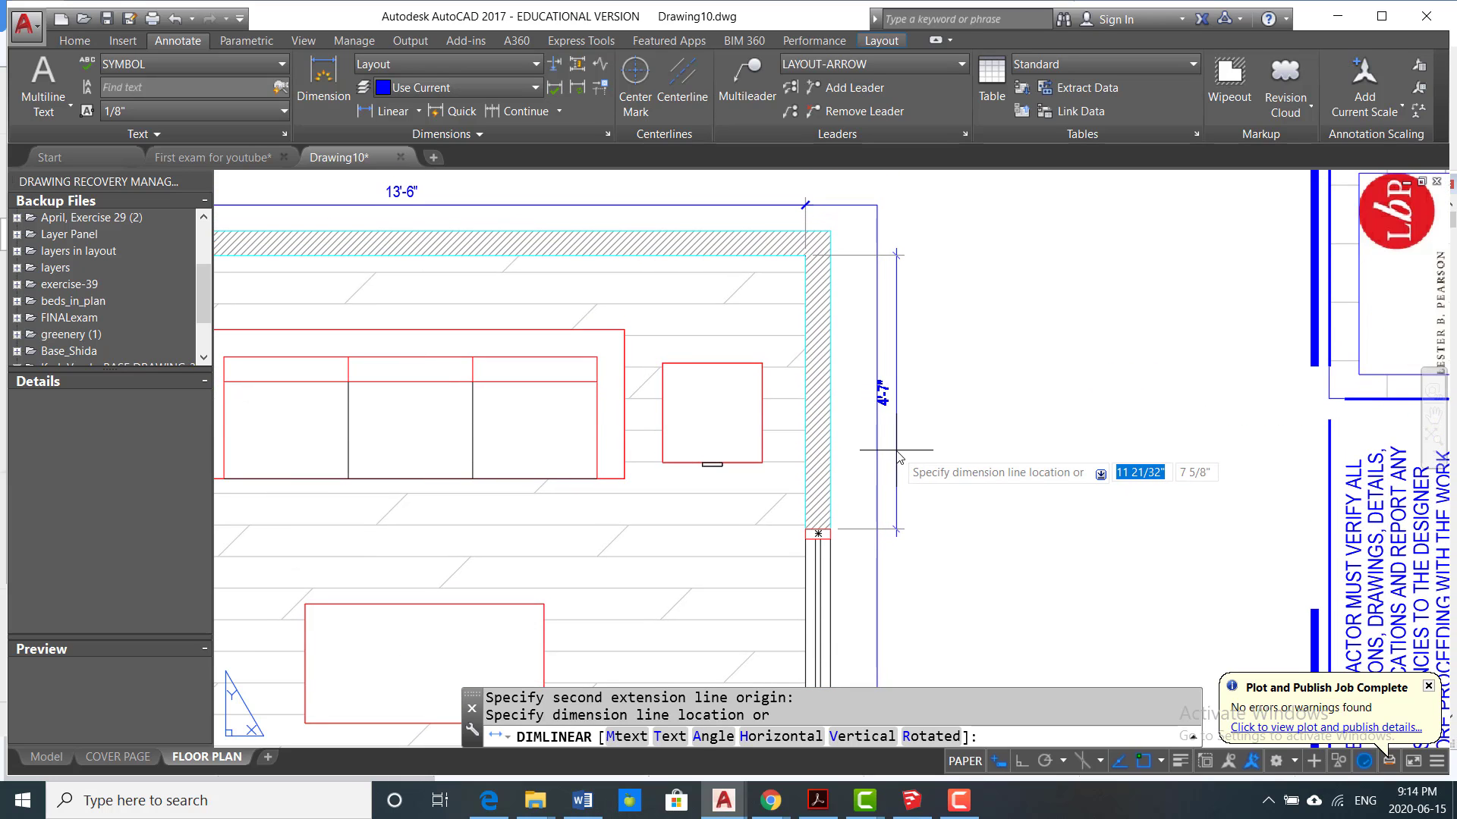
click(898, 455)
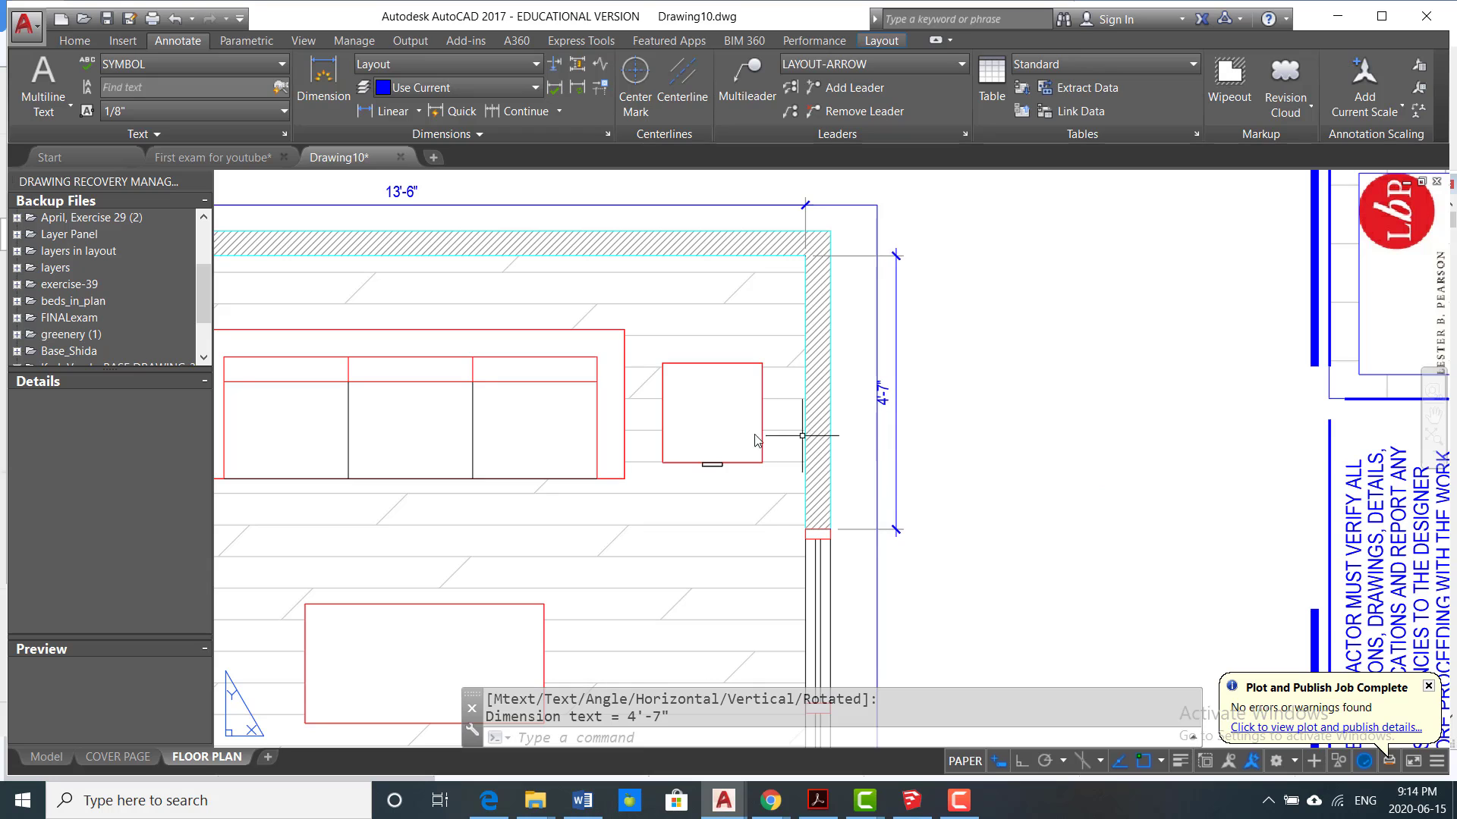
Step: Continue the right wall's dimension chain to the window's lower end and on to the lower inside corner of the room
click(516, 110)
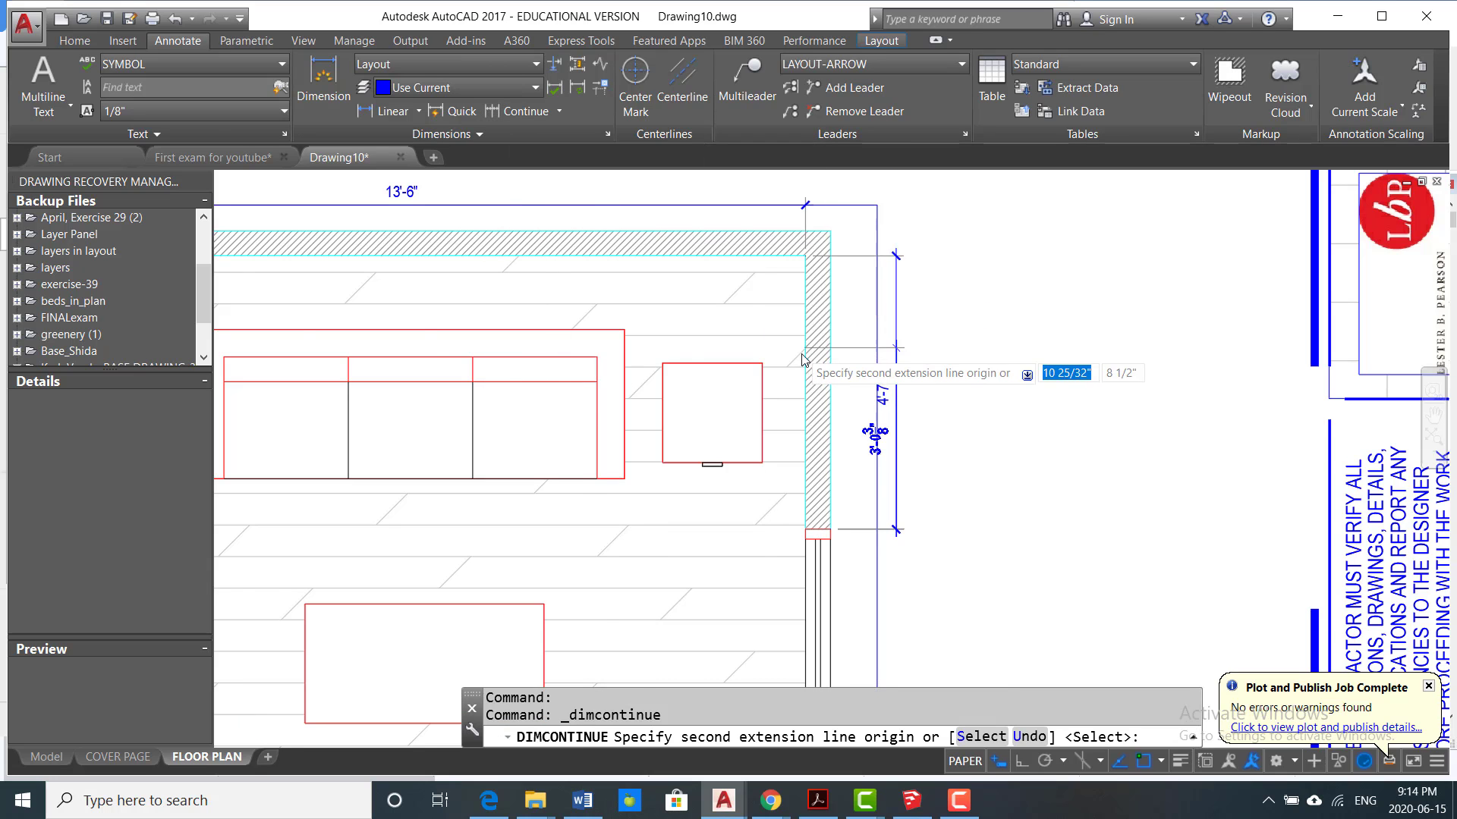
scroll(805, 361, down, 4)
scroll(806, 361, up, 6)
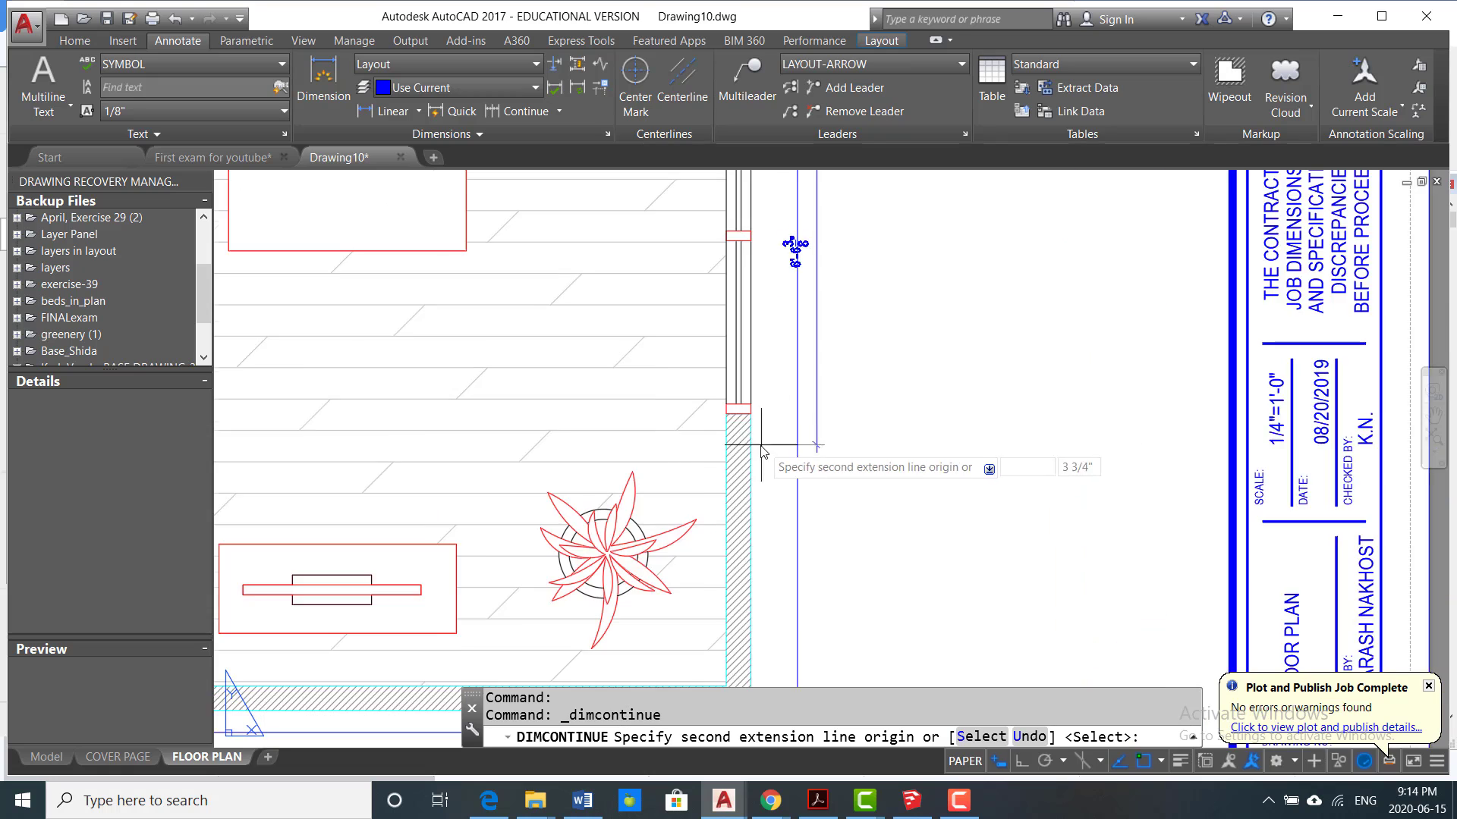
click(742, 396)
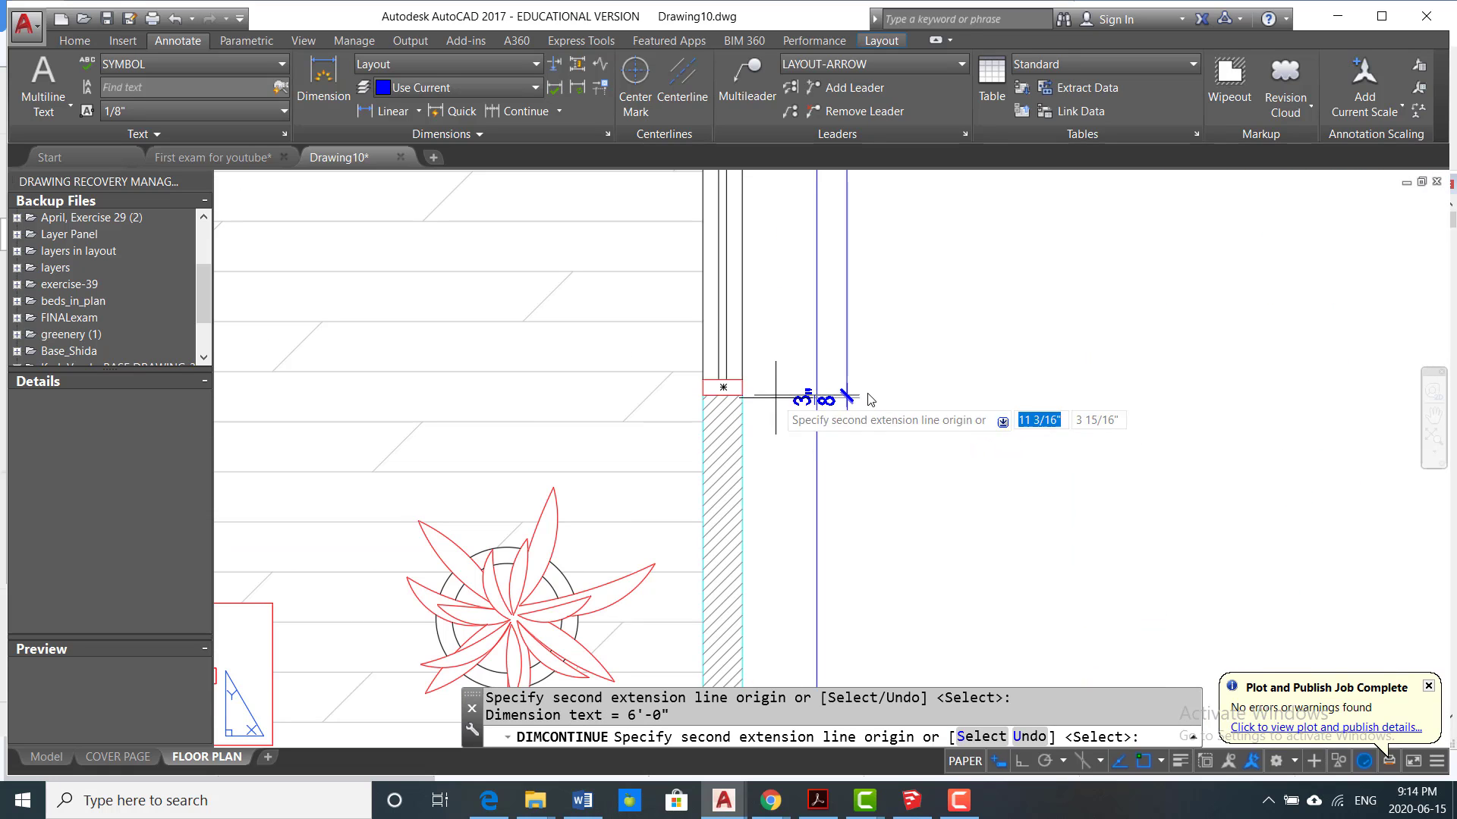
scroll(869, 395, down, 4)
scroll(850, 440, up, 4)
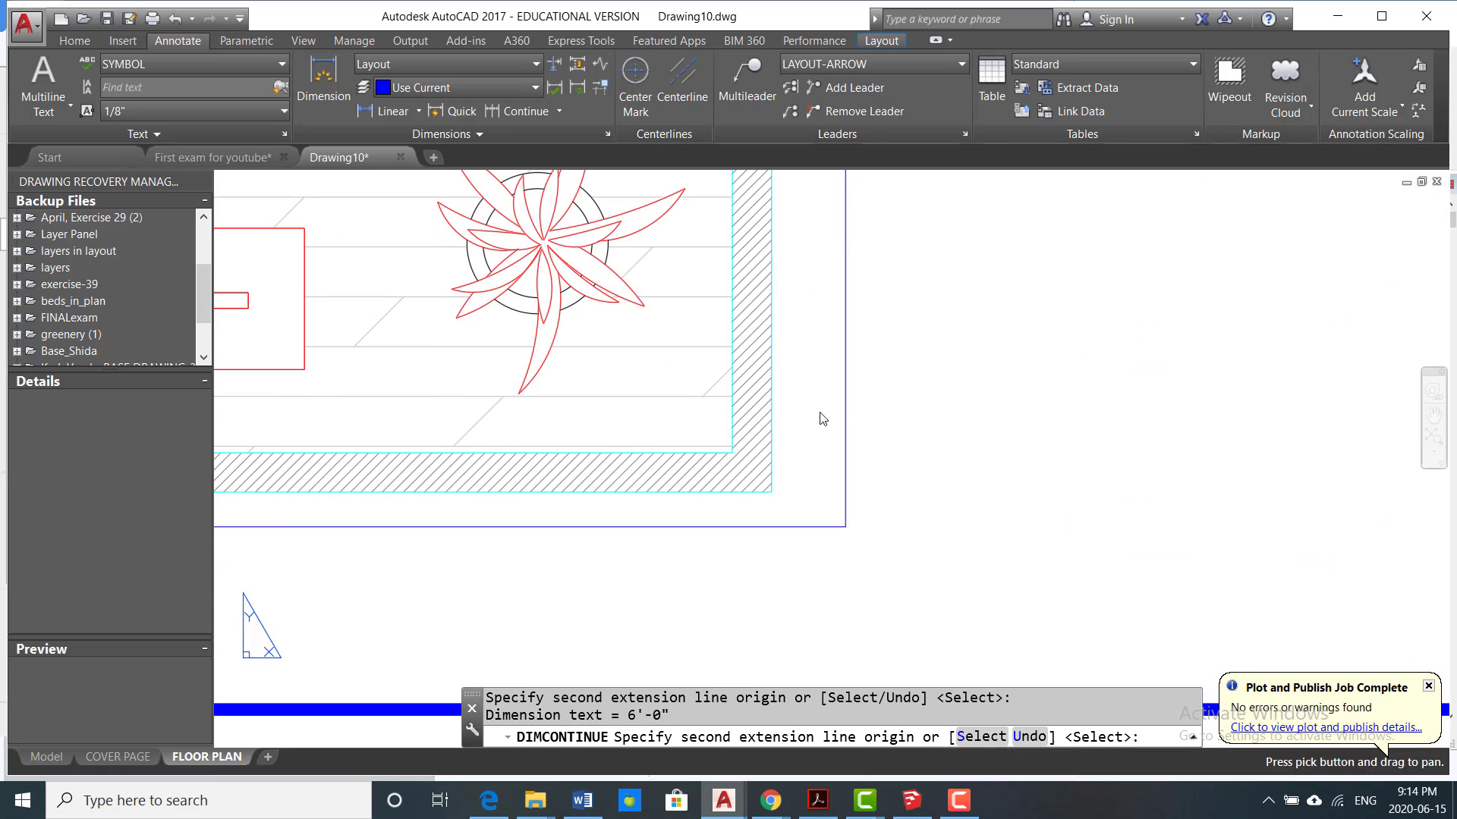
click(746, 453)
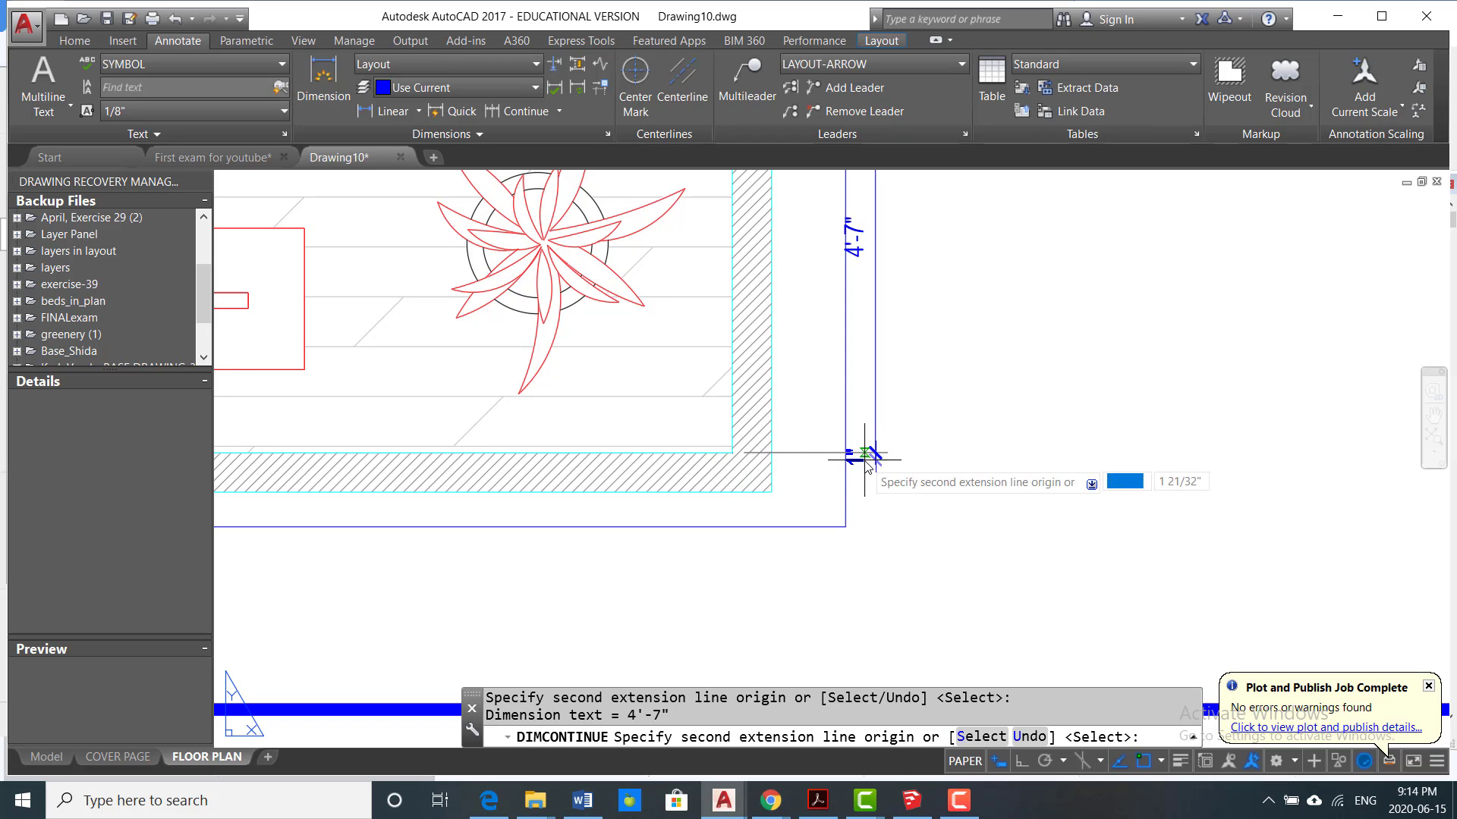
key(Return)
scroll(868, 461, down, 4)
middle_drag(893, 282, 926, 389)
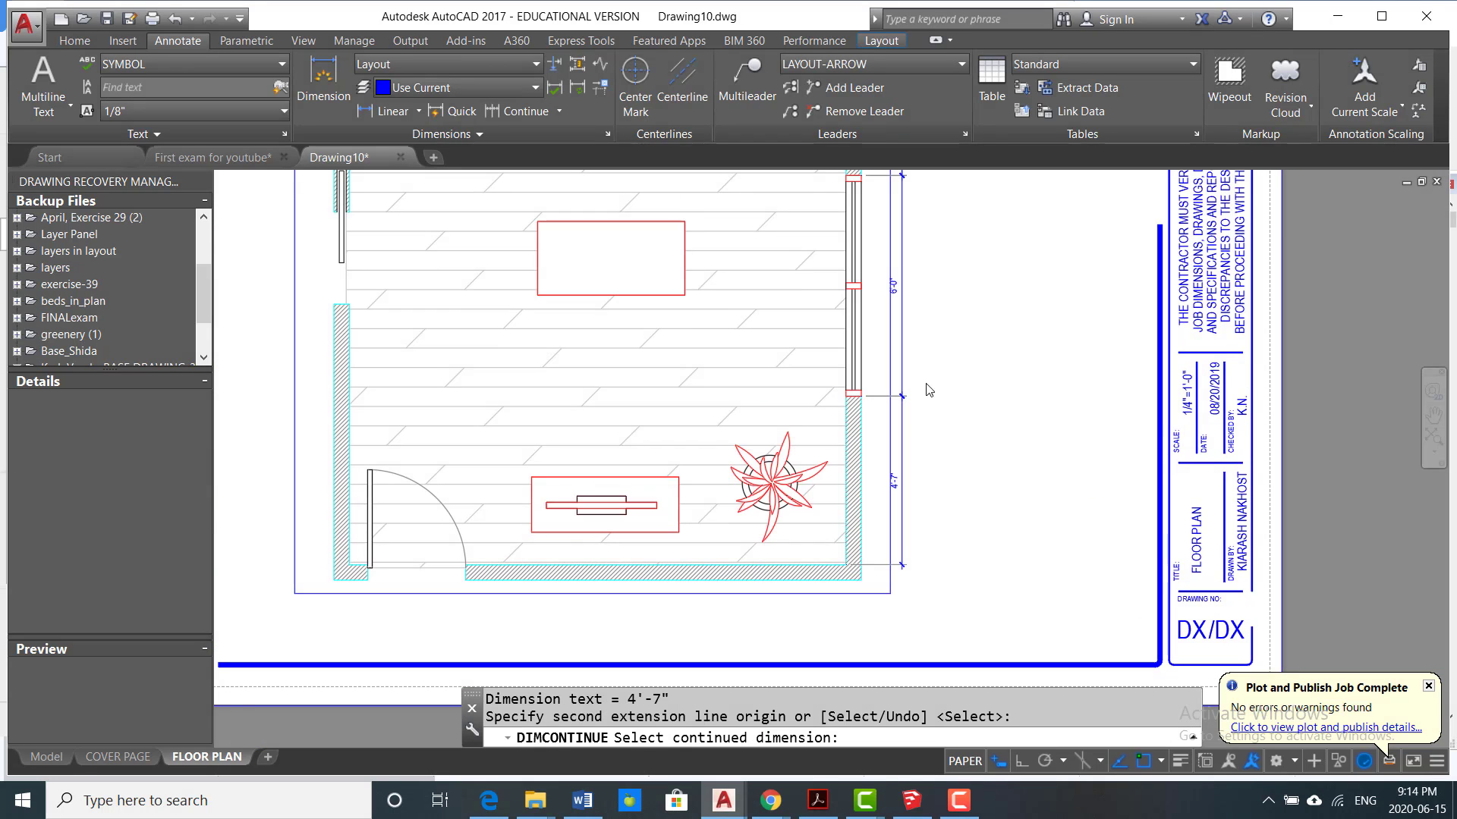
key(Escape)
scroll(937, 388, down, 5)
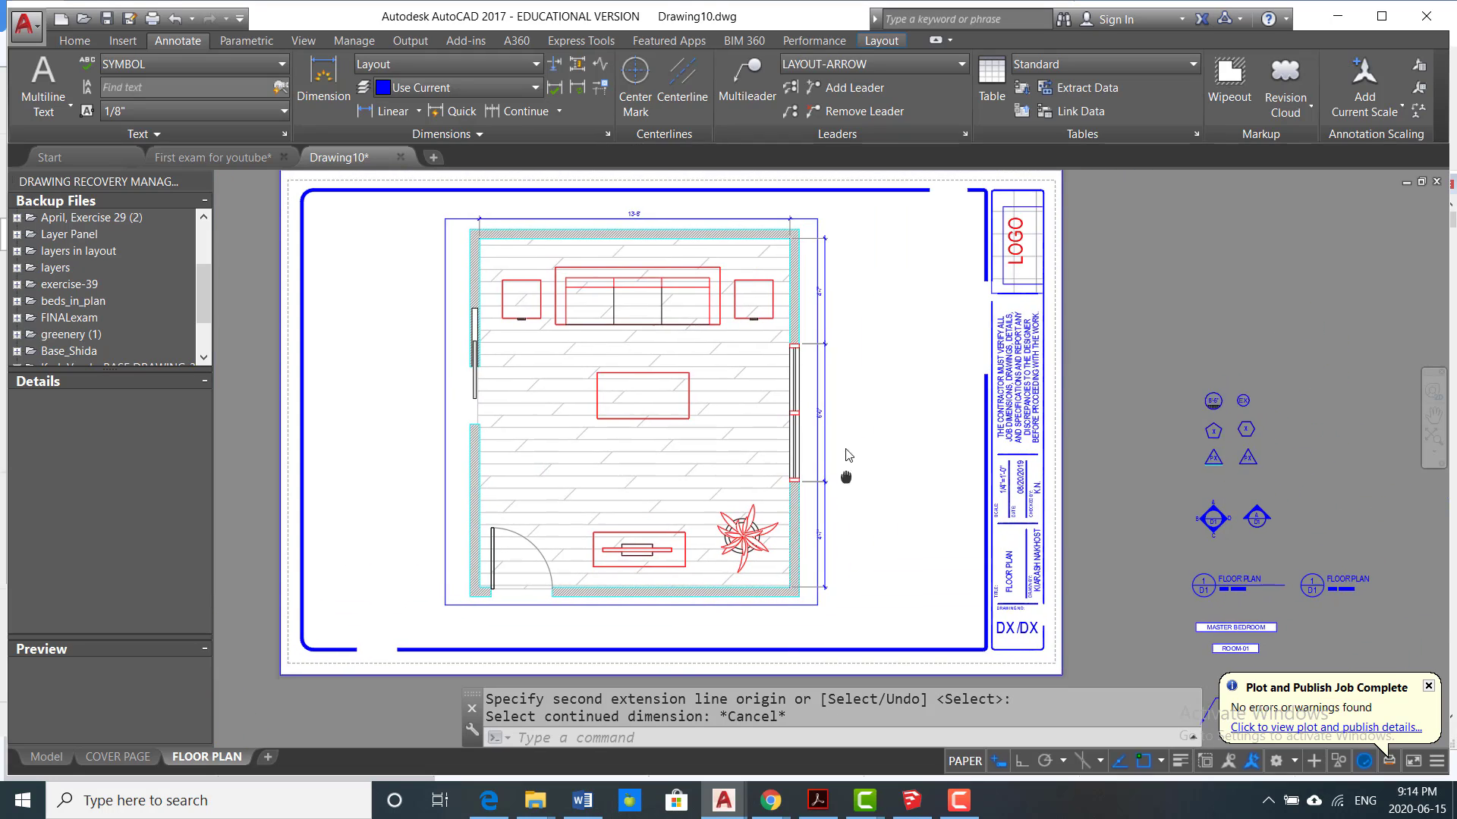
Step: Add an overall vertical linear dimension between the right wall's upper and lower inside corners, placed outside the existing dimension chain
scroll(840, 346, up, 2)
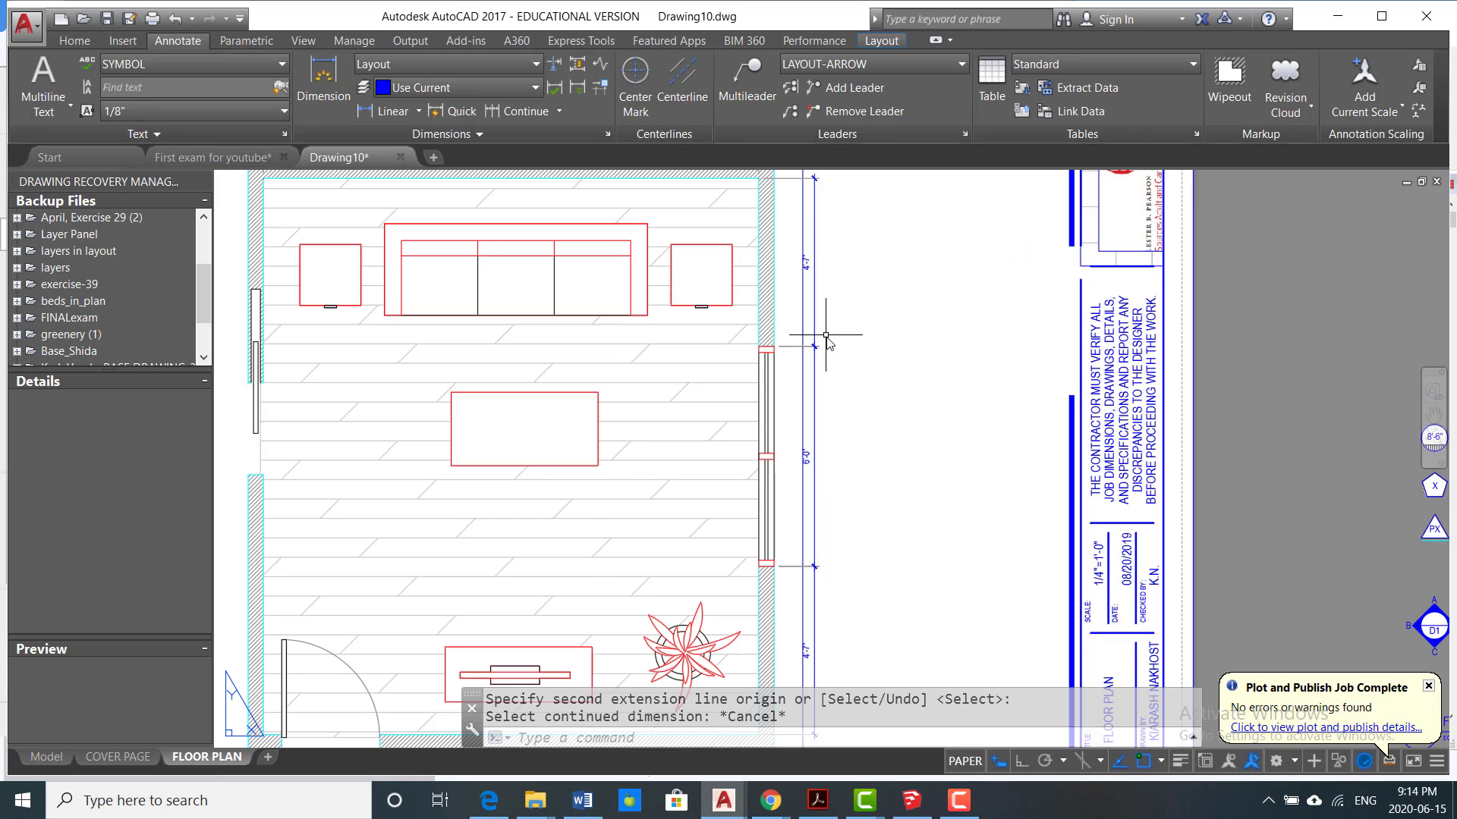
scroll(826, 335, down, 2)
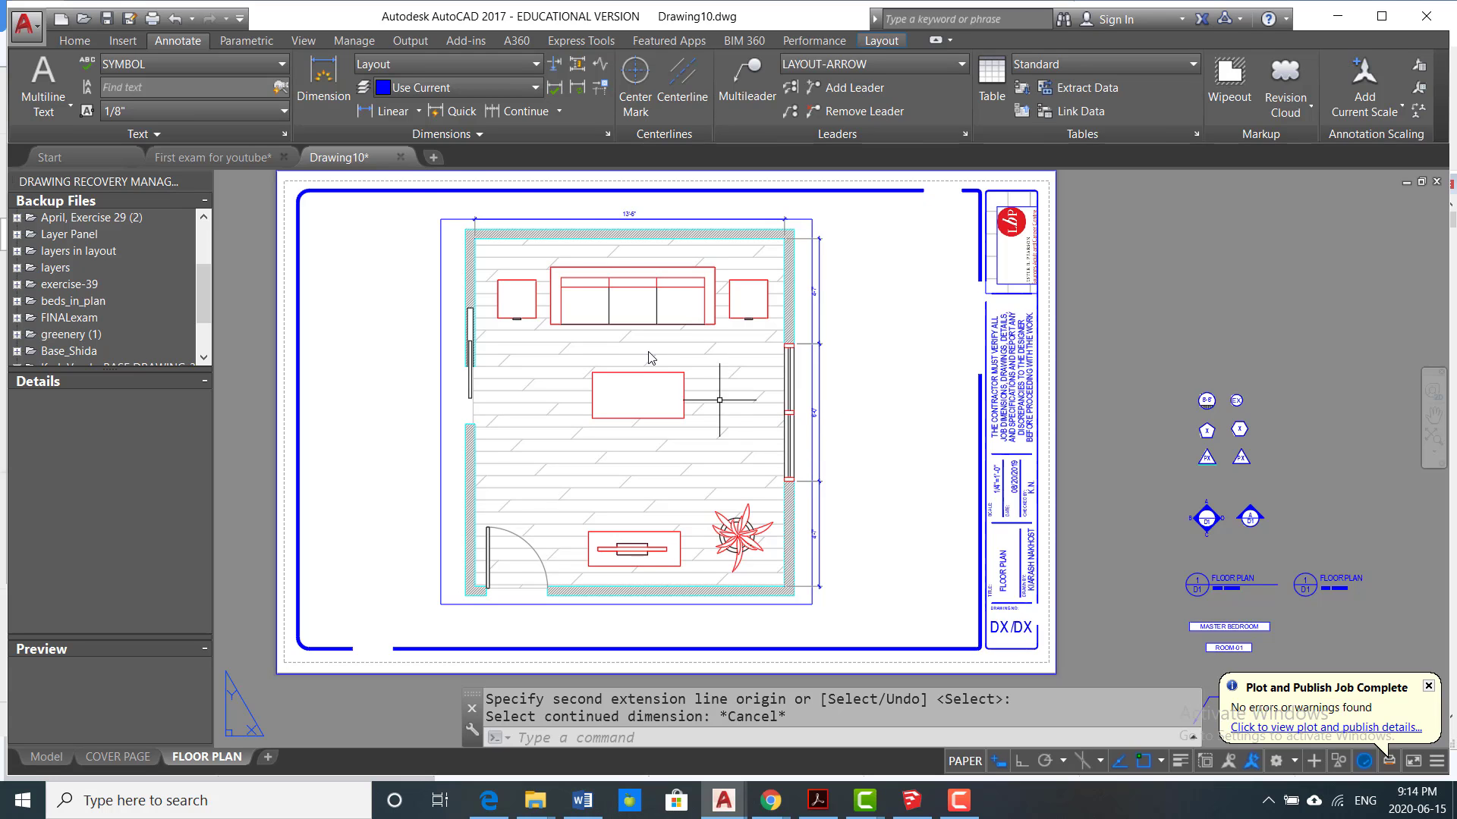
click(367, 112)
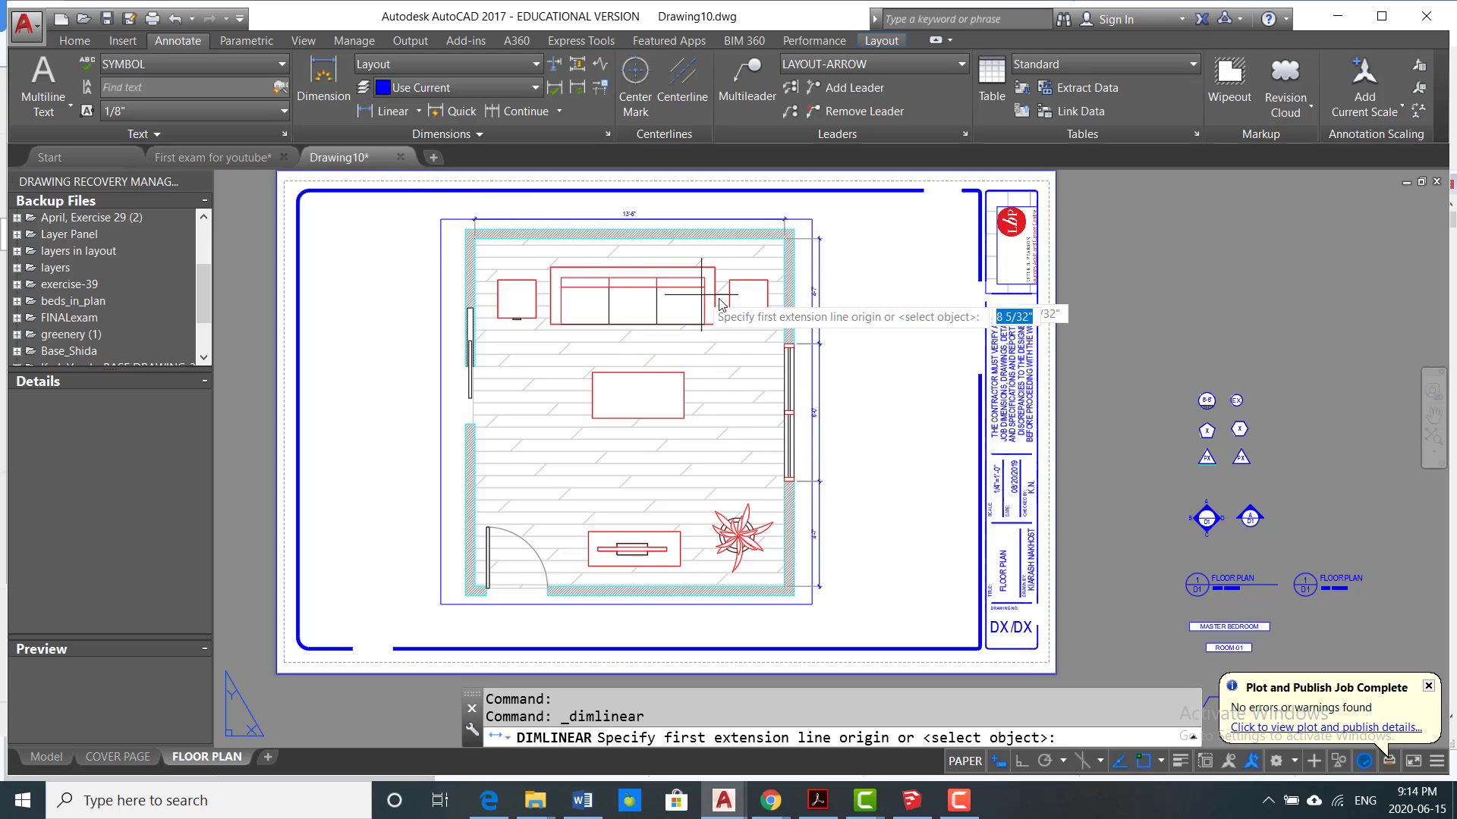
scroll(781, 254, up, 3)
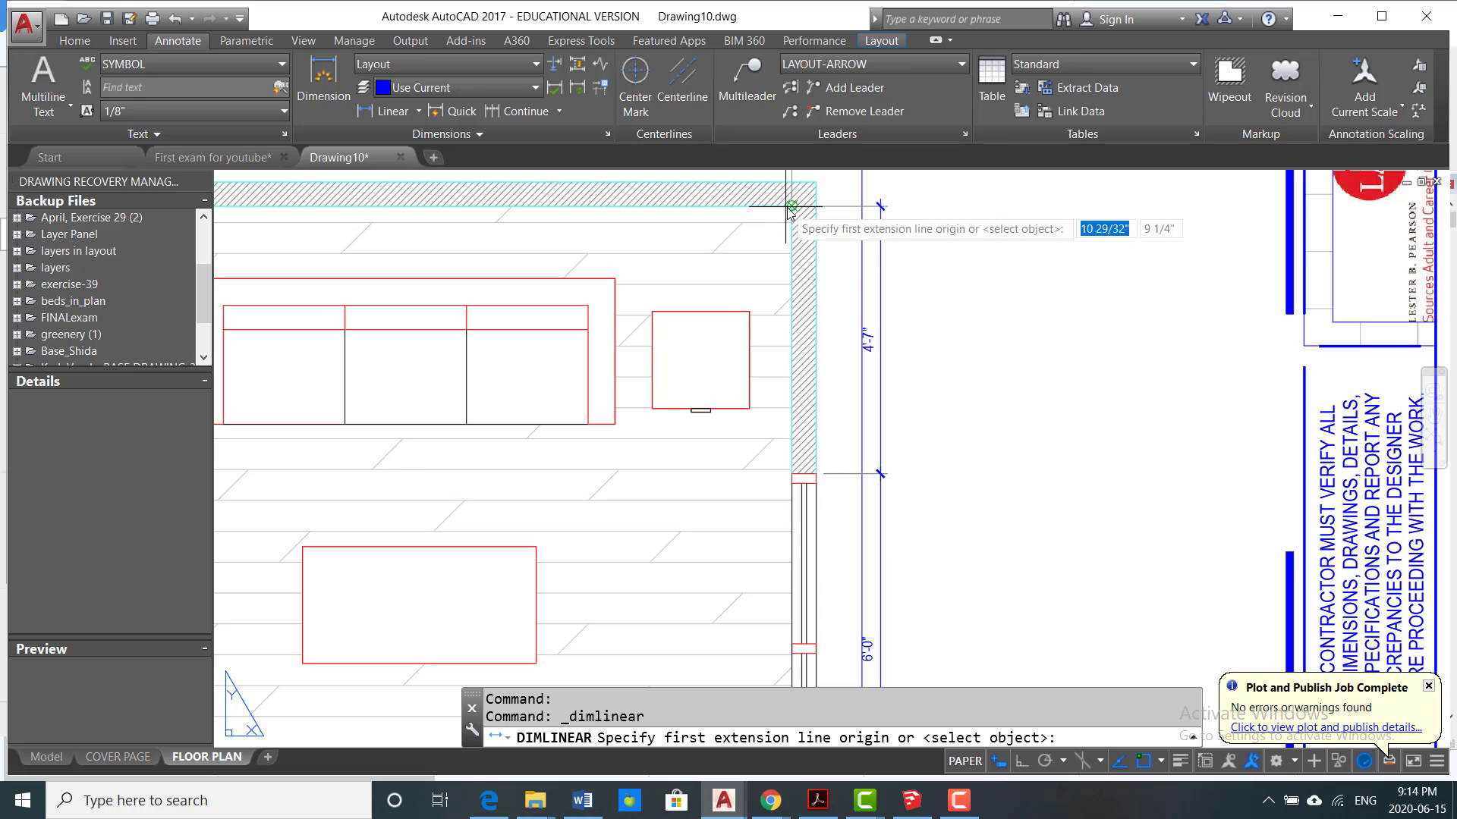
click(789, 204)
scroll(787, 220, down, 4)
scroll(783, 505, up, 5)
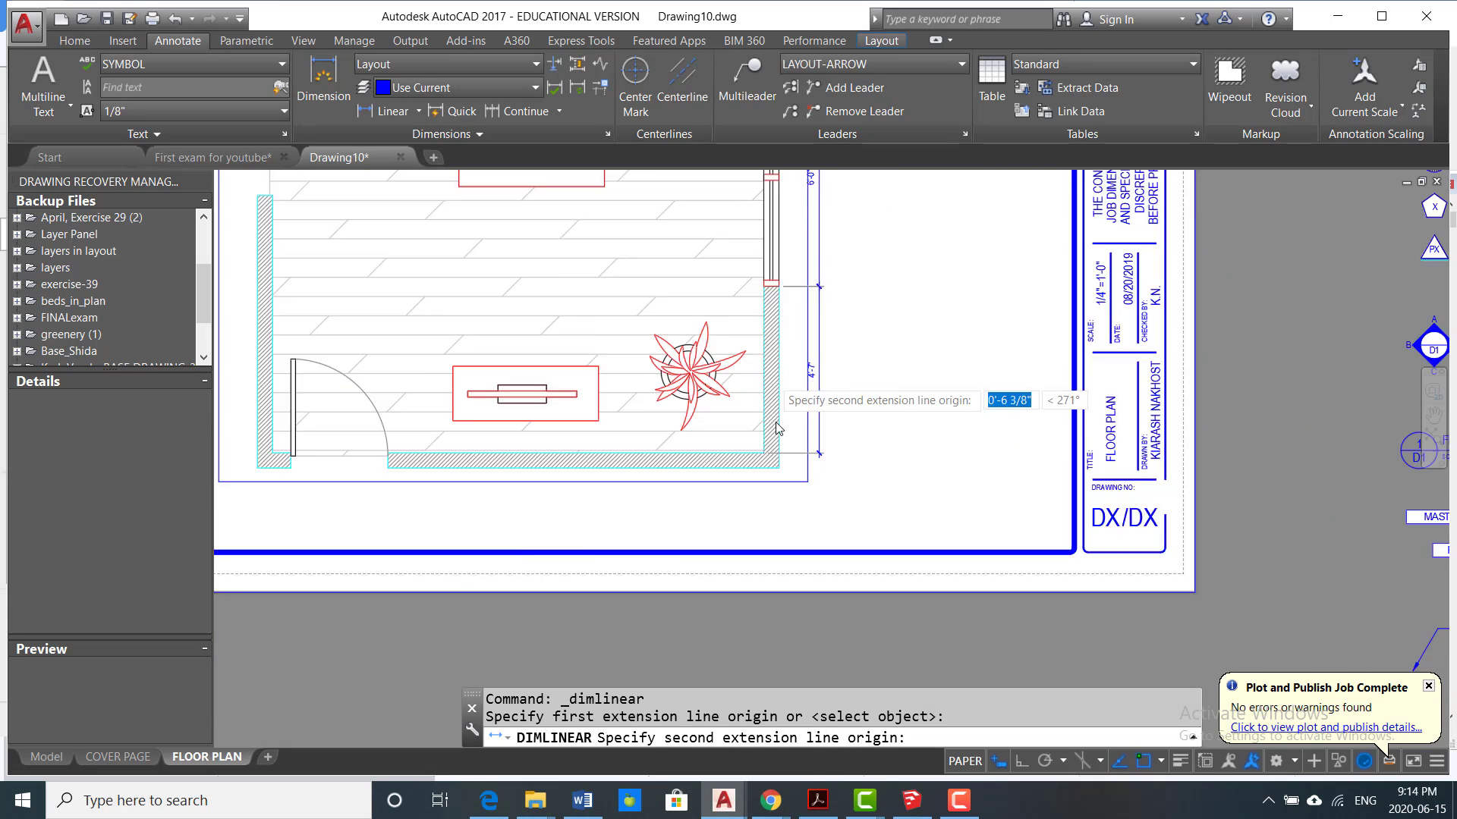
click(743, 507)
scroll(871, 449, down, 3)
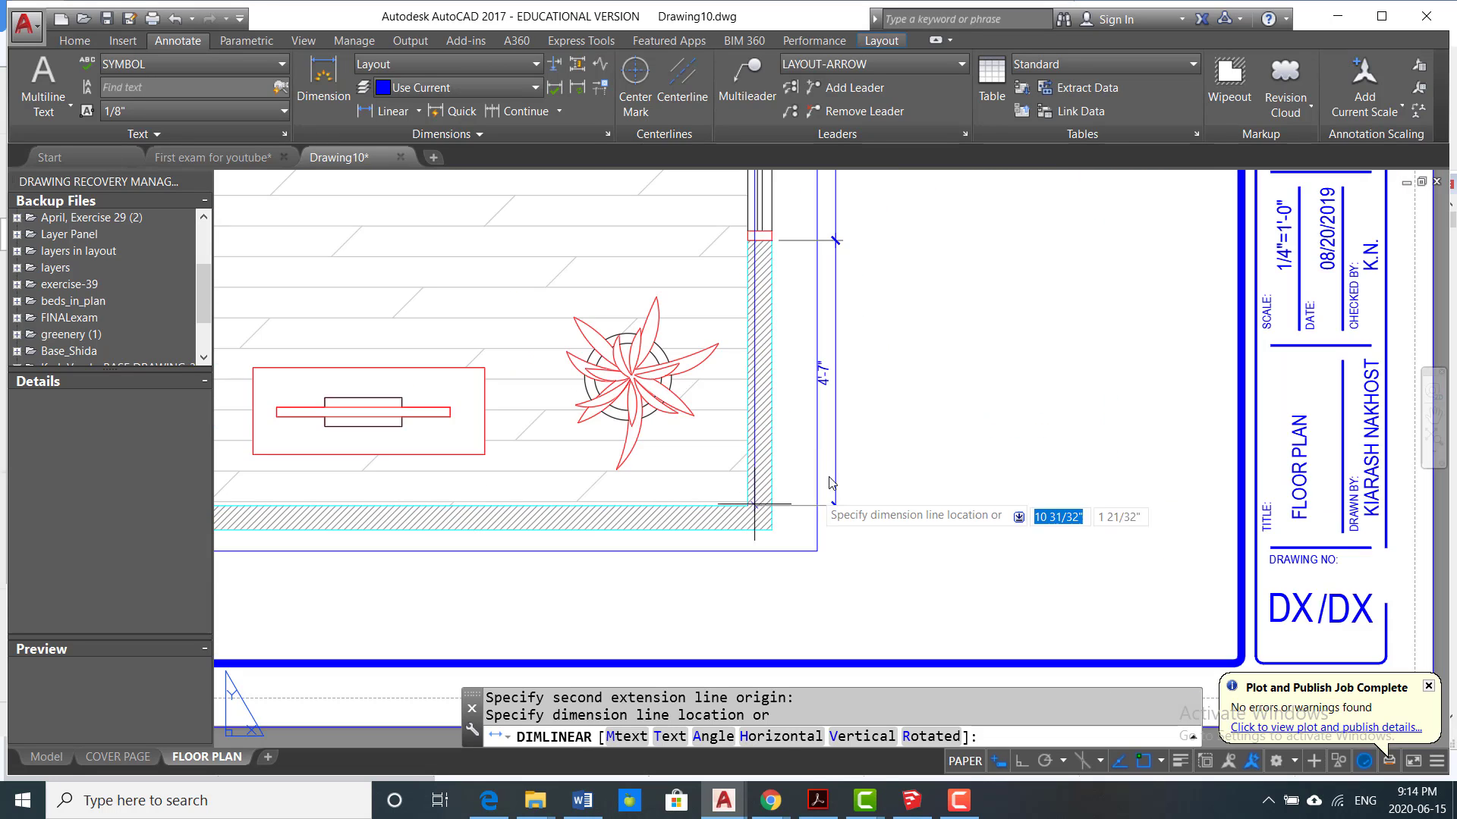
scroll(865, 531, down, 1)
click(860, 565)
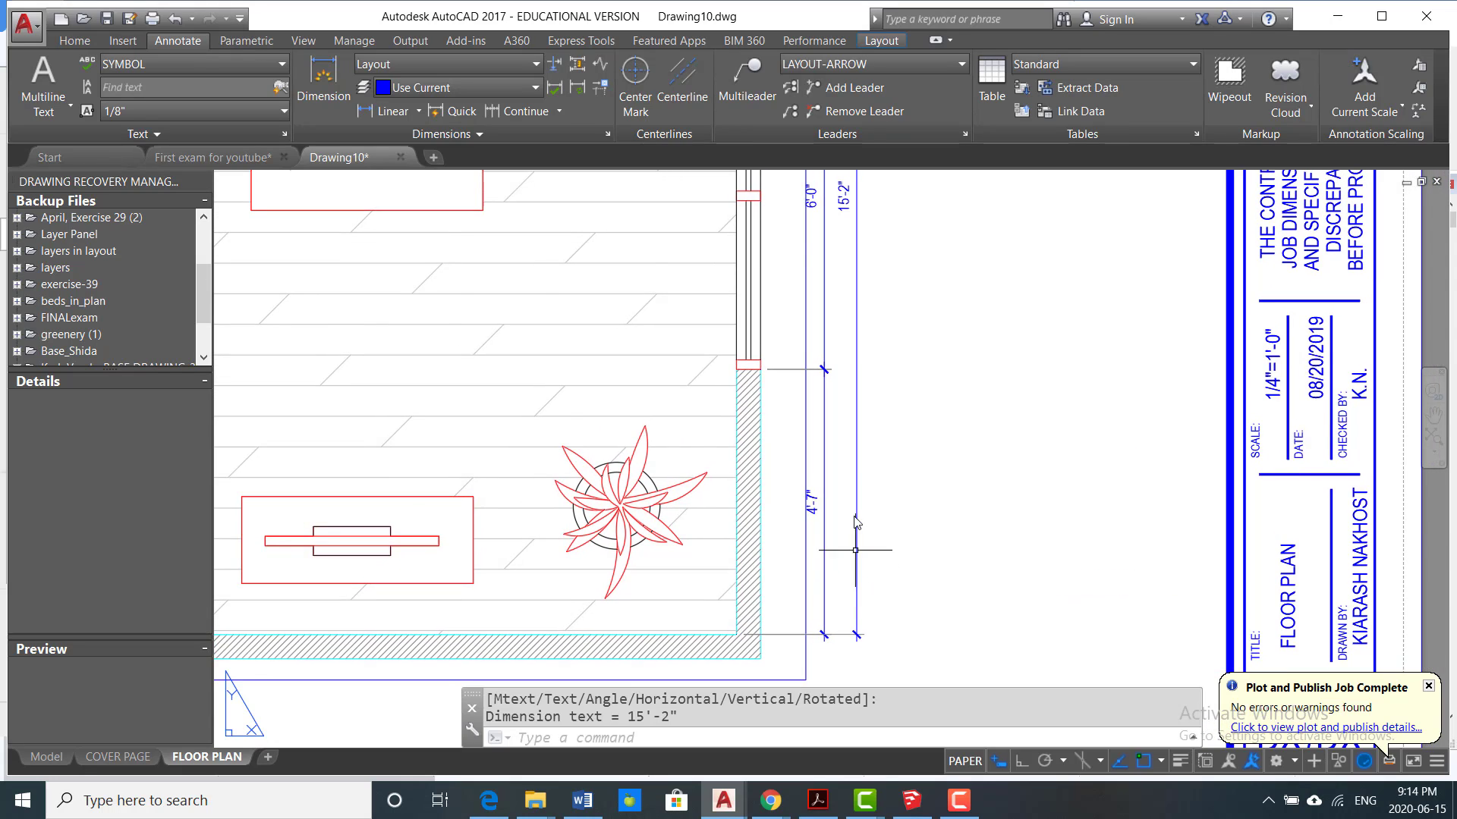
scroll(865, 455, down, 3)
scroll(877, 431, down, 2)
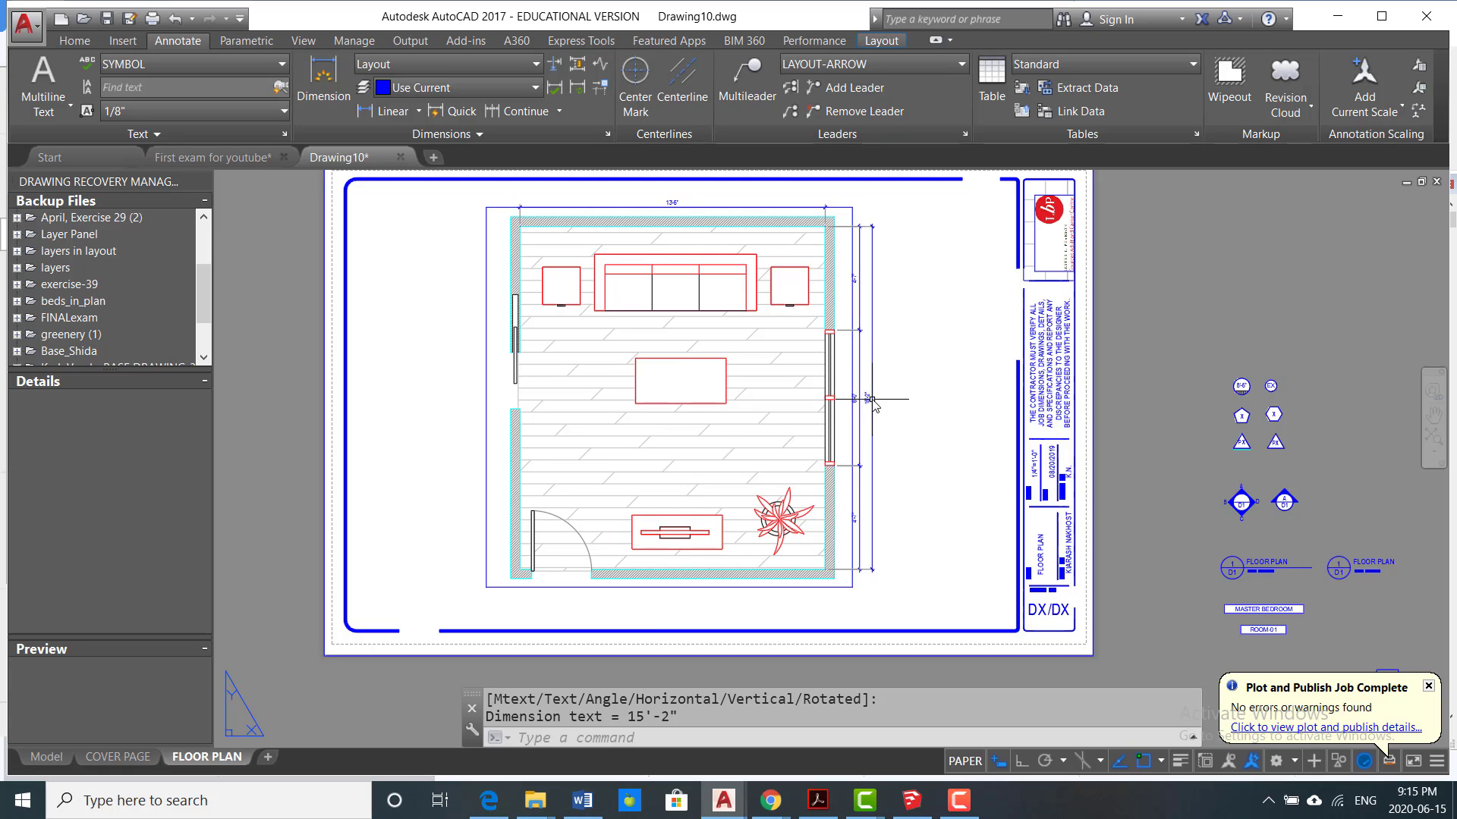
Step: Add a vertical linear dimension from the room's lower left inside corner to the lower end of the left wall's opening, placed outside the wall
scroll(872, 400, up, 2)
scroll(872, 375, down, 2)
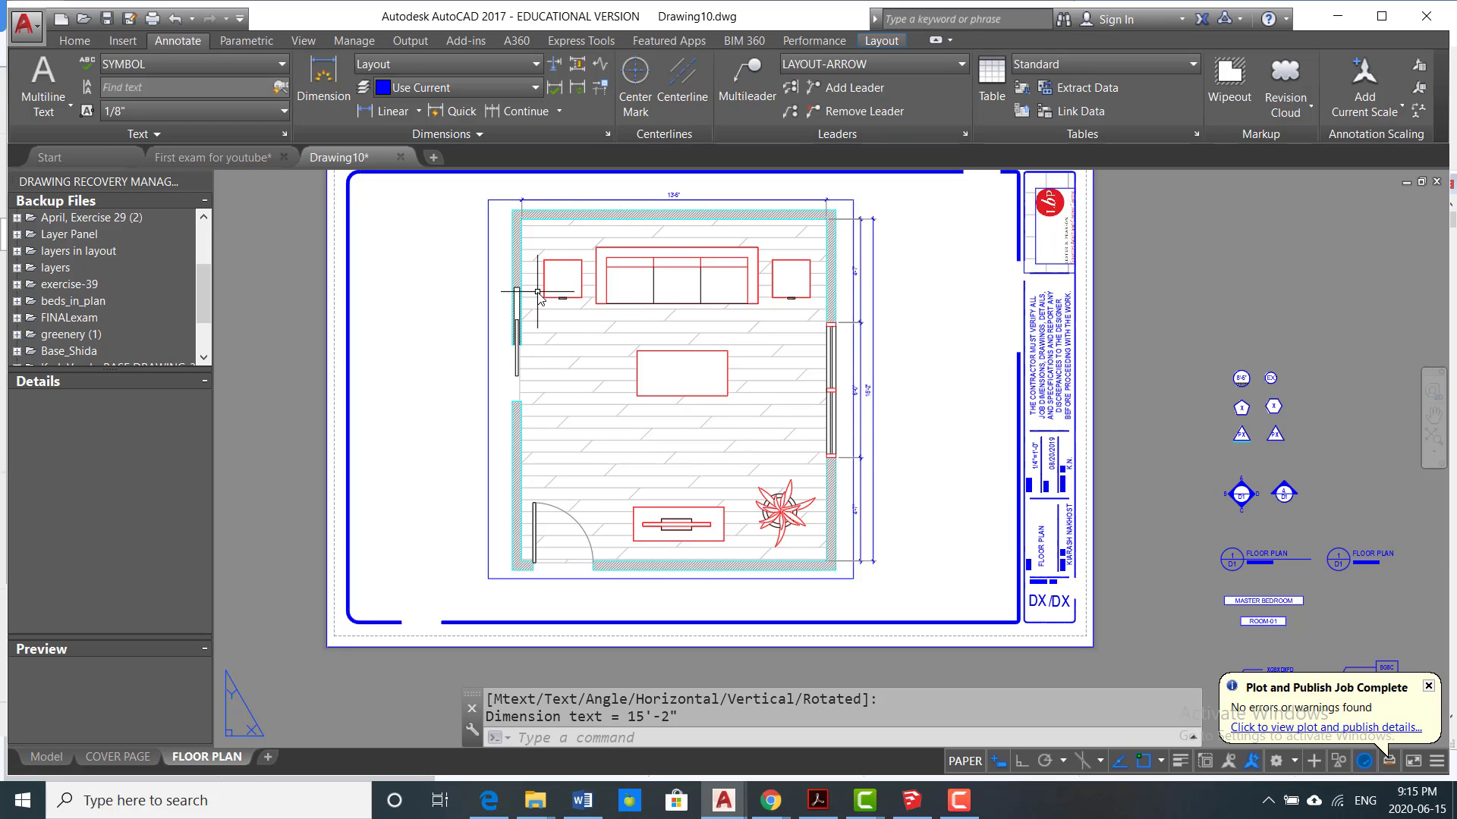
middle_drag(538, 292, 630, 286)
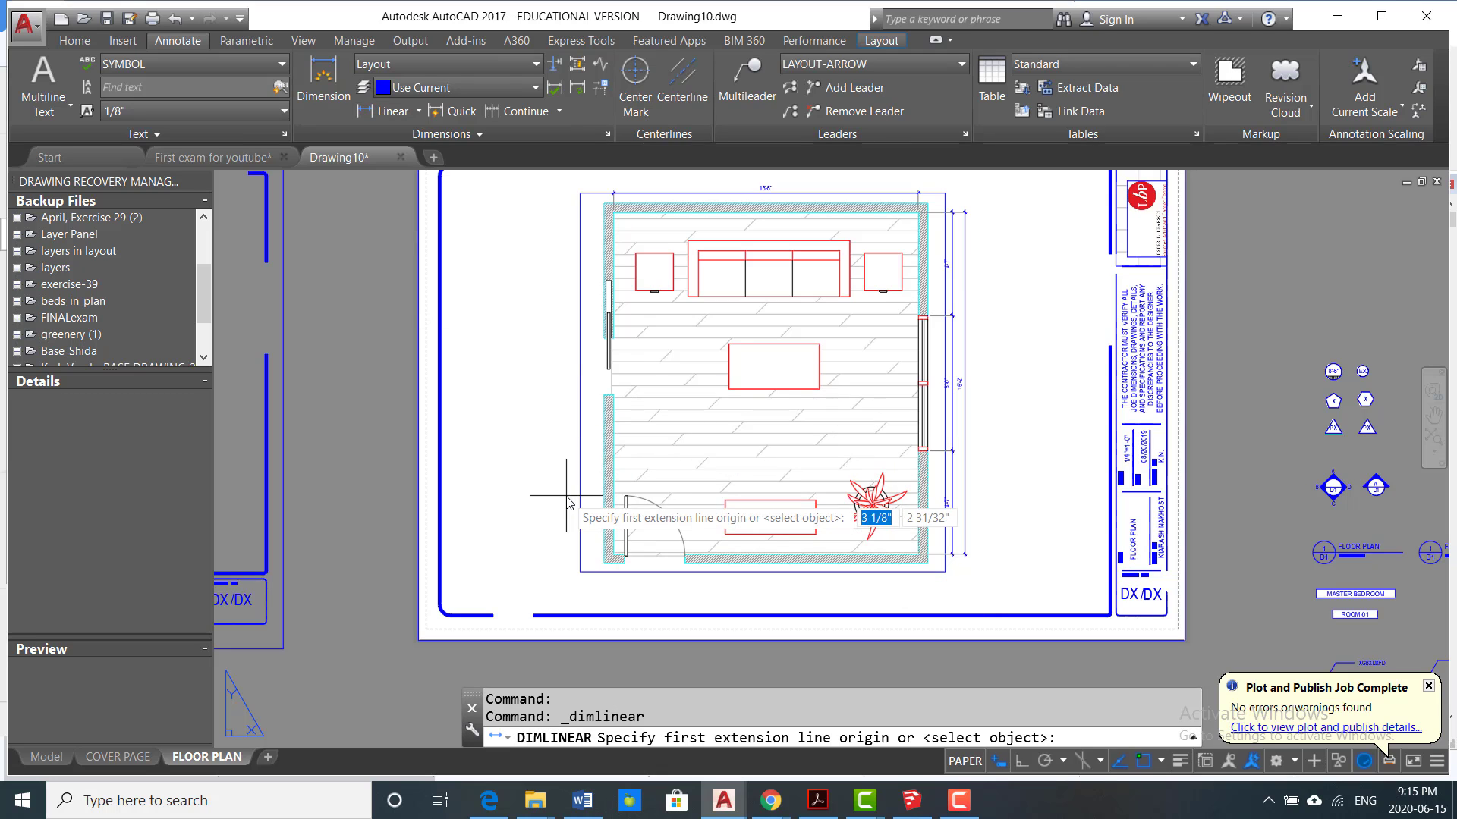
scroll(568, 502, up, 5)
middle_drag(563, 497, 501, 318)
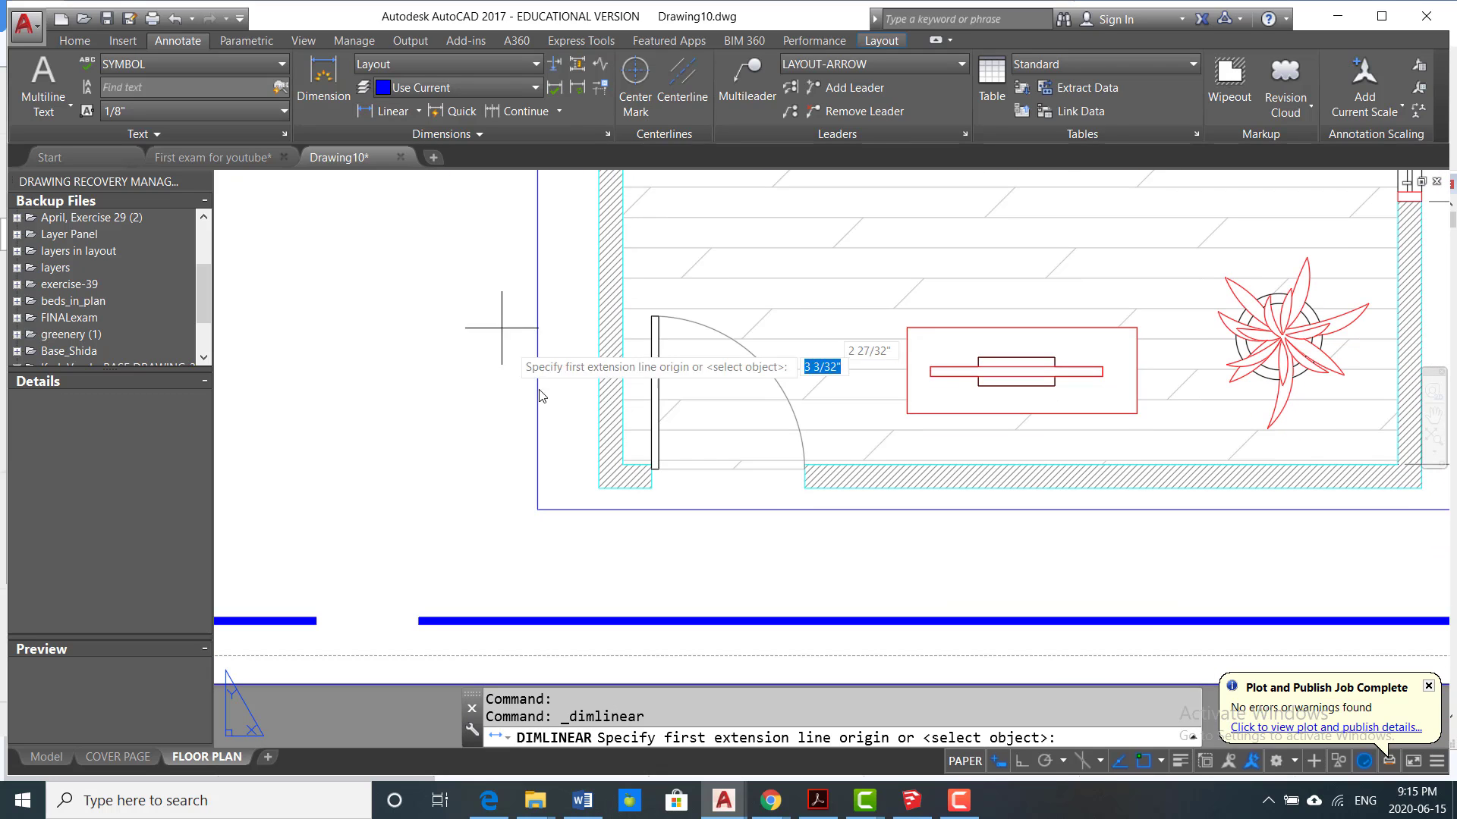
click(623, 464)
scroll(623, 468, down, 3)
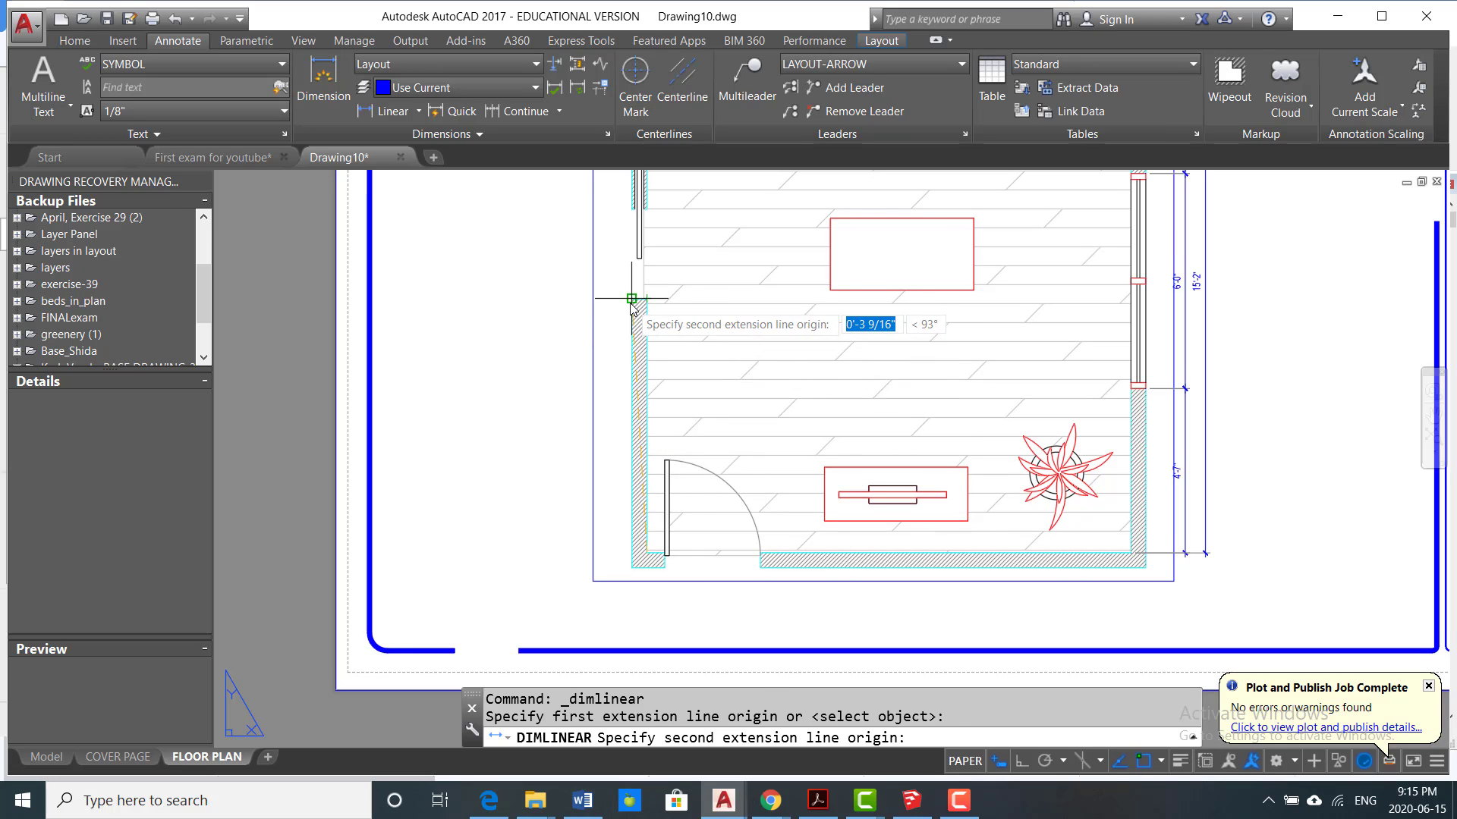
click(633, 302)
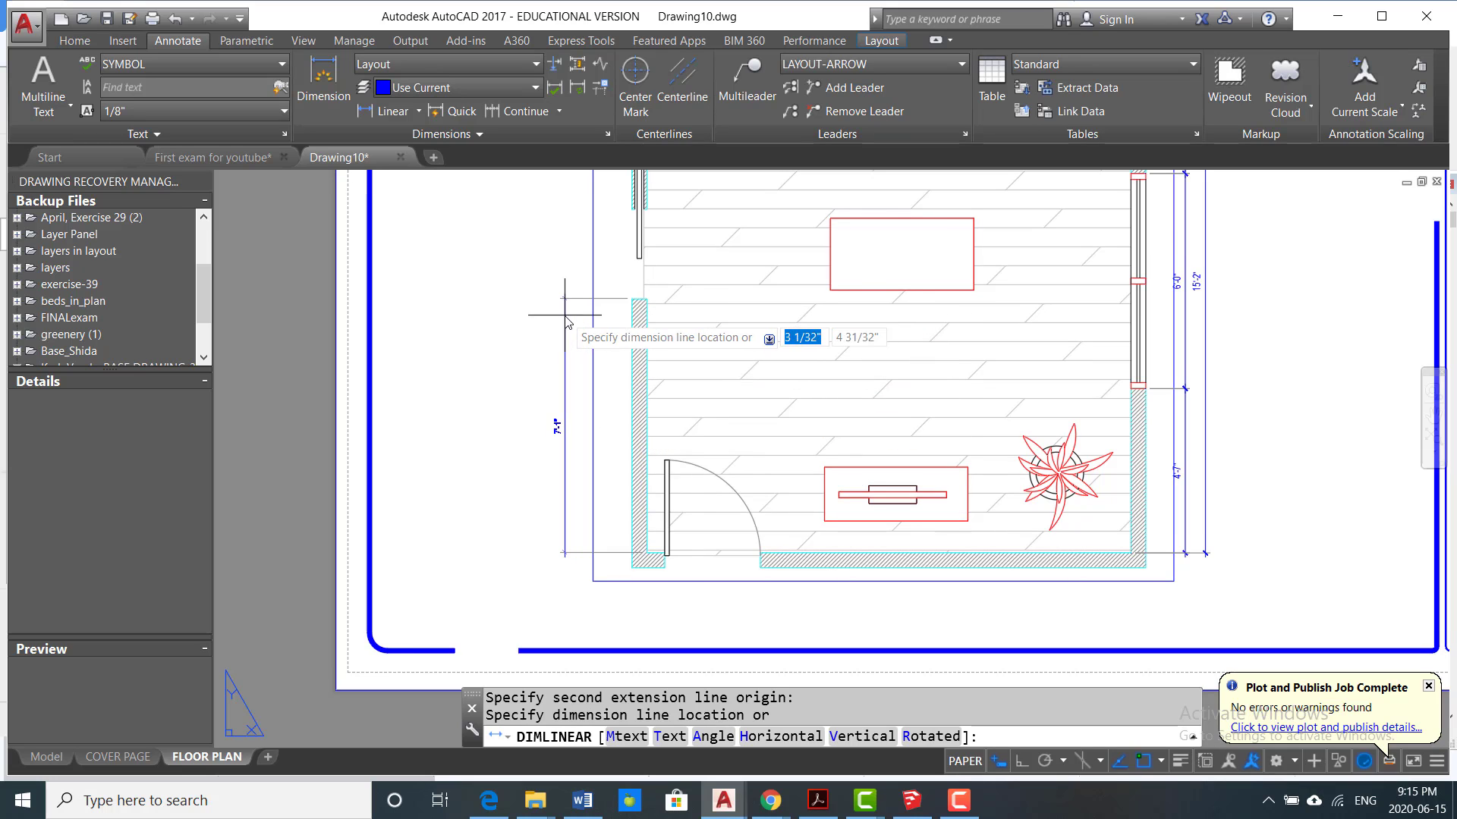
click(604, 326)
Step: Continue the left wall's dimension chain to the opening's upper end and on to the room's upper left inside corner
click(530, 112)
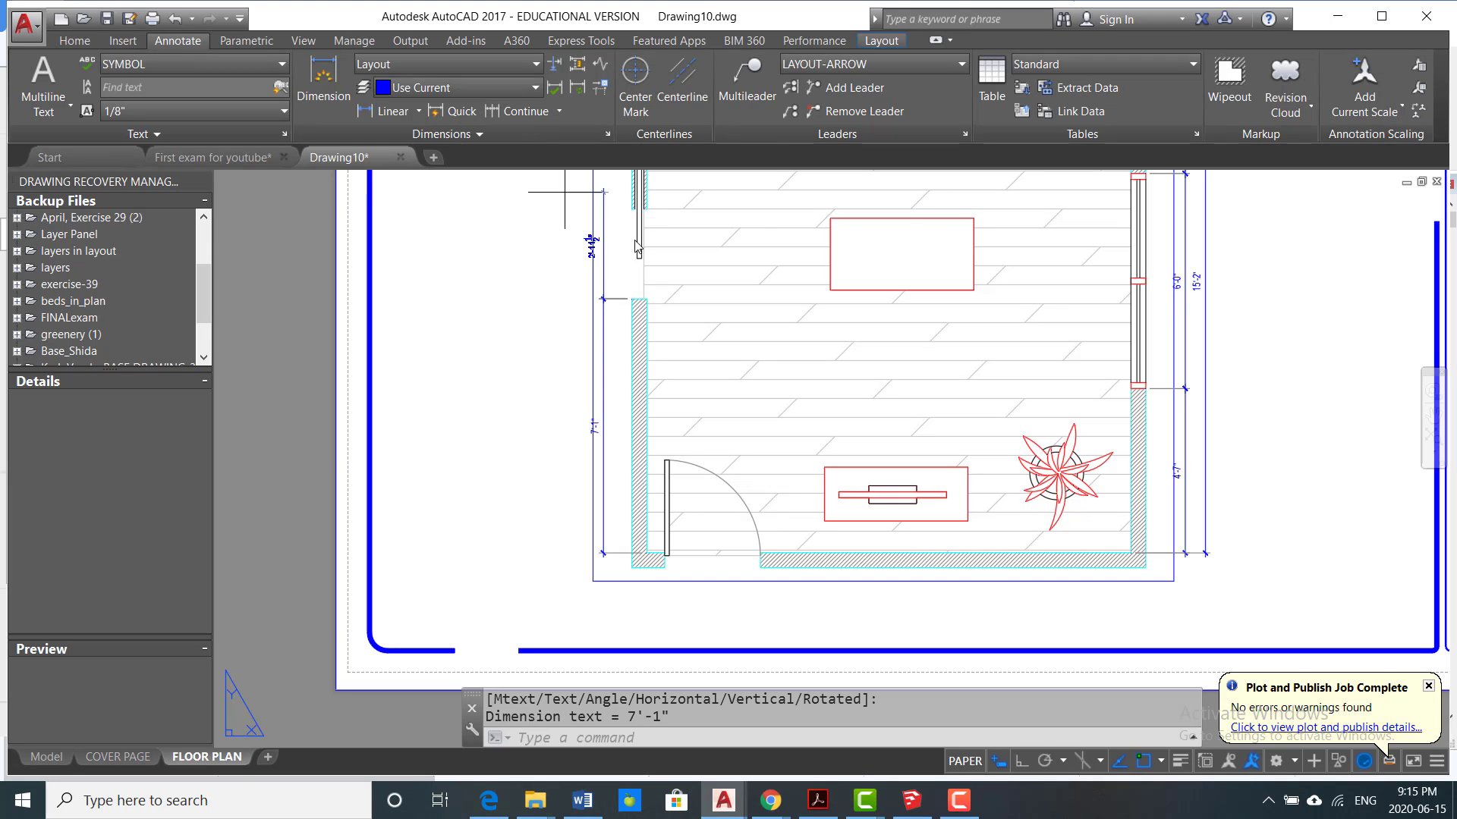
scroll(644, 334, up, 5)
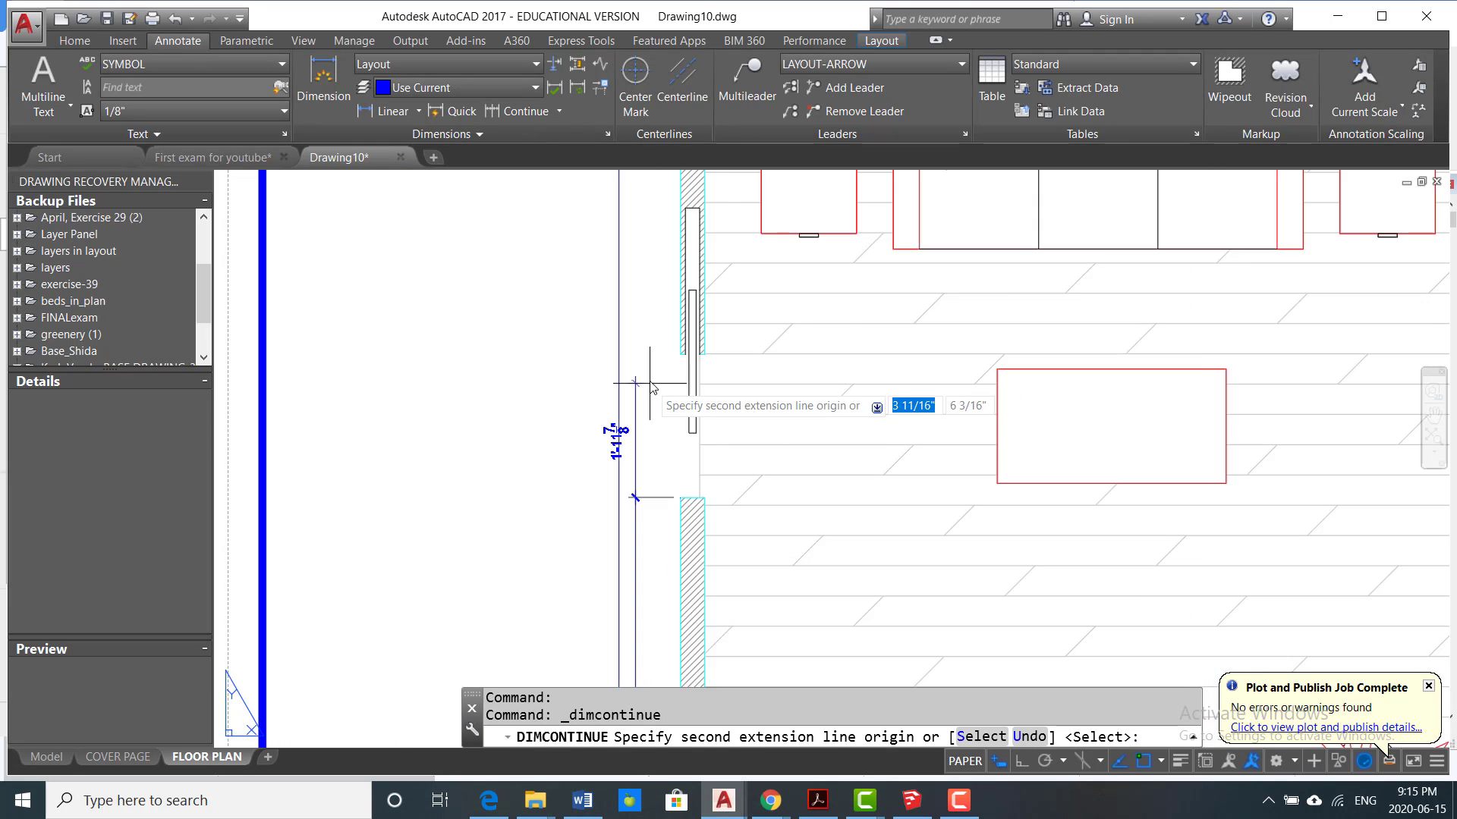
click(716, 345)
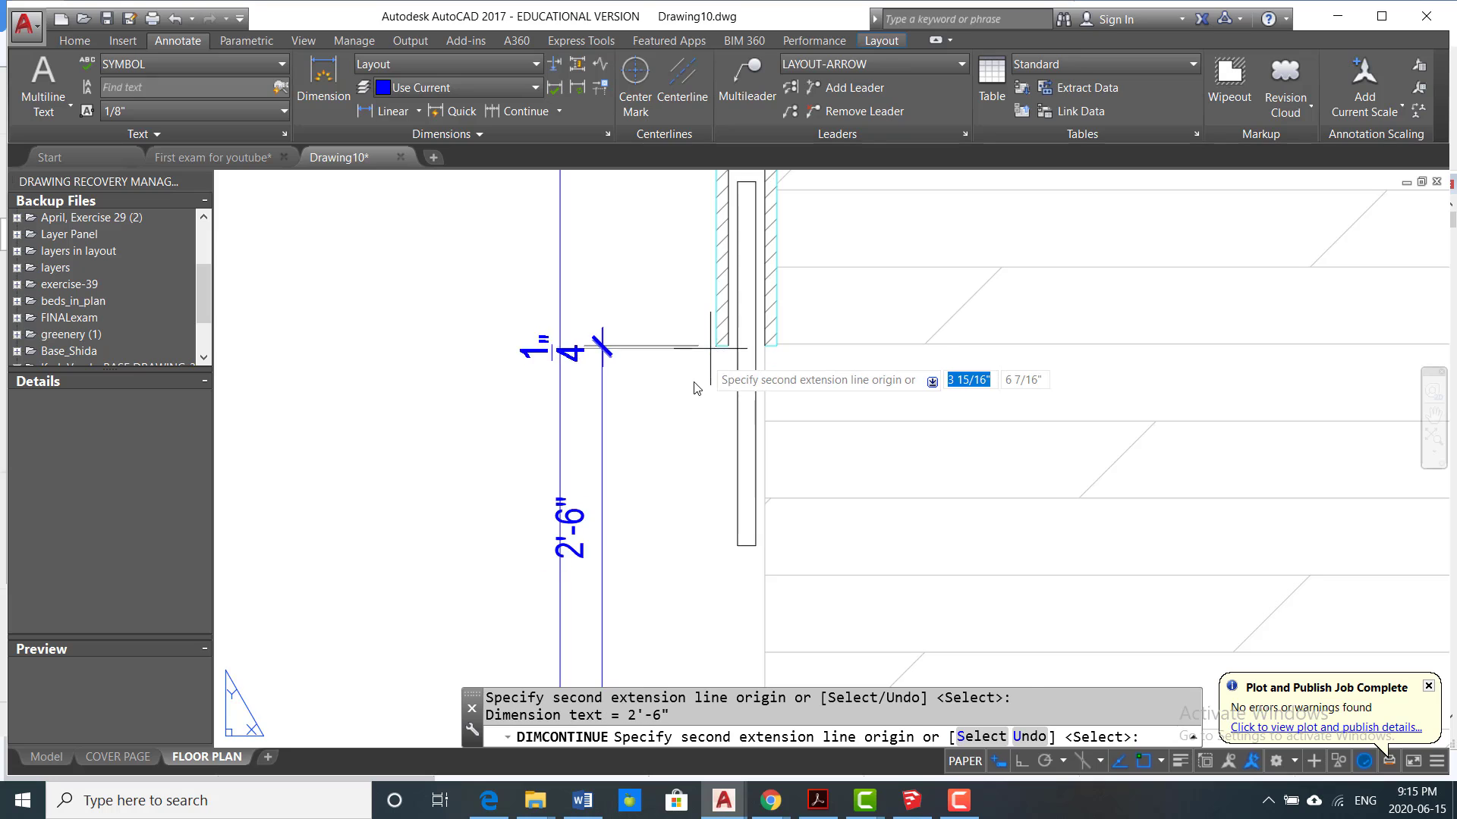
scroll(698, 364, down, 5)
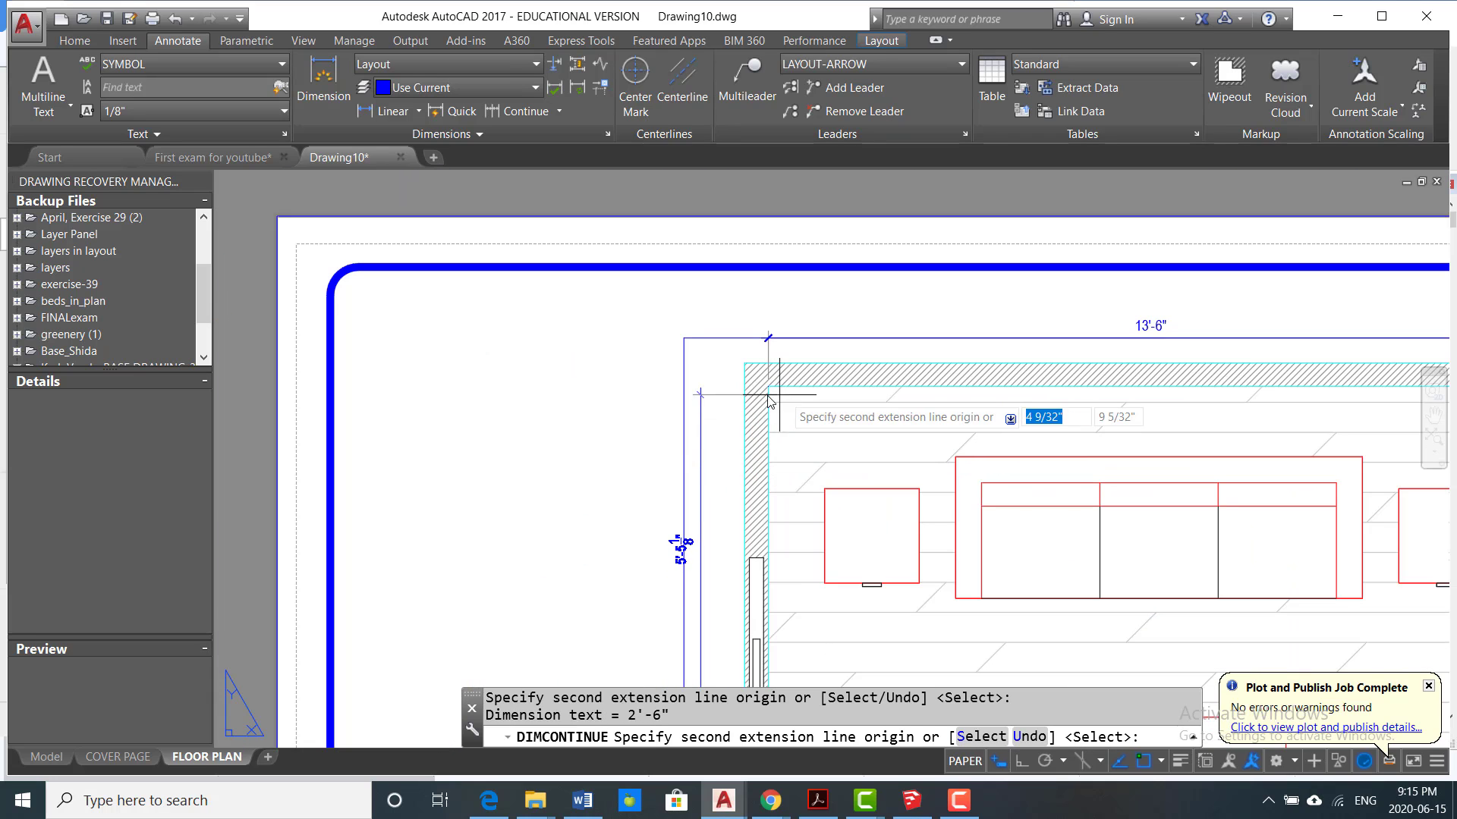
click(767, 386)
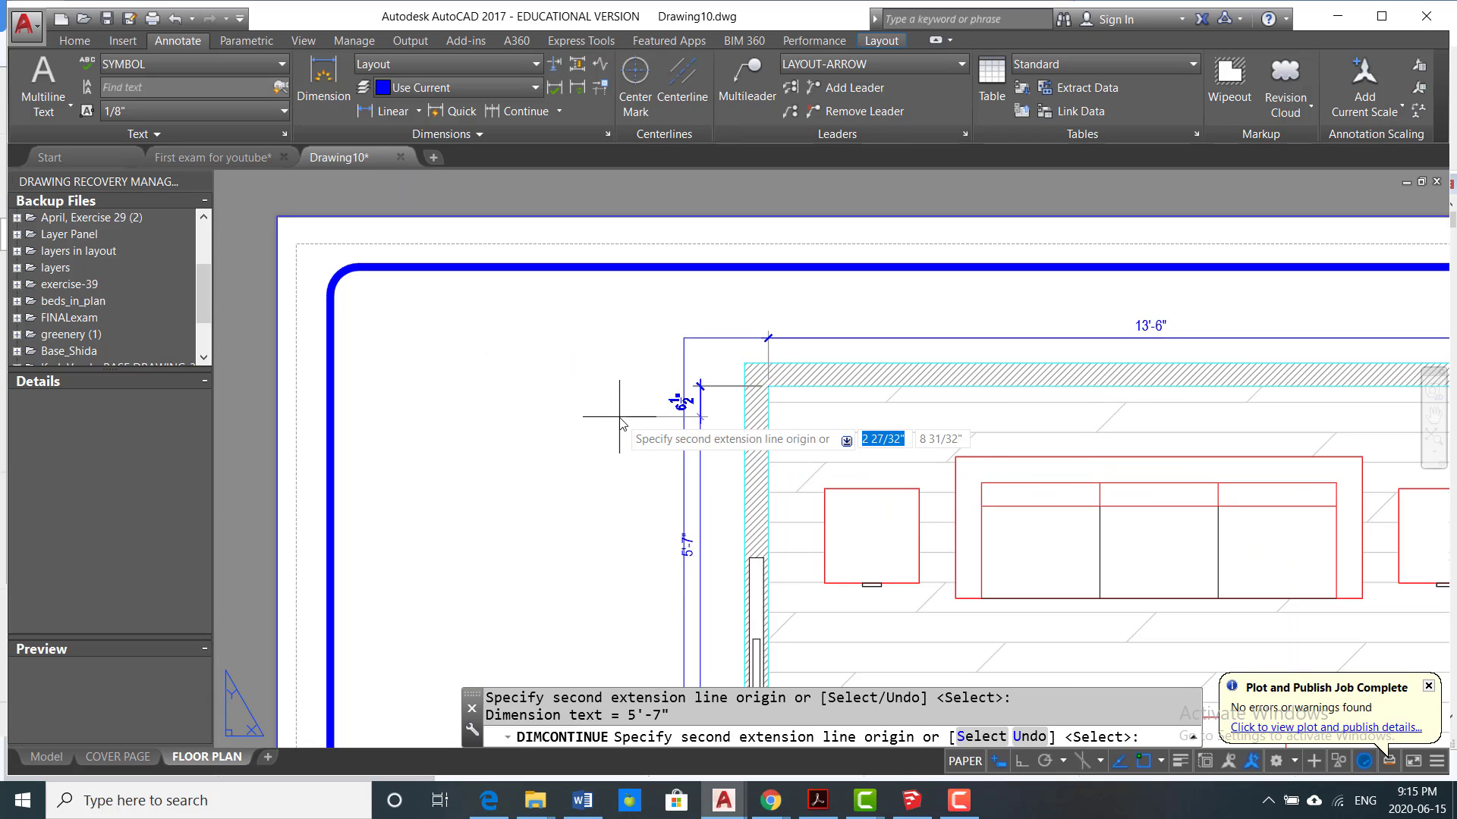
key(Escape)
scroll(630, 425, down, 4)
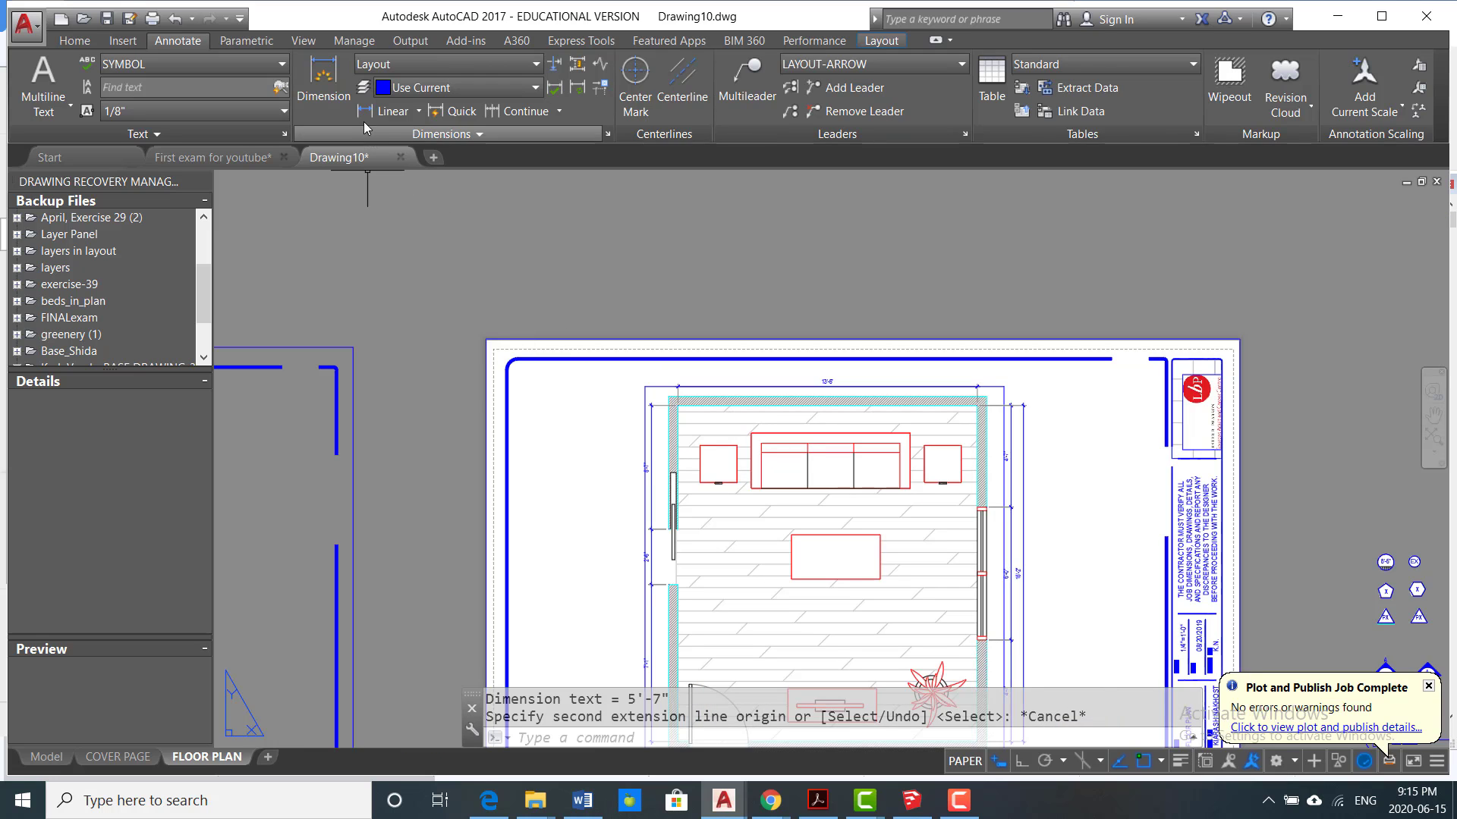
Step: Add an overall vertical linear dimension between the left wall's lower and upper inside corners, placed outside that wall's dimension chain
click(392, 111)
scroll(531, 296, down, 4)
scroll(645, 471, up, 3)
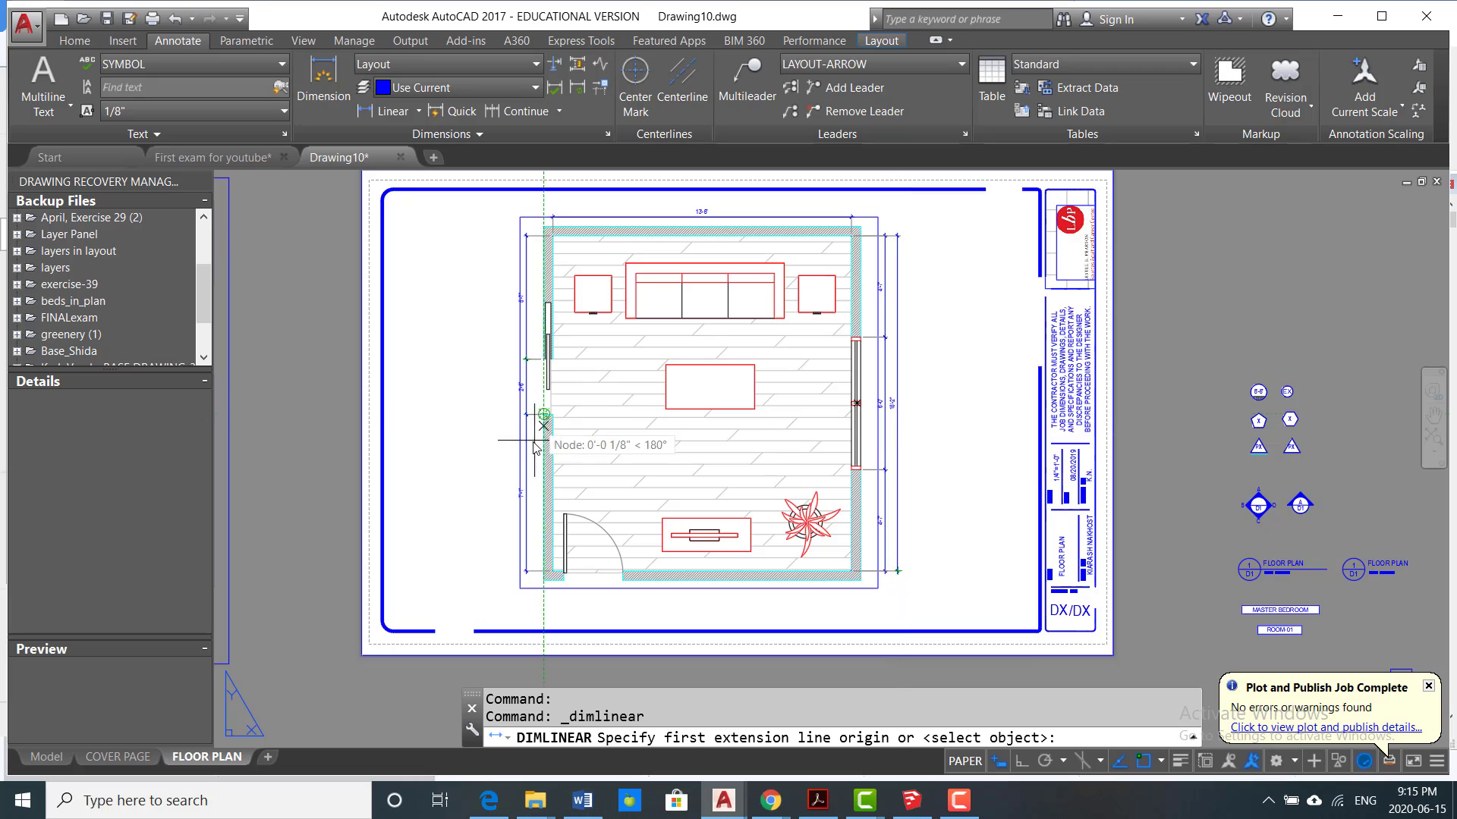
scroll(563, 572, up, 5)
scroll(577, 582, up, 2)
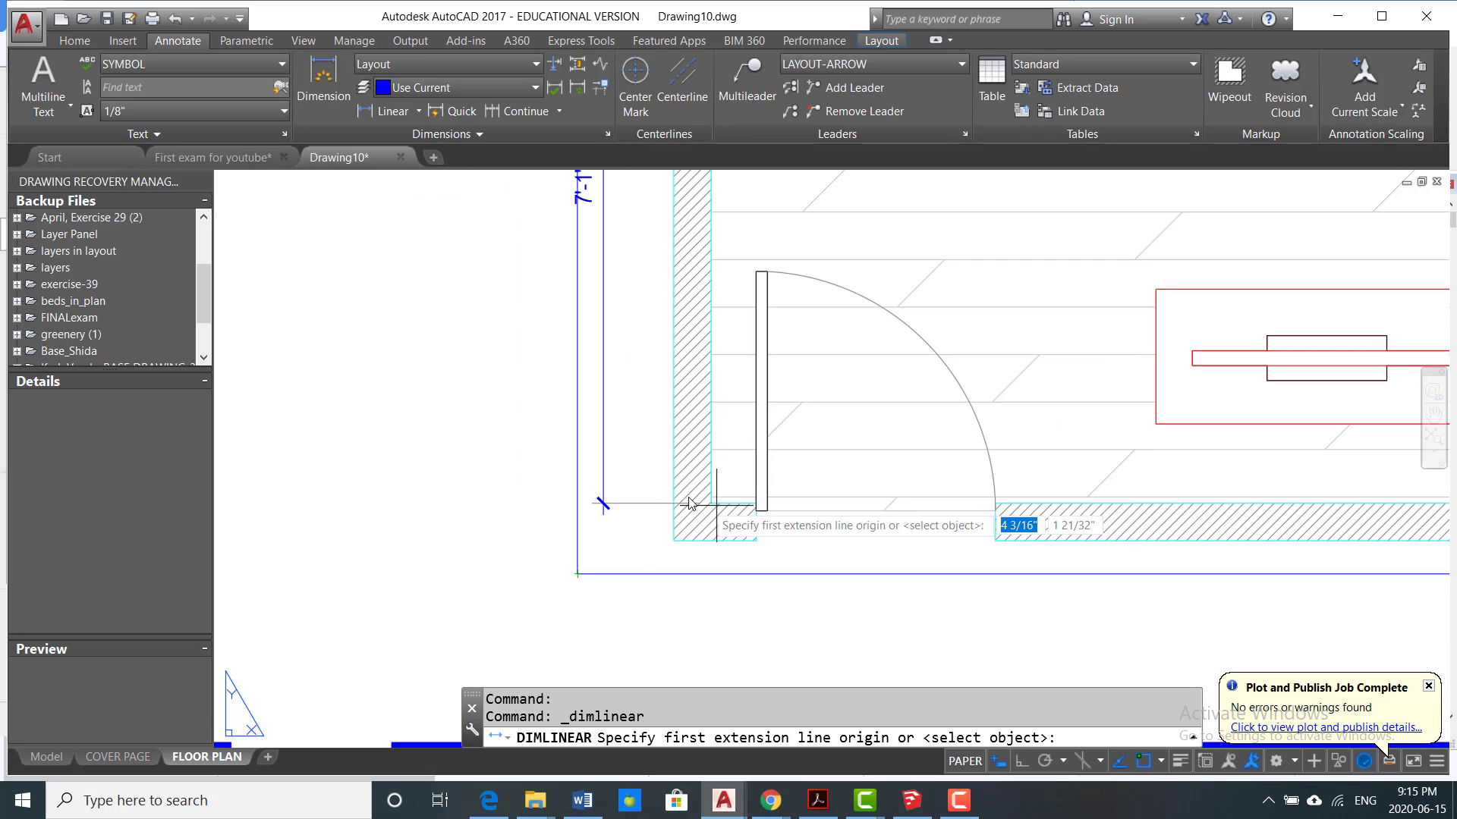
scroll(707, 522, up, 2)
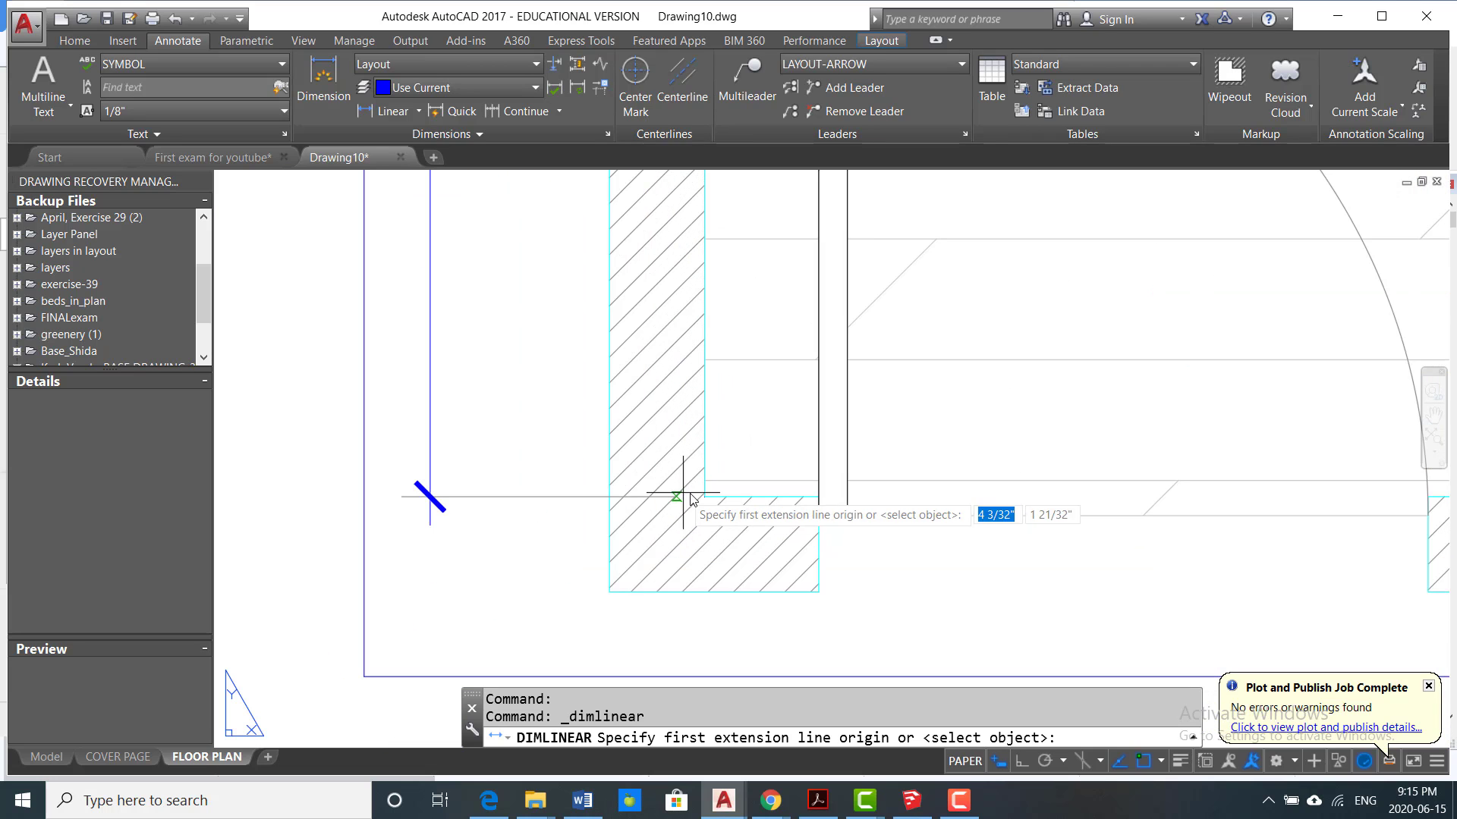
click(702, 501)
scroll(702, 501, down, 5)
scroll(748, 379, up, 5)
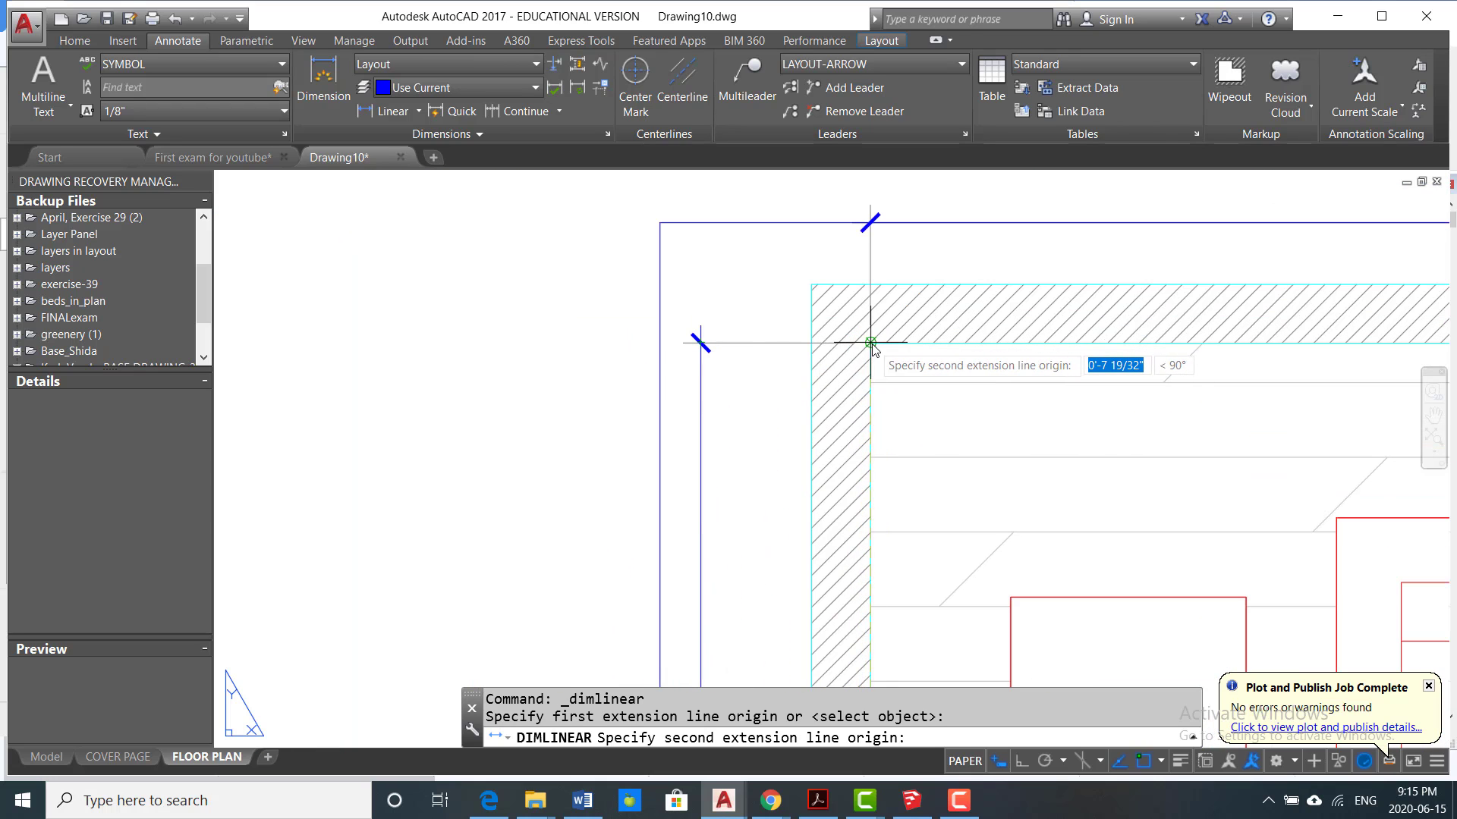
click(865, 343)
scroll(661, 390, down, 2)
scroll(622, 279, up, 1)
scroll(622, 279, down, 2)
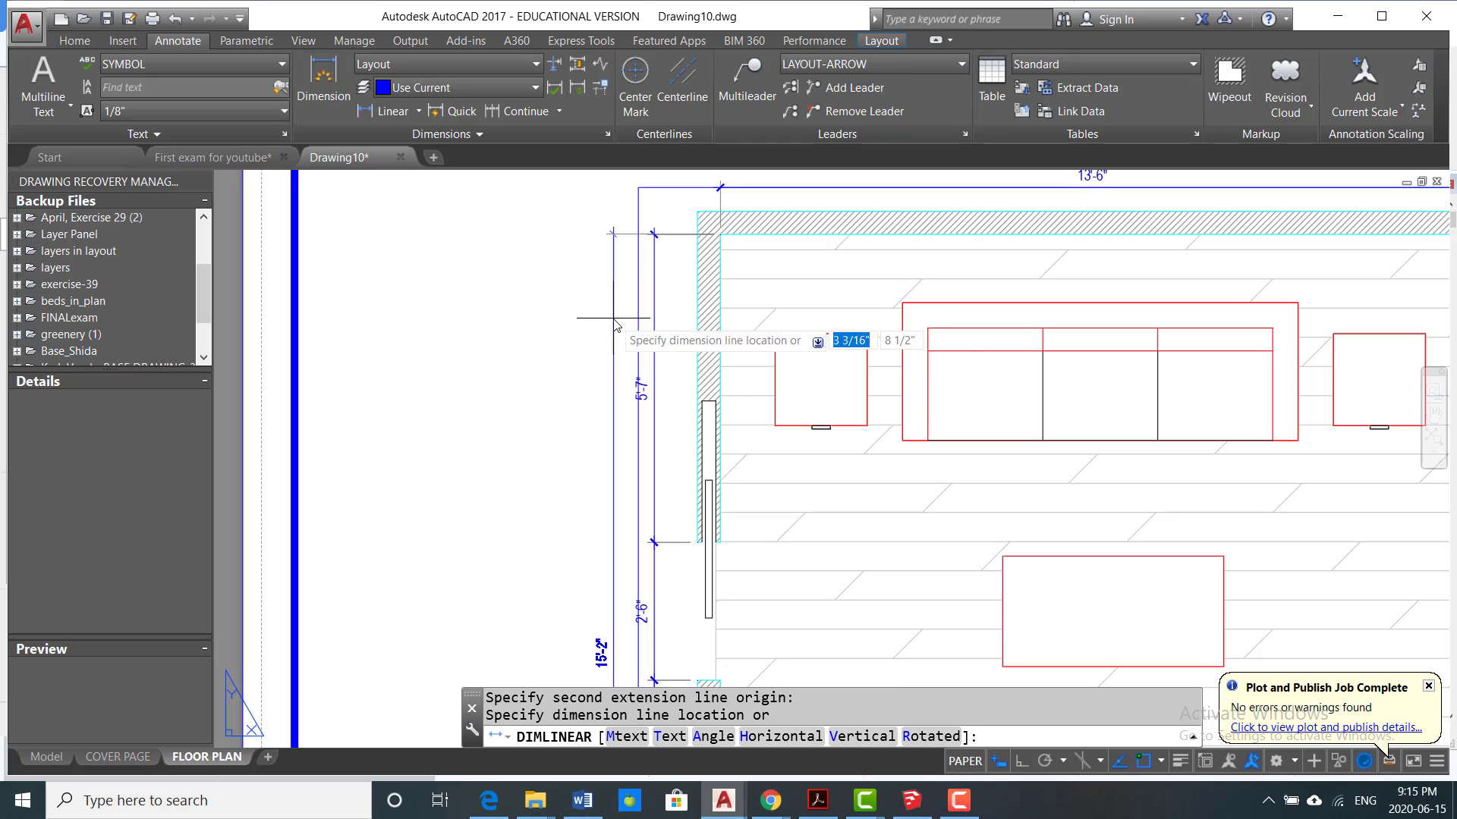
click(605, 246)
scroll(789, 486, down, 3)
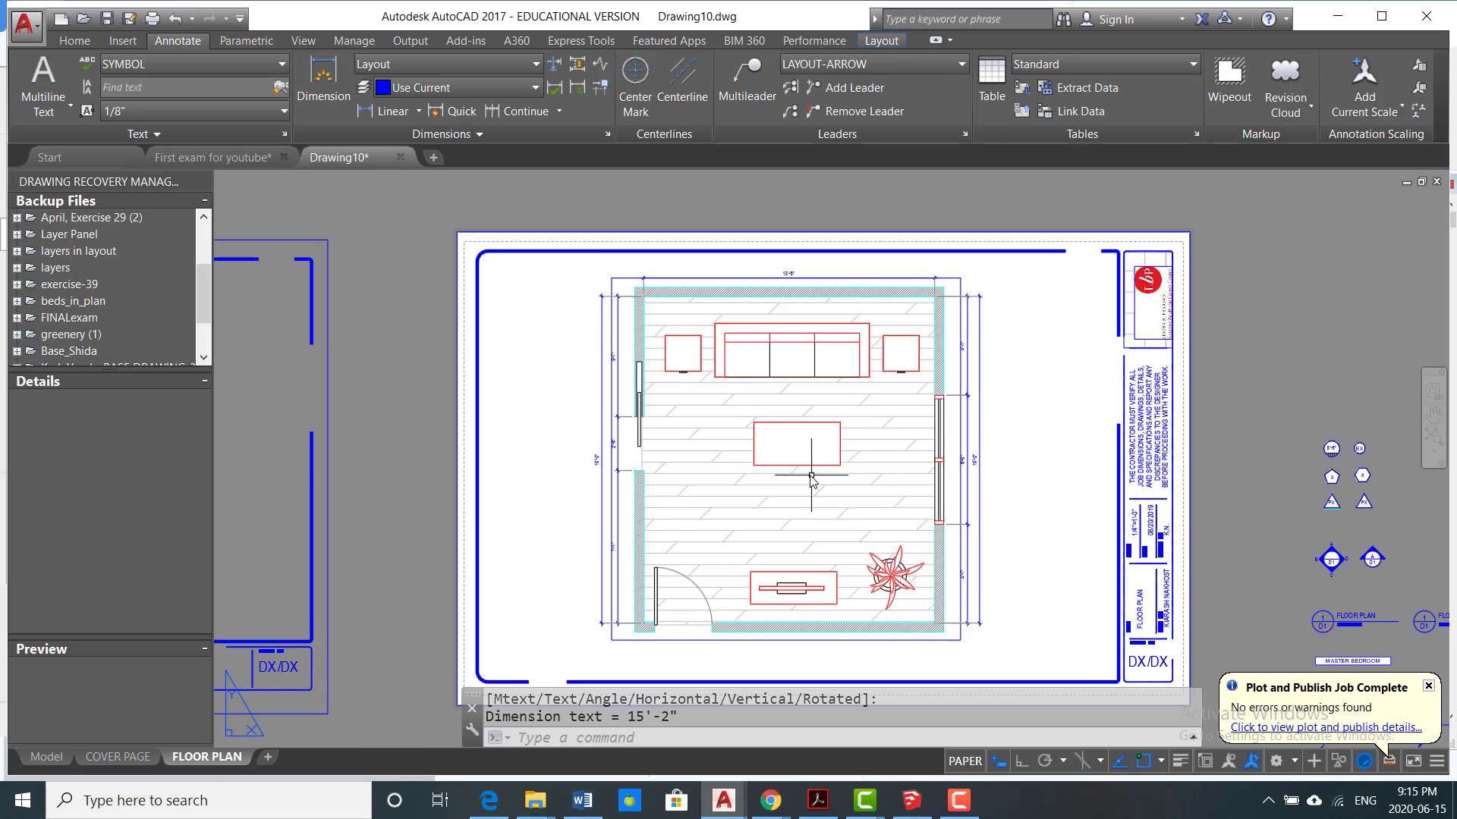
key(Escape)
Step: Add a horizontal linear dimension from the lower left inside corner to the door opening's hinge-side edge, placed just below the lower wall
scroll(758, 516, up, 4)
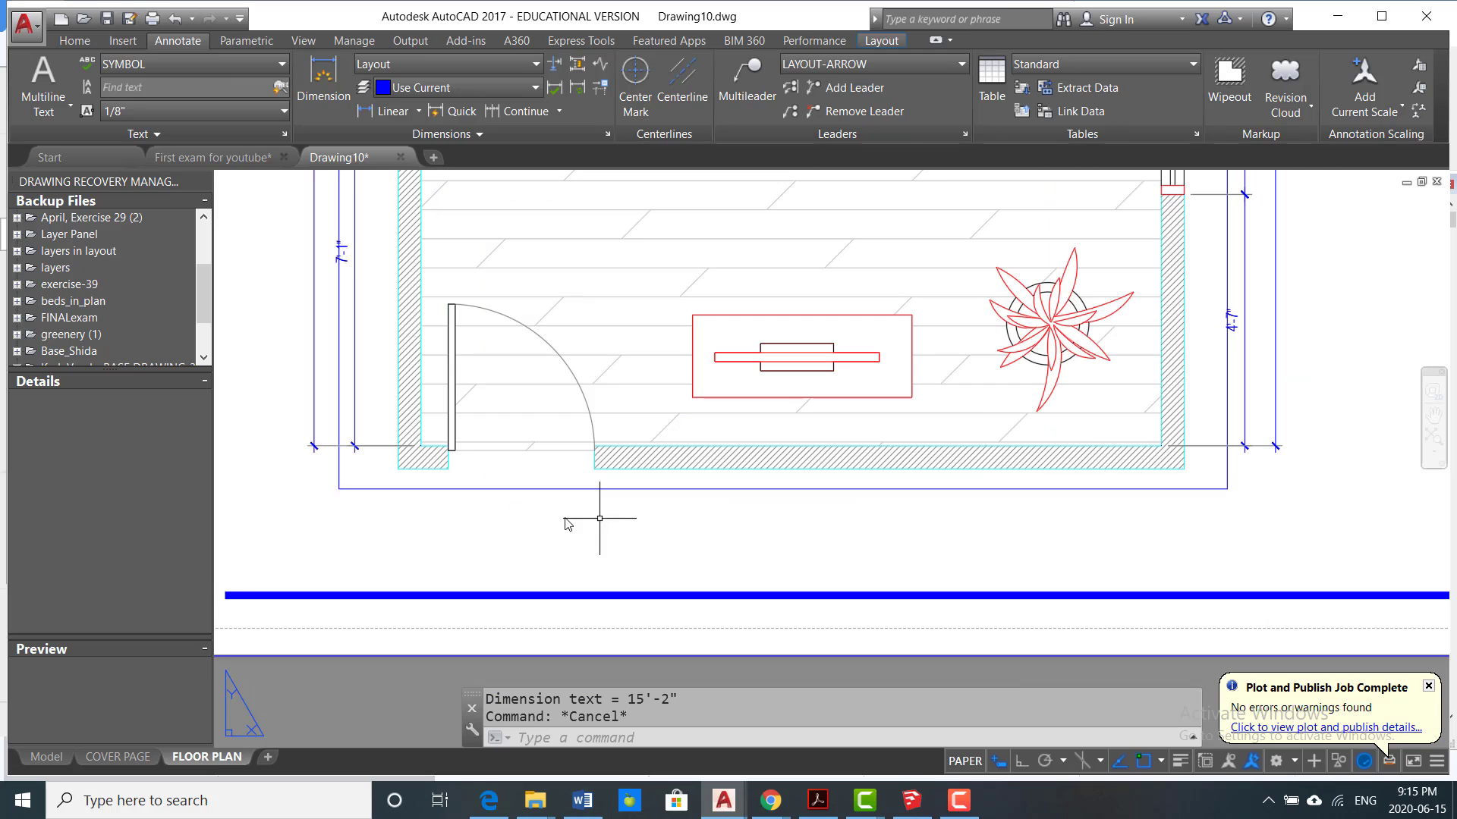
scroll(561, 521, down, 4)
scroll(554, 519, down, 5)
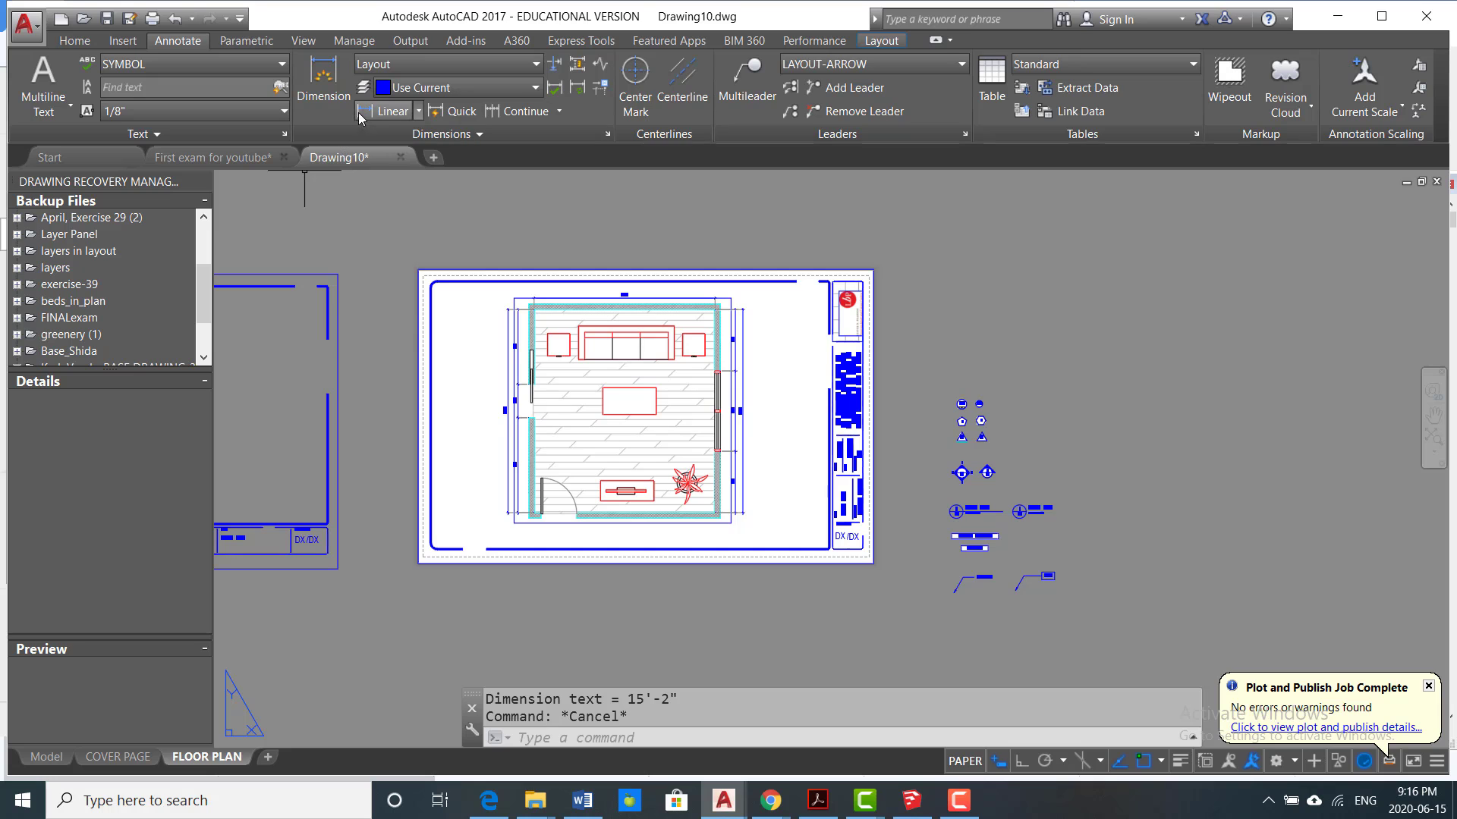
click(387, 111)
scroll(551, 575, up, 8)
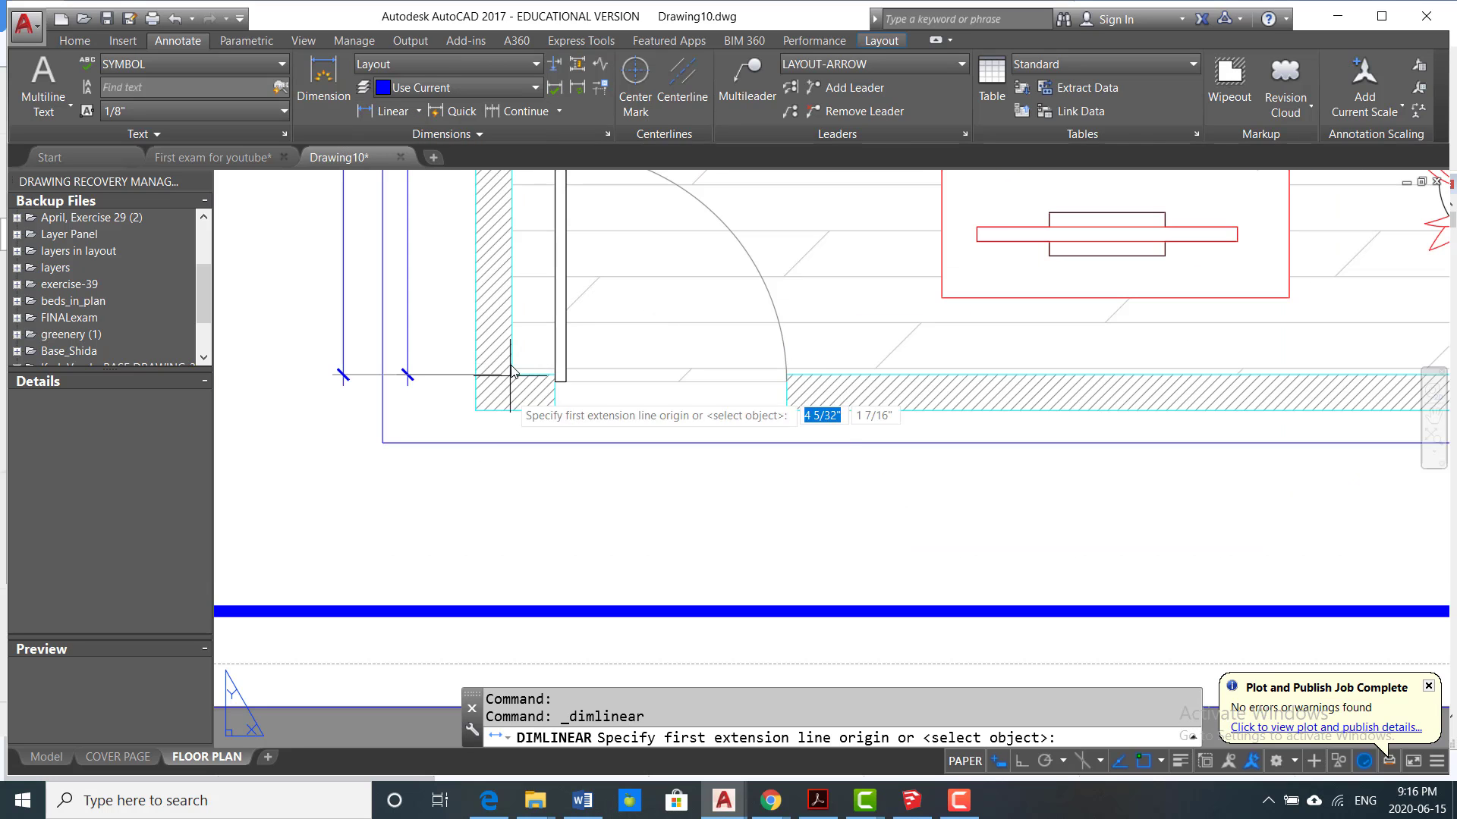
click(512, 375)
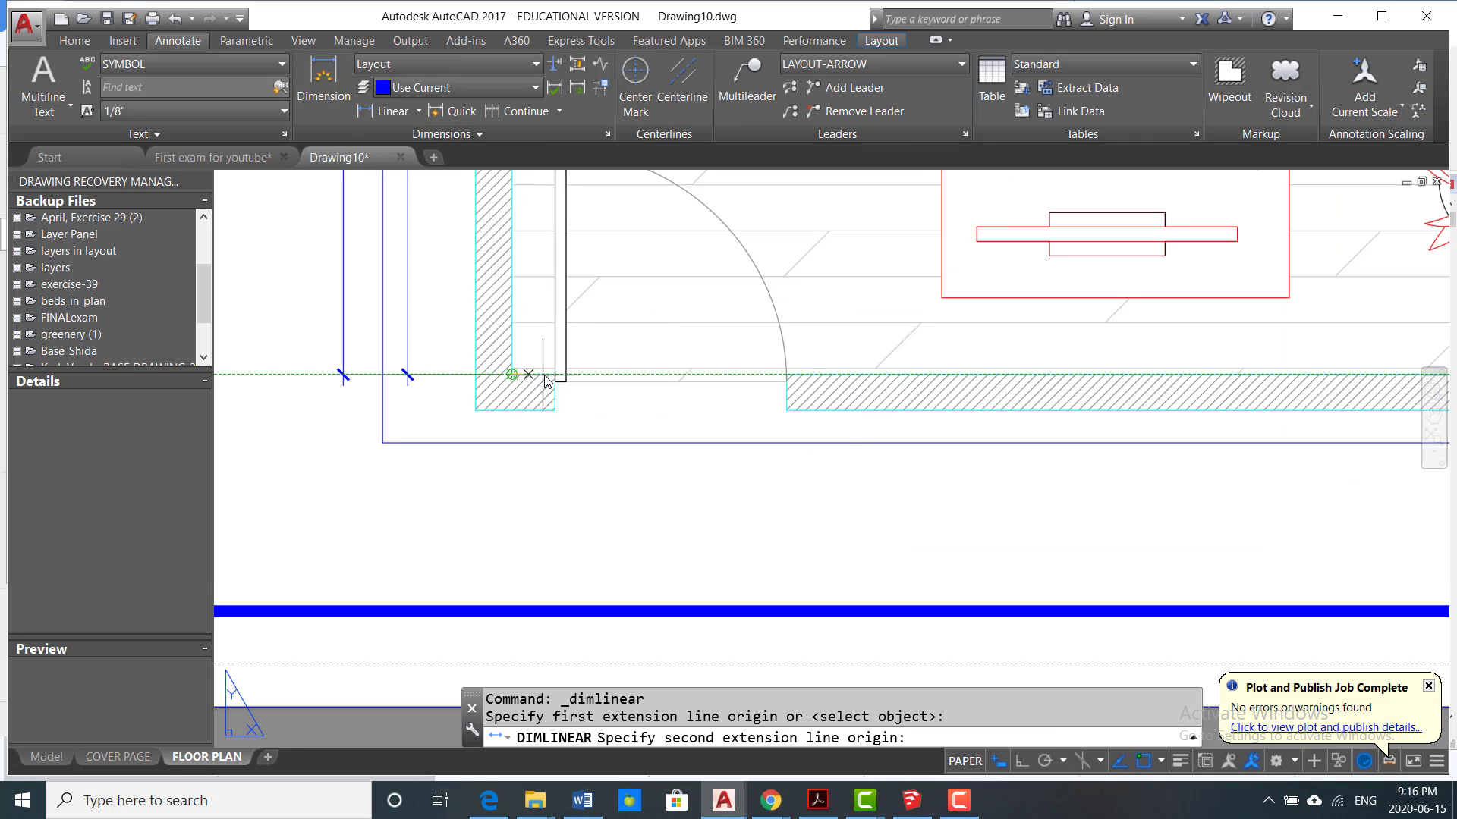
click(554, 412)
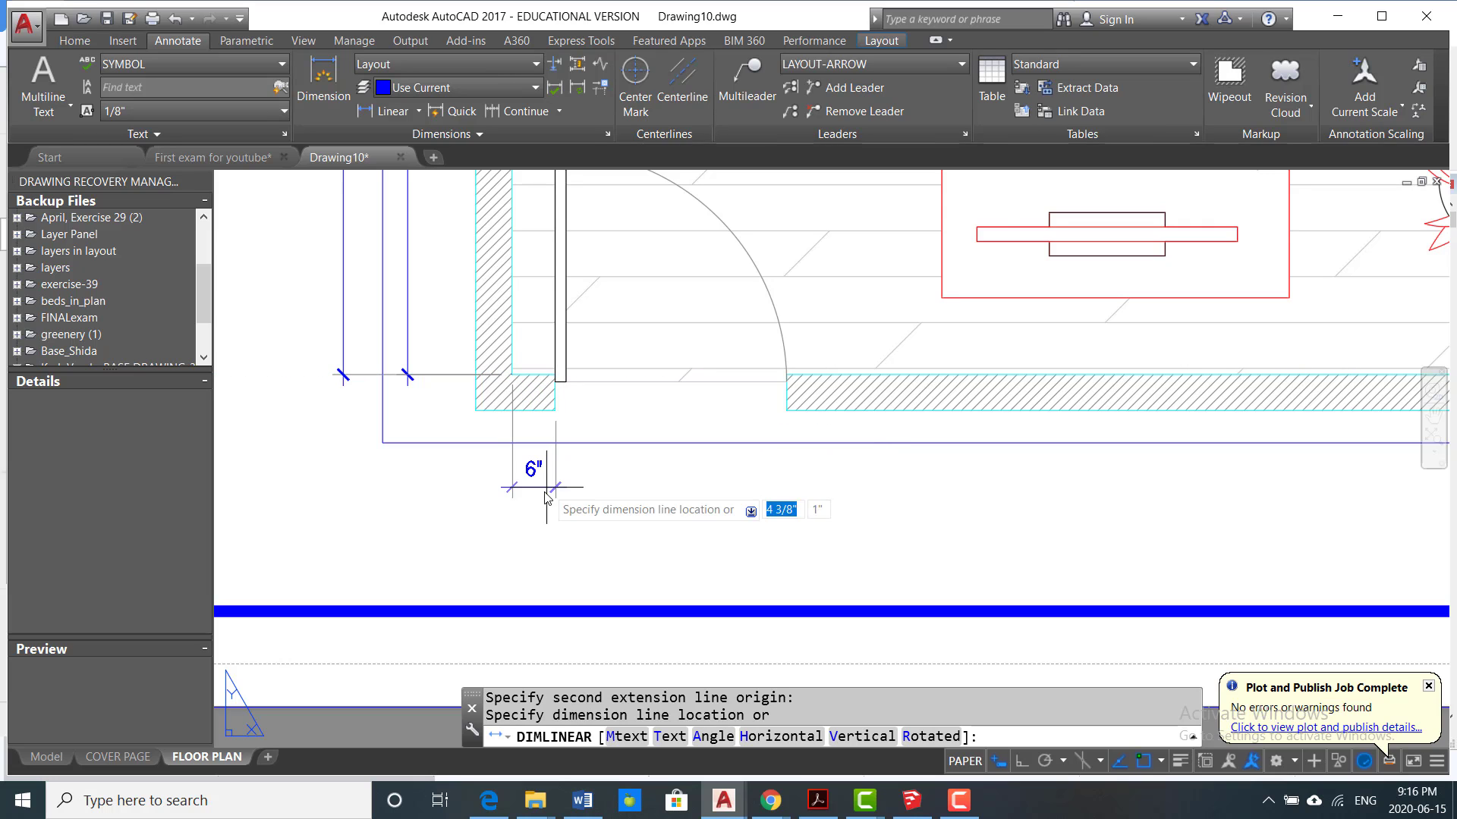
click(546, 470)
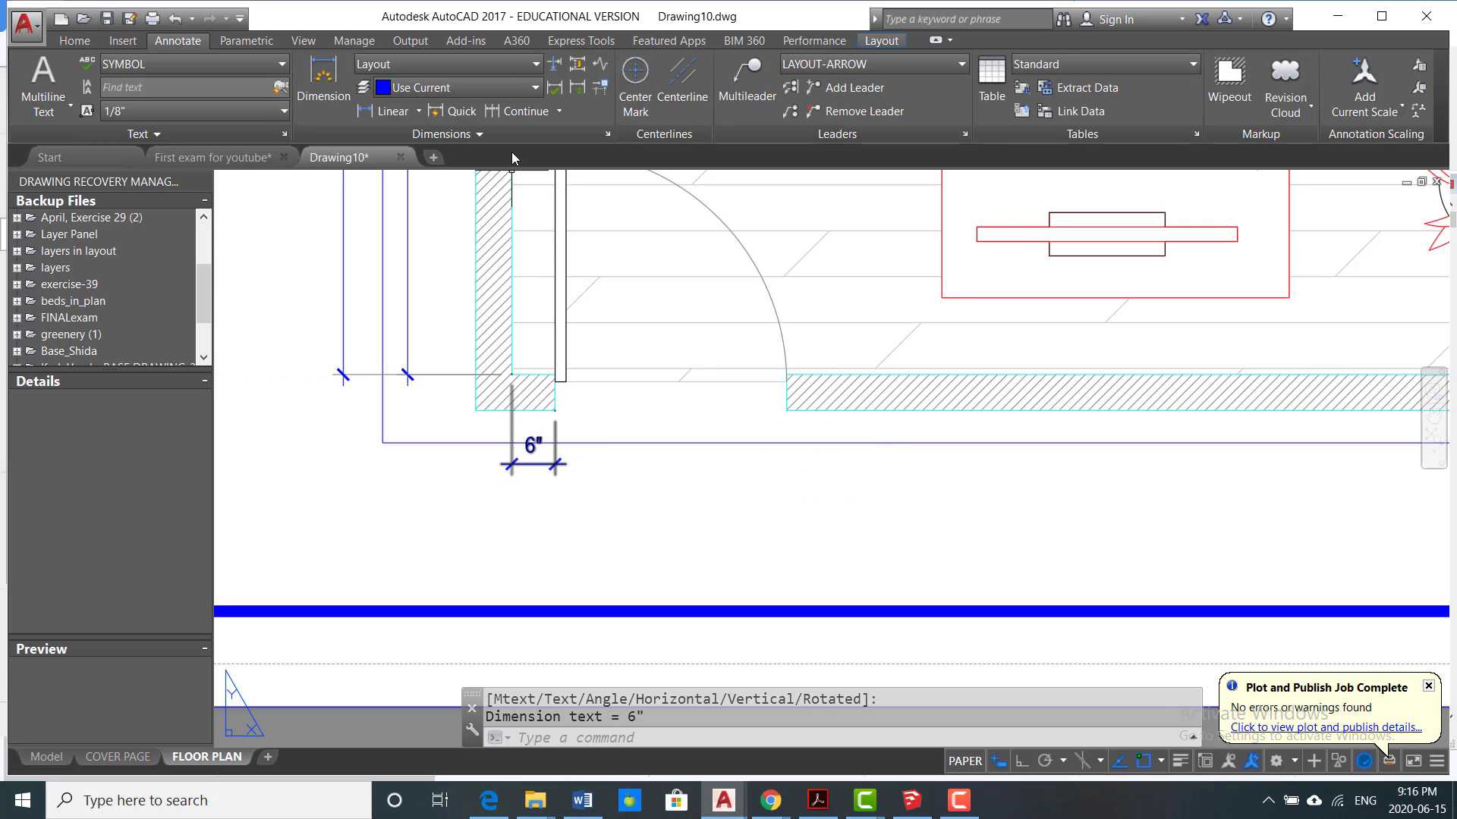
Step: Continue the lower wall's dimension chain to the door opening's far edge and on to the room's lower right inside corner
click(787, 412)
scroll(701, 402, down, 6)
scroll(766, 387, up, 5)
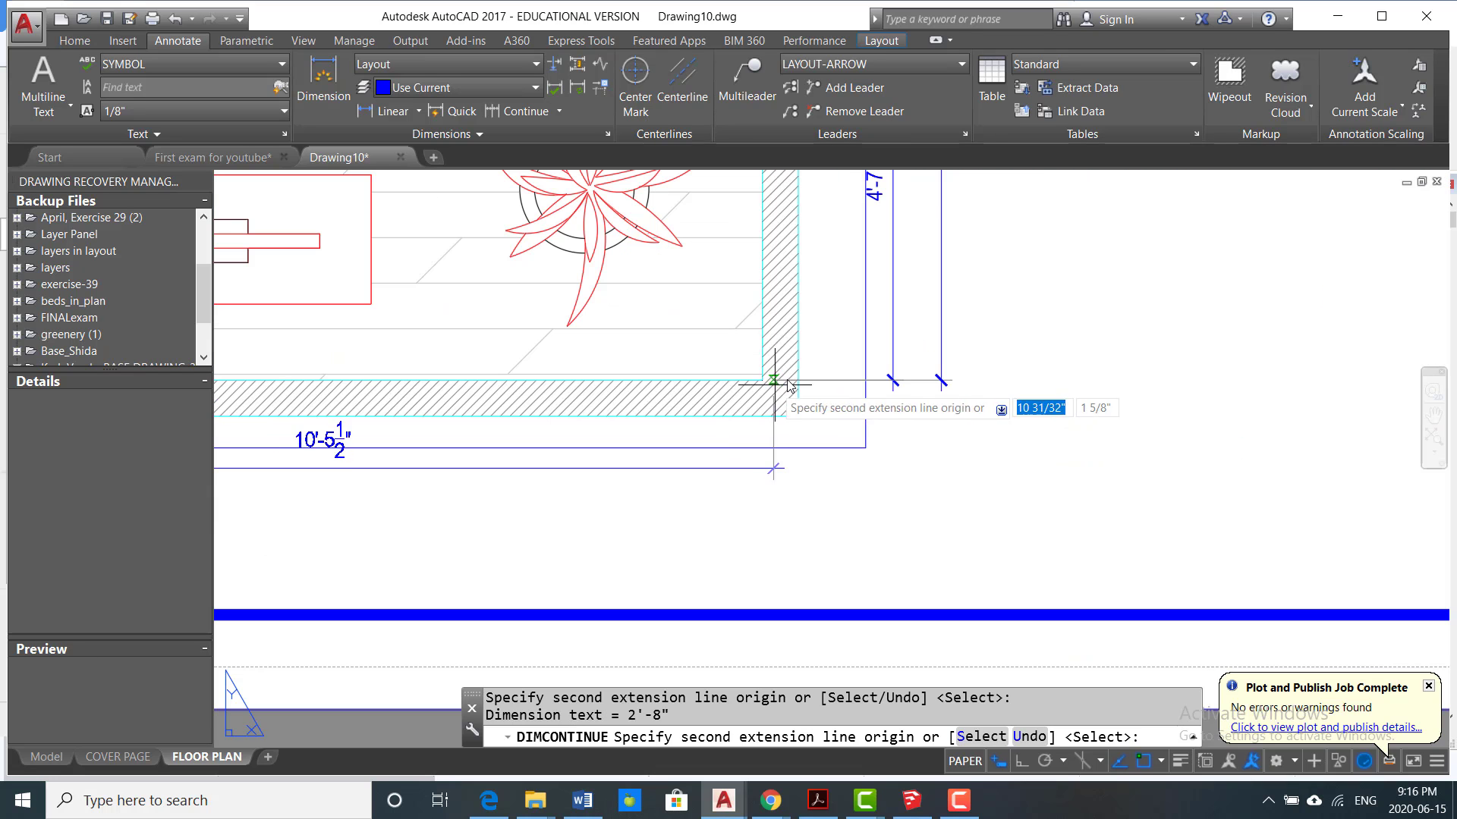
click(762, 379)
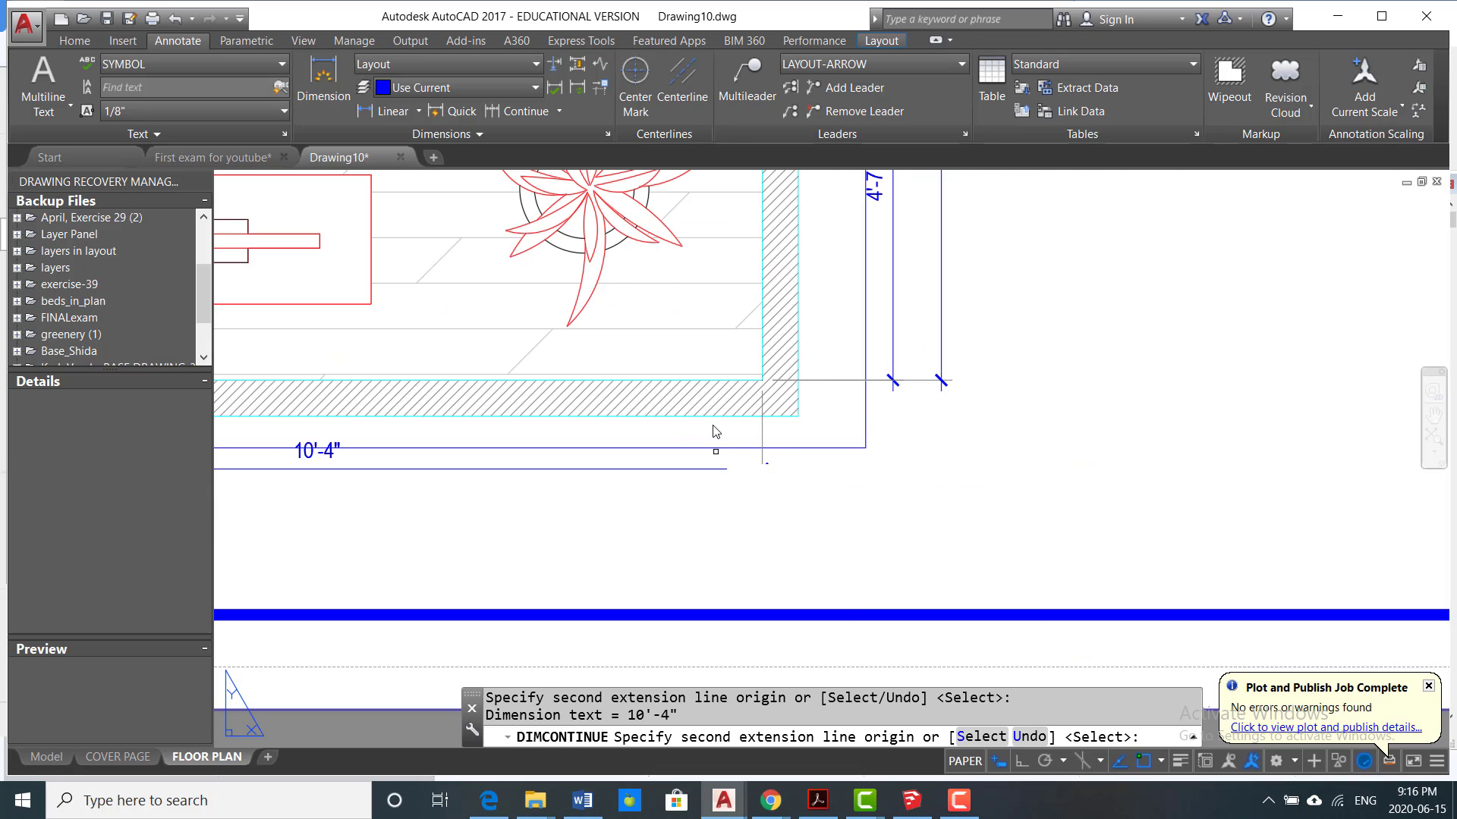
key(Return)
scroll(668, 383, down, 5)
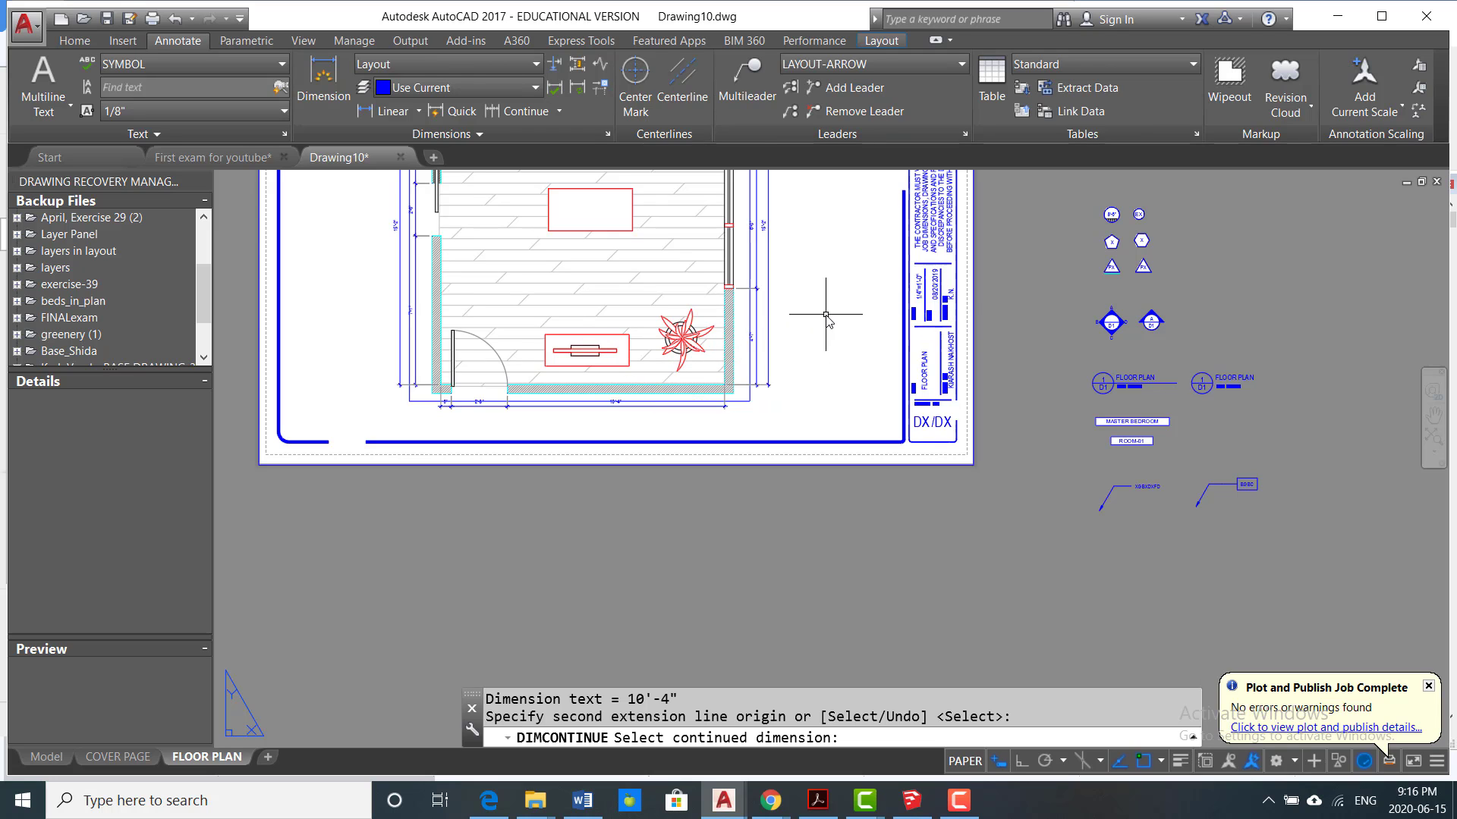
key(Return)
middle_drag(599, 355, 637, 483)
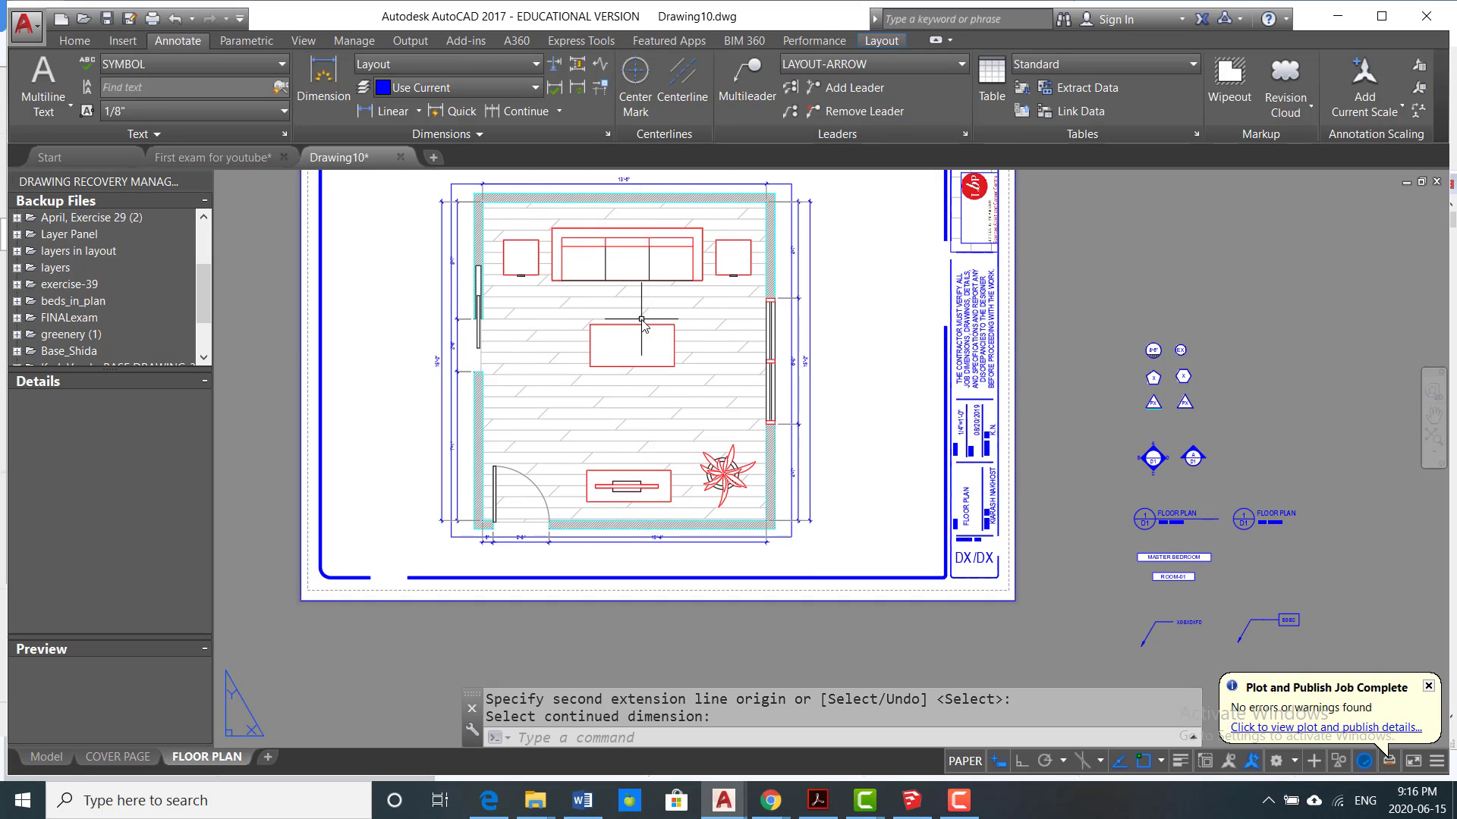
Step: Examine the dimension chains around the room plan and their fit within the sheet border
middle_drag(640, 320, 640, 392)
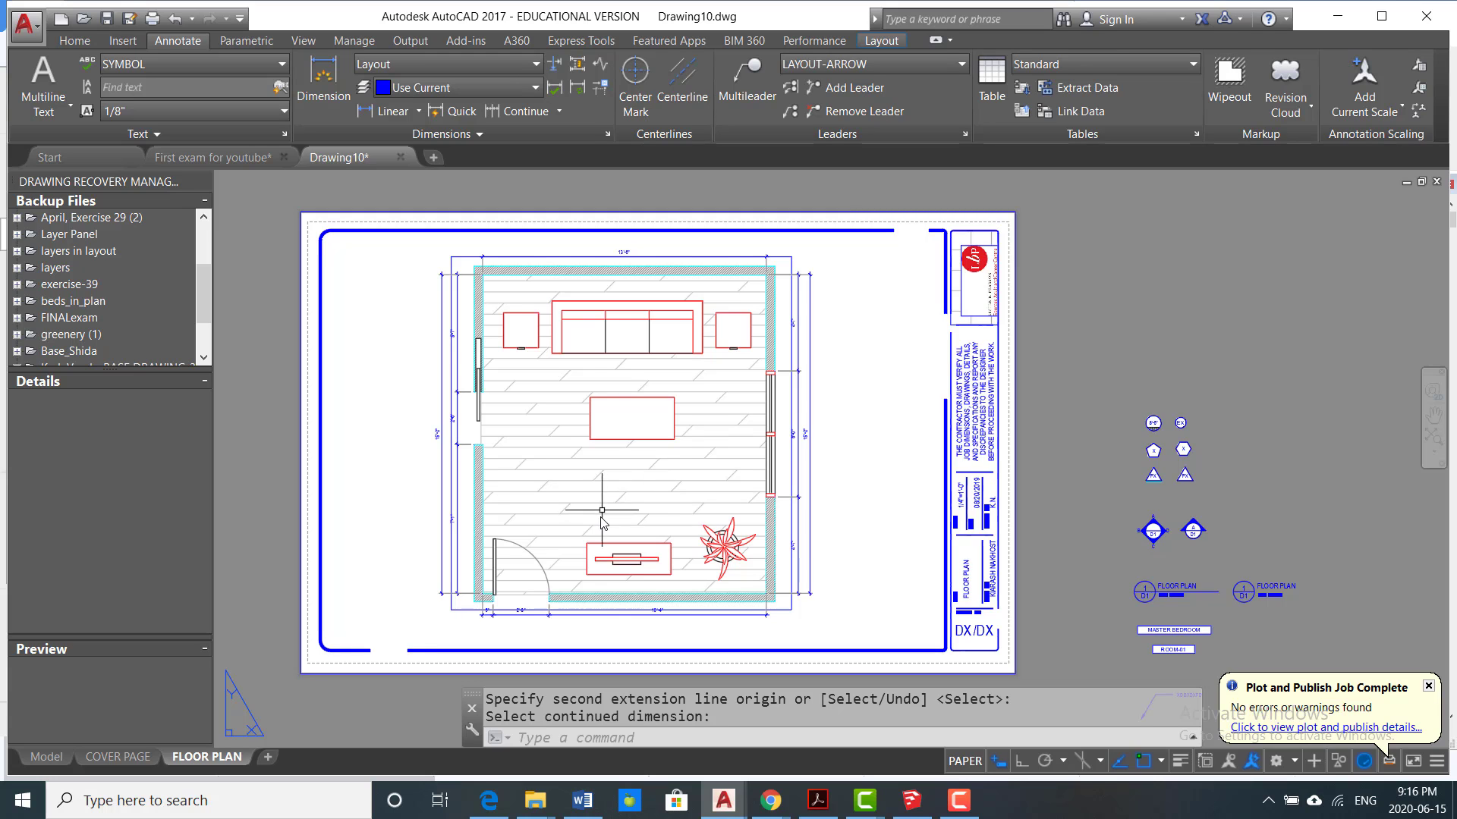
scroll(709, 546, up, 2)
scroll(733, 471, down, 4)
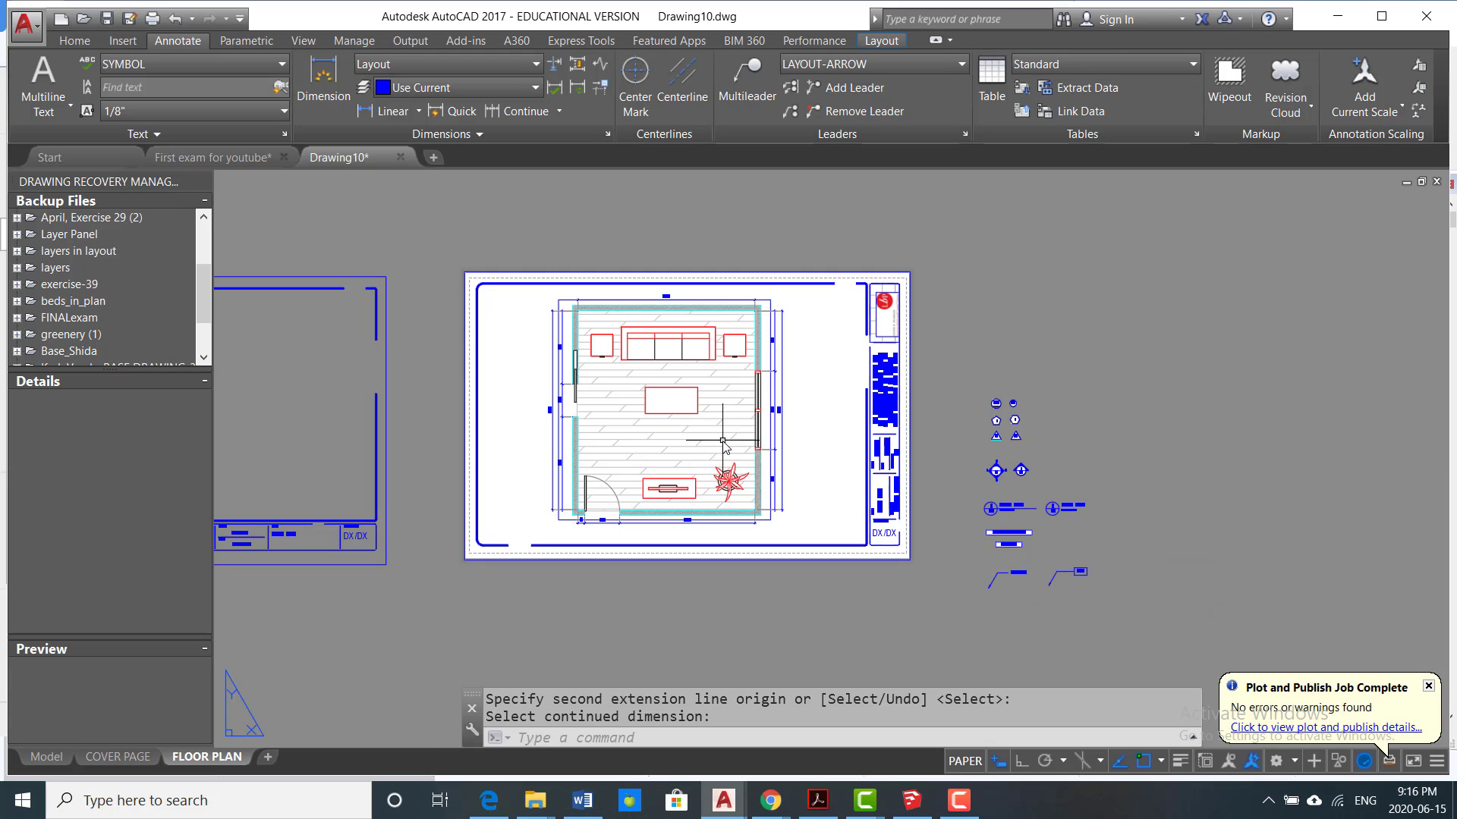
scroll(645, 493, up, 4)
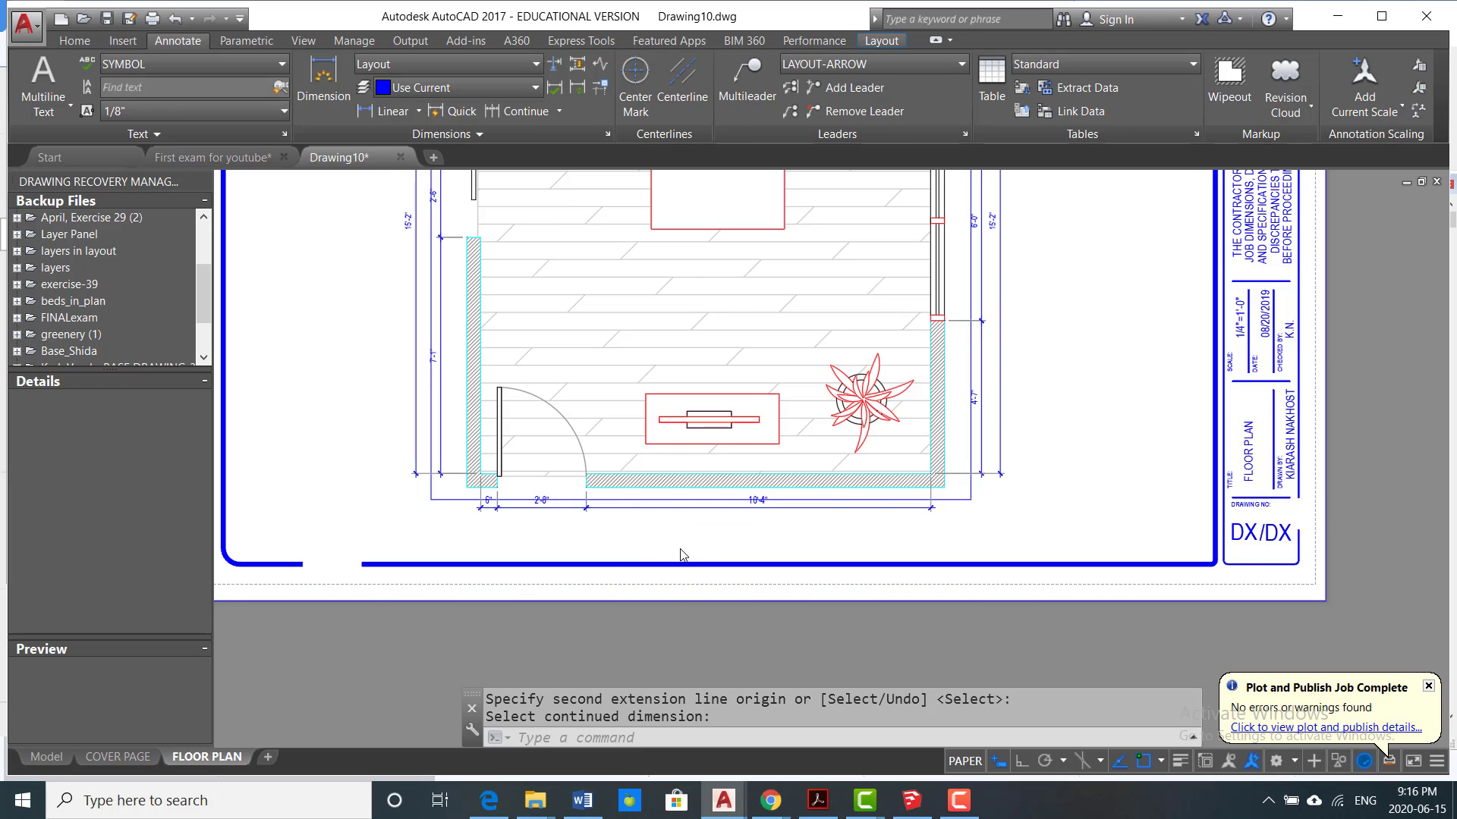
scroll(679, 540, down, 2)
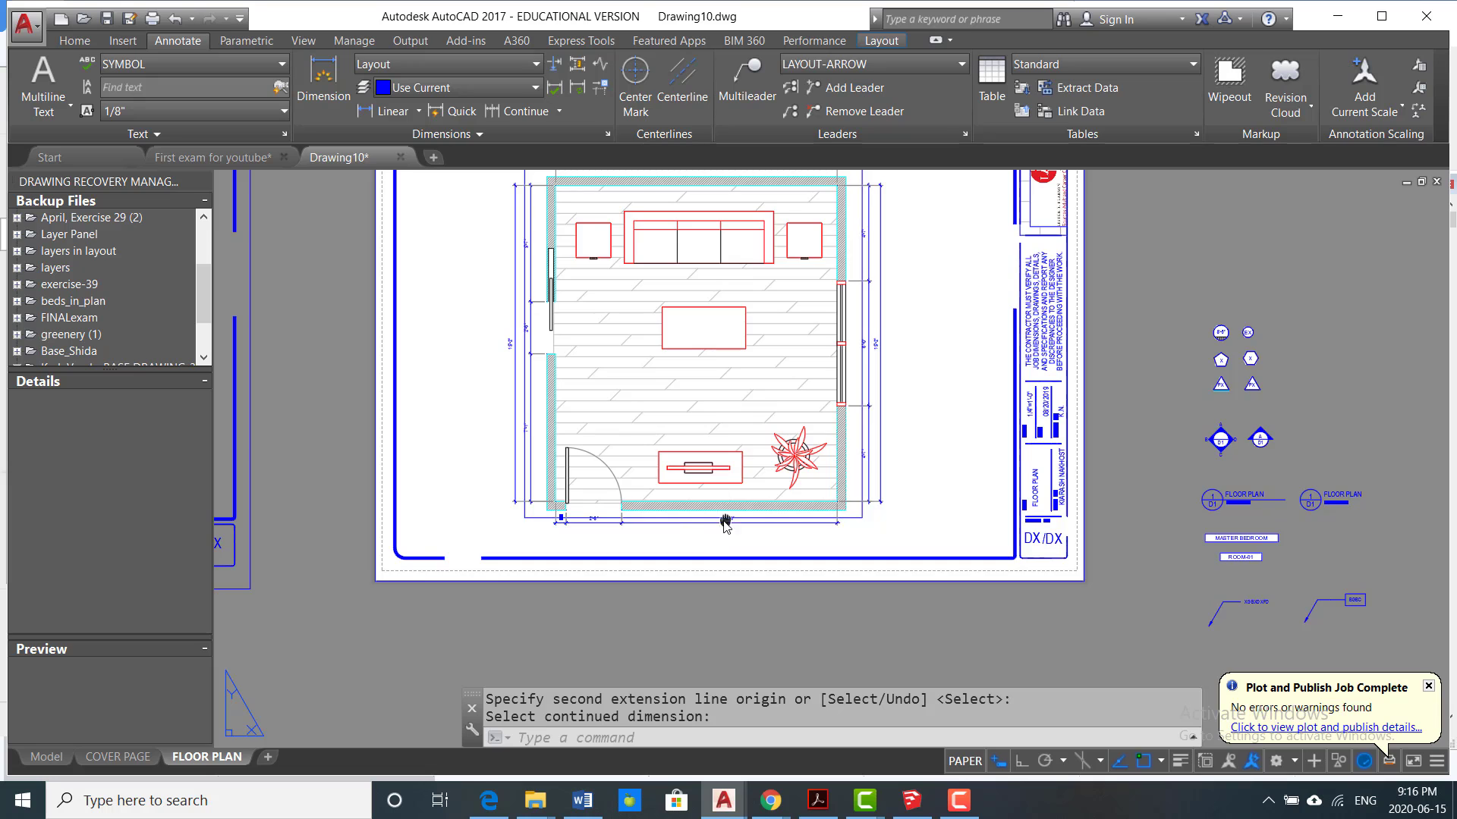
middle_drag(738, 527, 542, 528)
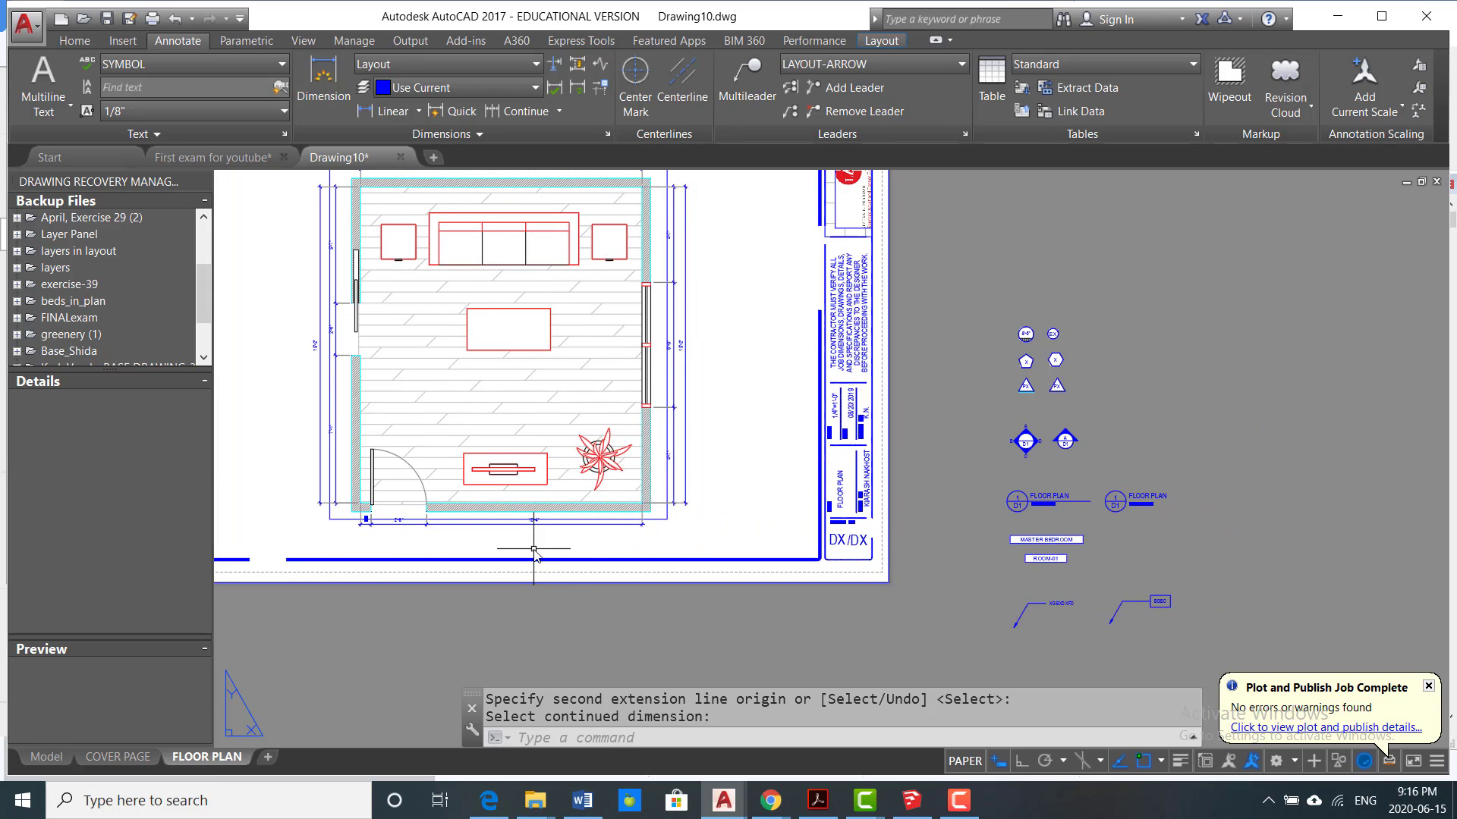
scroll(1032, 501, down, 2)
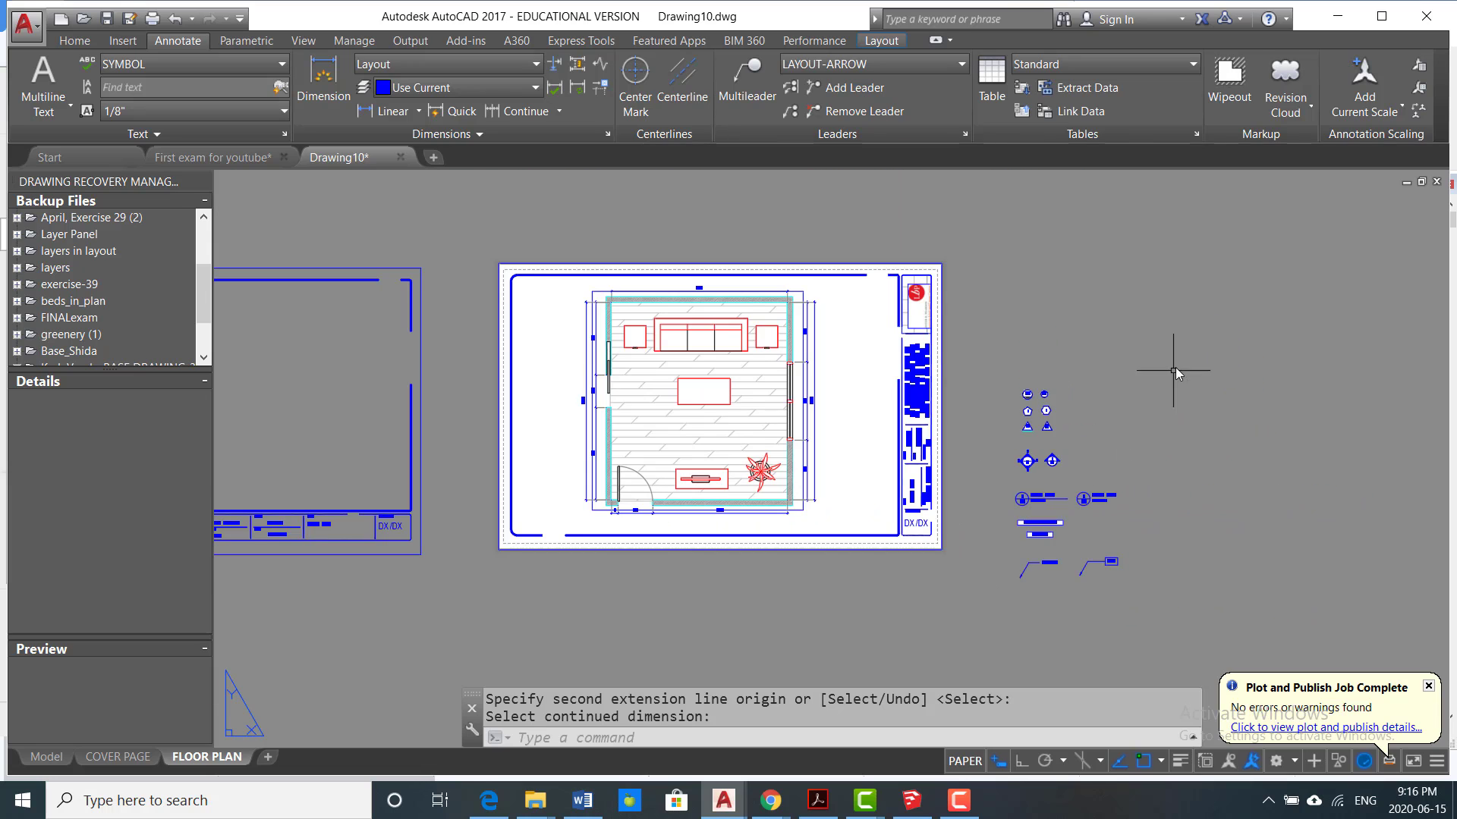
click(1180, 334)
click(1087, 371)
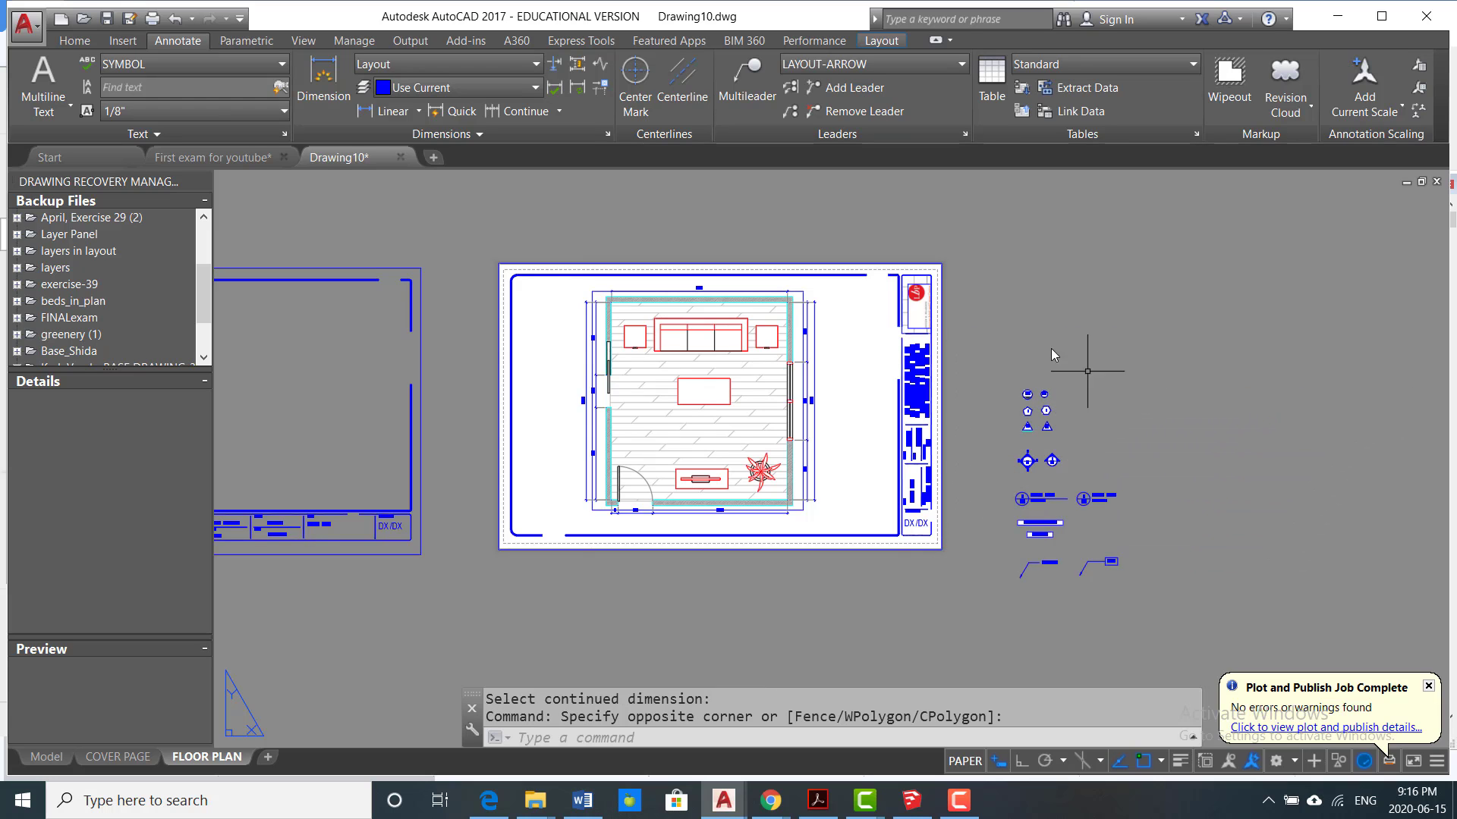
key(Escape)
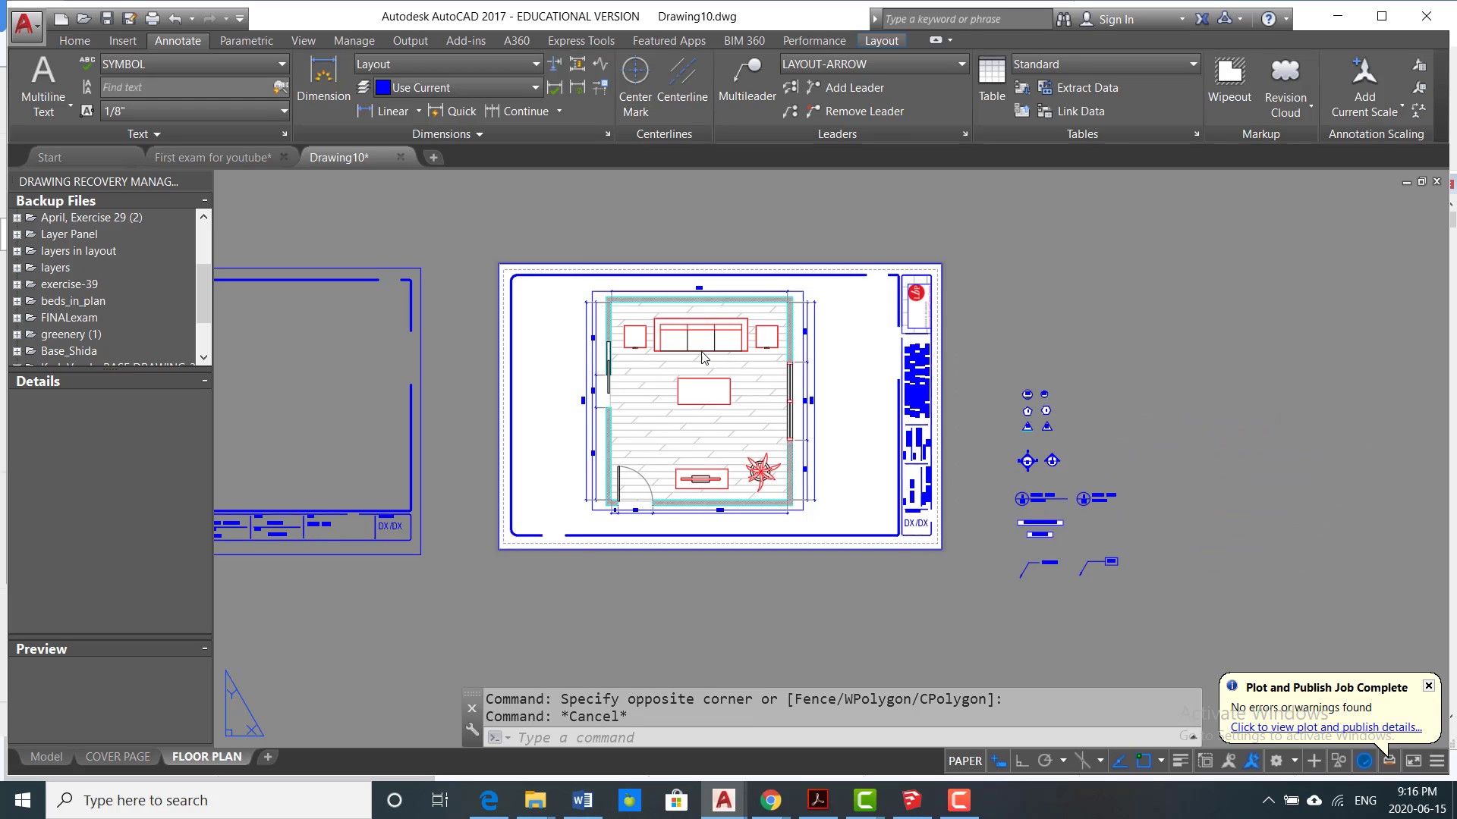
Step: Start inserting the DRAWING TITLE WITH LINE block at its default scale and rotation
text(I)
key(Return)
click(864, 283)
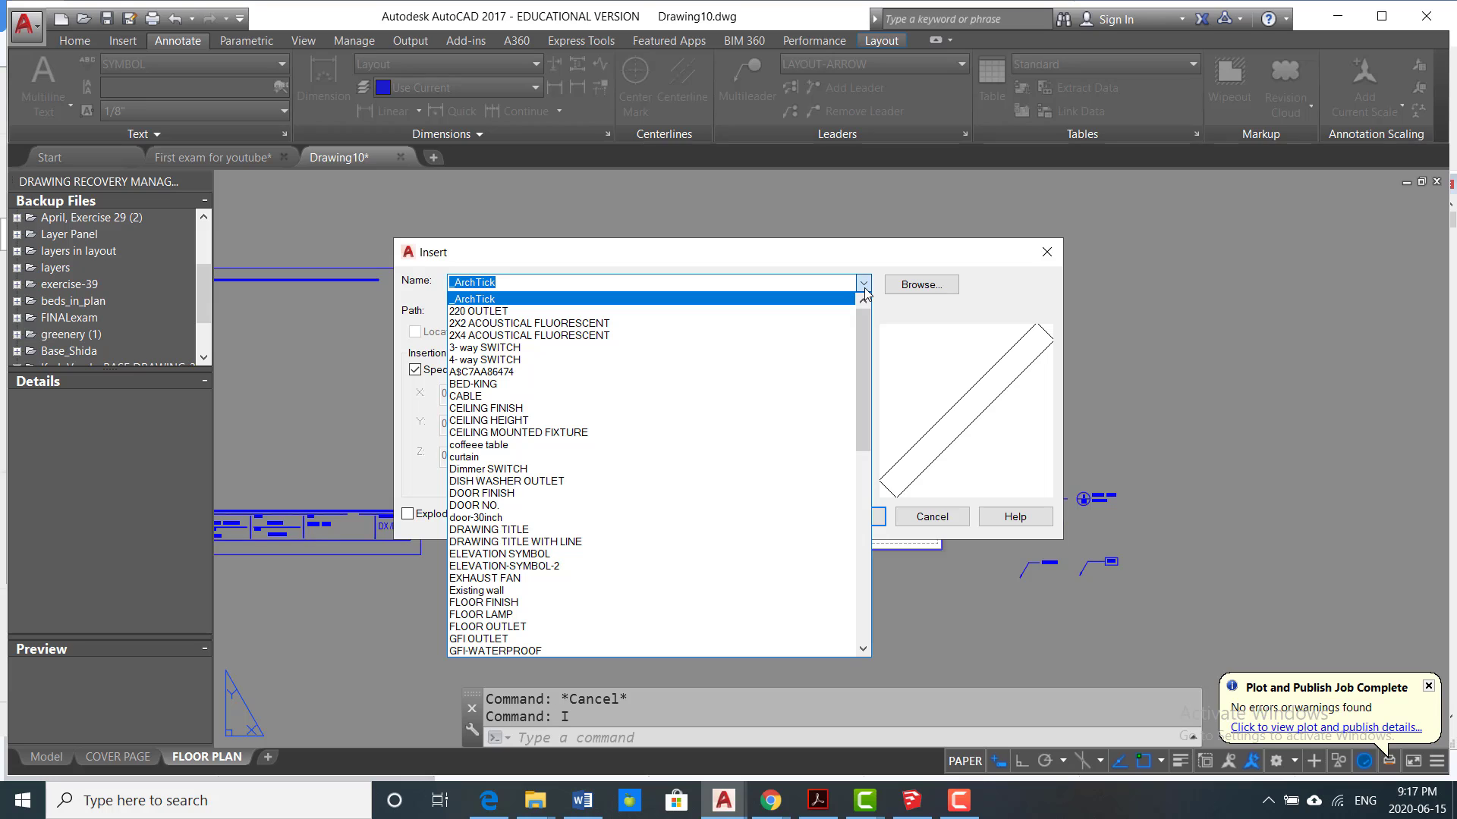
text(E)
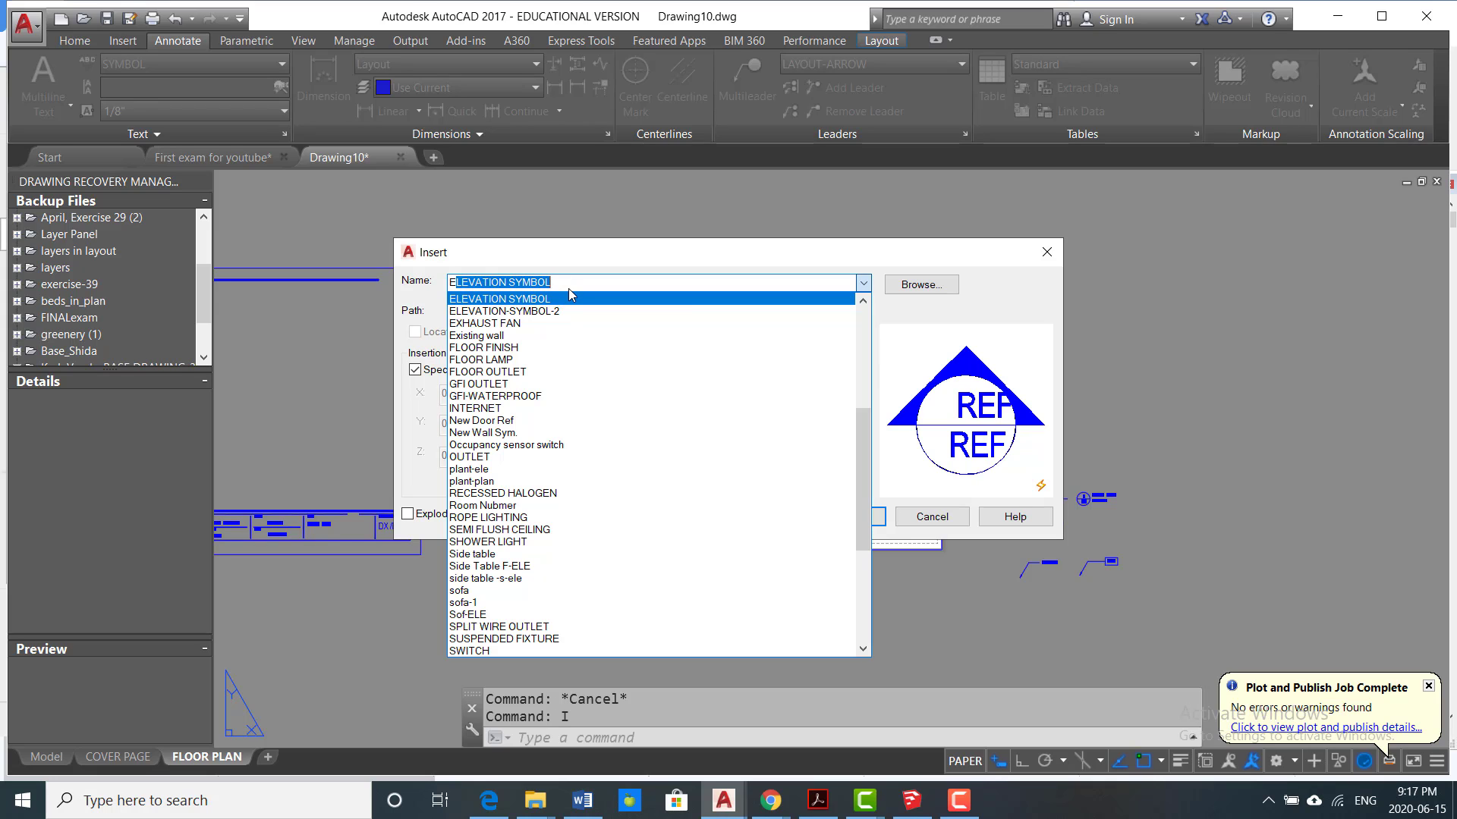
key(BackSpace)
key(BackSpace)
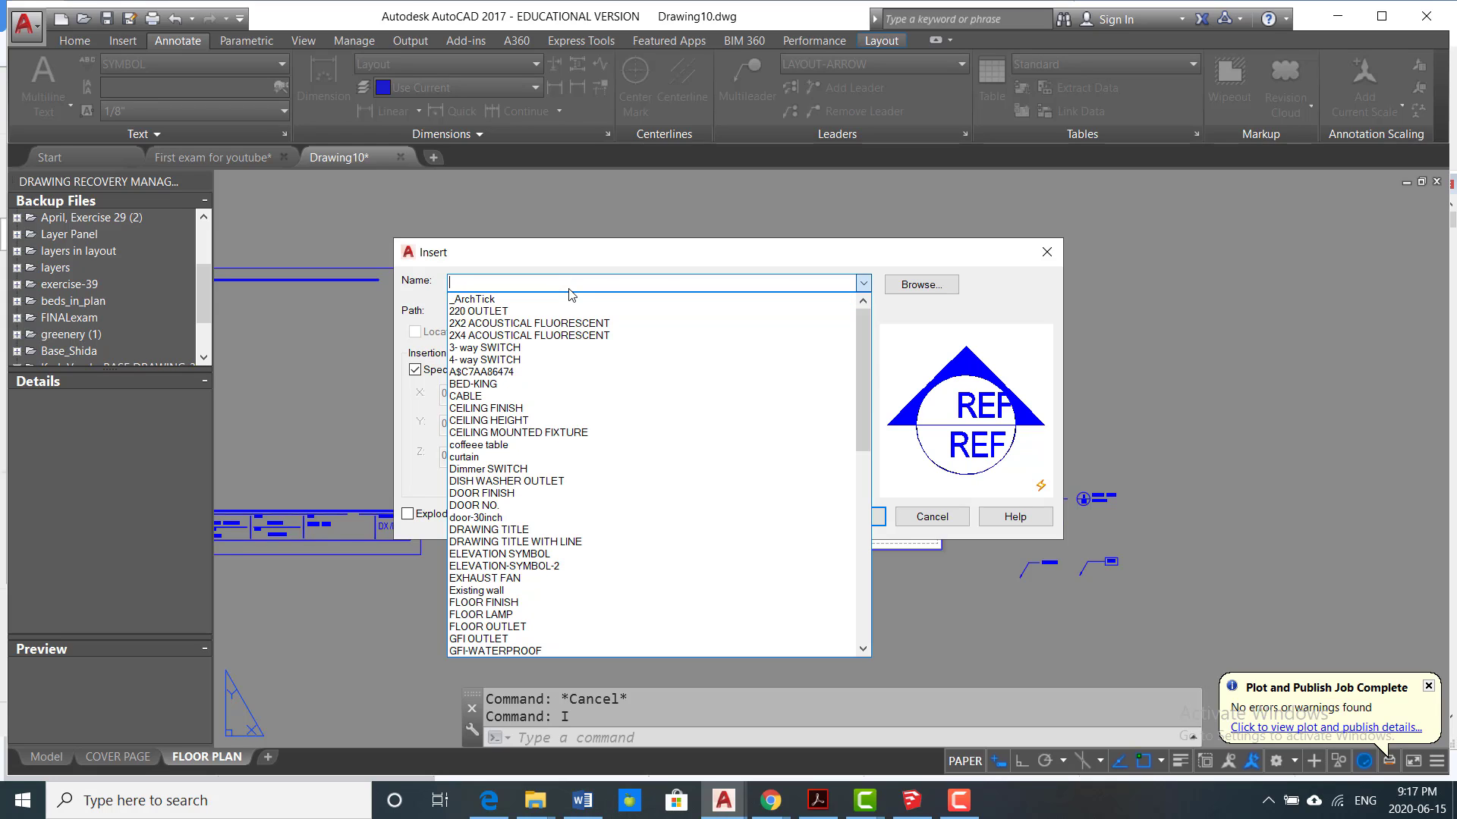
text(Dimmer SWITCH)
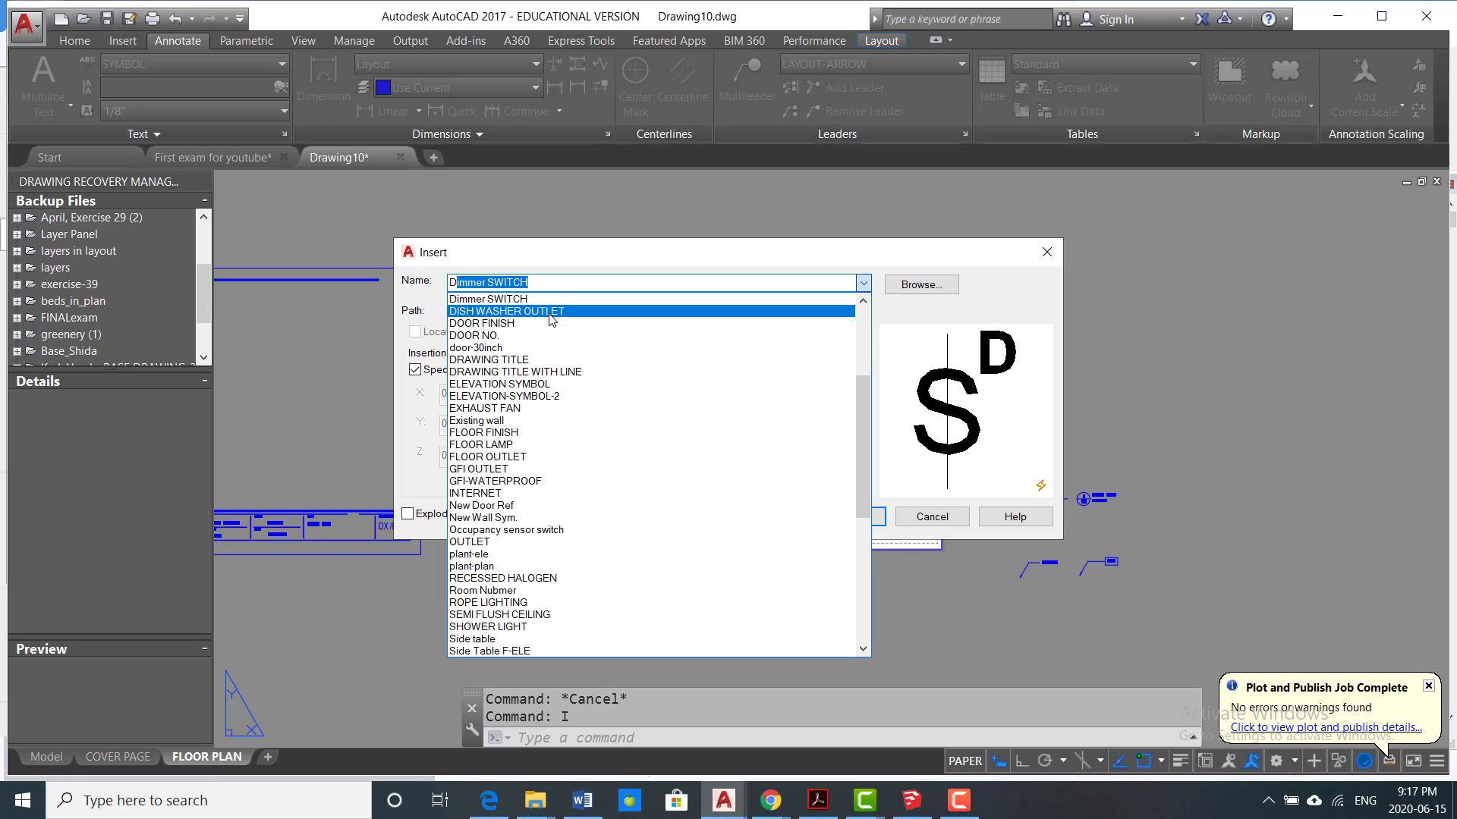
click(550, 360)
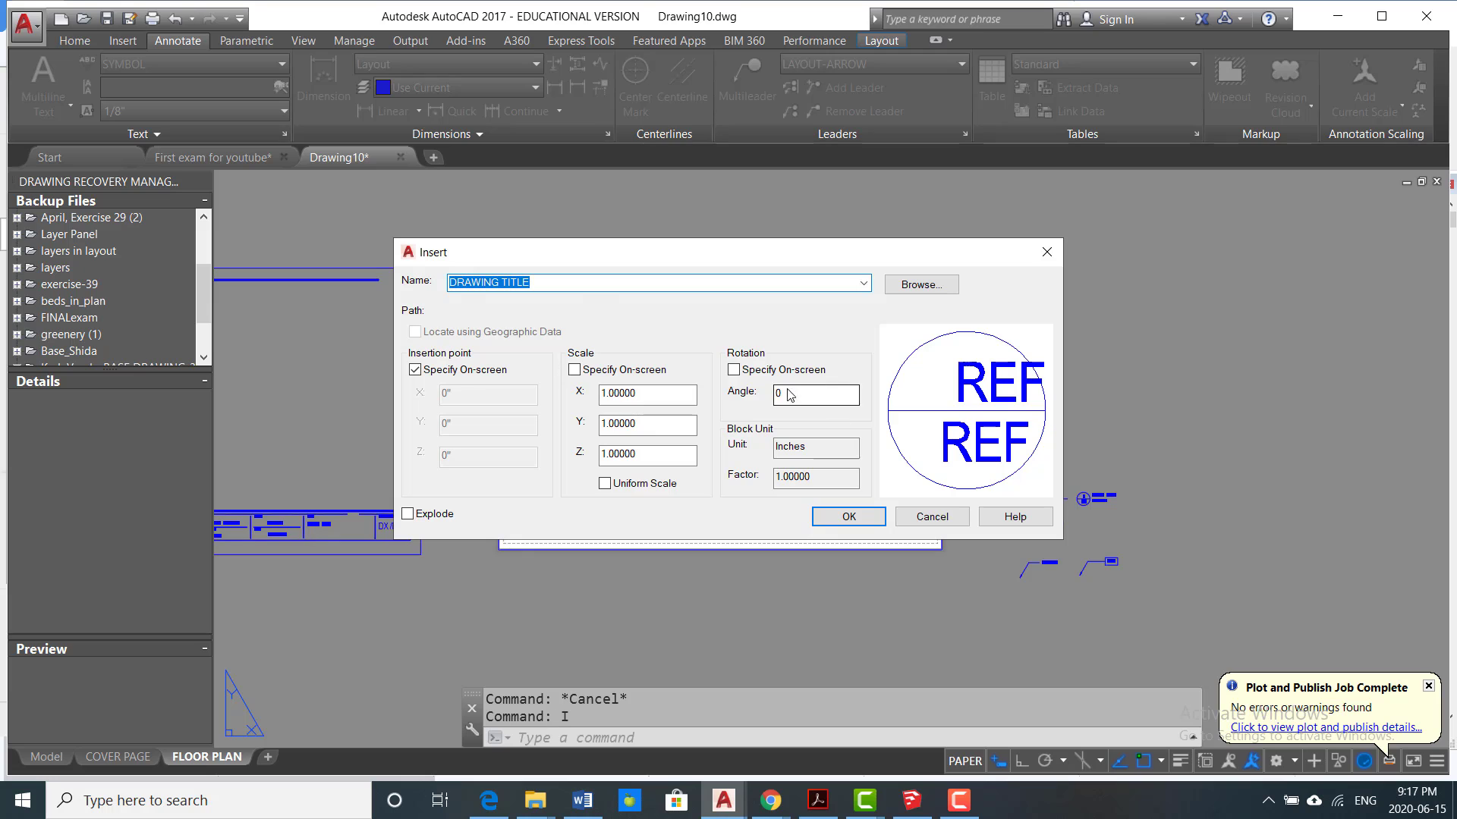
click(864, 283)
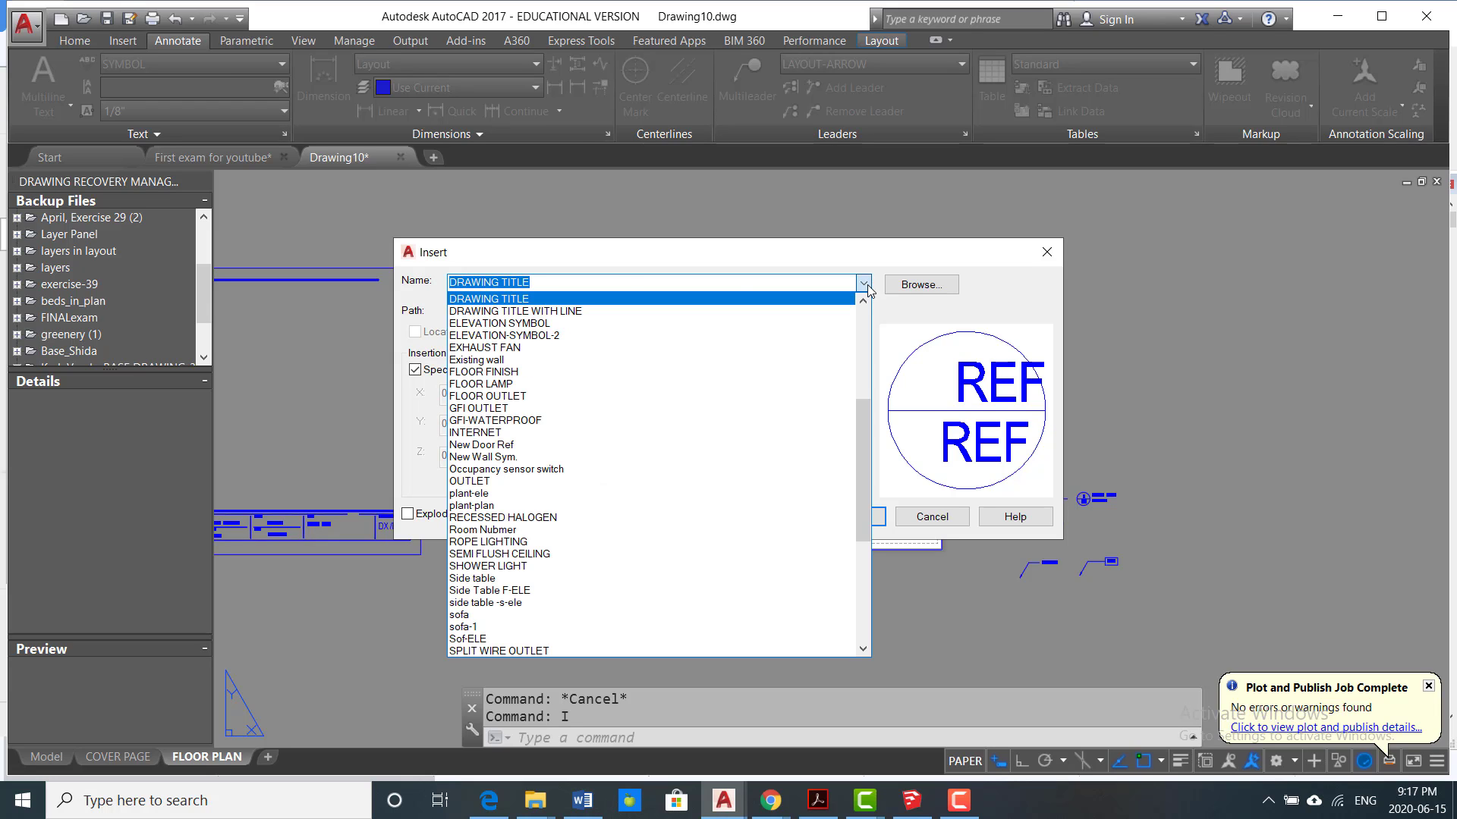
click(785, 312)
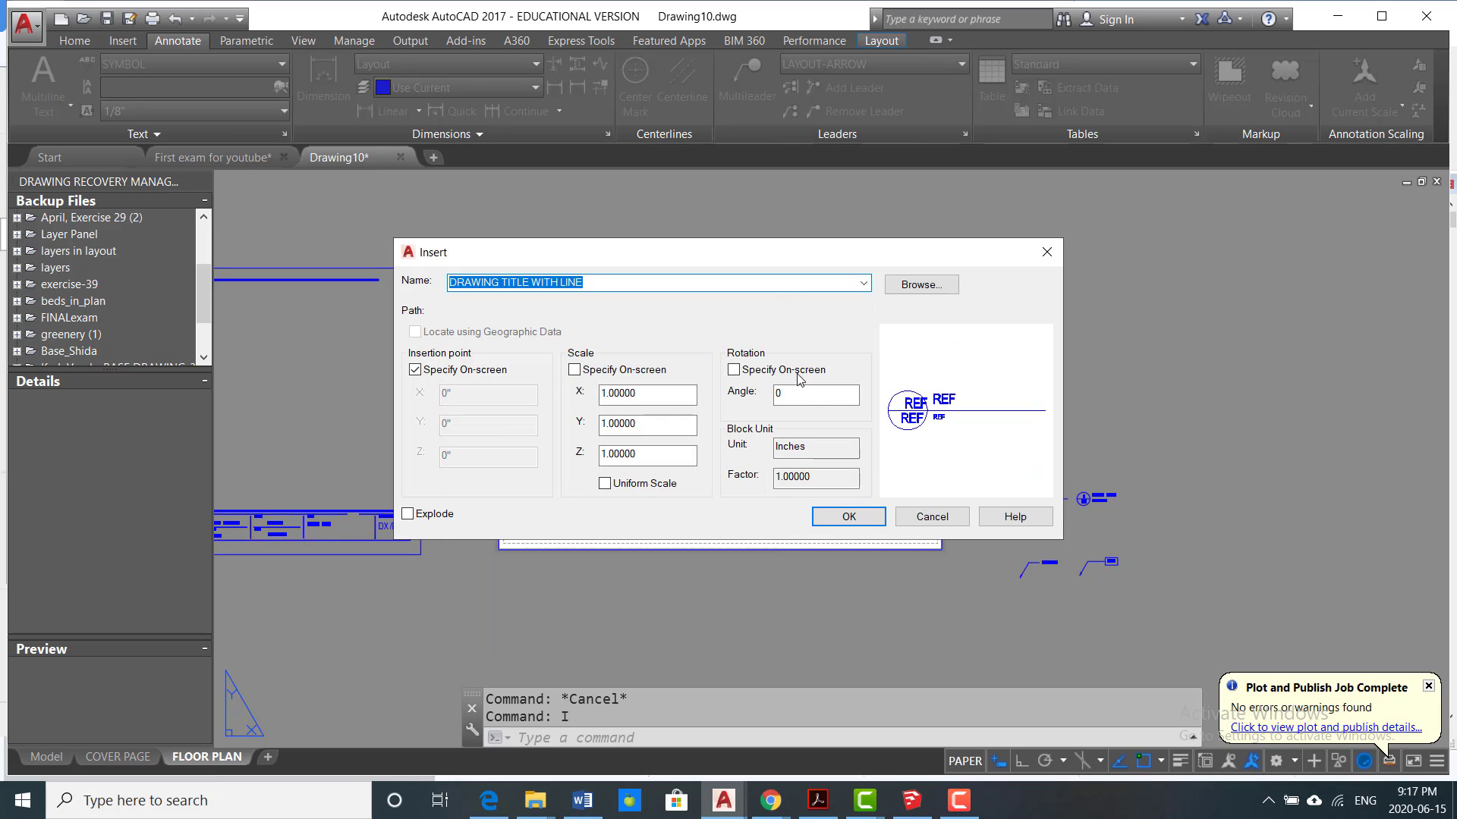
click(865, 515)
Step: Place the drawing title just below the lower wall's dimensions near the door, with its scale attribute set to 1/2"=1'-0"
scroll(751, 523, up, 6)
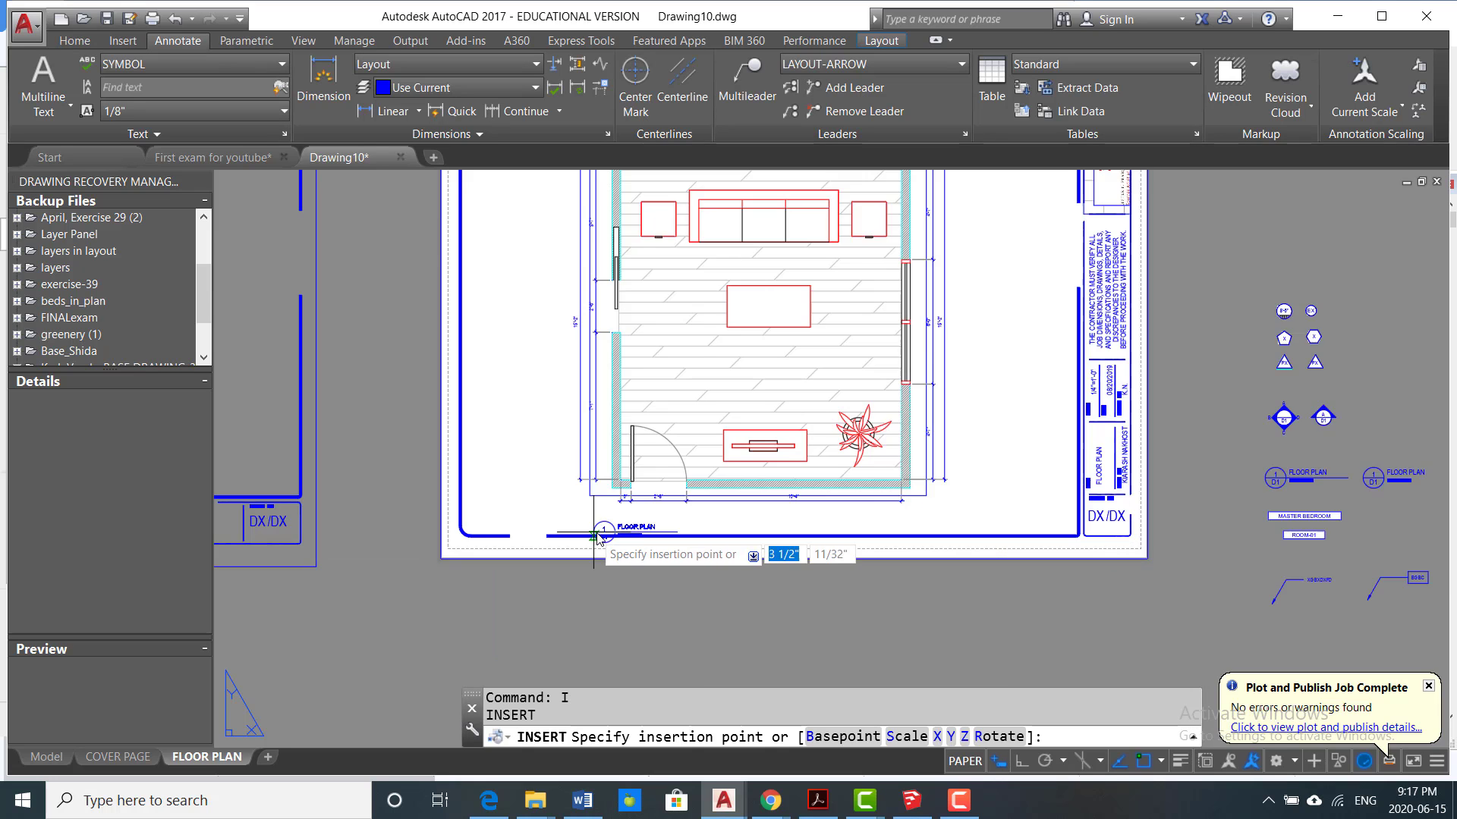
scroll(565, 427, up, 4)
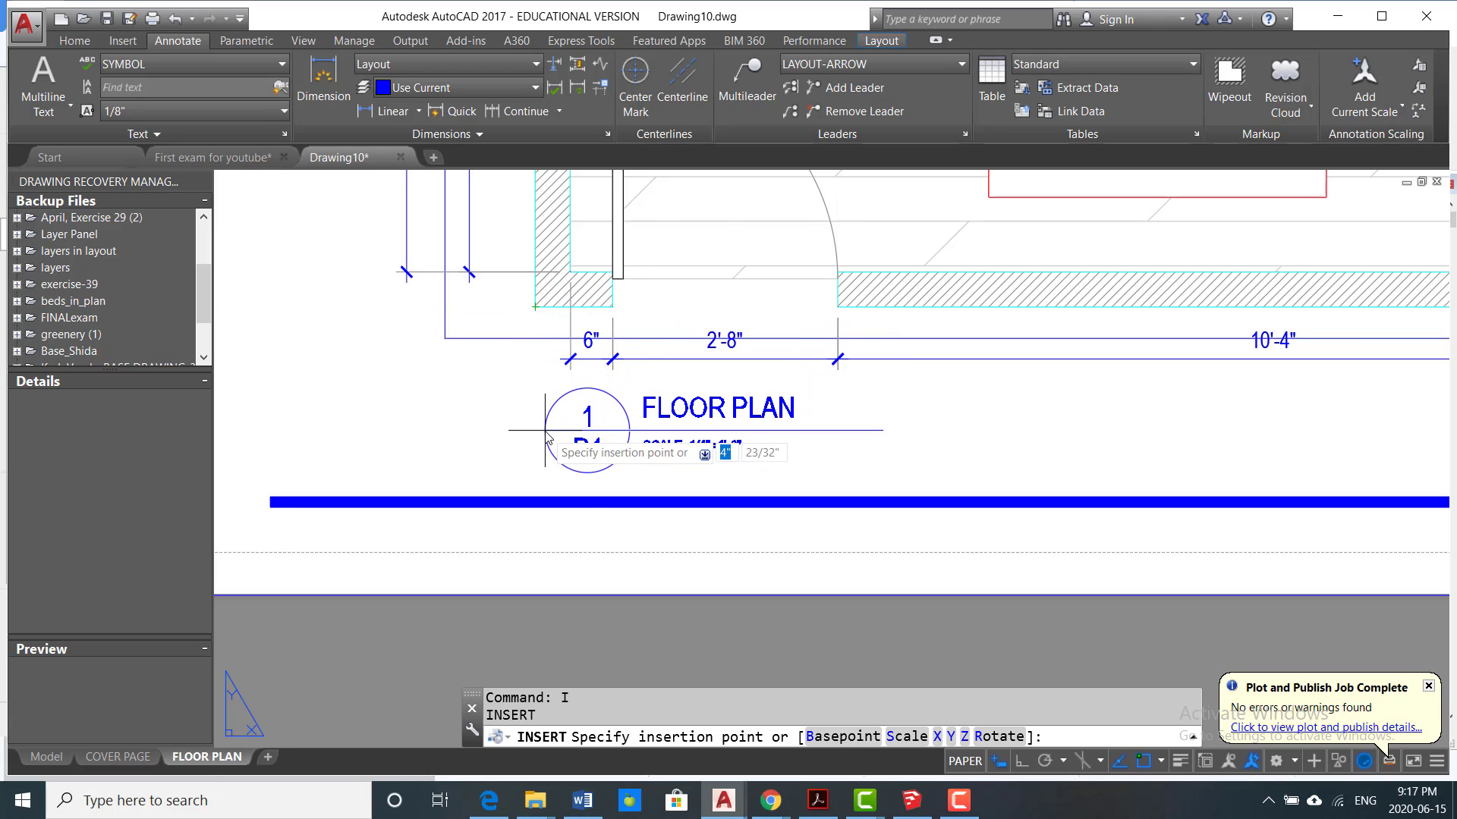
click(563, 453)
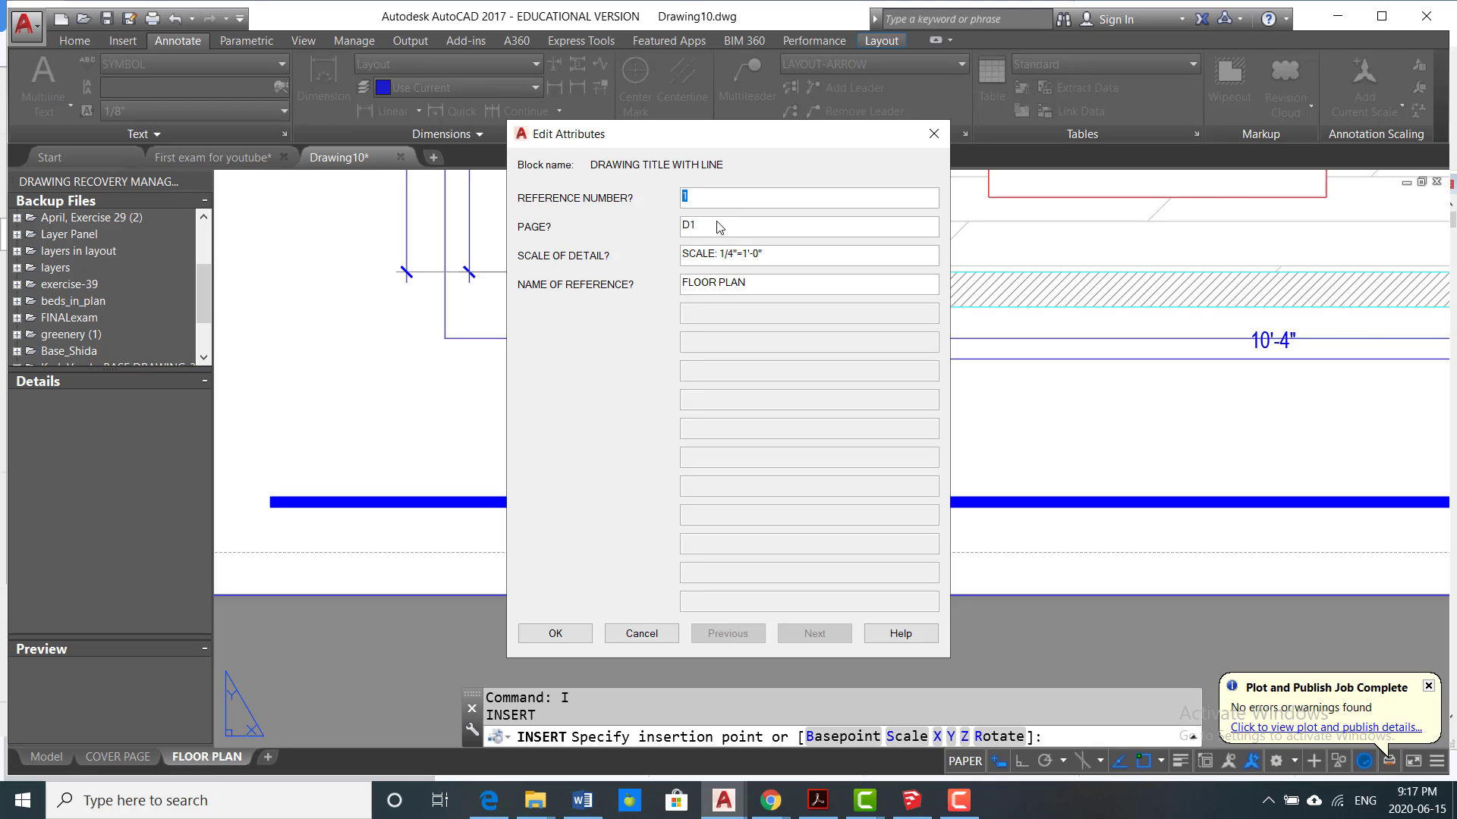
click(738, 259)
key(BackSpace)
text(2)
click(554, 635)
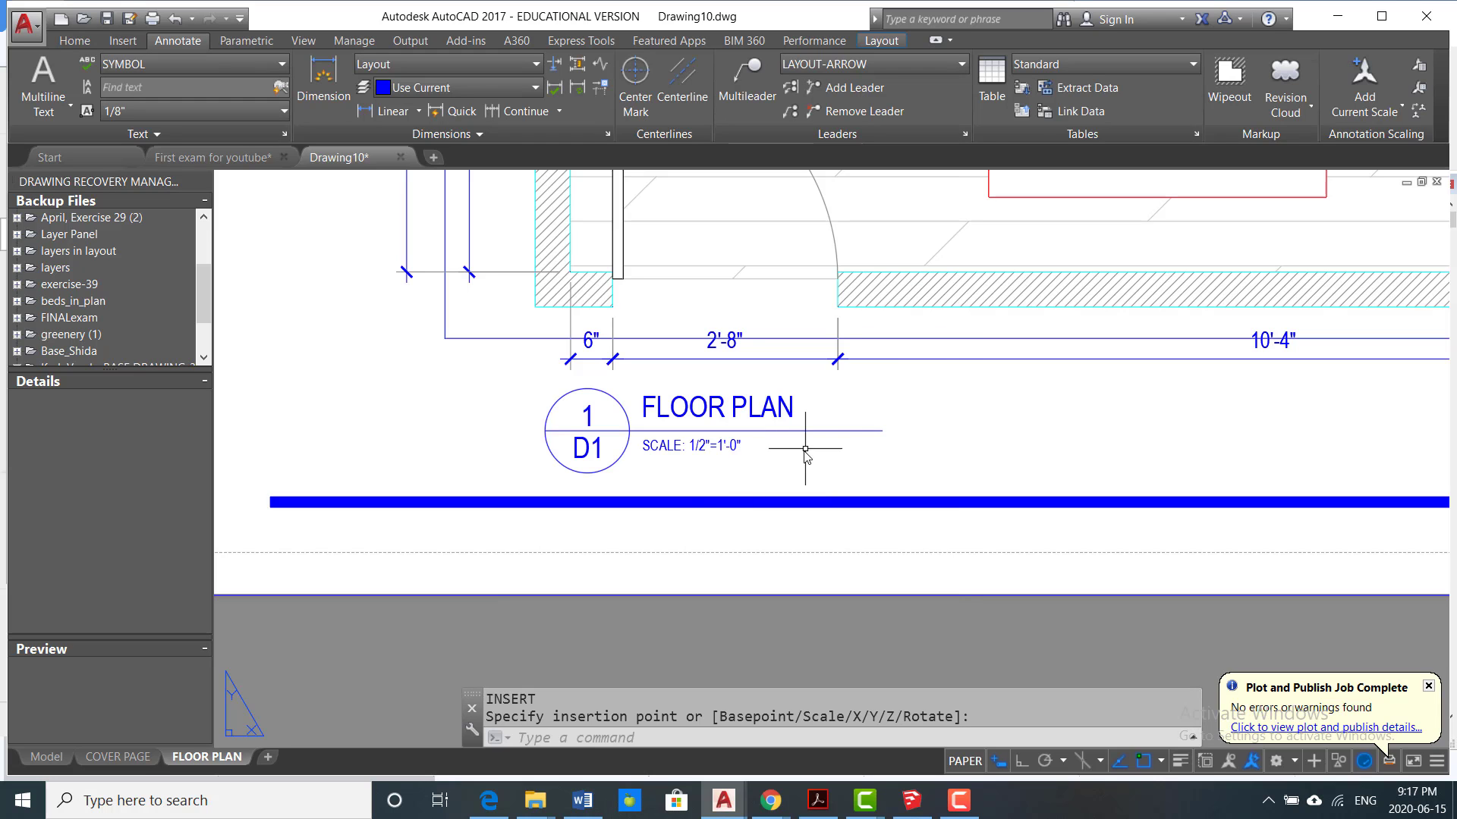
Step: Open the plot settings for the FLOOR PLAN layout as a single sheet and apply the previous plot's page setup
scroll(633, 460, down, 5)
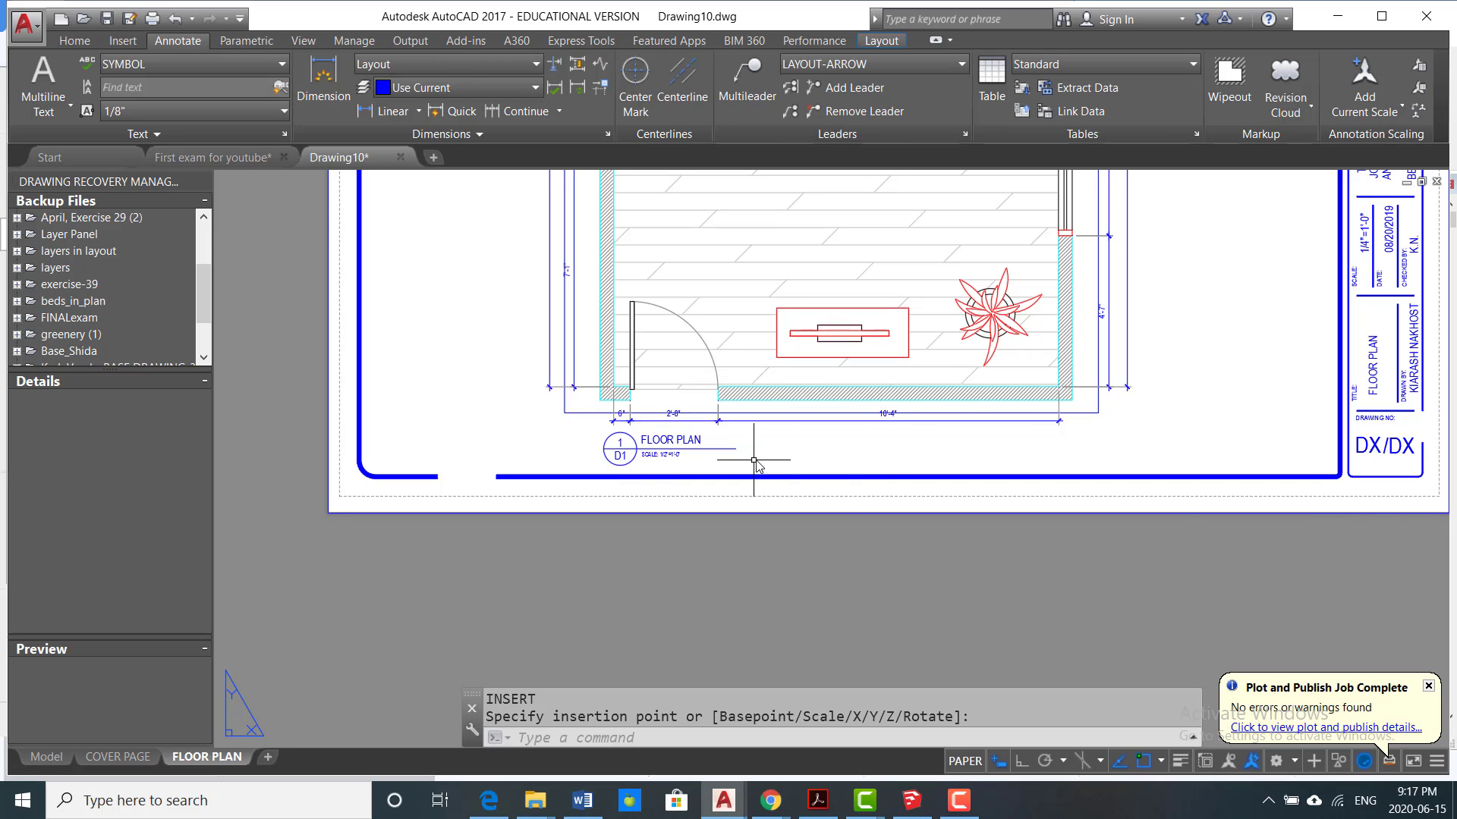
scroll(756, 466, down, 3)
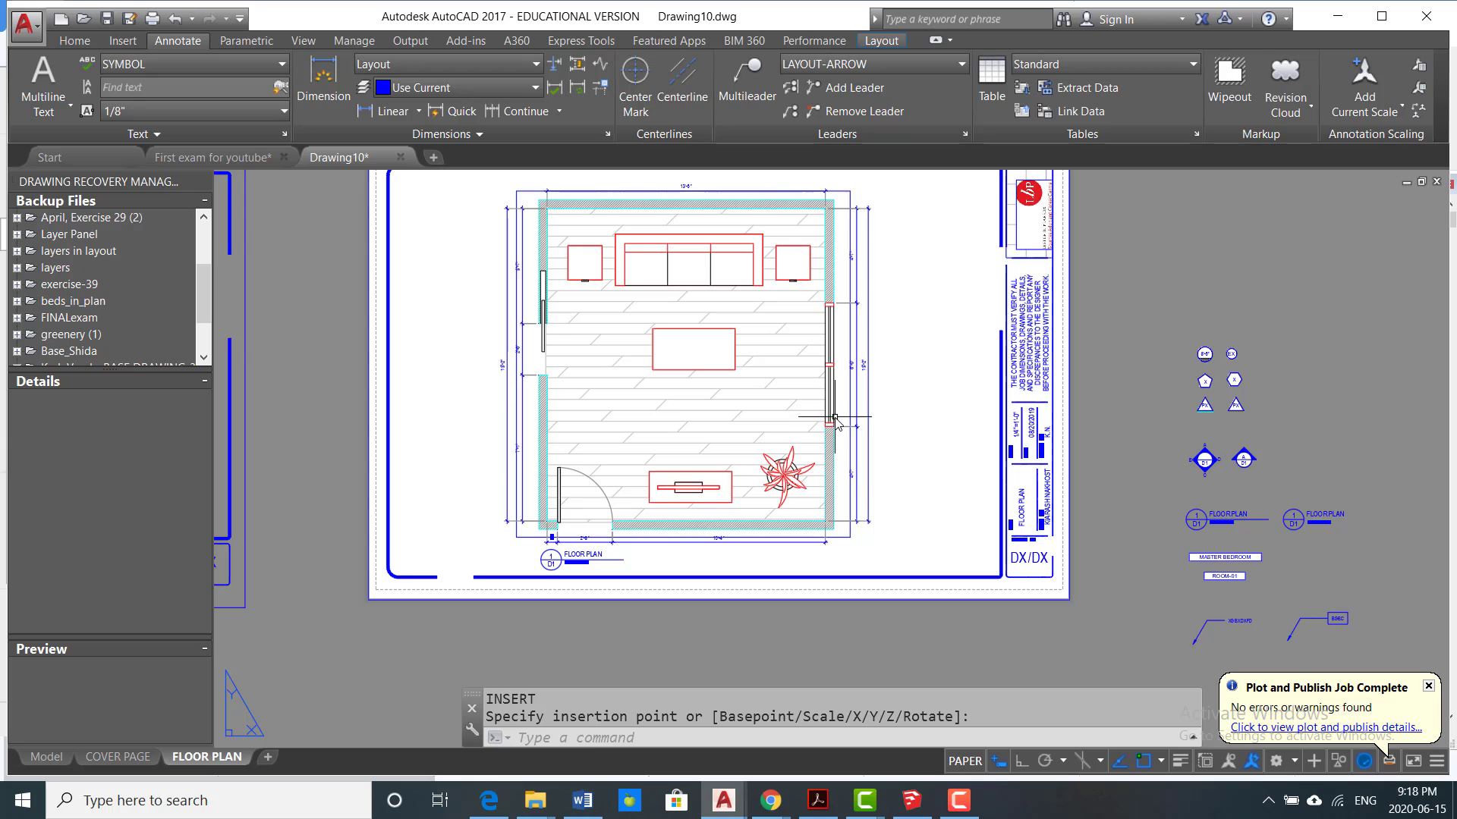
scroll(683, 452, down, 2)
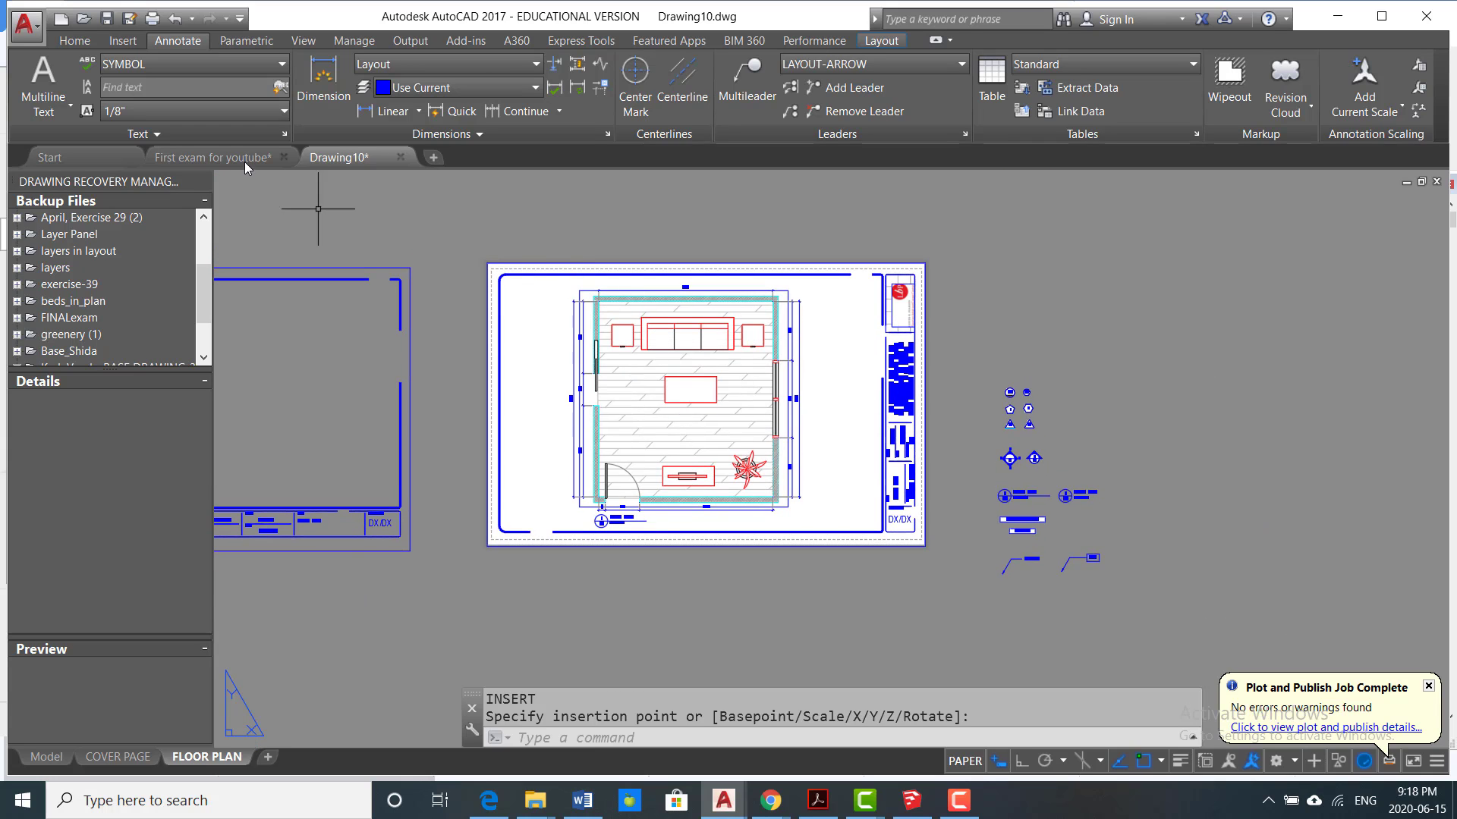
click(154, 18)
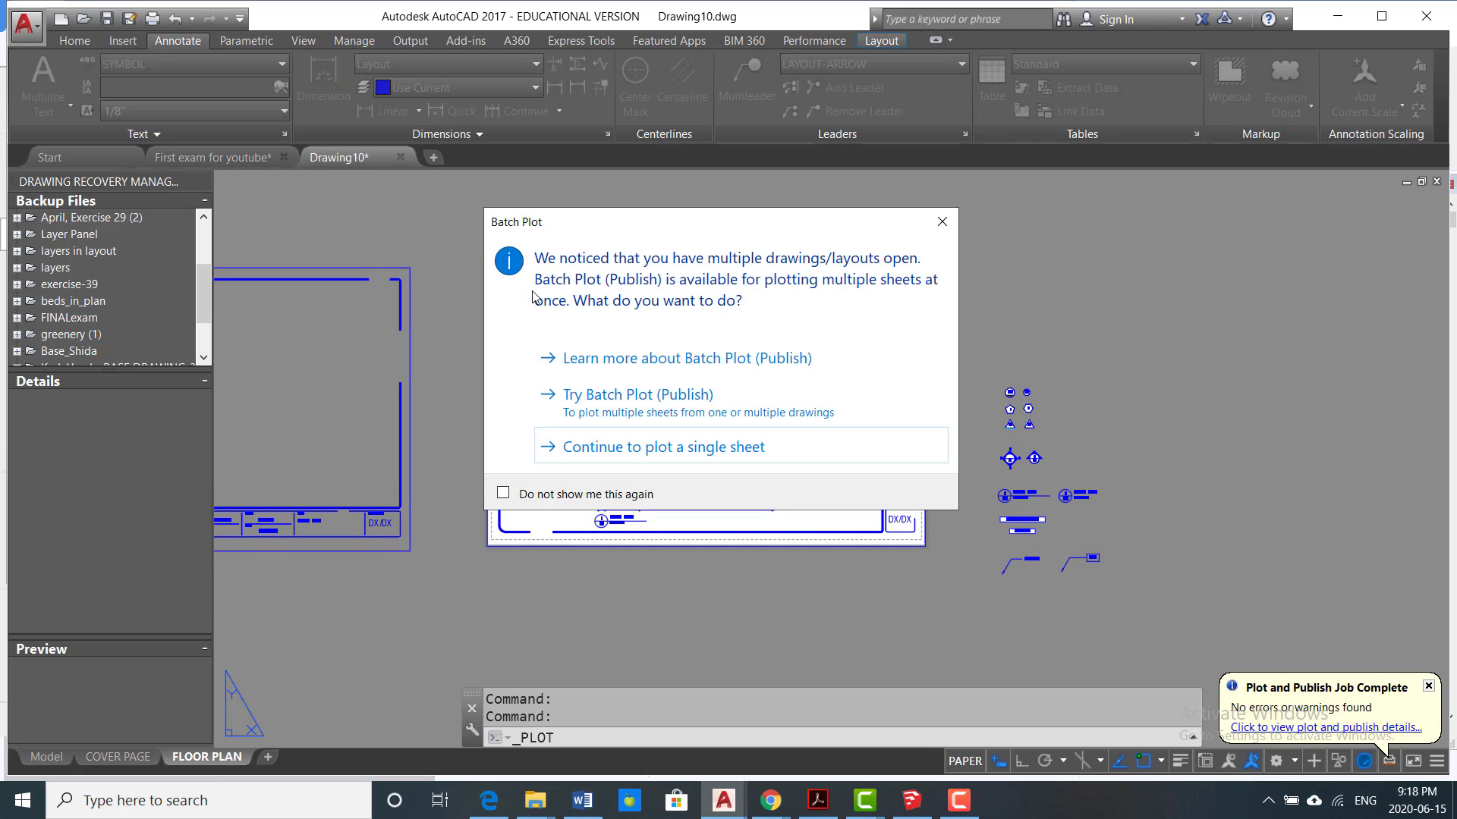
click(672, 450)
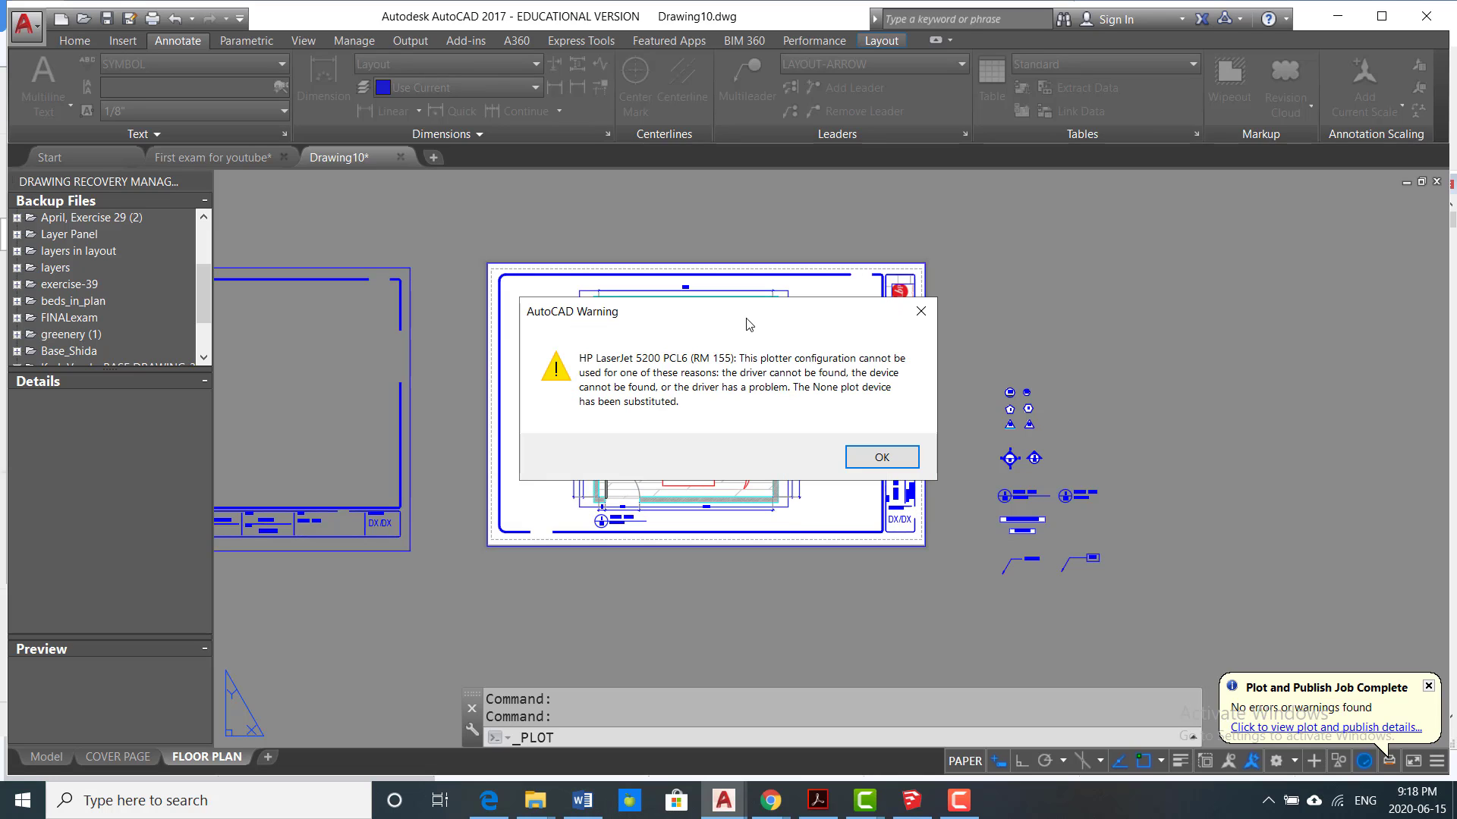
click(878, 456)
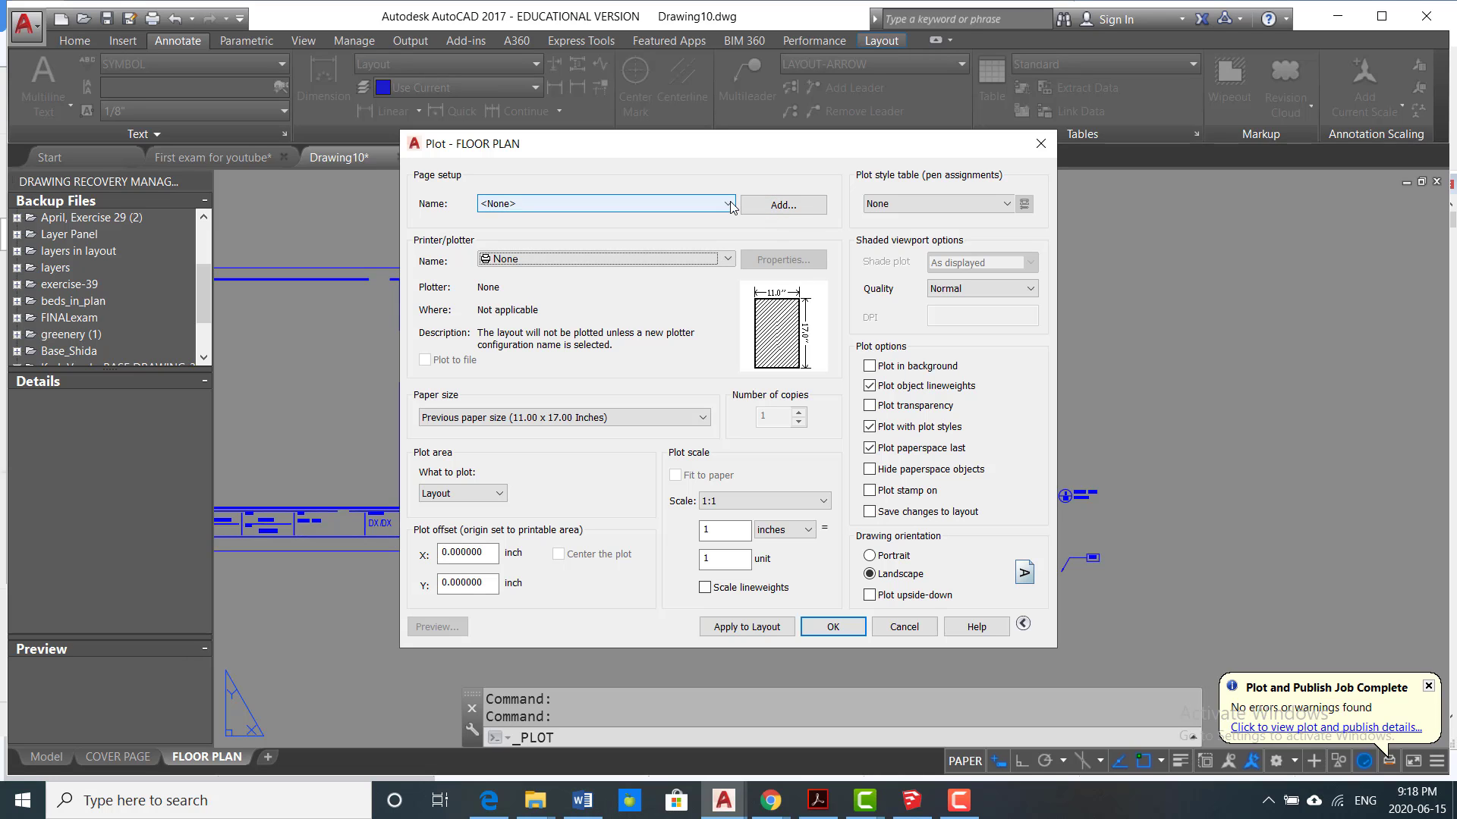
click(679, 204)
click(668, 229)
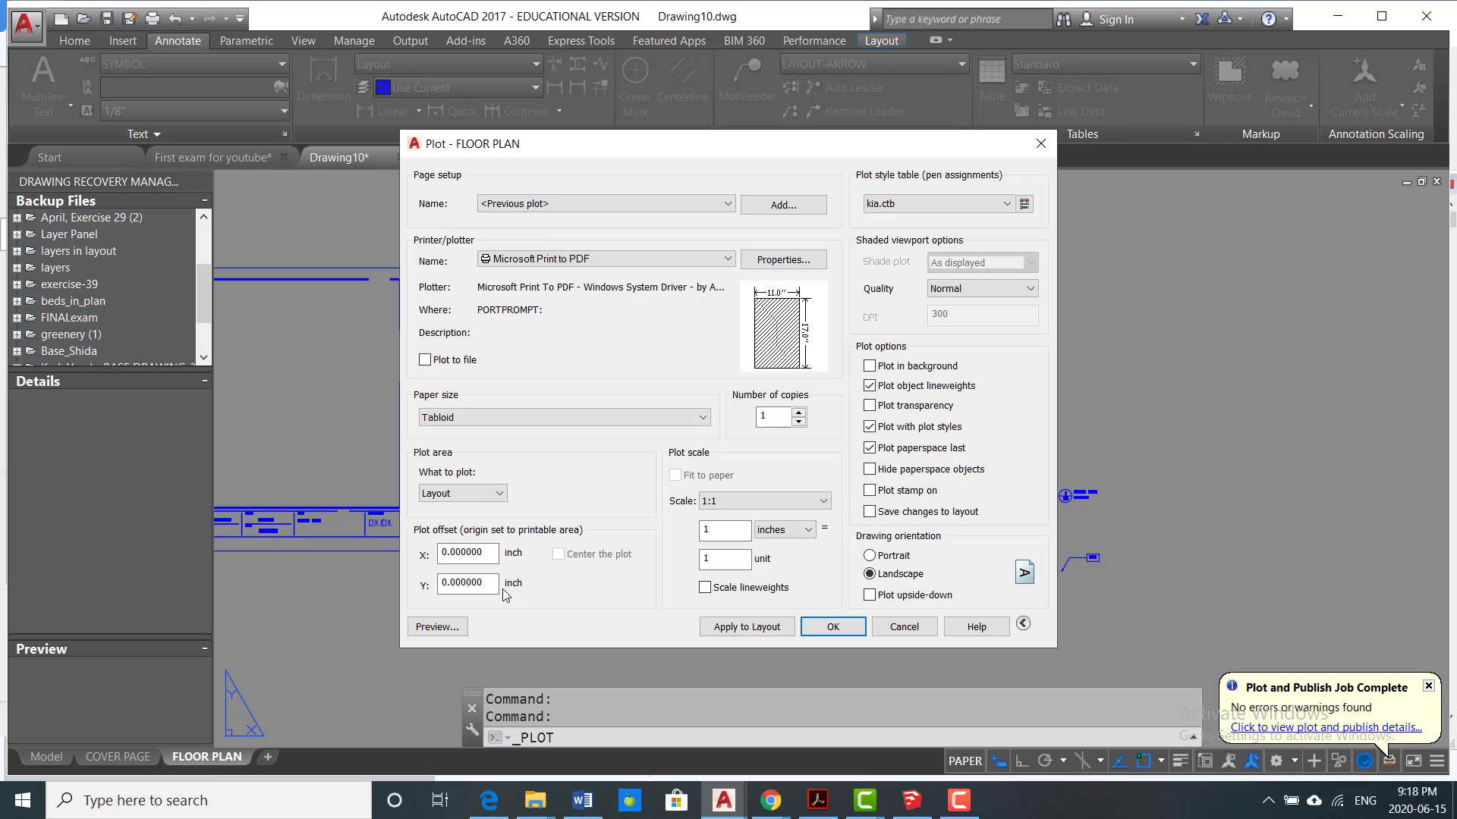
Step: Preview the plot and examine the drawing title, the wall dimensions, and the lineweights of the walls, window and plant
click(437, 626)
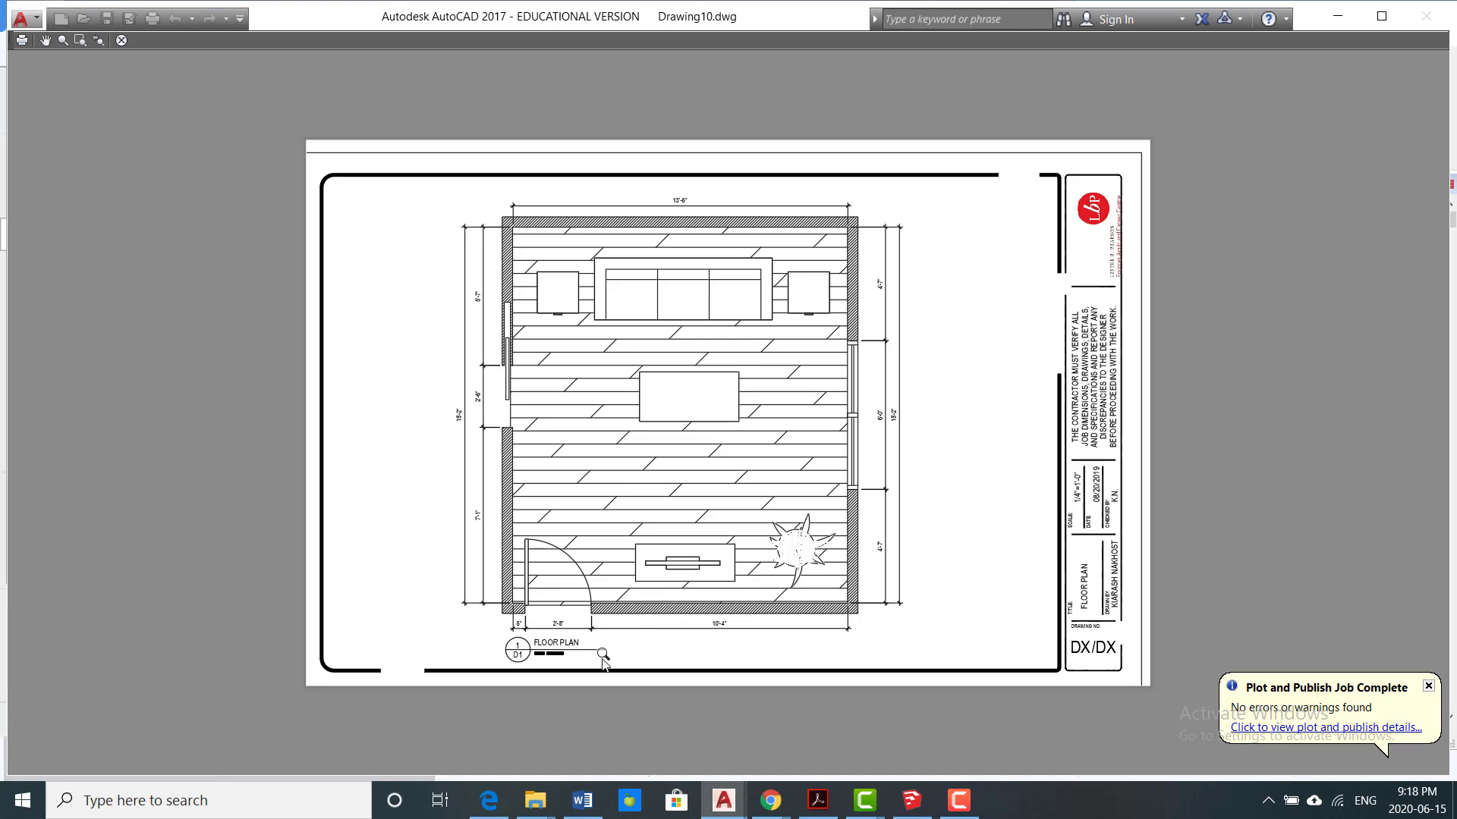
scroll(659, 653, up, 2)
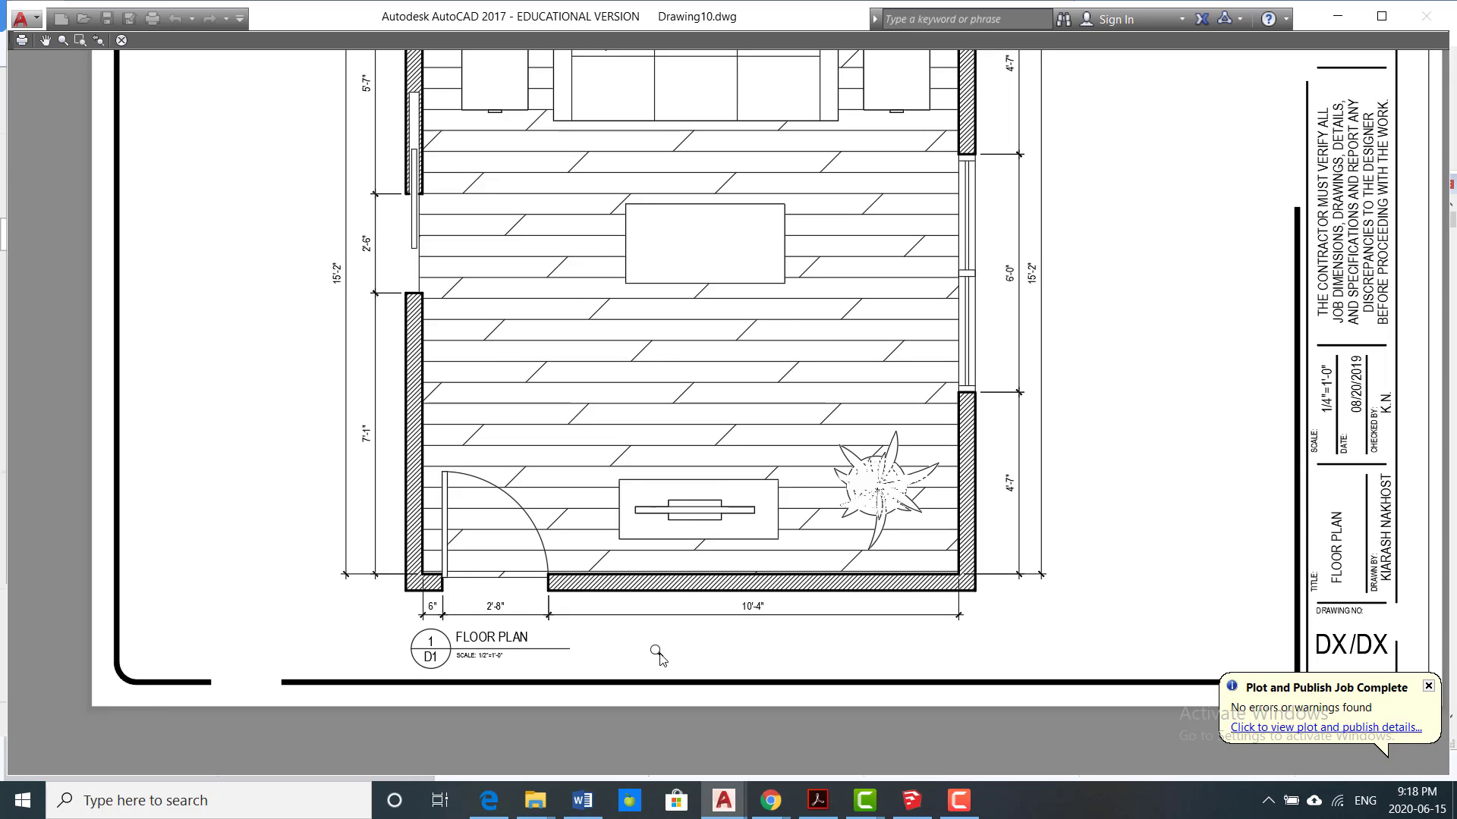
scroll(656, 654, down, 2)
scroll(927, 438, up, 2)
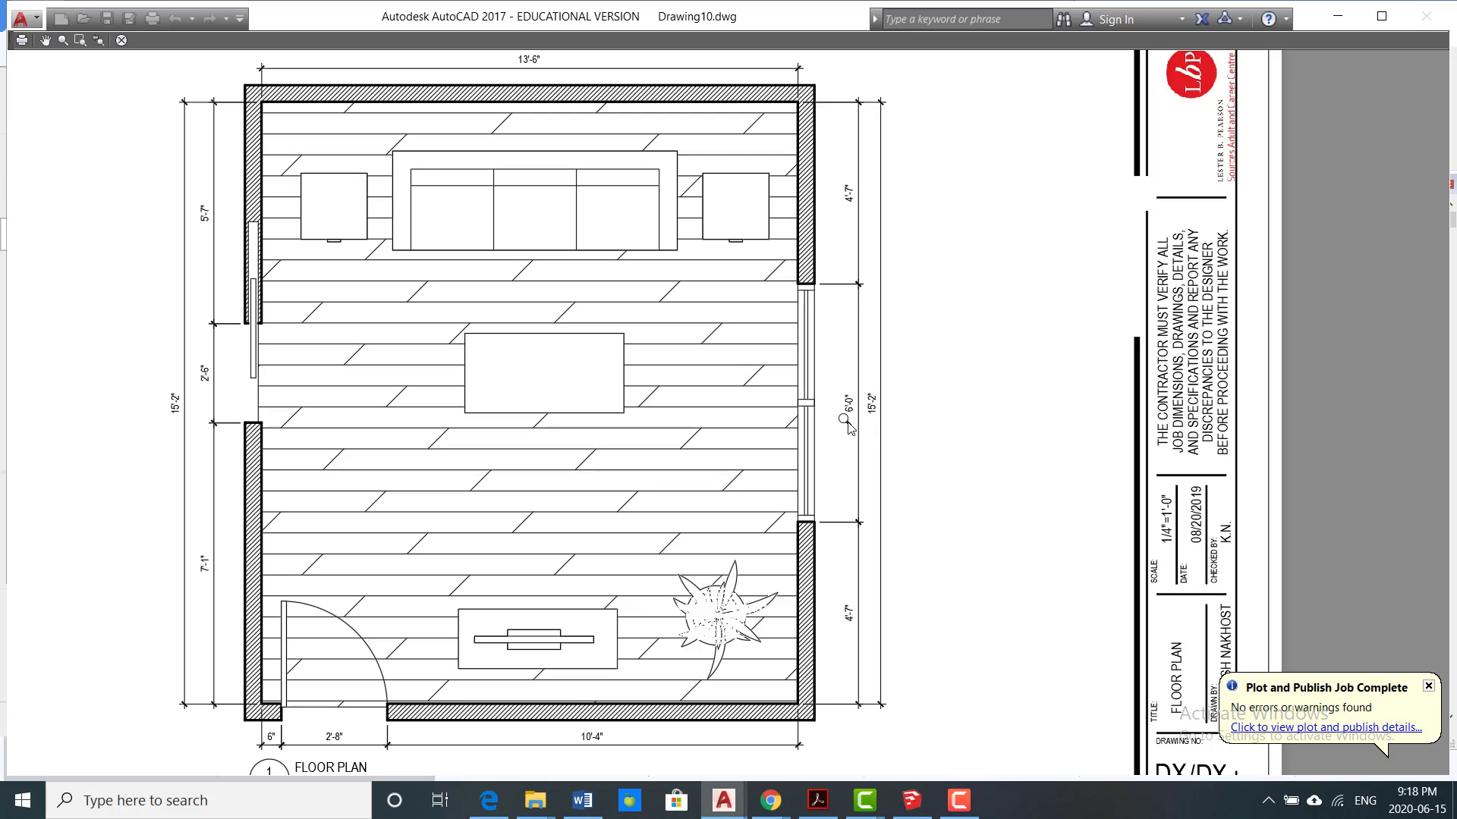
scroll(849, 427, down, 2)
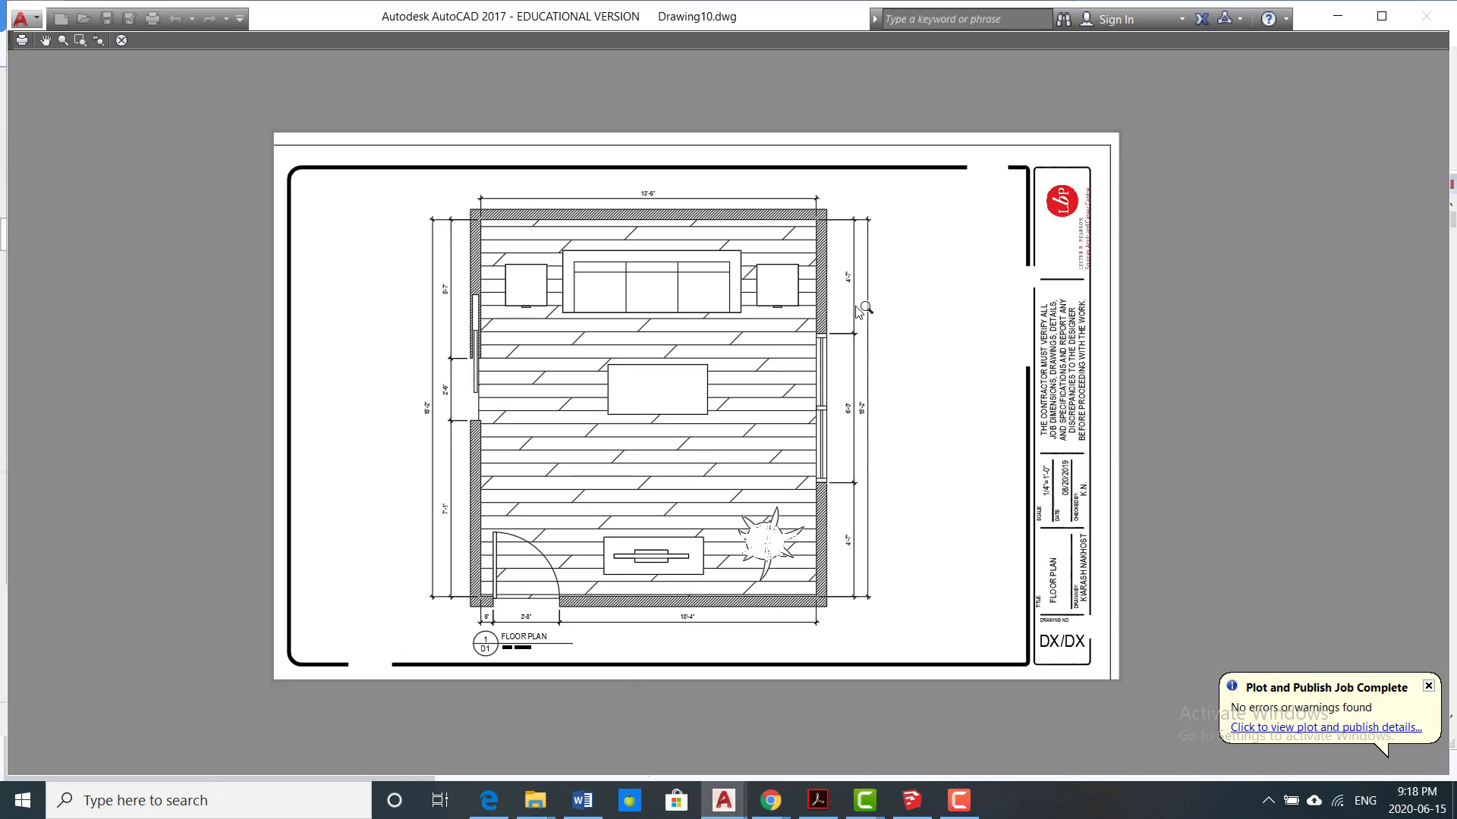
scroll(704, 200, up, 2)
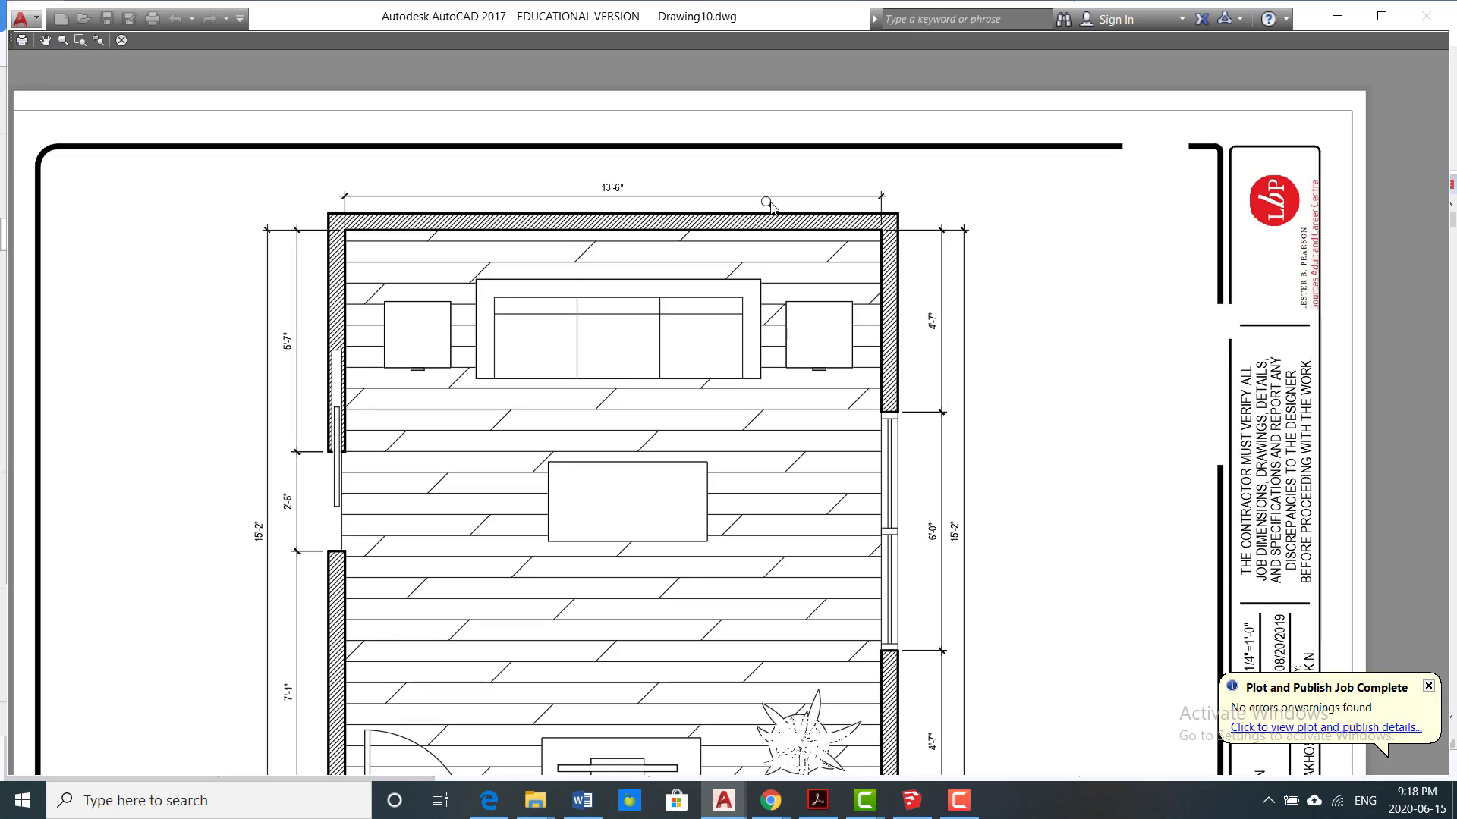
scroll(771, 228, down, 2)
scroll(743, 503, up, 4)
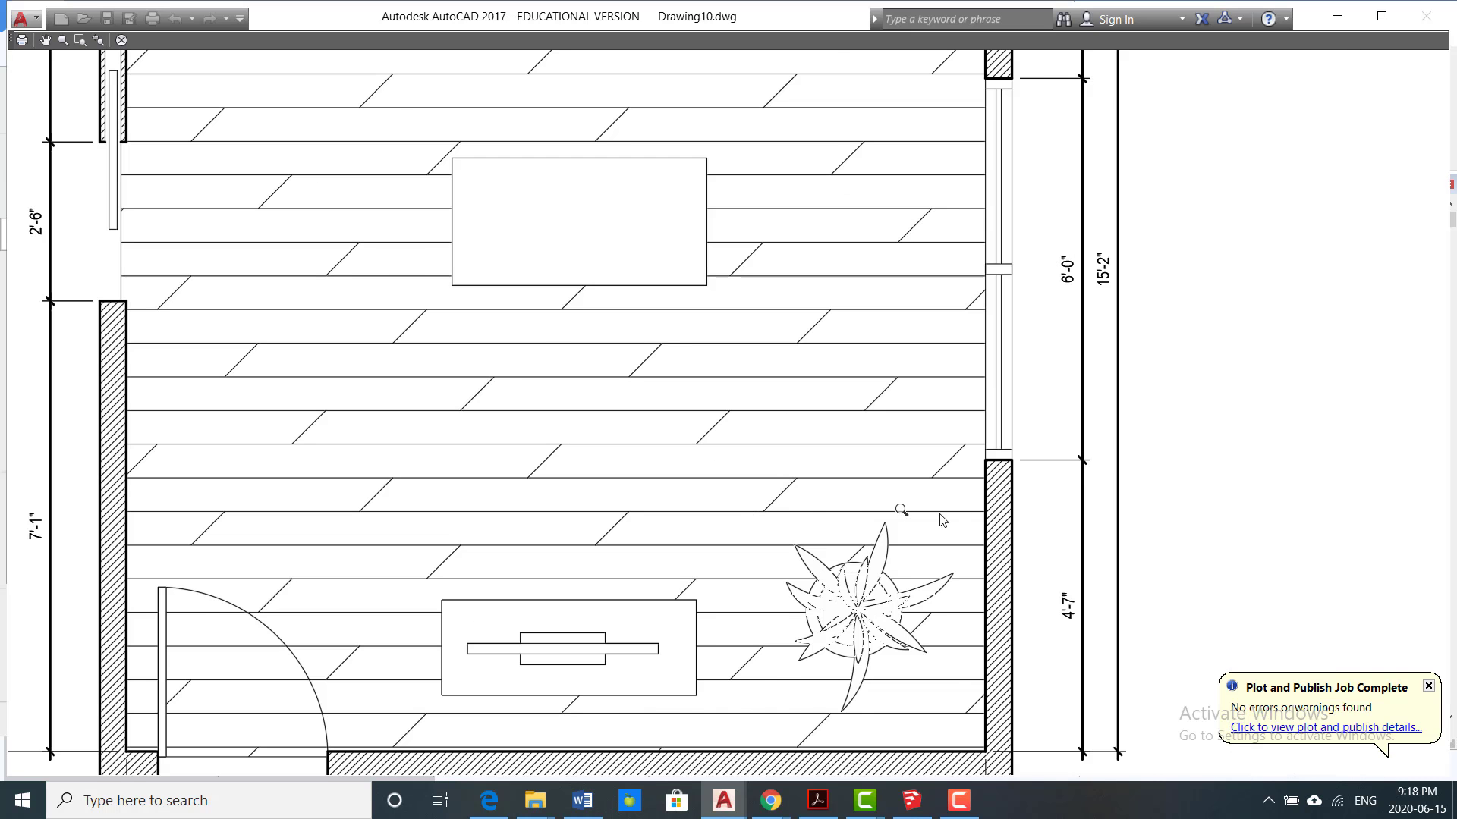
scroll(1023, 525, up, 4)
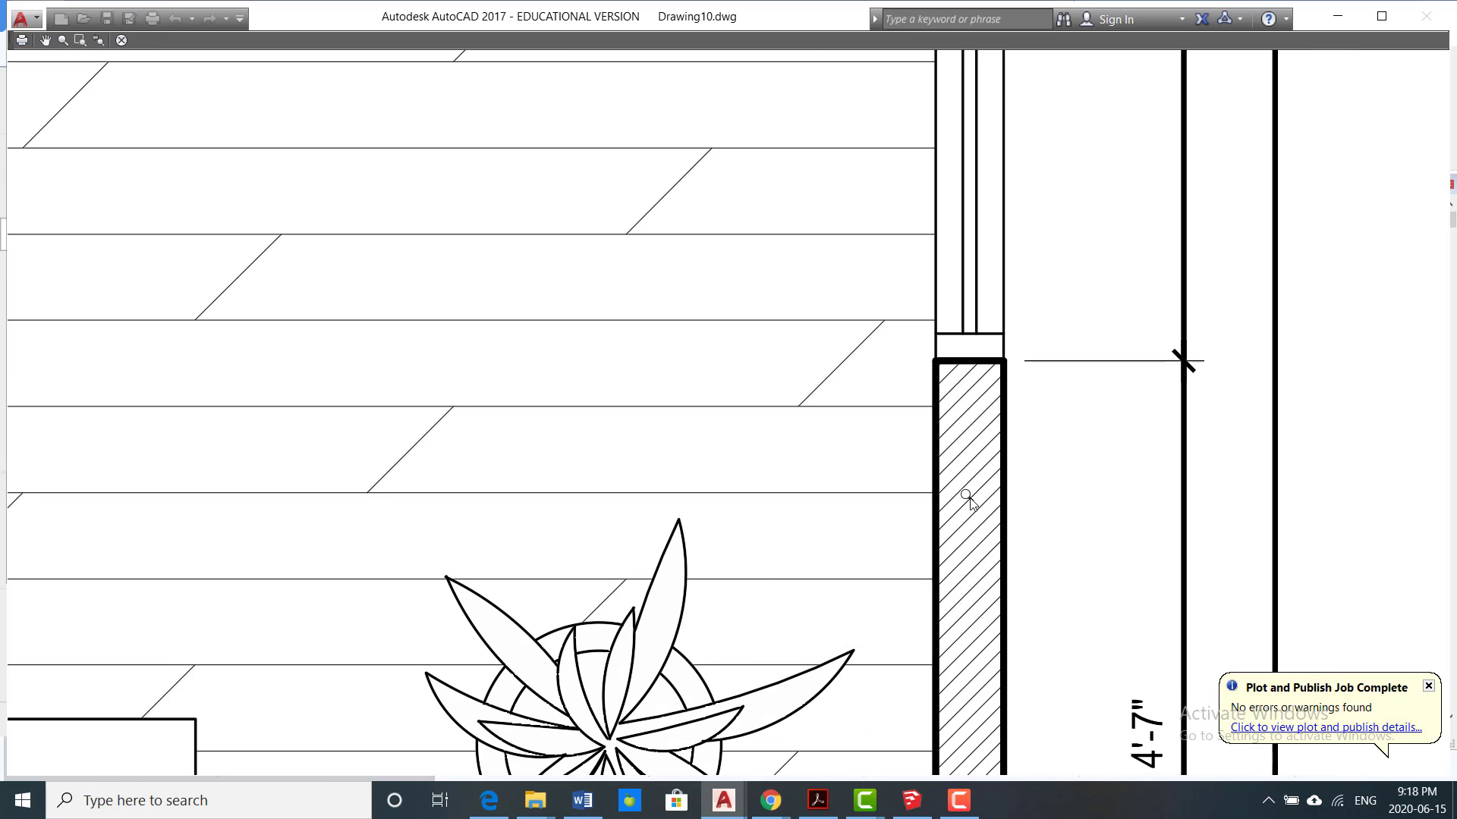
scroll(970, 500, down, 4)
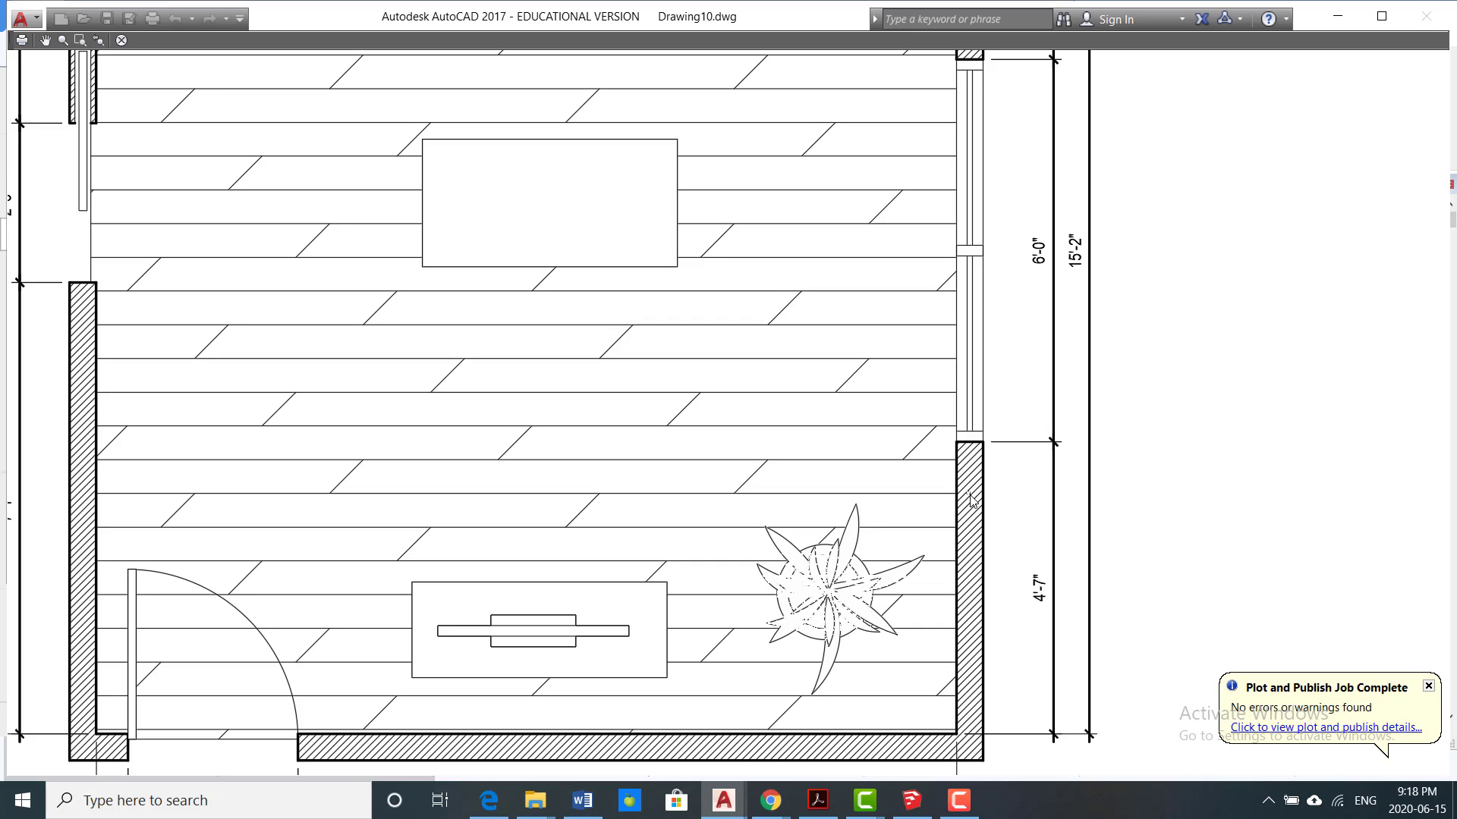
scroll(970, 500, down, 2)
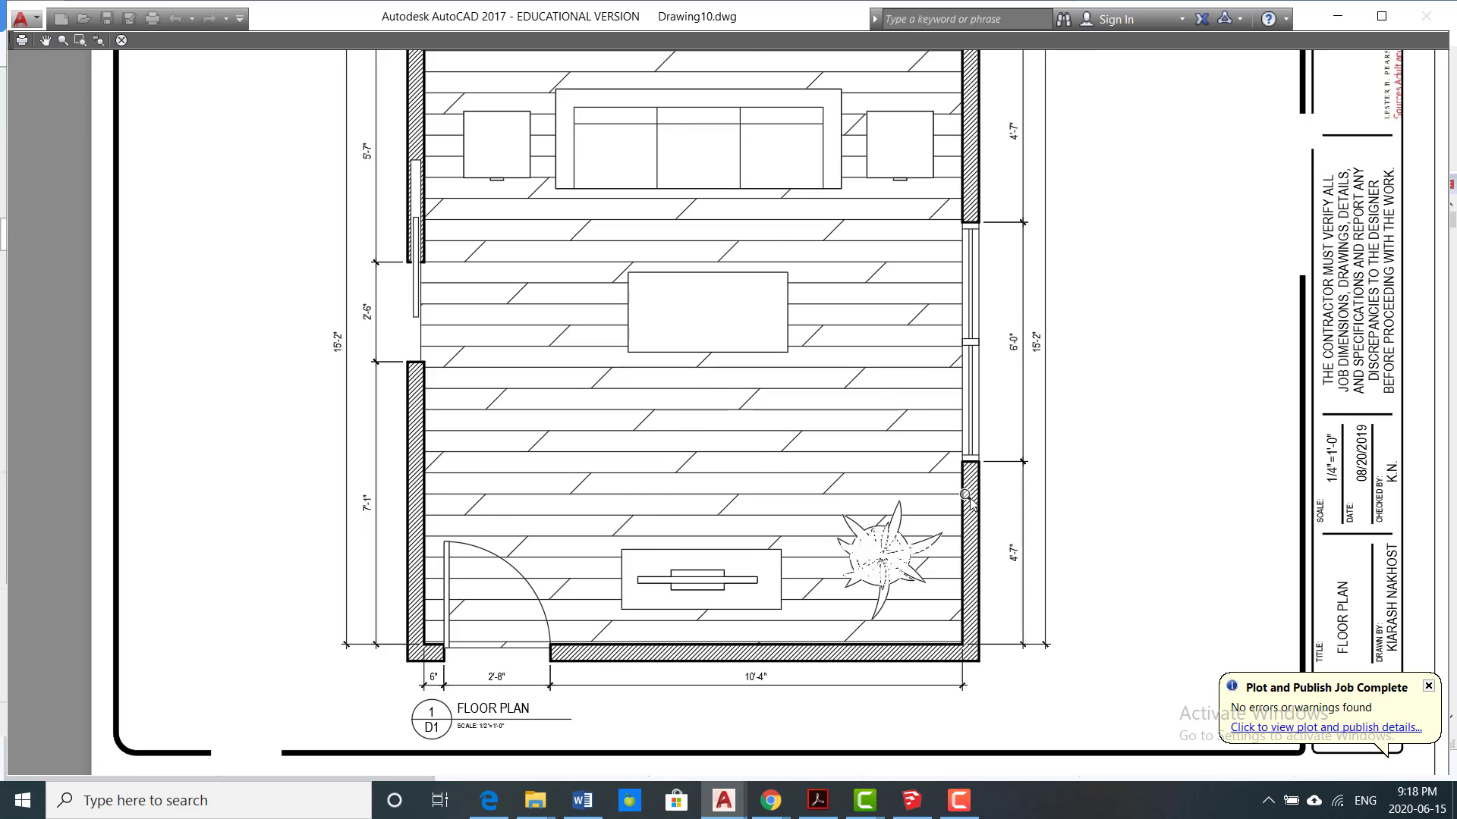
Step: Finish checking the plot preview of the floor plan, then close it and cancel the plot
scroll(967, 498, down, 2)
scroll(969, 505, up, 2)
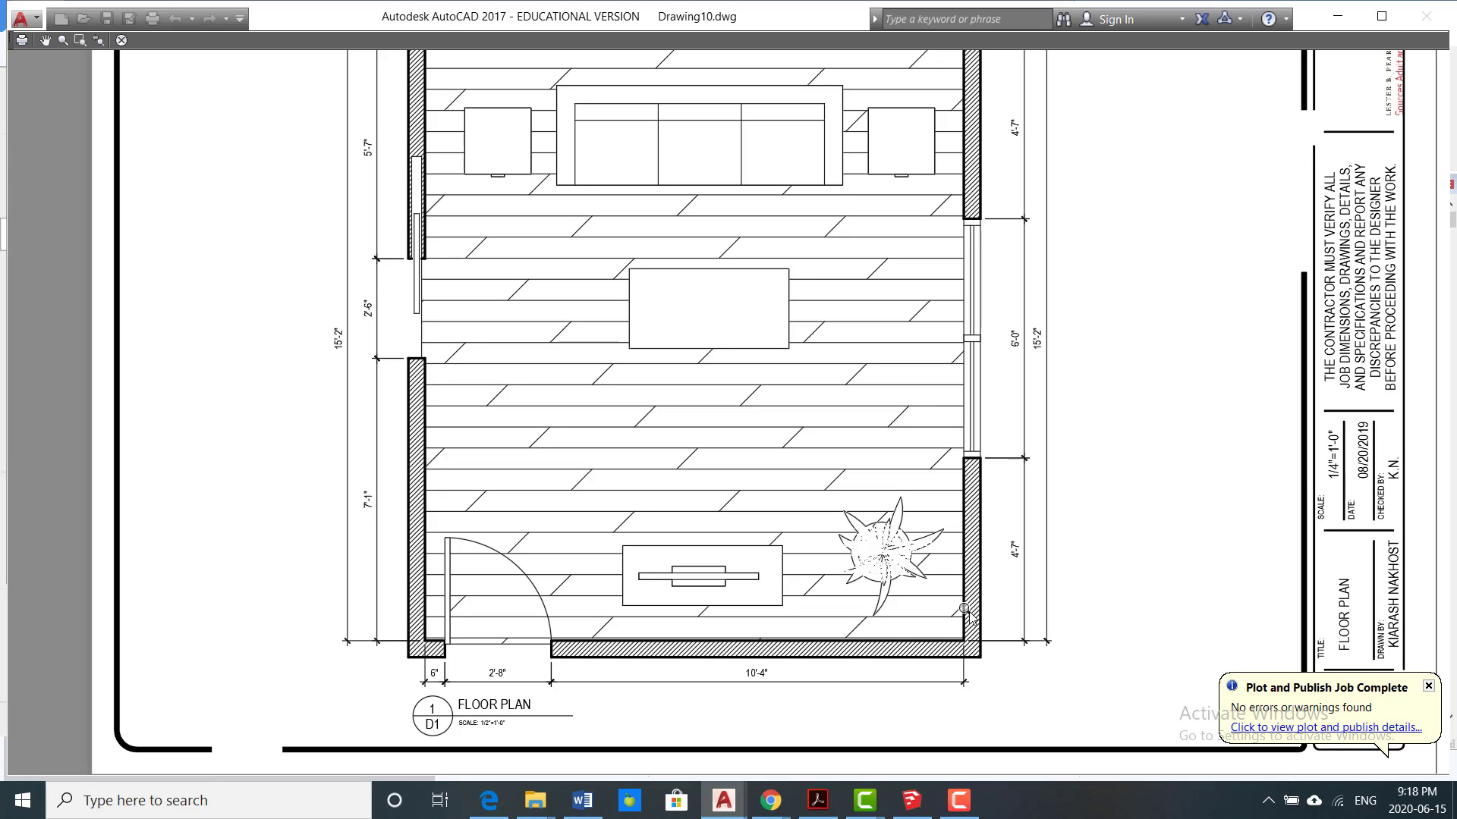
key(Escape)
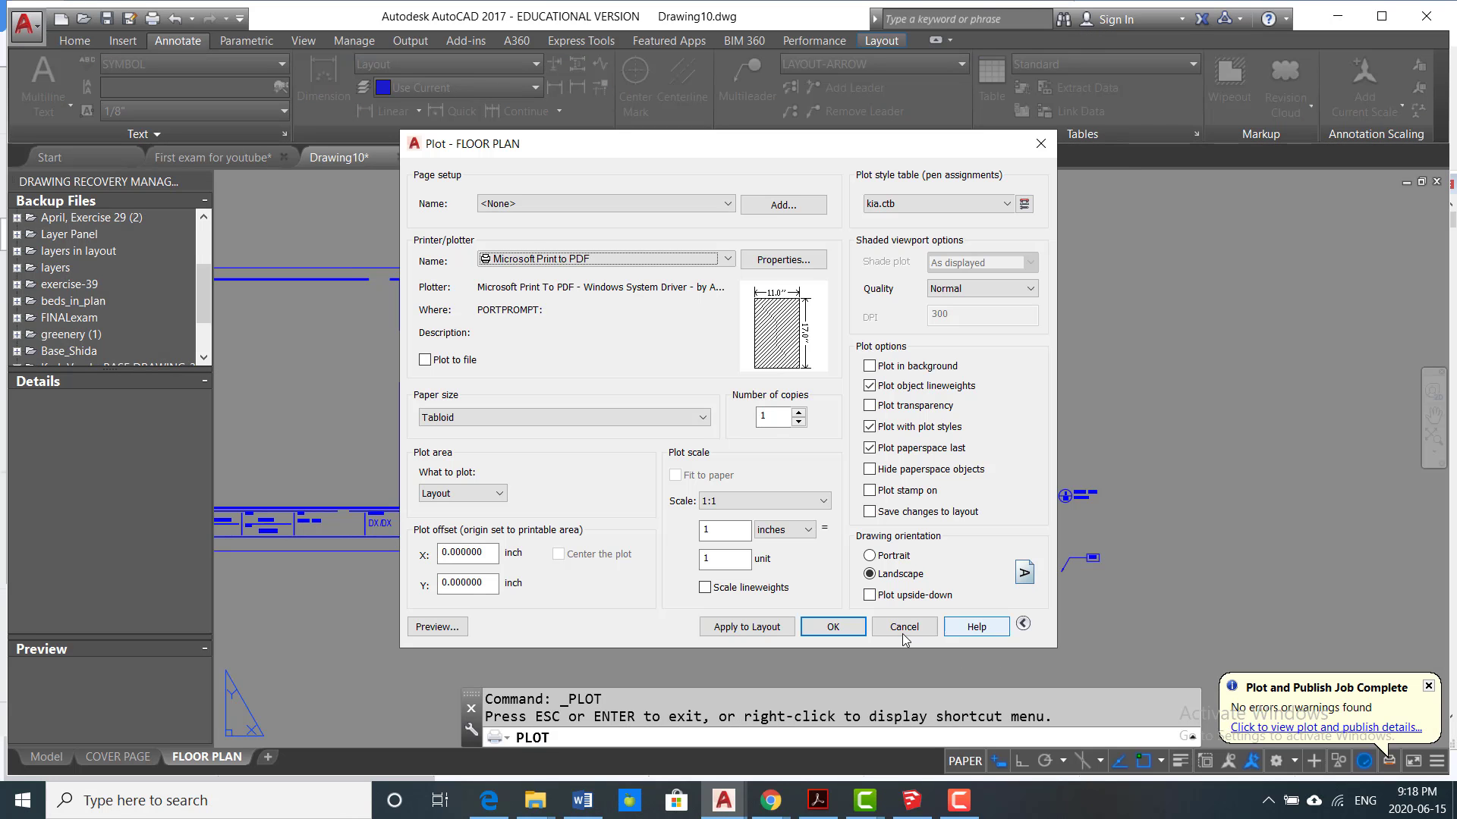
click(902, 628)
Step: Move the dimension line above the upper wall outward by about 5/32" so it clears the viewport border
scroll(706, 302, up, 2)
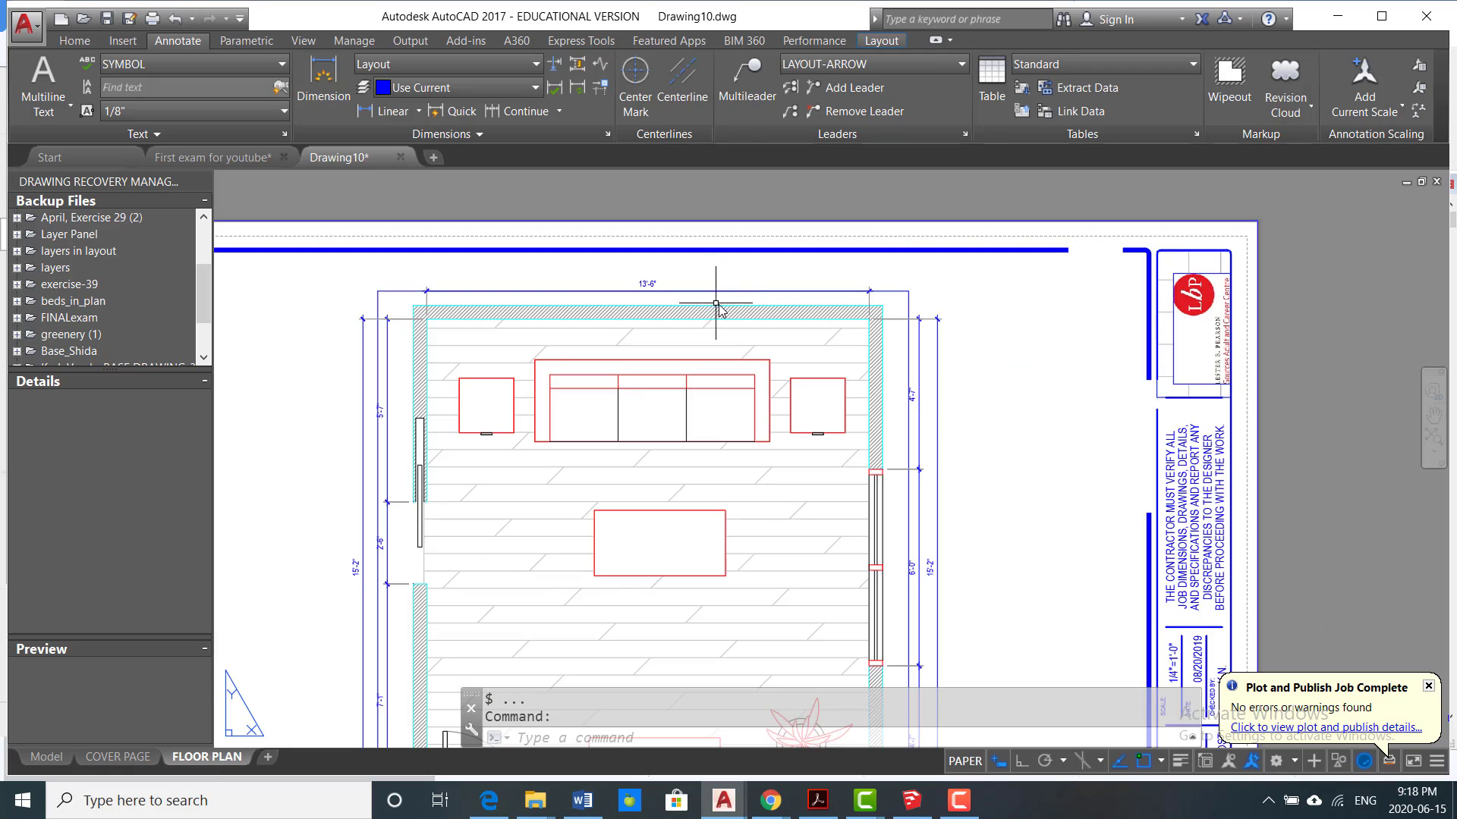
scroll(698, 303, up, 2)
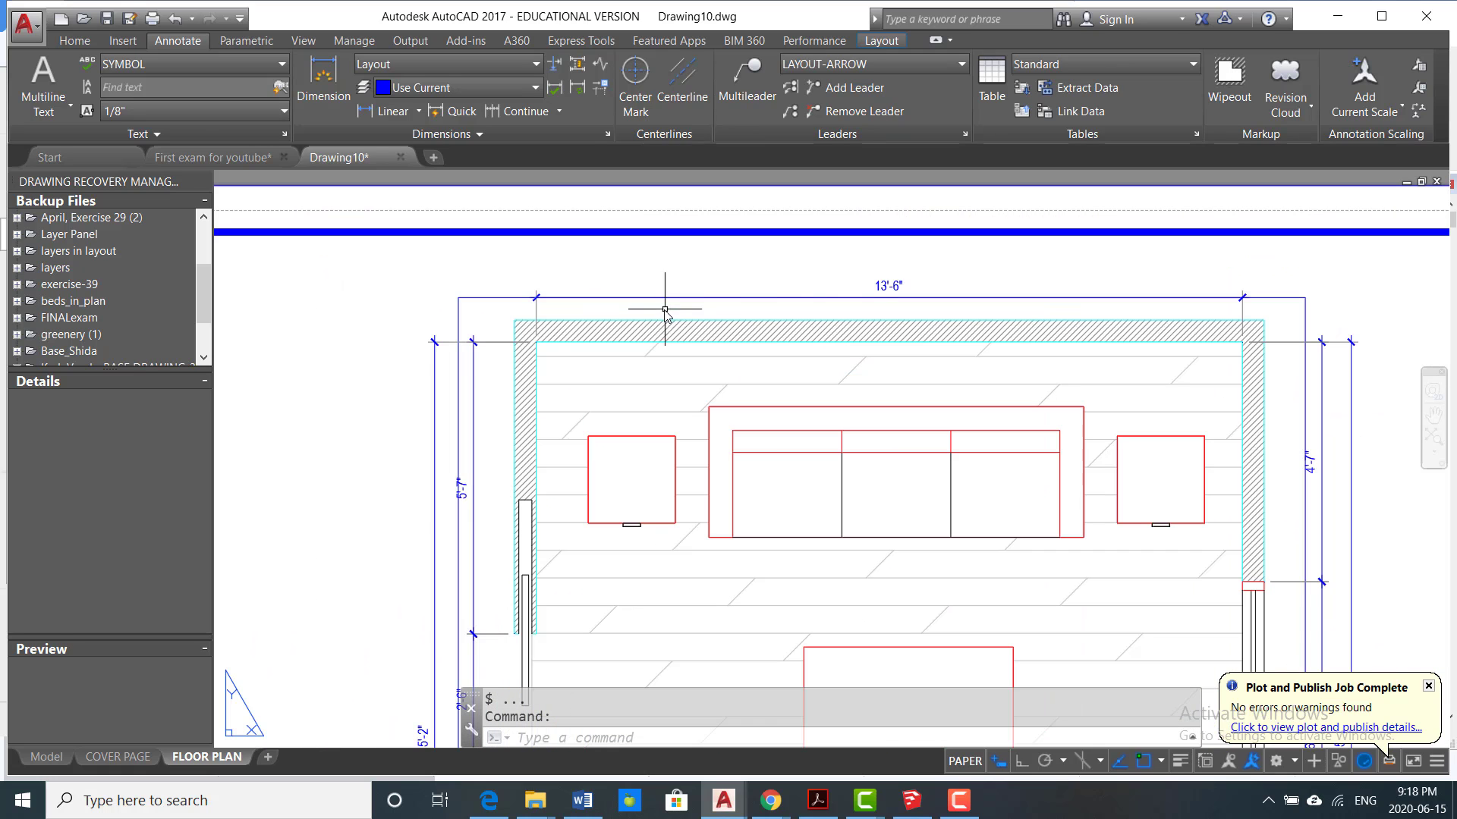
click(858, 296)
scroll(524, 298, up, 4)
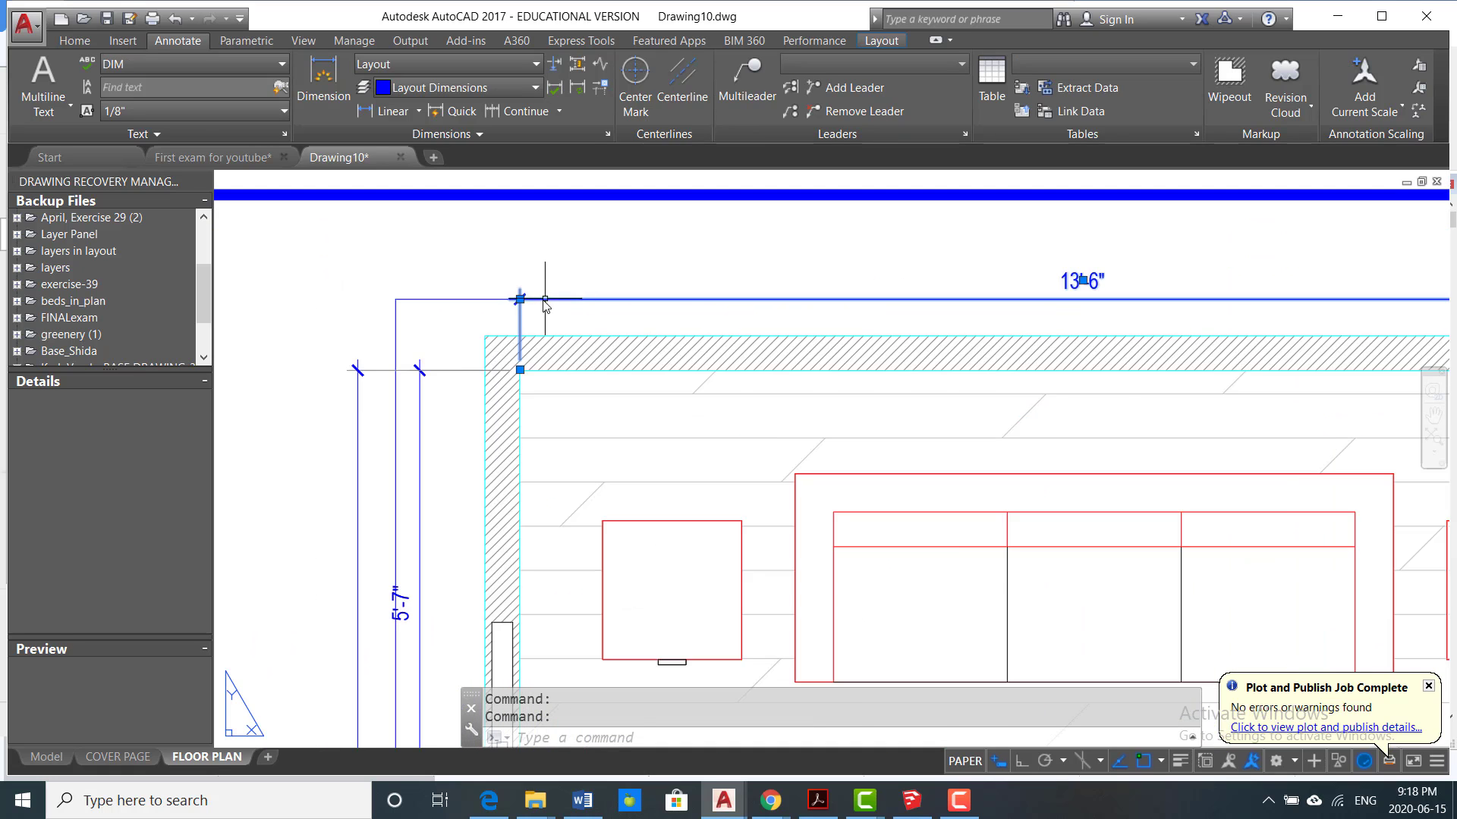
scroll(505, 303, up, 2)
click(505, 298)
scroll(501, 296, down, 4)
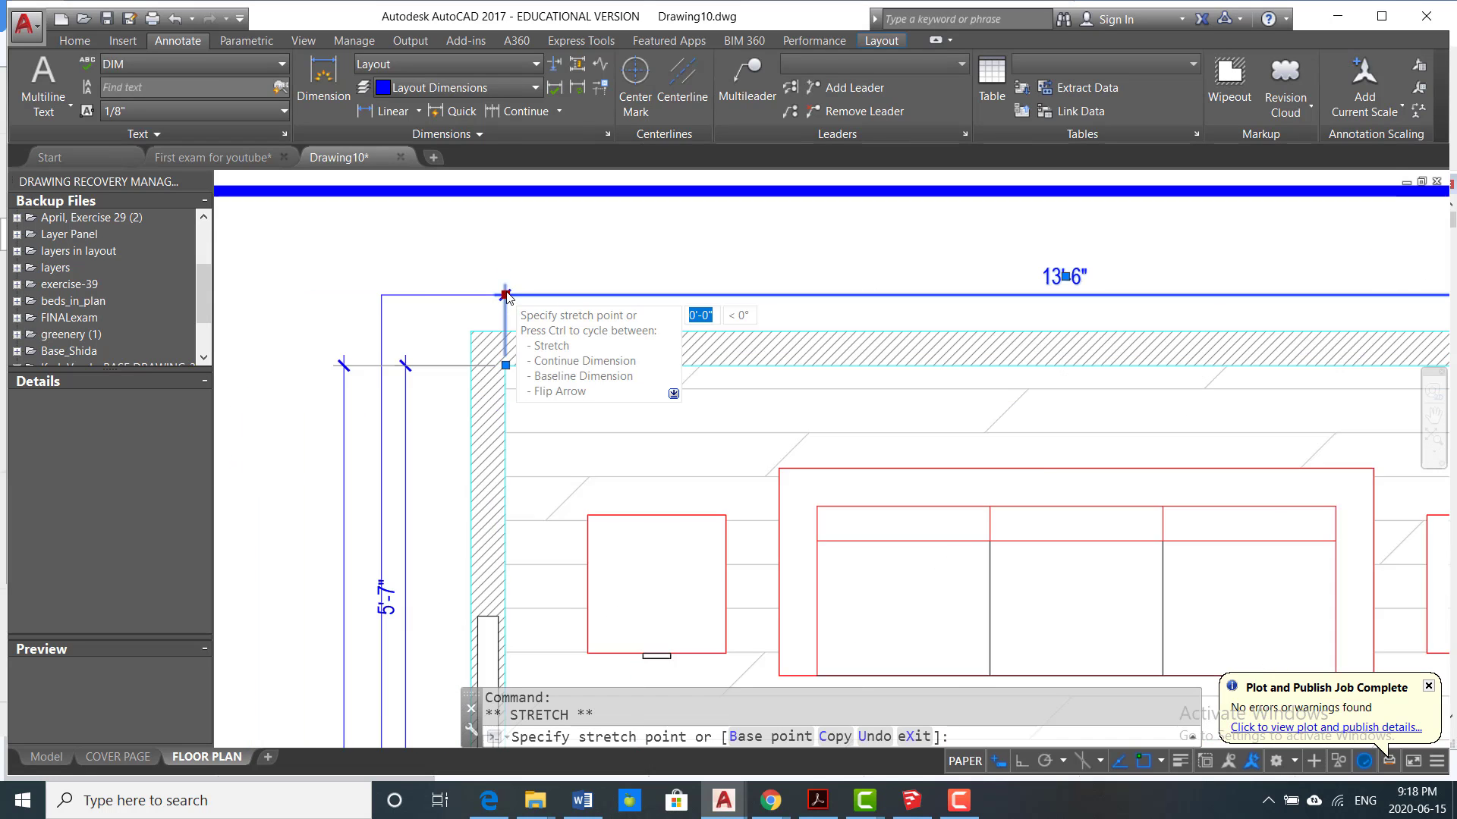
scroll(501, 292, up, 3)
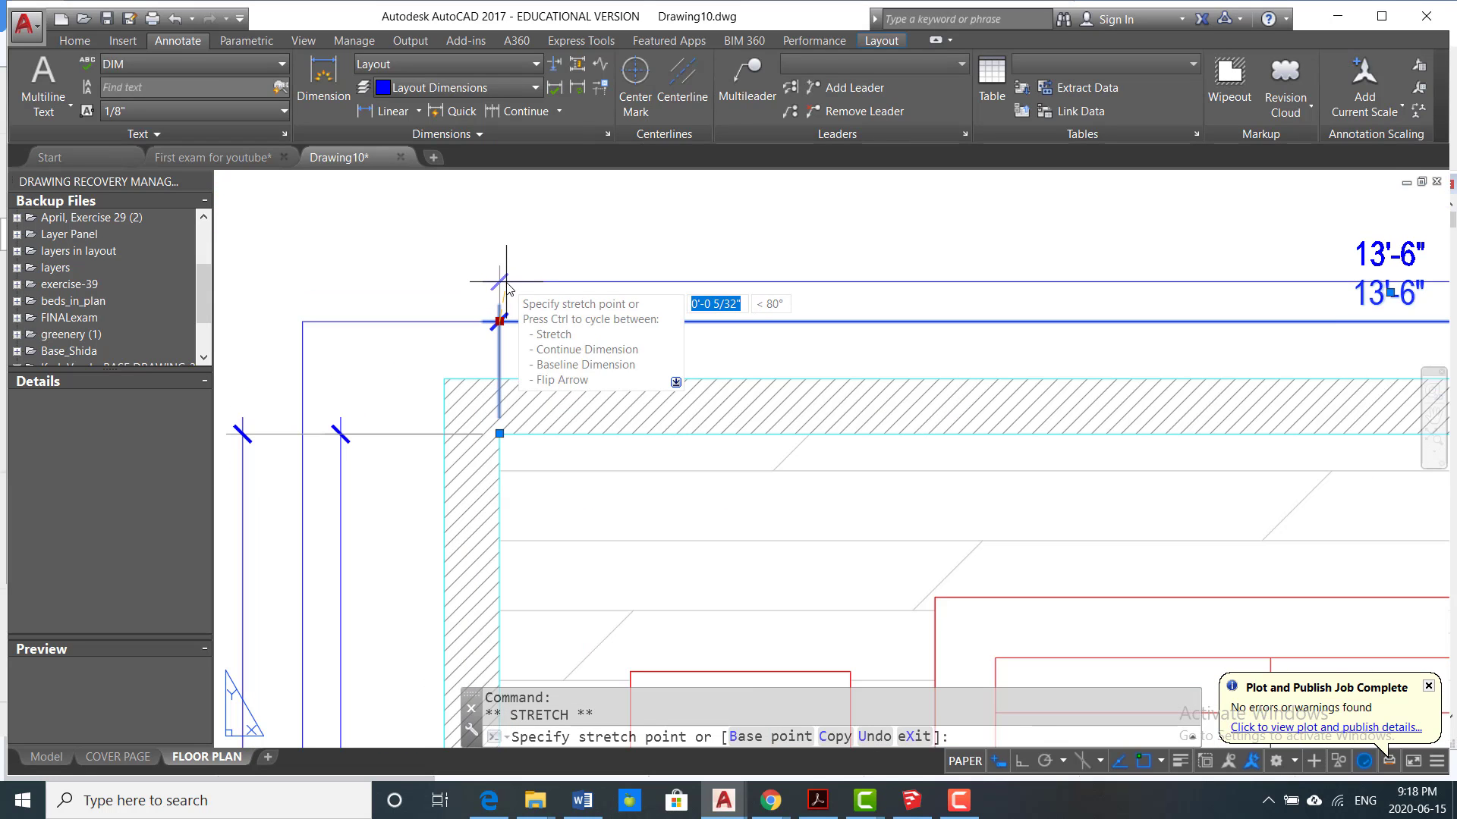
click(506, 288)
scroll(774, 325, down, 4)
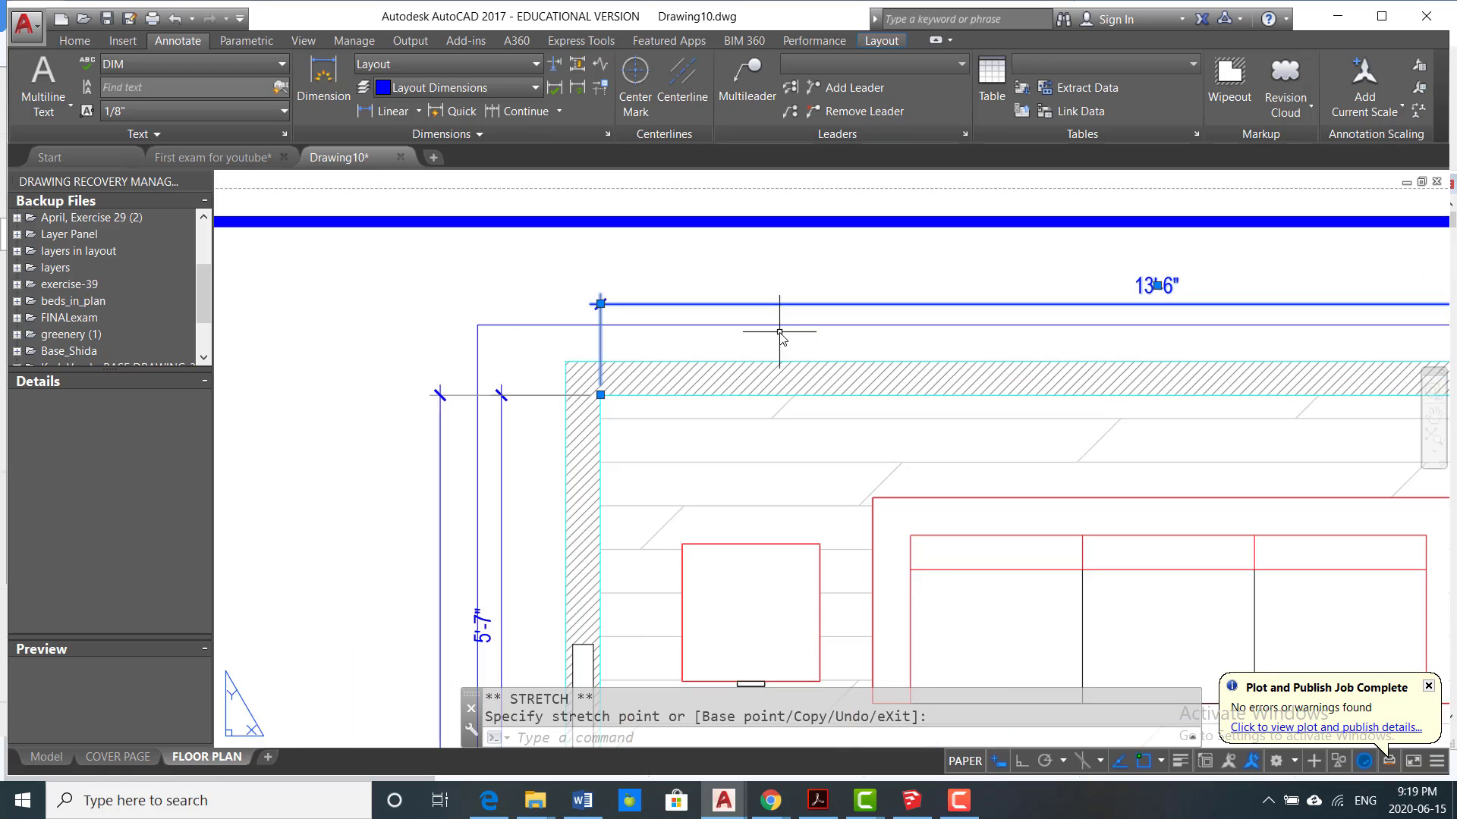
Step: Examine the upper wall's dimension text and the remaining dimensions and wall hatching around the plan, then clear the selection
scroll(872, 317, up, 3)
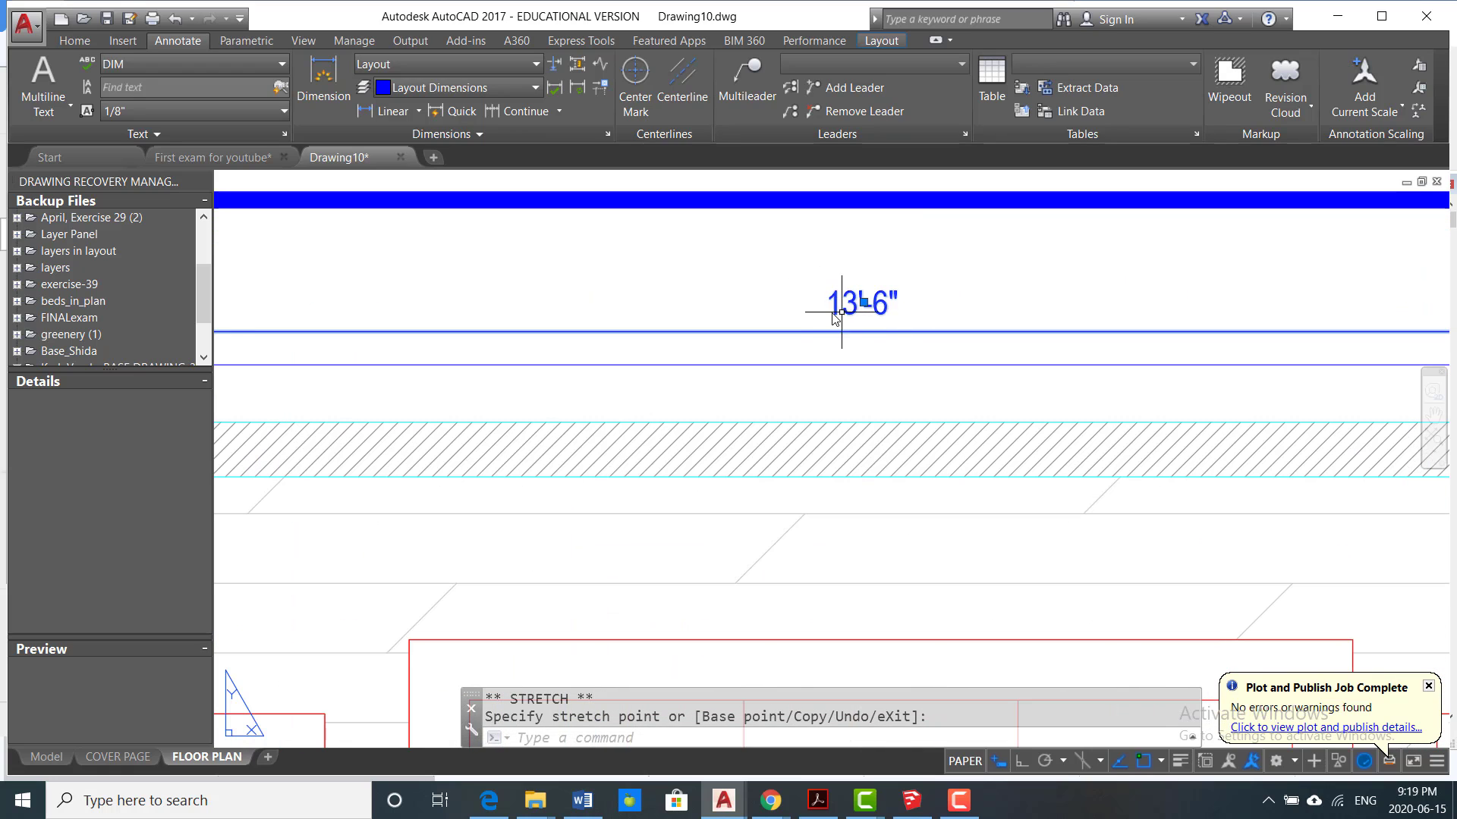
scroll(834, 305, down, 4)
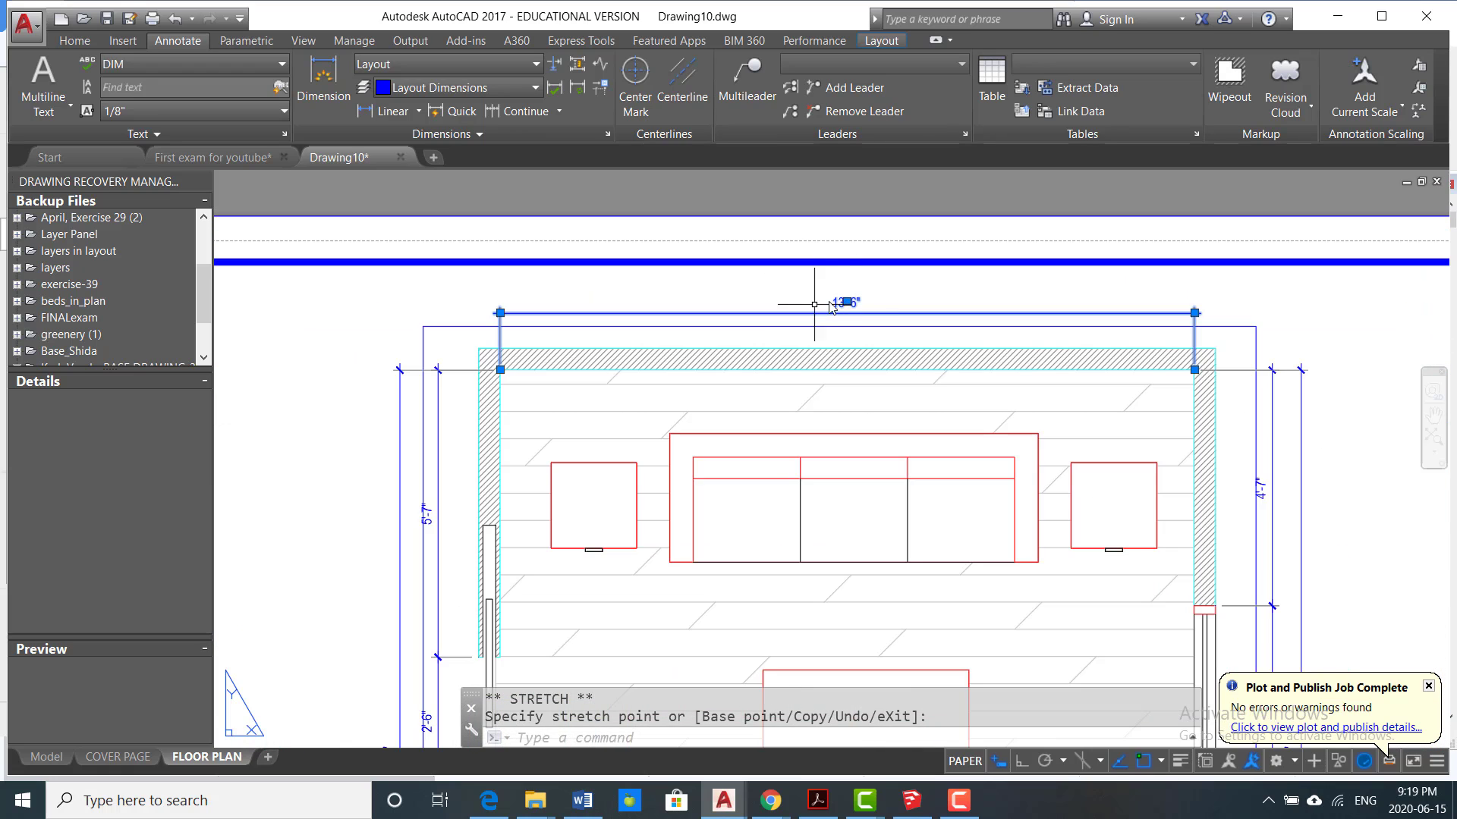
scroll(830, 306, up, 5)
mouse_move(851, 298)
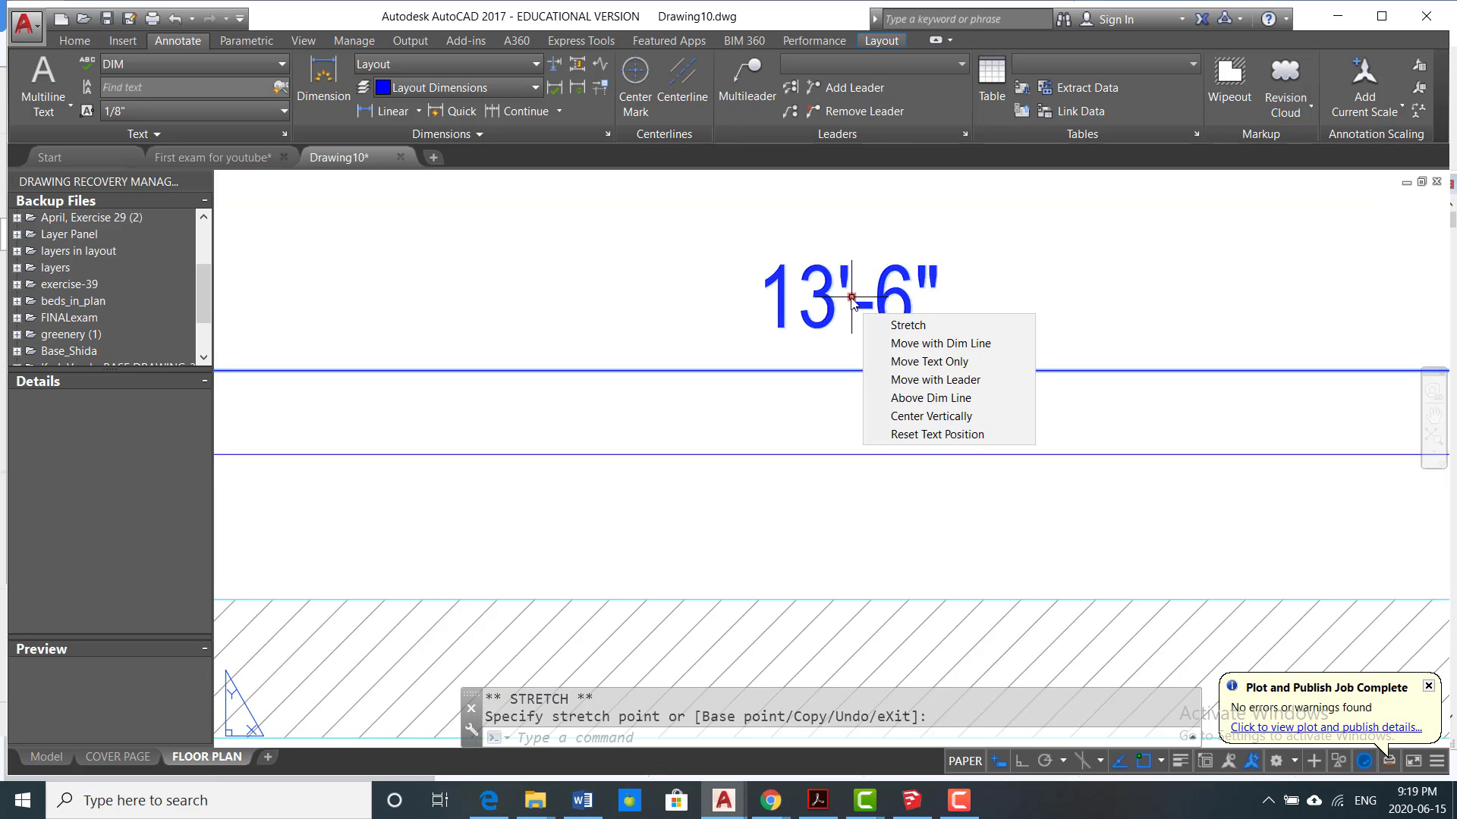
scroll(851, 303, down, 5)
scroll(1009, 512, up, 5)
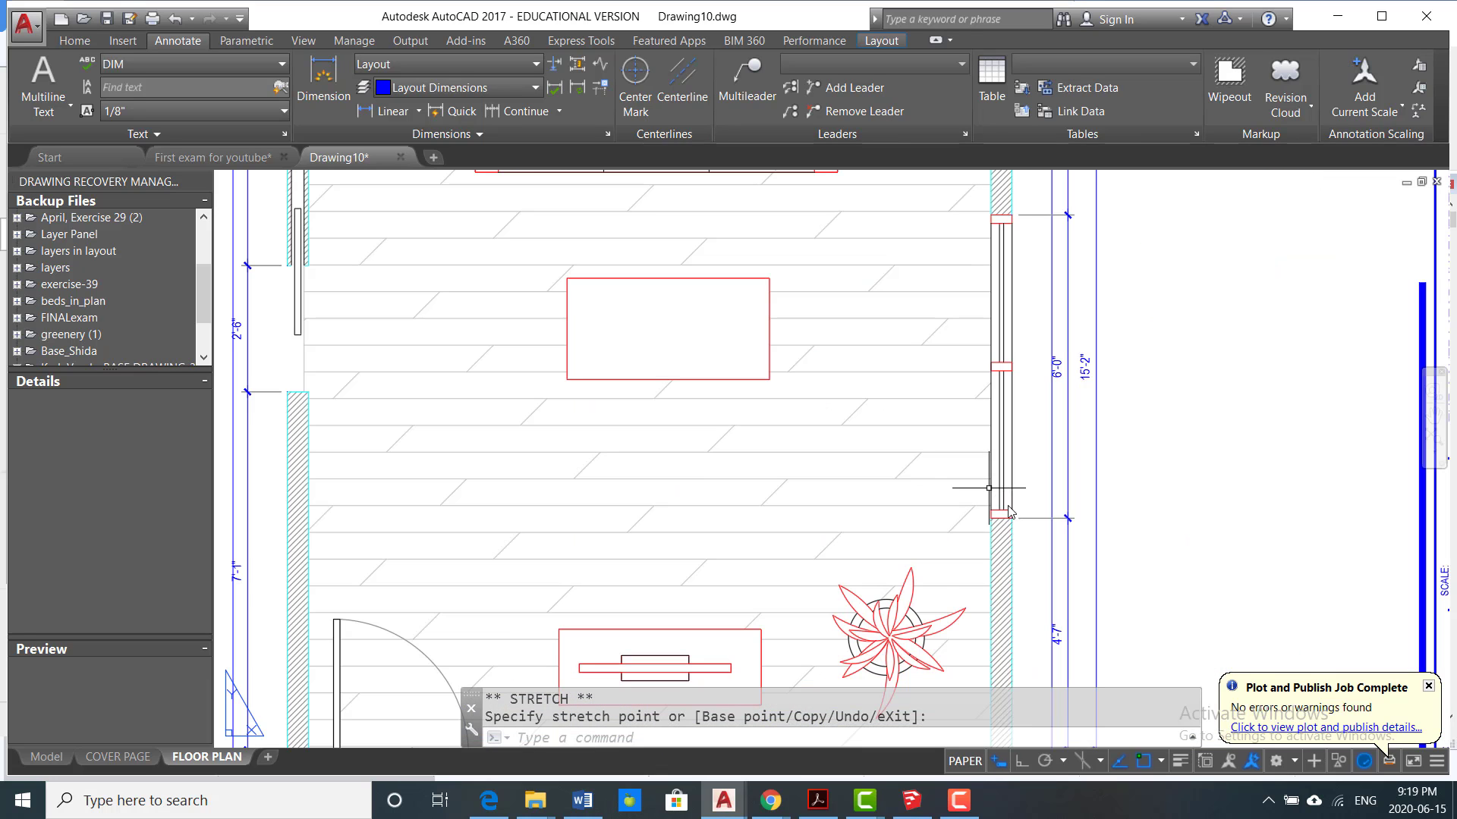
scroll(1009, 501, down, 5)
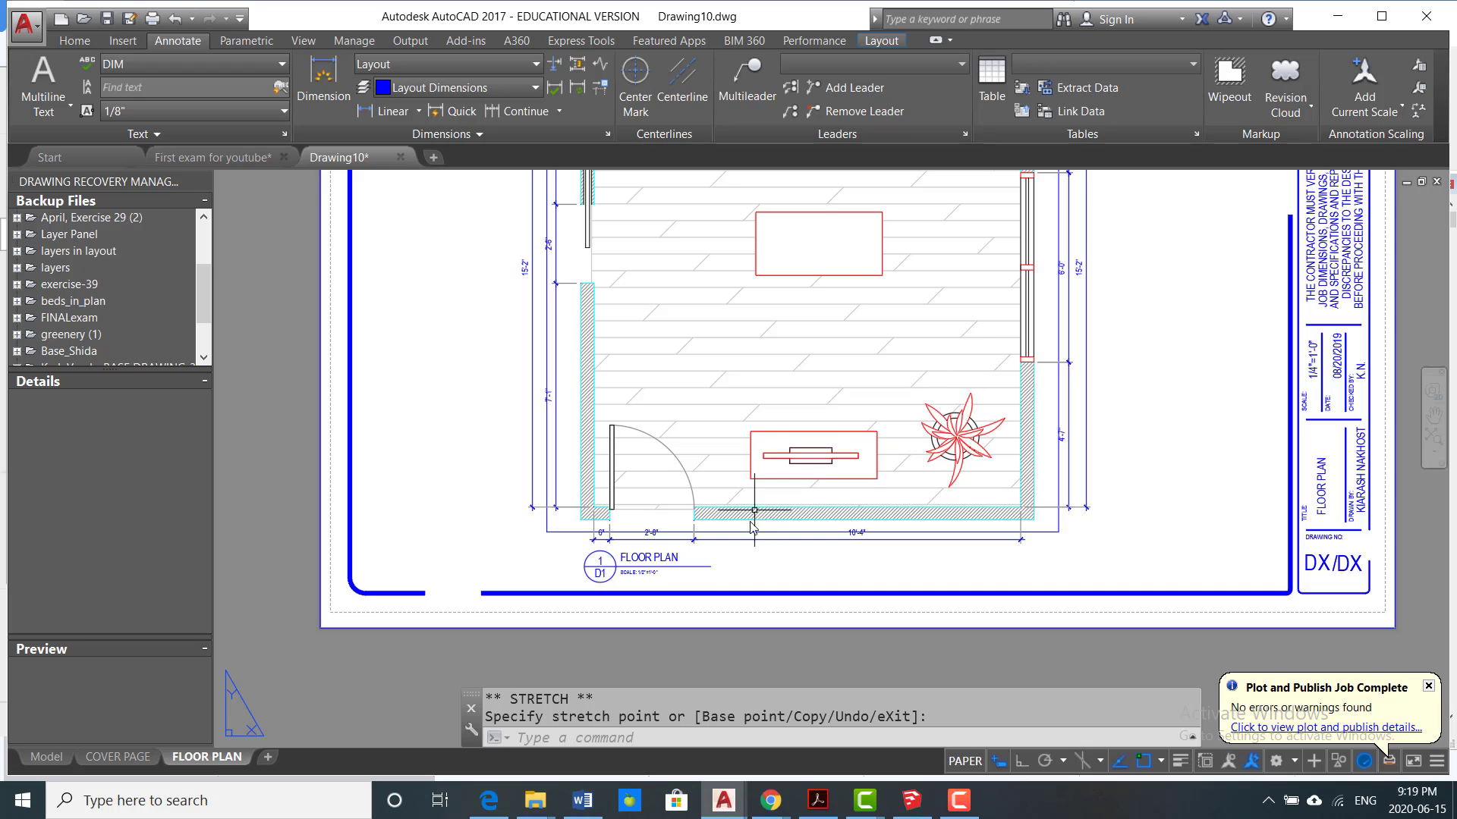
scroll(755, 510, down, 3)
scroll(628, 459, up, 5)
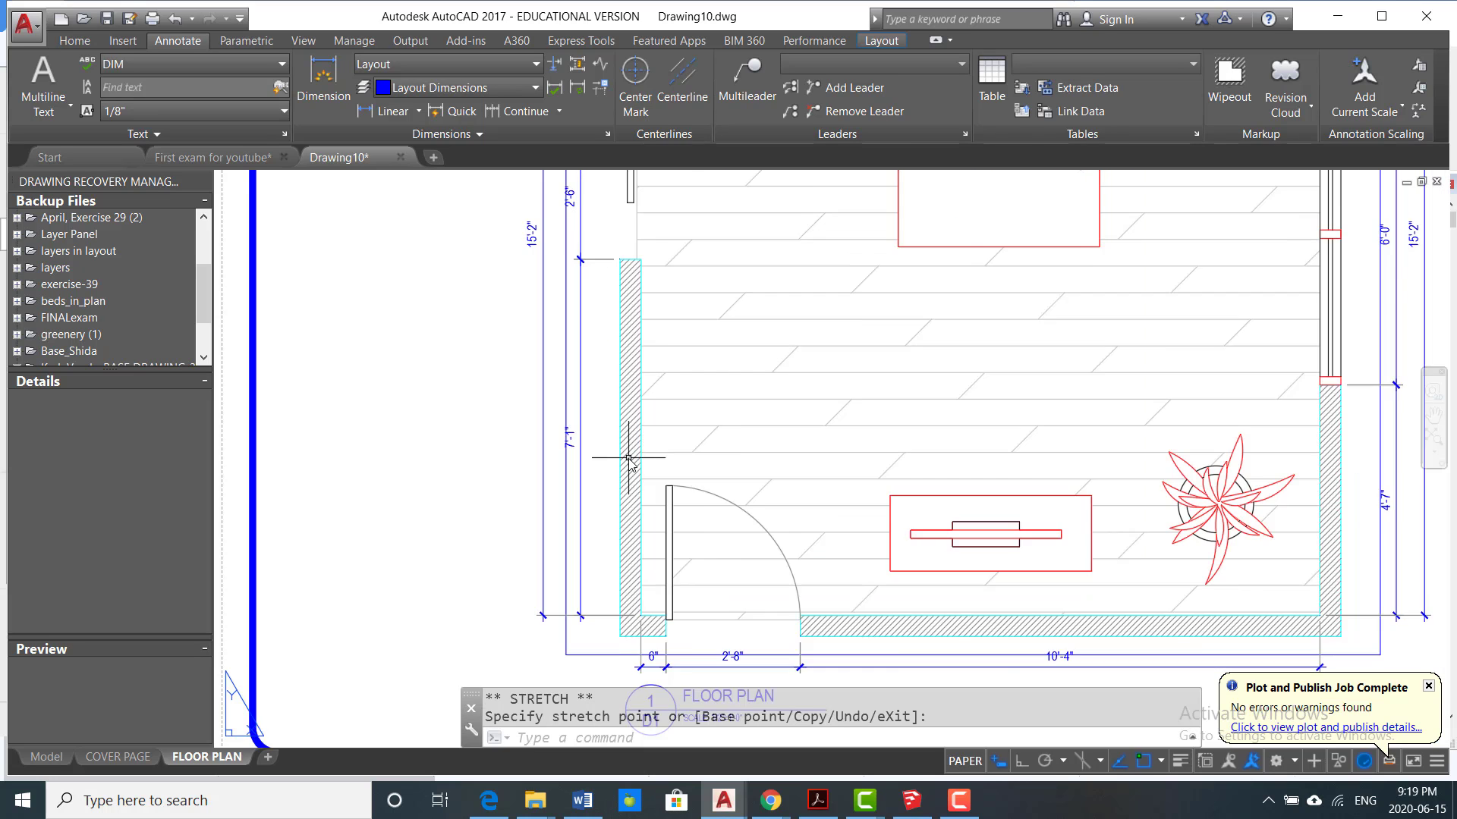
scroll(628, 459, up, 3)
scroll(618, 455, down, 3)
middle_drag(594, 458, 537, 454)
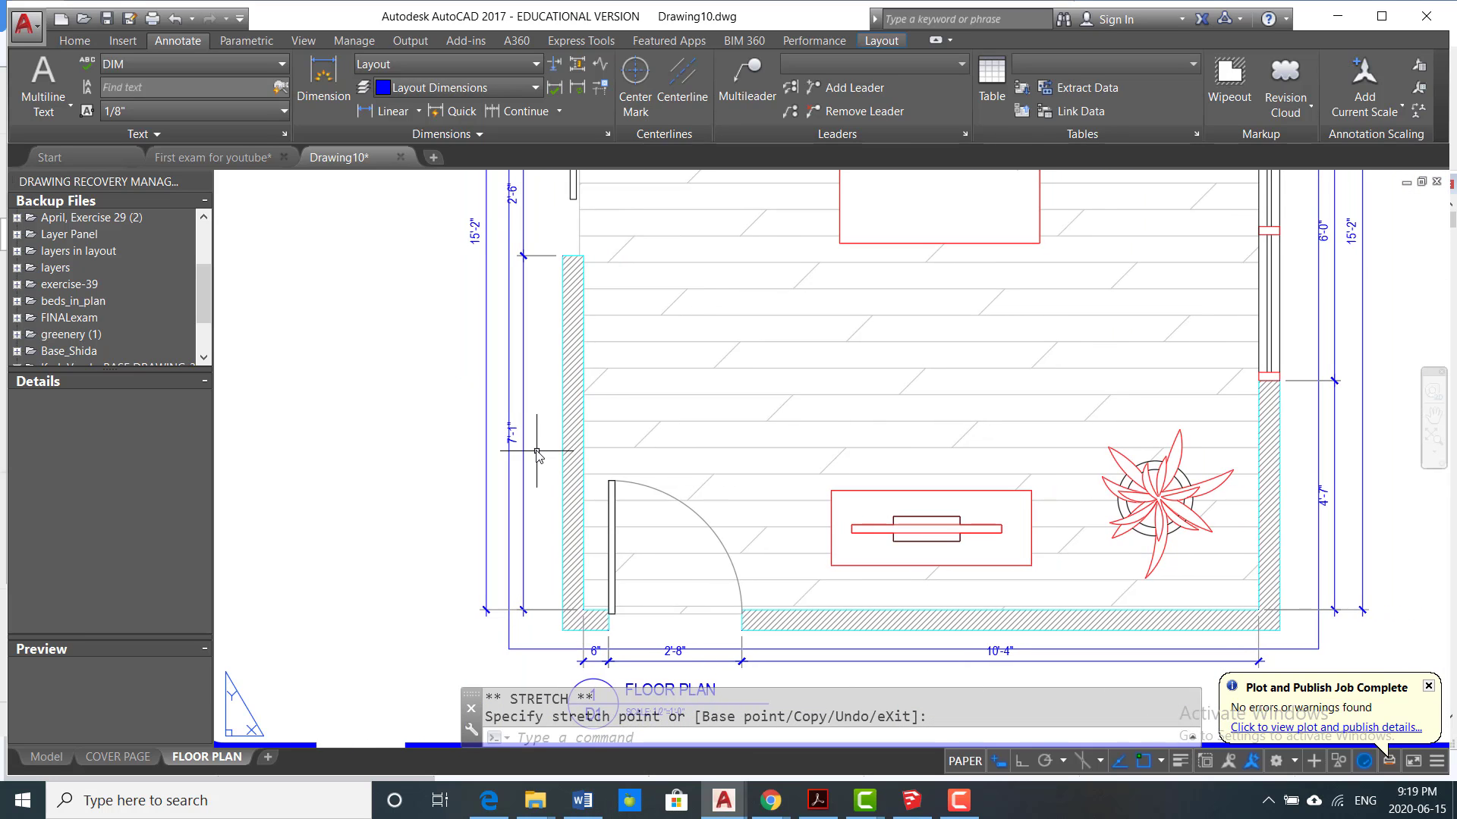
key(Escape)
Step: Activate the floor plan viewport, set the wall hatch's scale to 0.2, and return to paper space
double_click(538, 449)
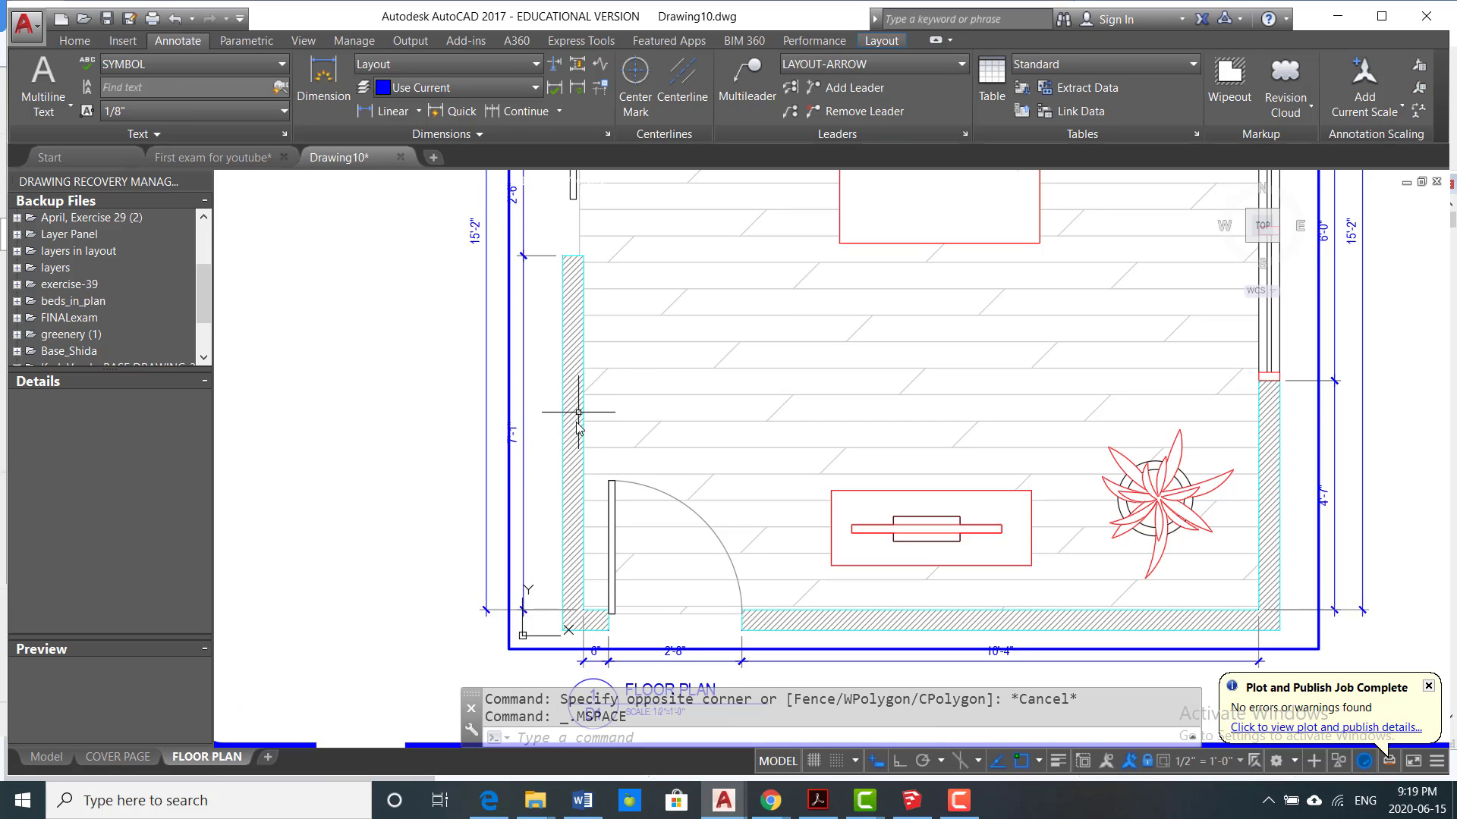
click(573, 444)
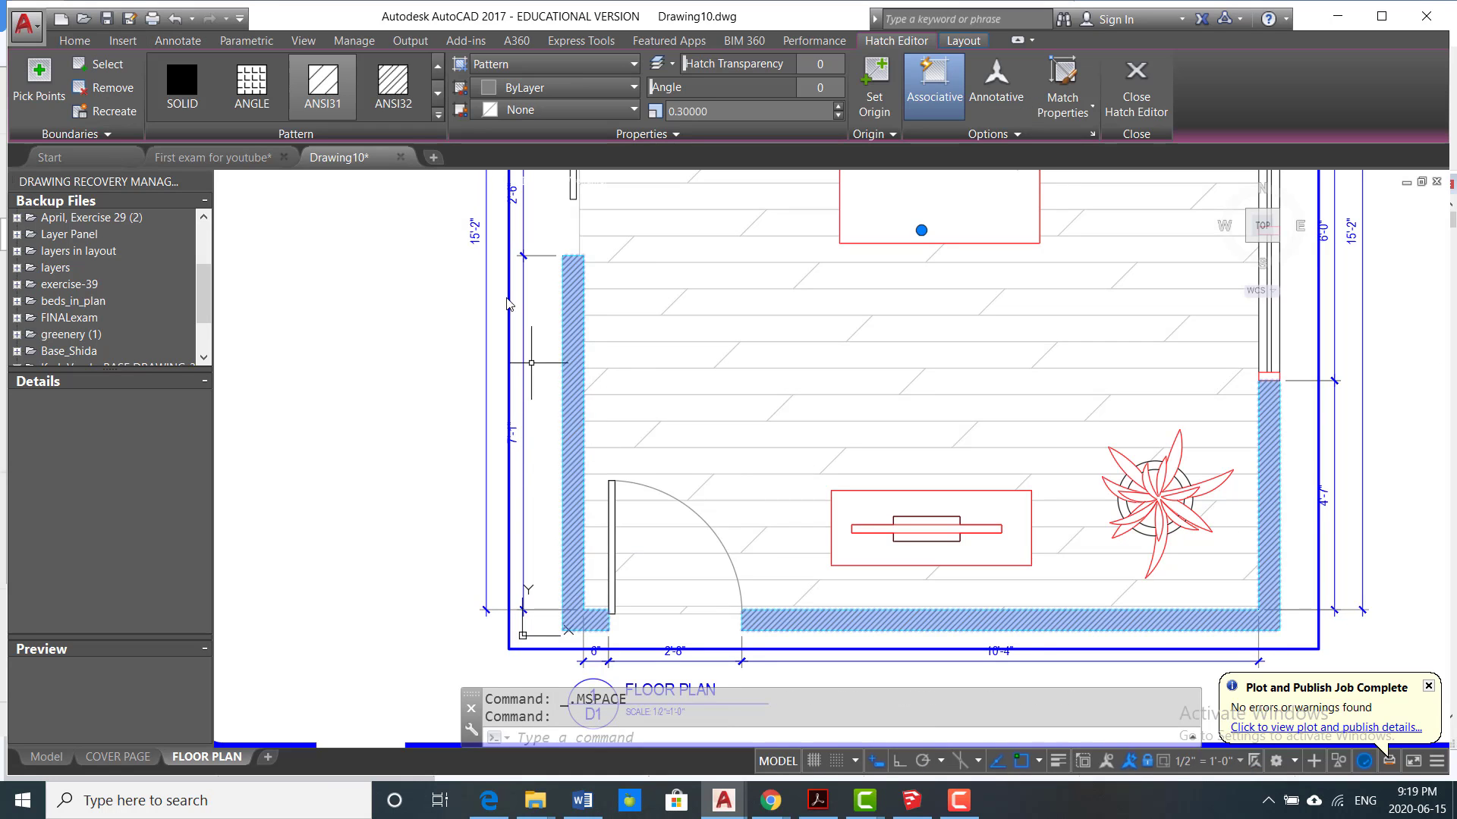
click(755, 112)
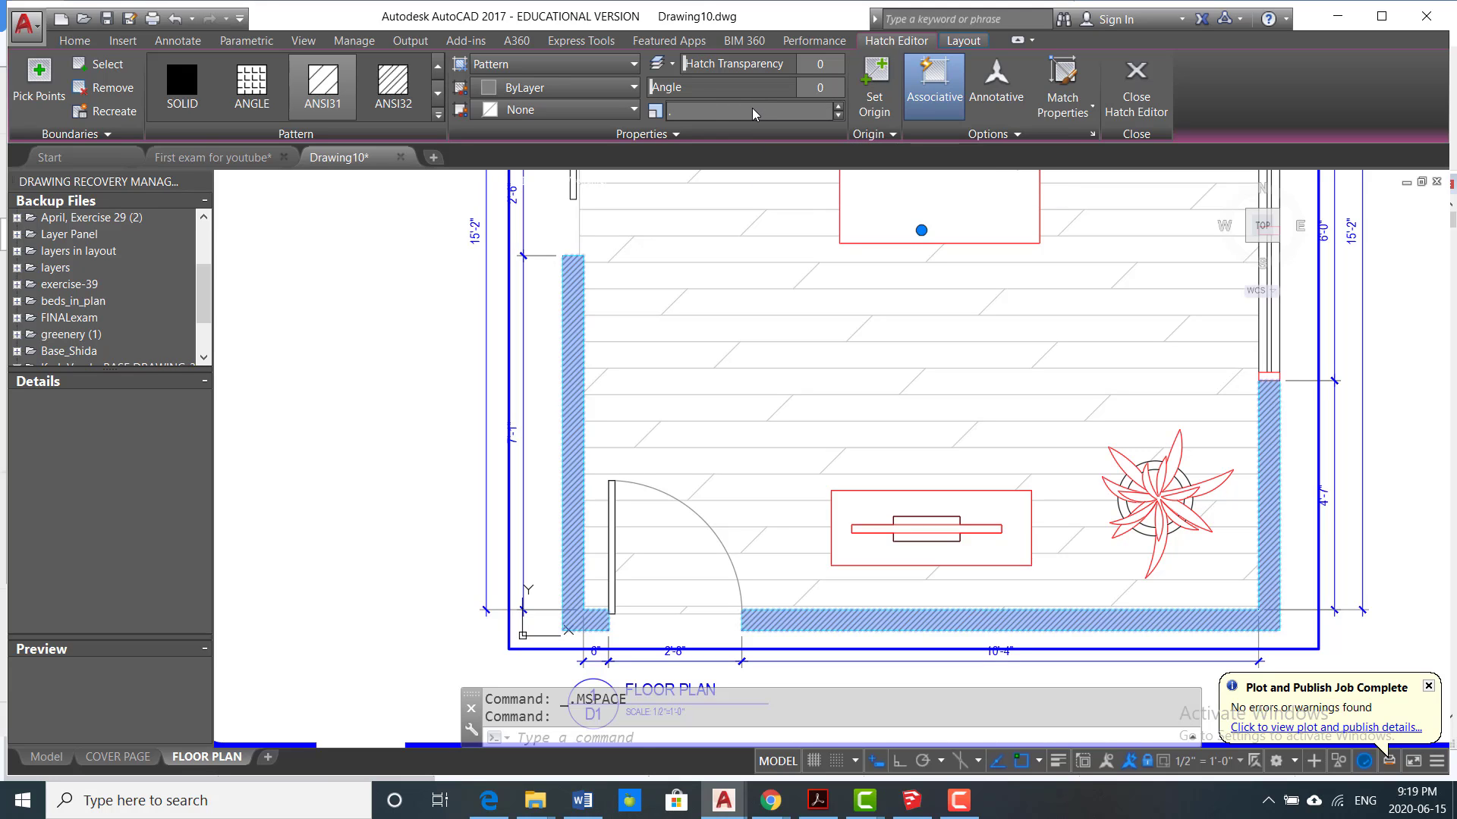
click(546, 366)
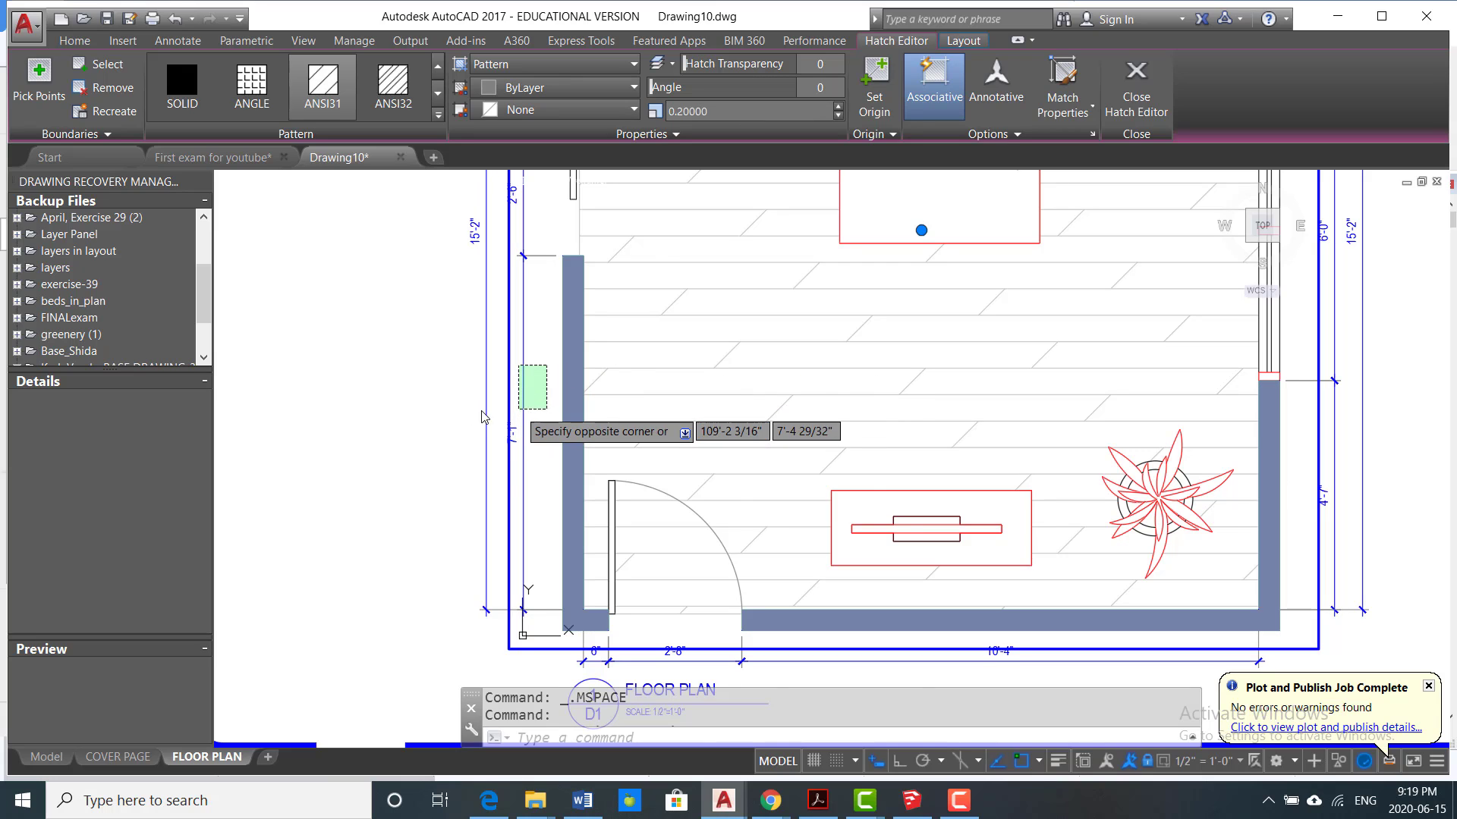
key(Escape)
double_click(400, 417)
Step: Reactivate the floor plan viewport and set the wall hatch's scale to 1
scroll(594, 398, up, 6)
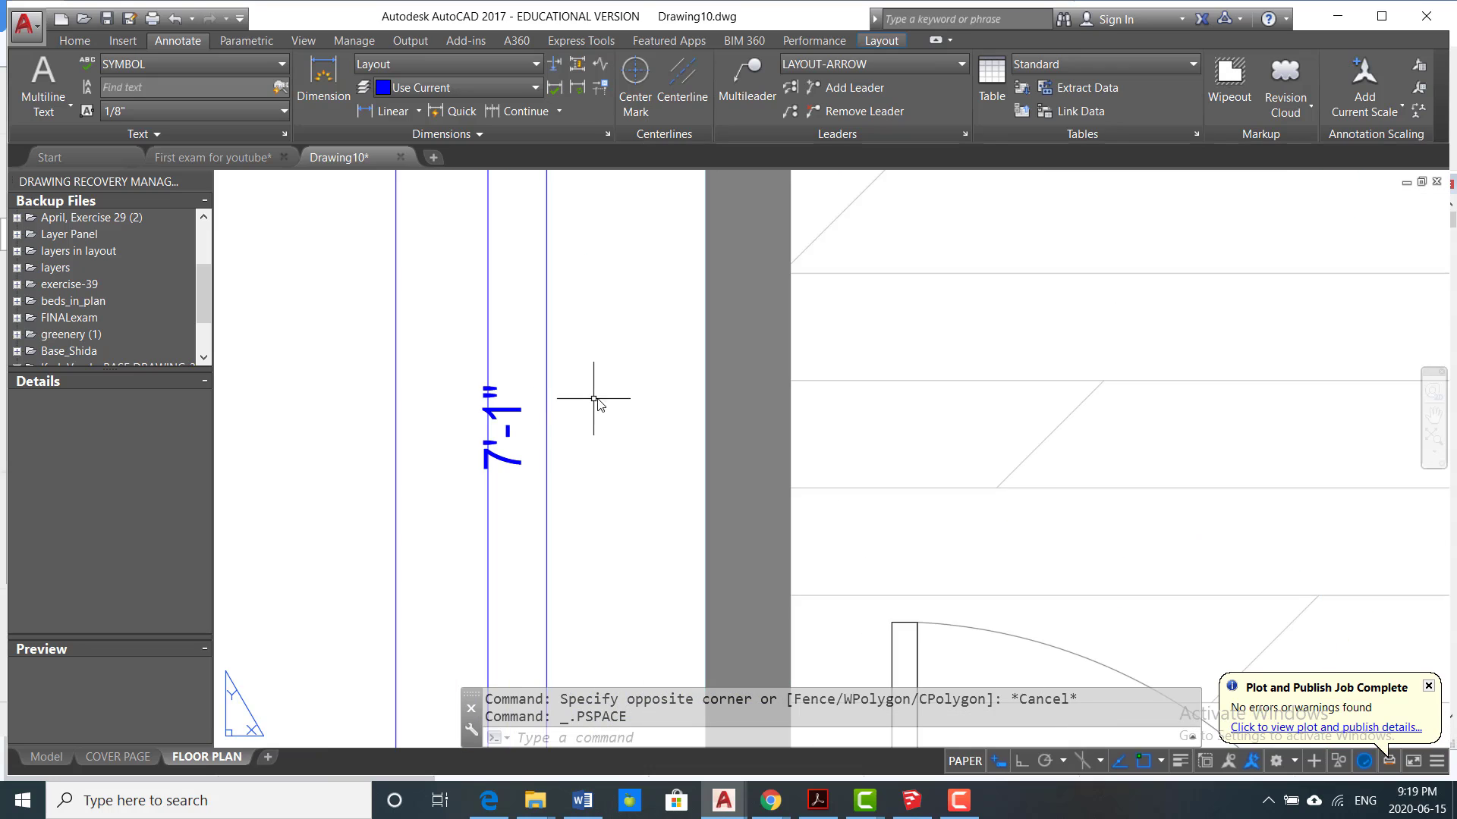
scroll(686, 368, down, 7)
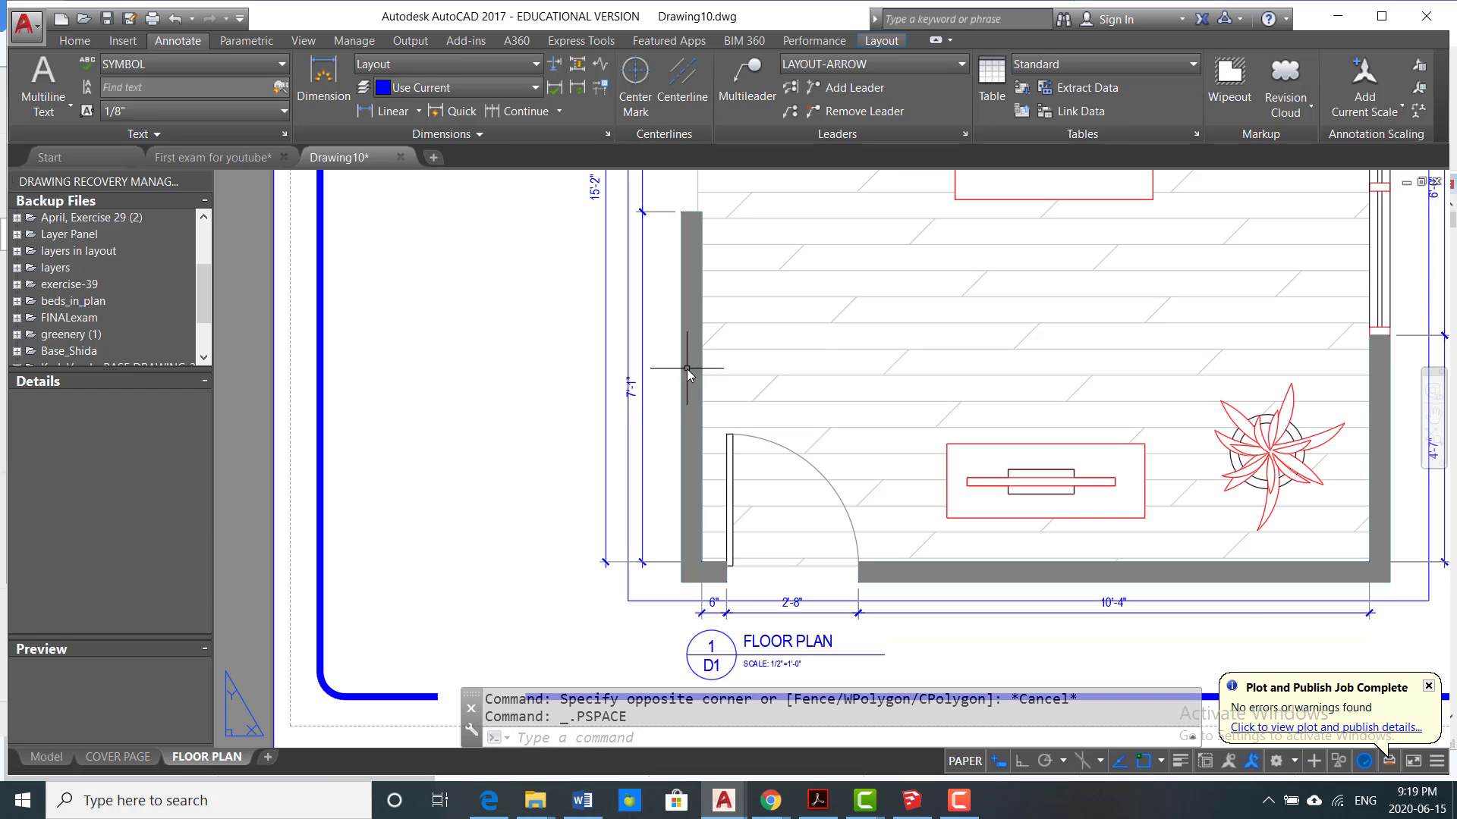
scroll(686, 364, up, 8)
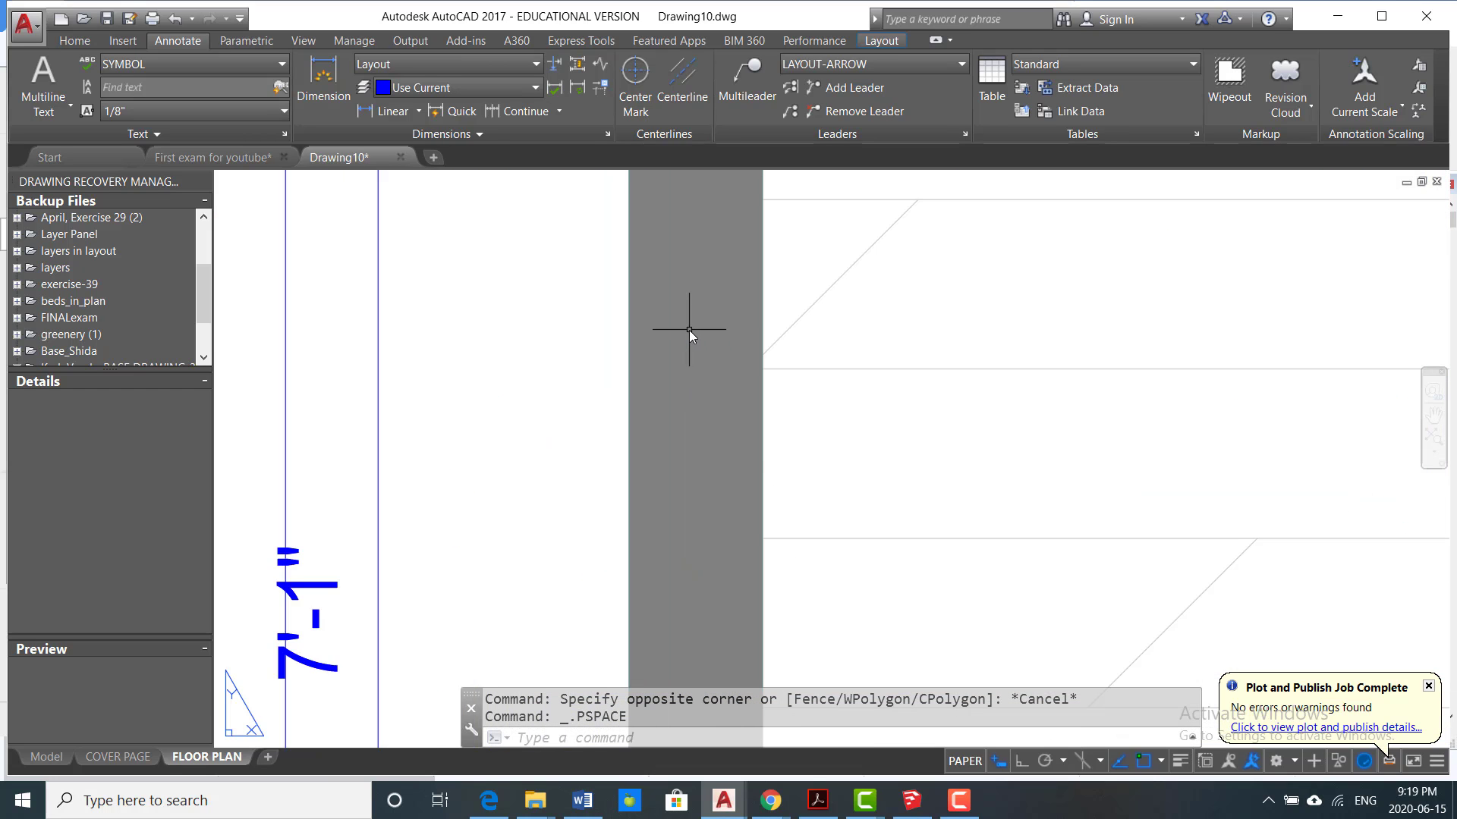
scroll(687, 330, down, 4)
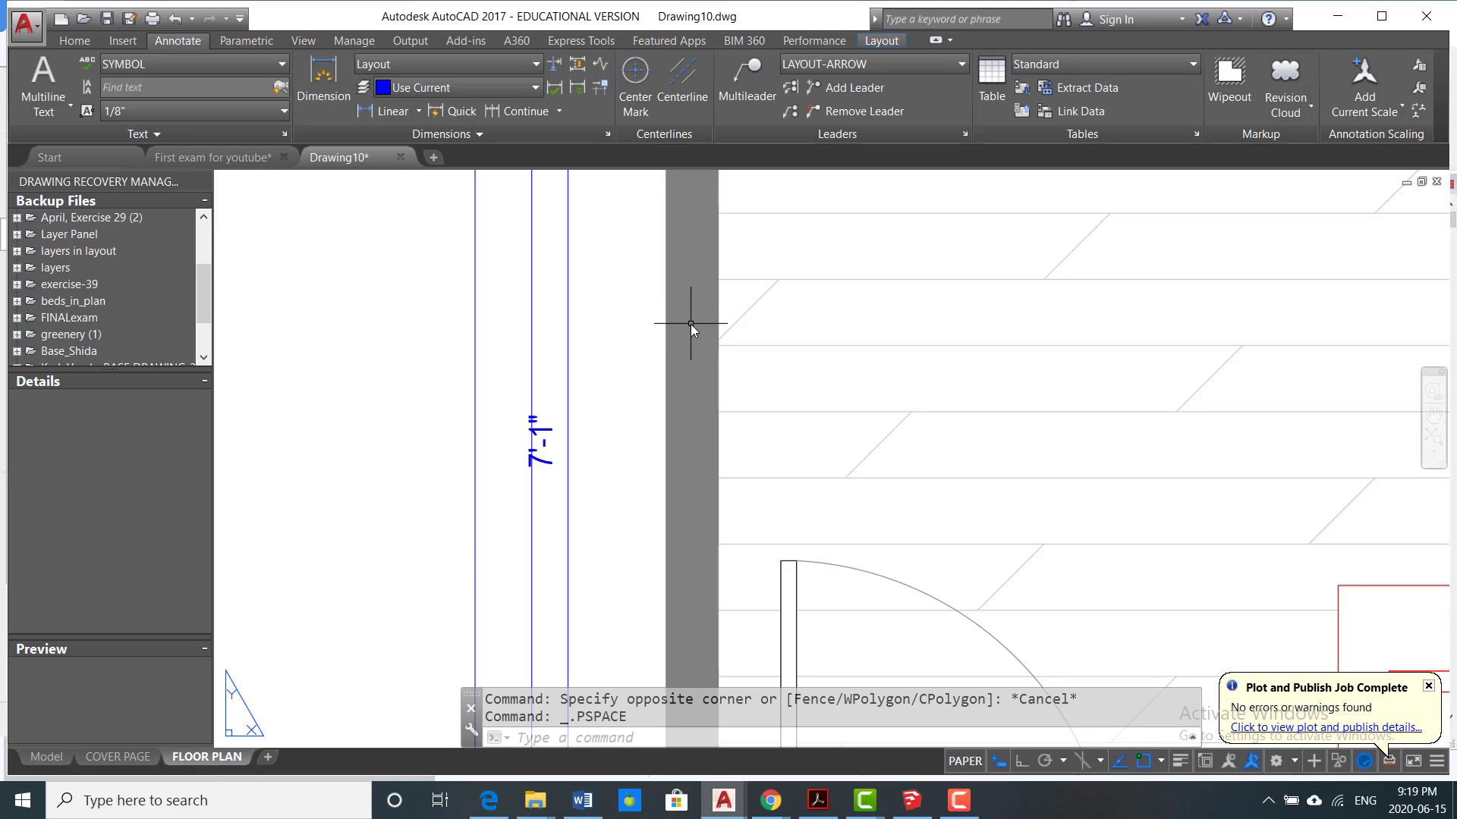
scroll(639, 469, down, 4)
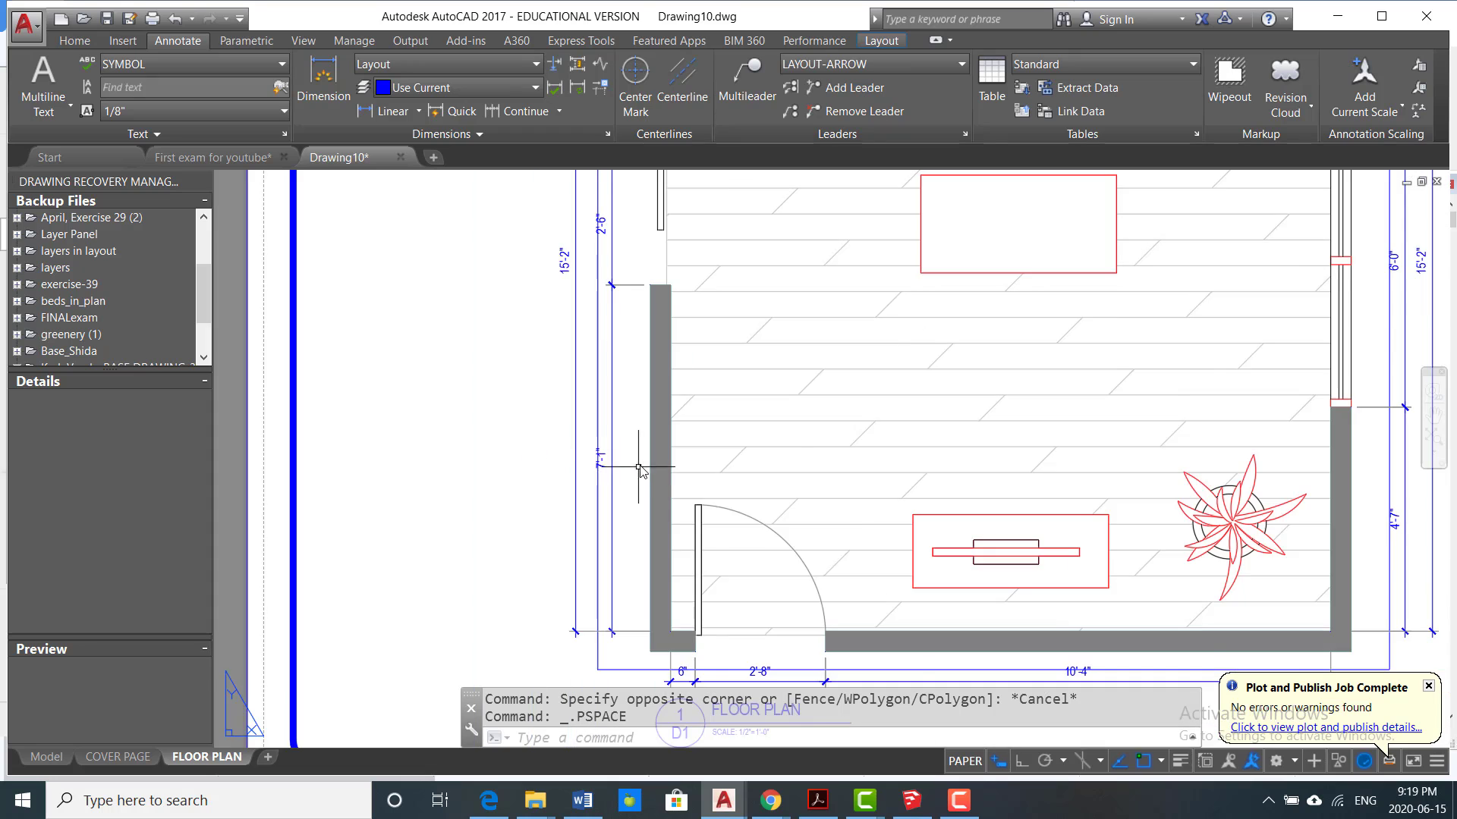
scroll(639, 468, up, 2)
double_click(668, 439)
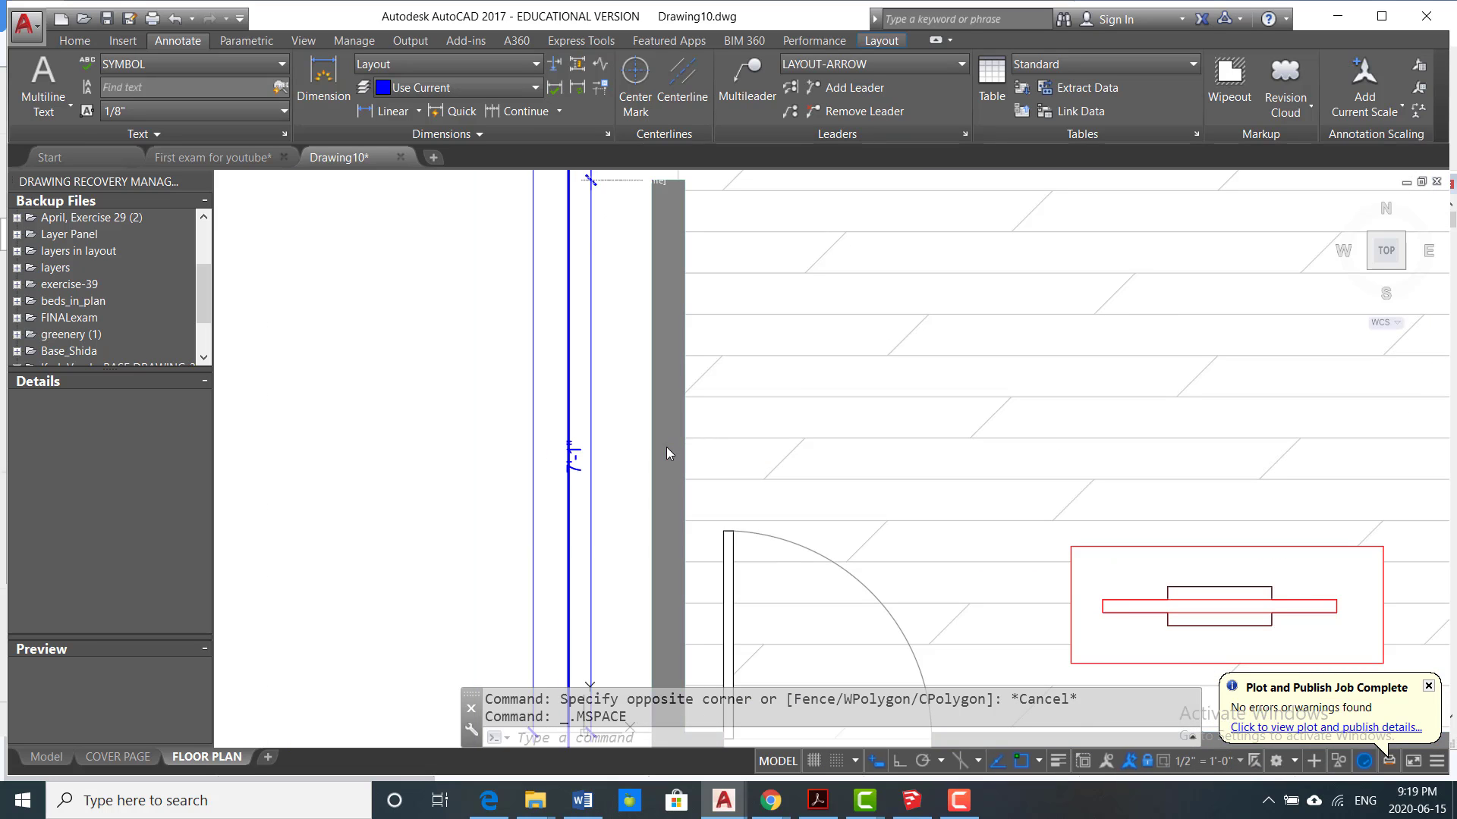
click(666, 454)
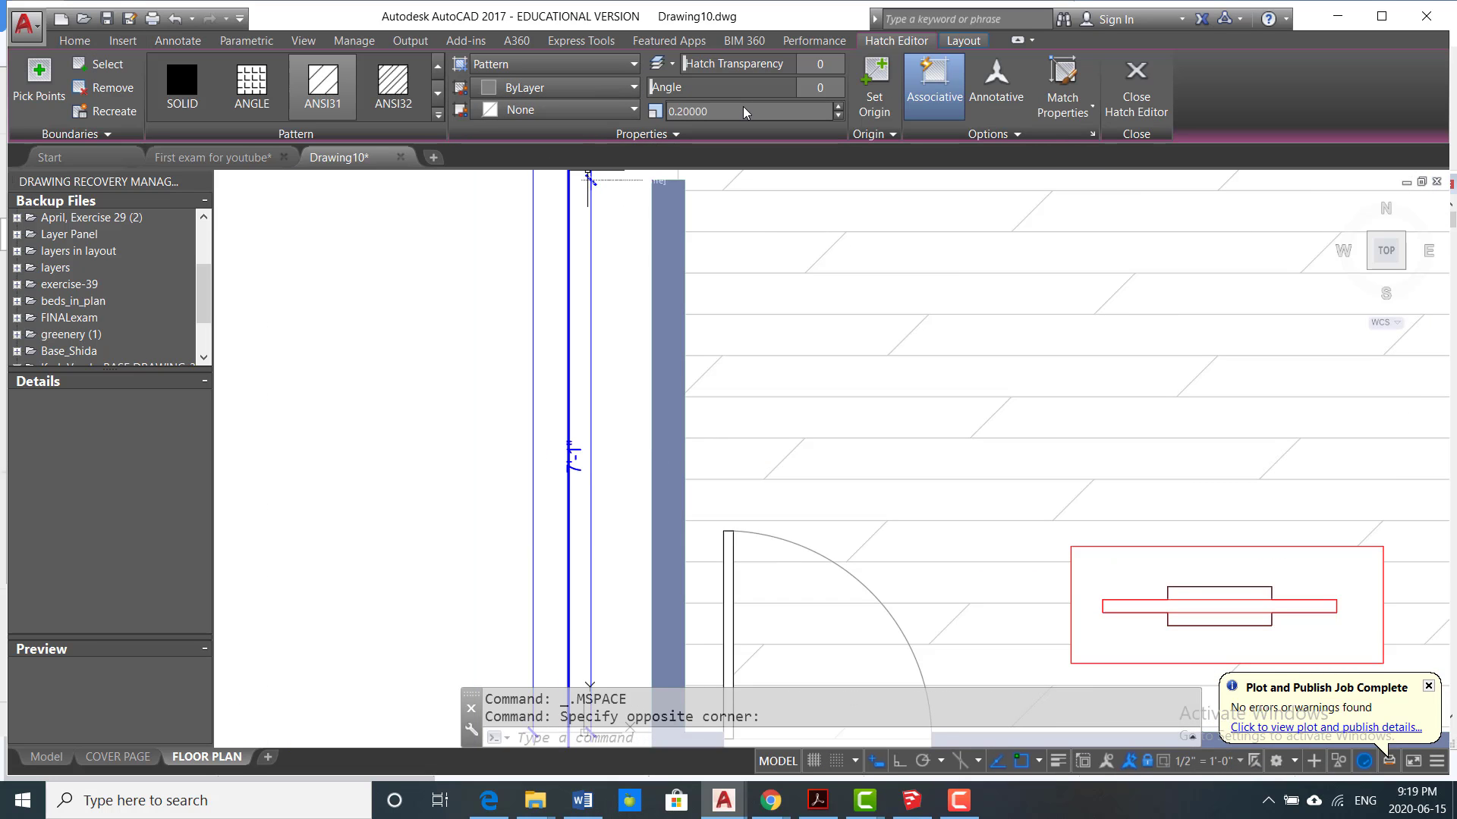
click(739, 113)
text(1)
key(Return)
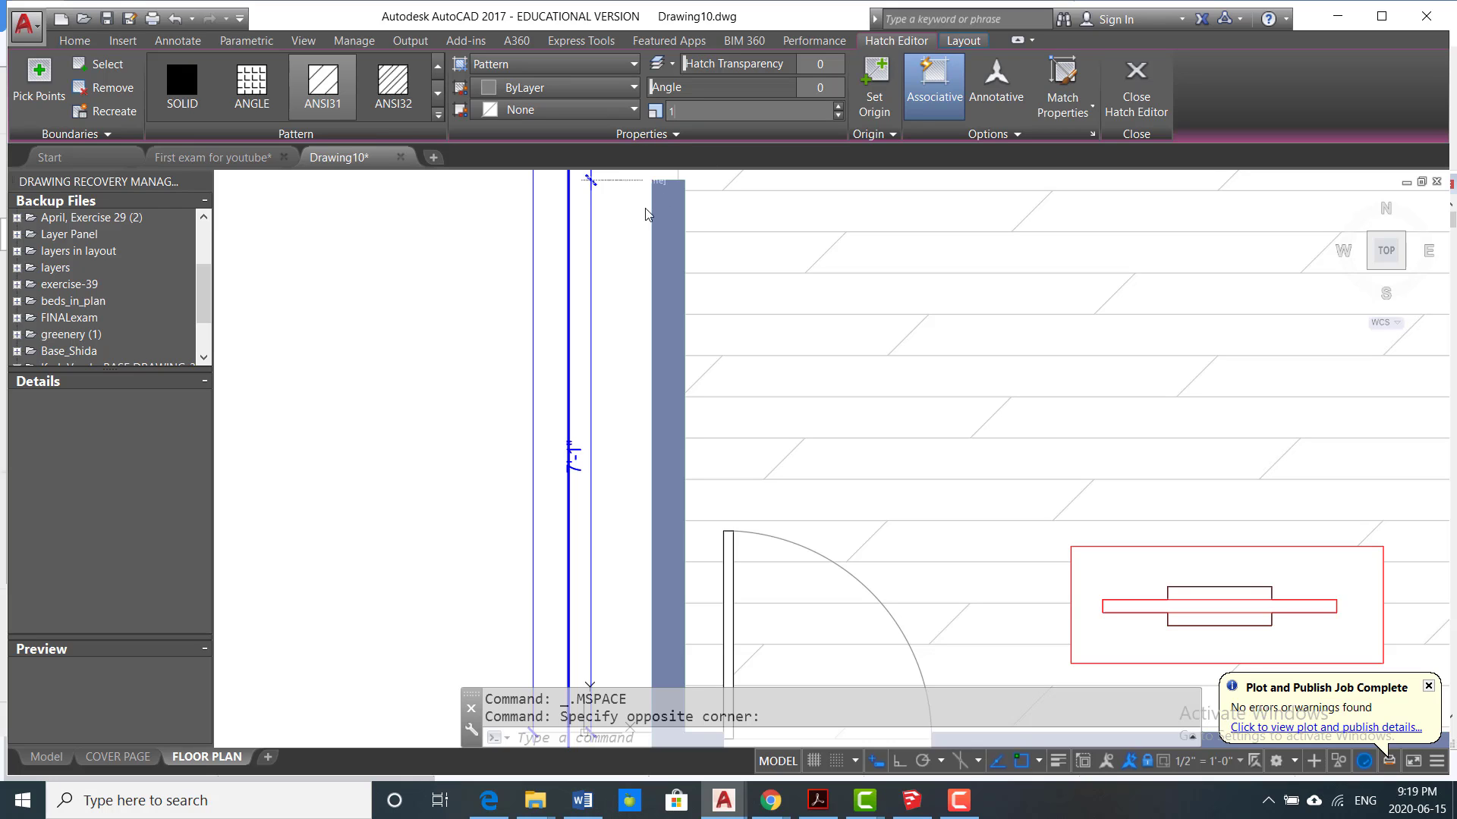
click(634, 254)
click(629, 318)
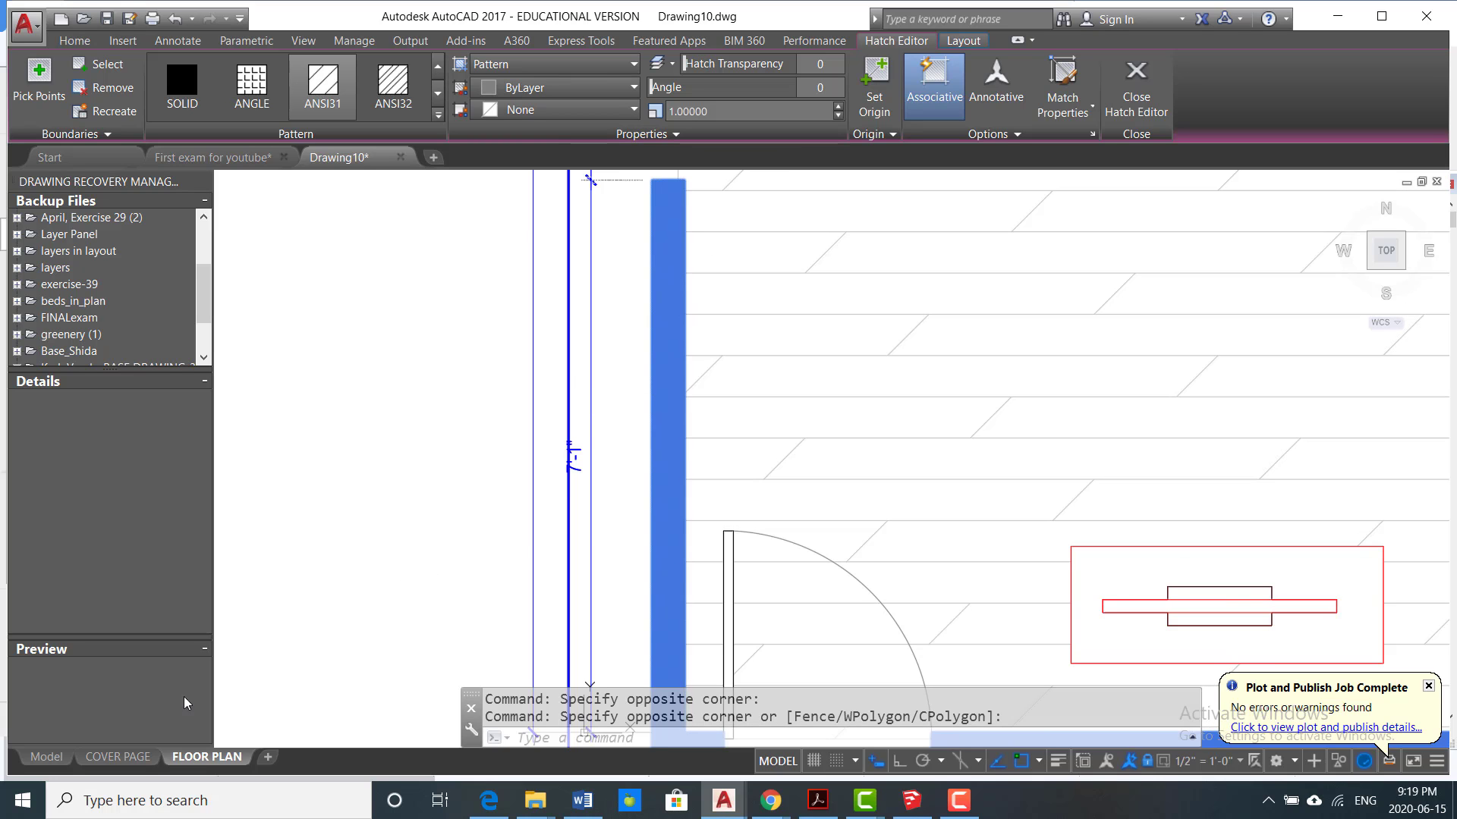
Step: Switch to model space and set the floor plan's wall hatch scale to 5
click(45, 757)
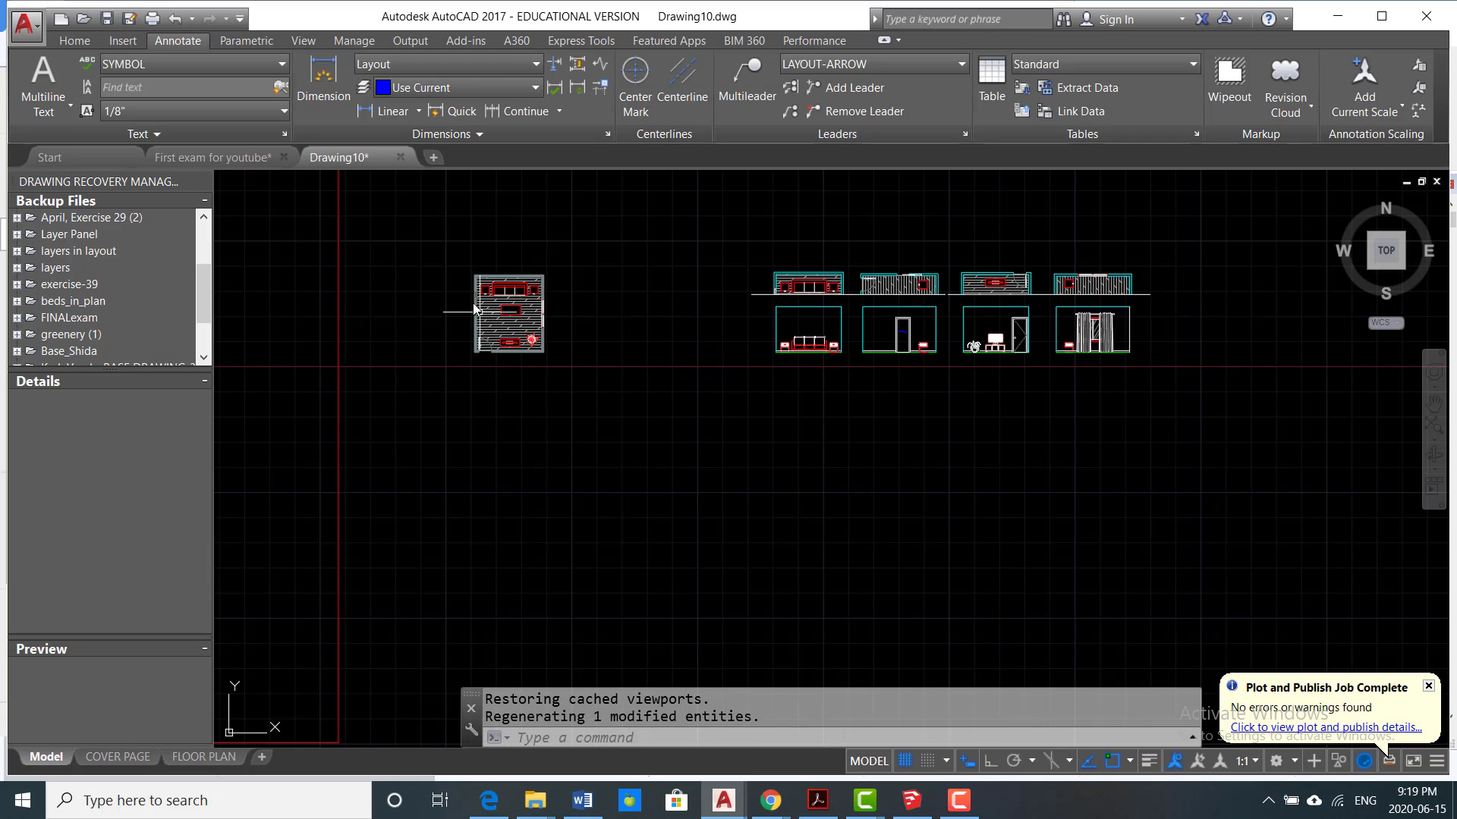
scroll(474, 309, up, 10)
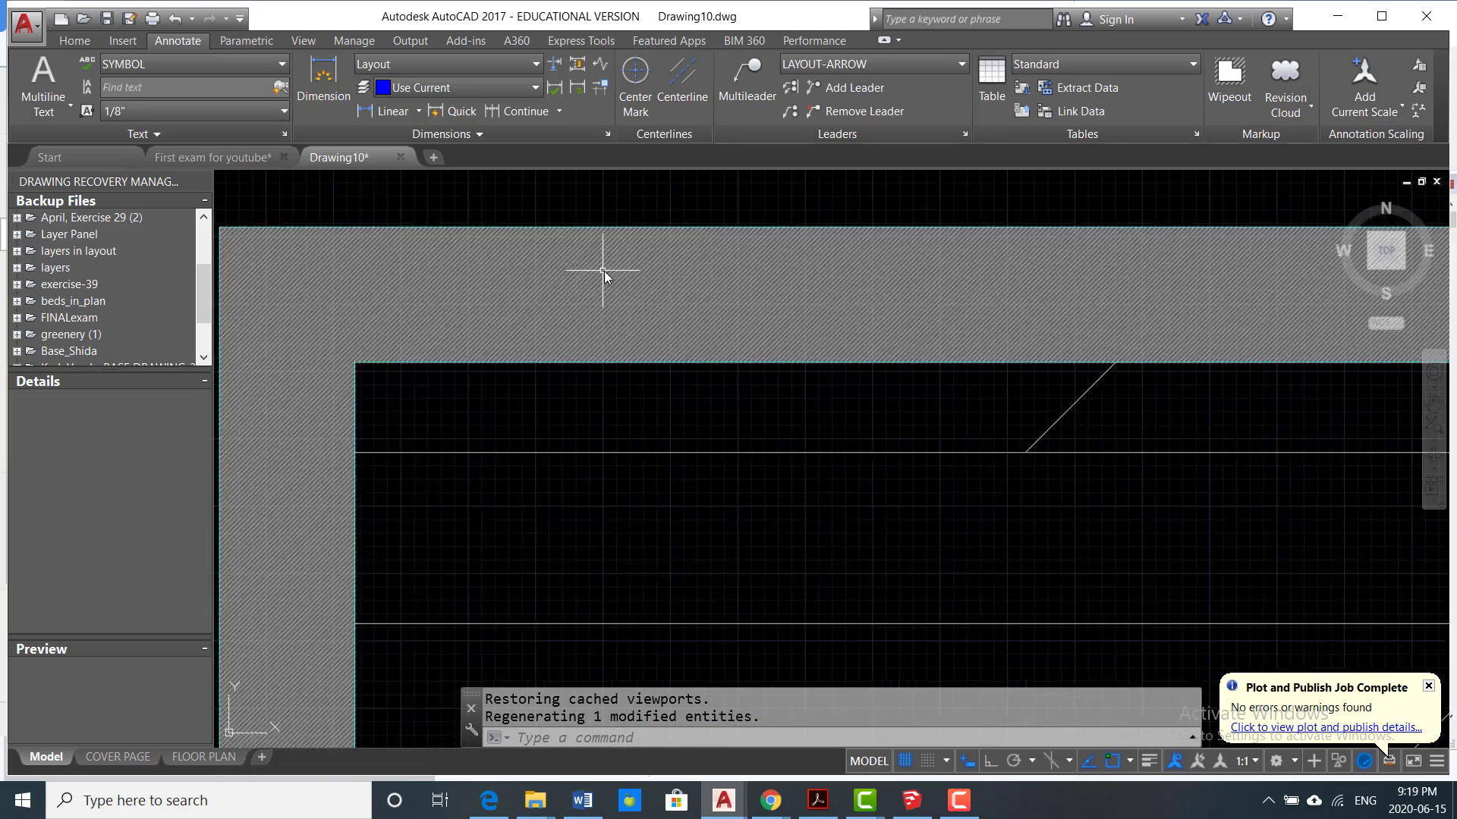
scroll(604, 270, up, 2)
click(664, 303)
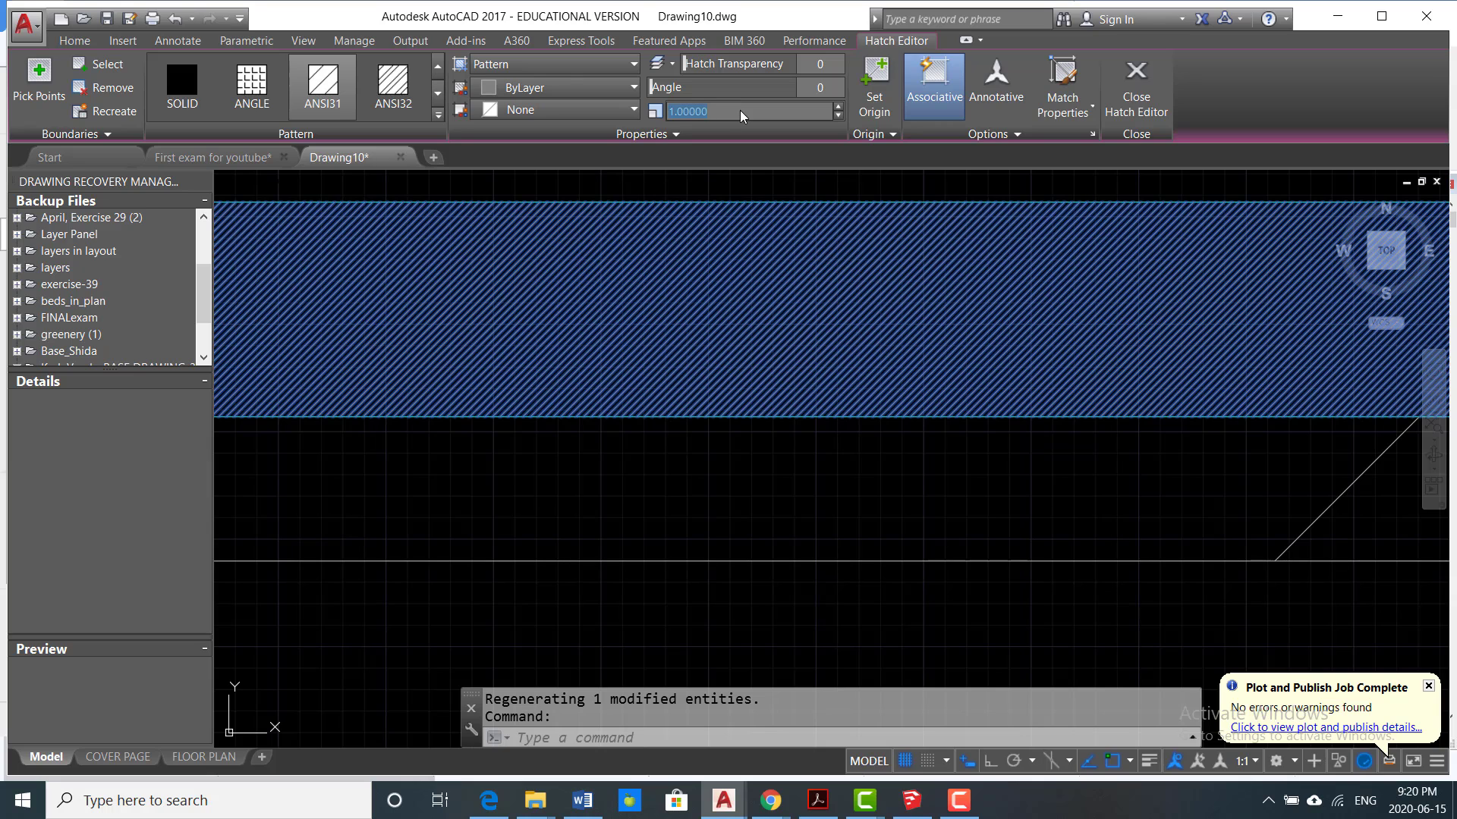
text(5)
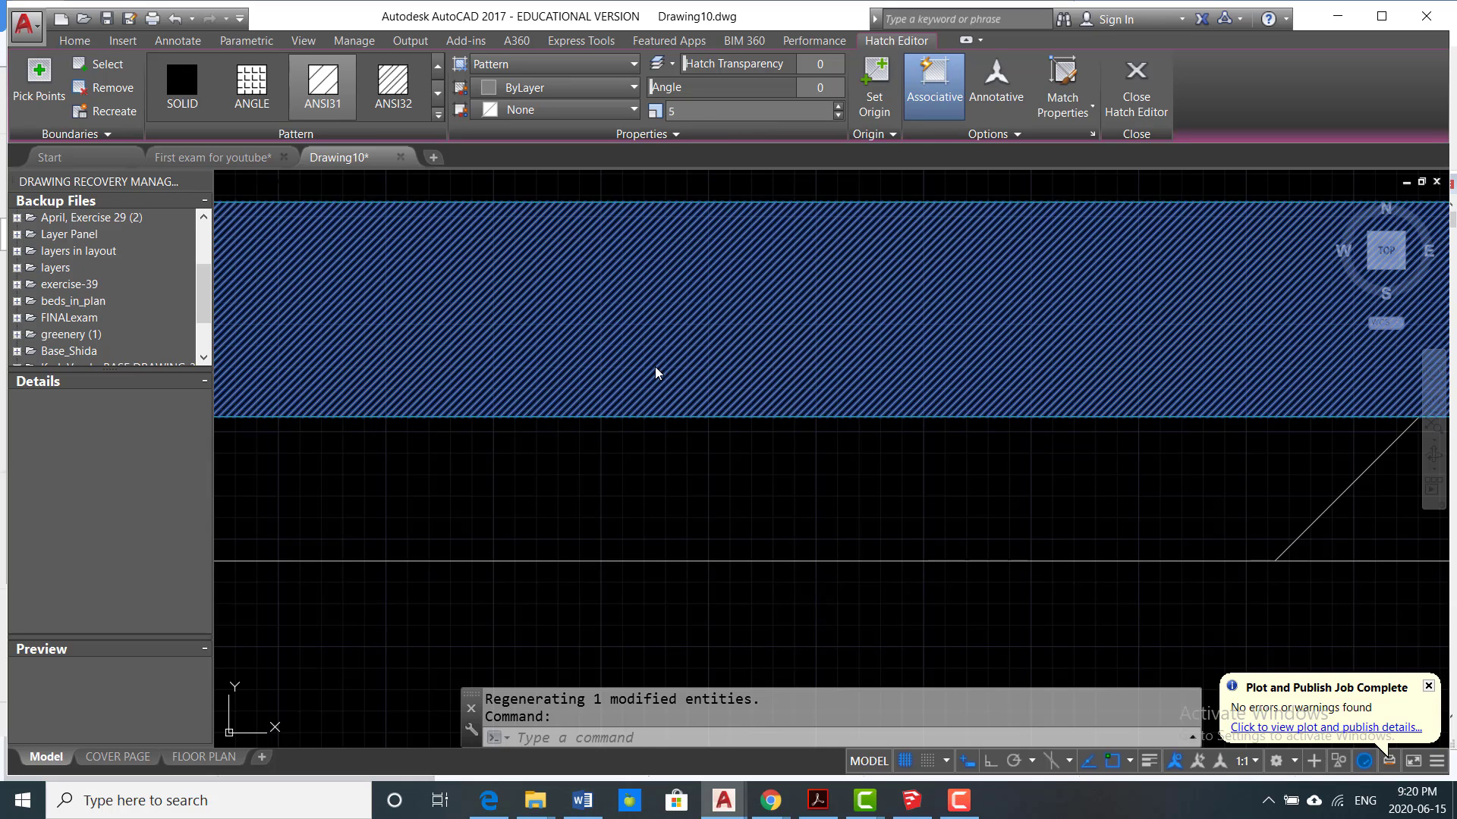
click(657, 456)
scroll(659, 444, down, 6)
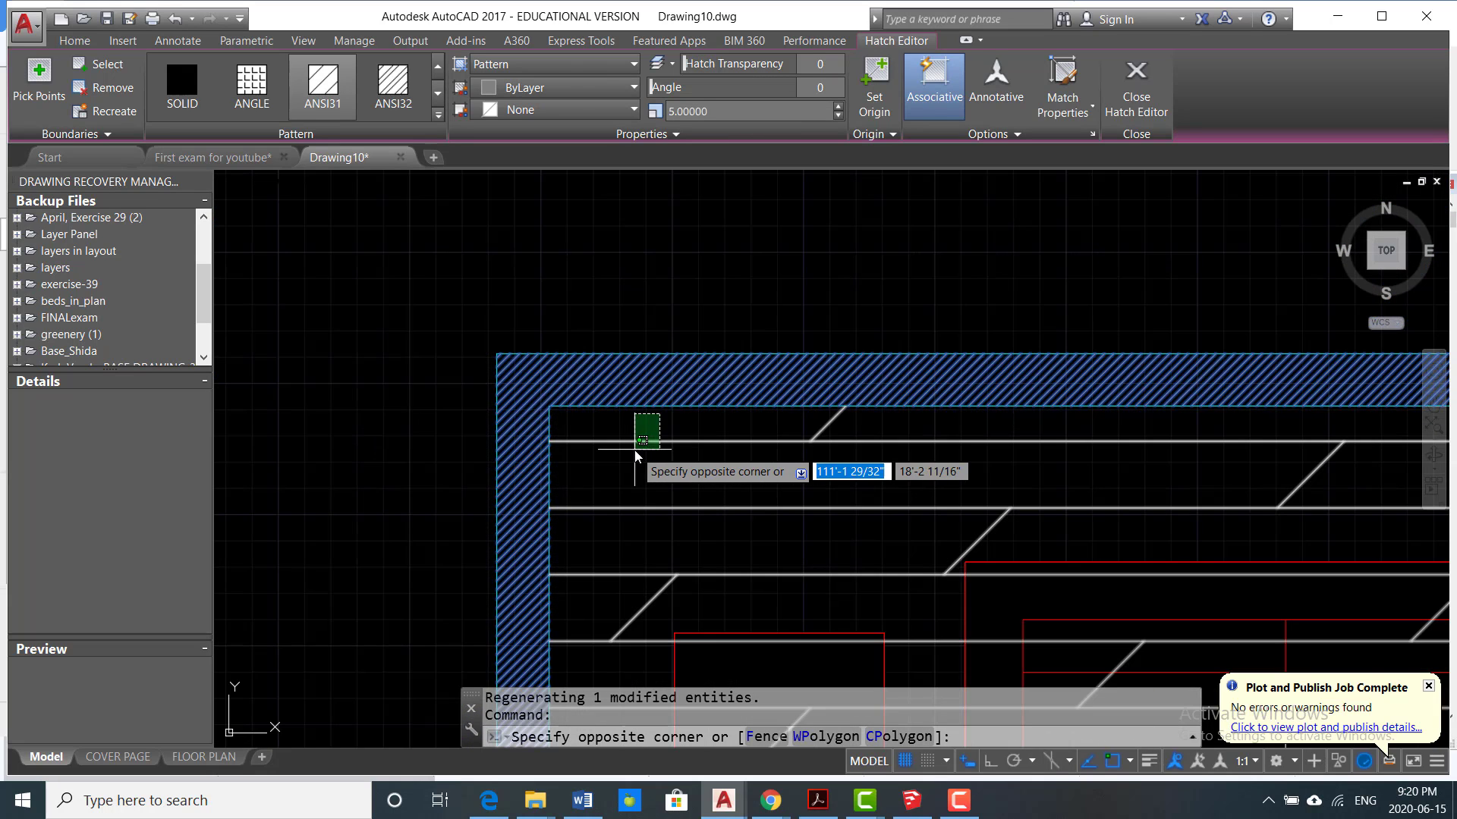
key(Escape)
key(Escape)
scroll(690, 378, up, 3)
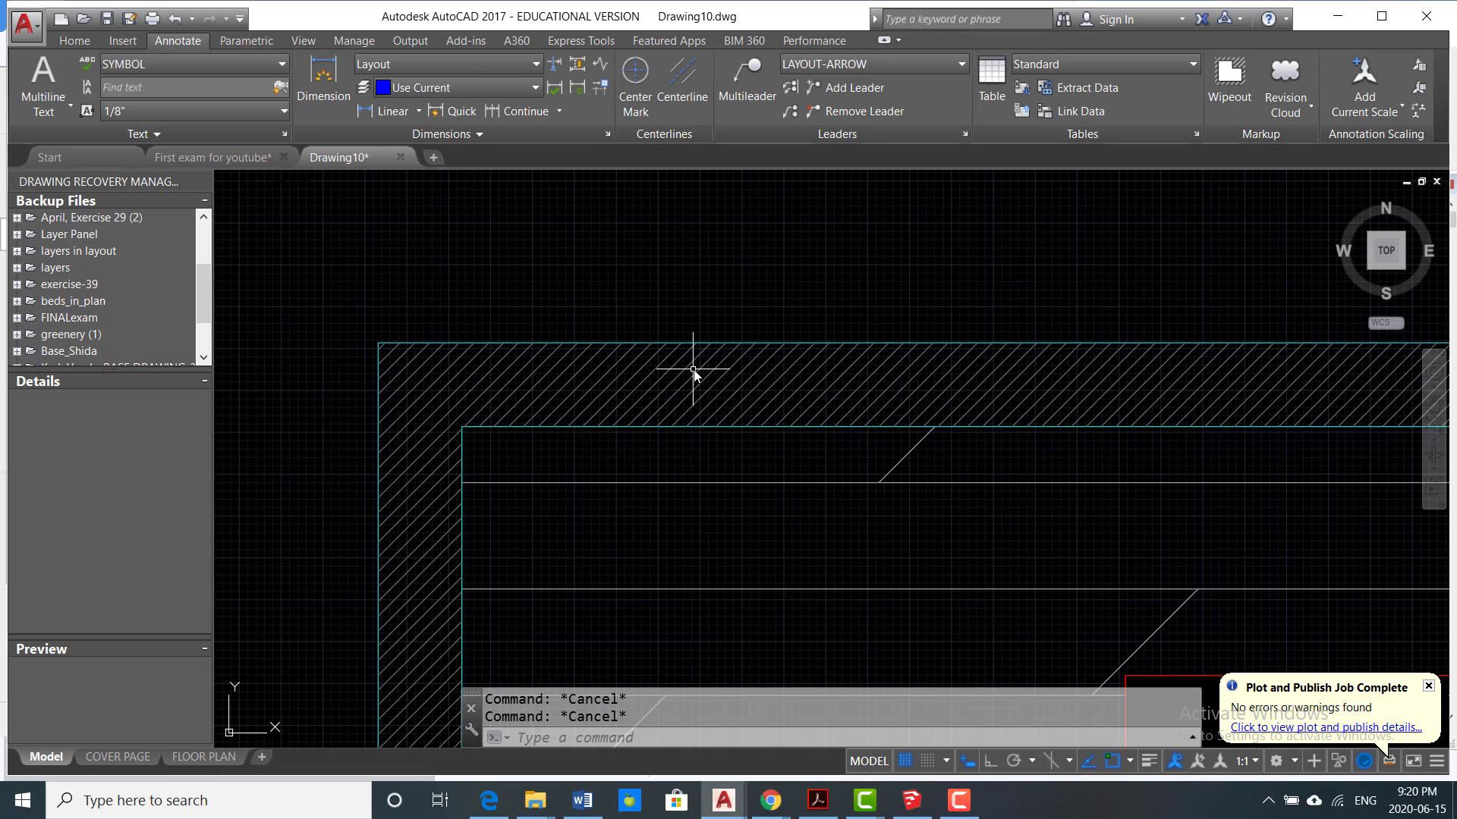
Step: Set the floor plan's wall hatch scale to 4 in model space and clear the selection
click(662, 390)
click(736, 103)
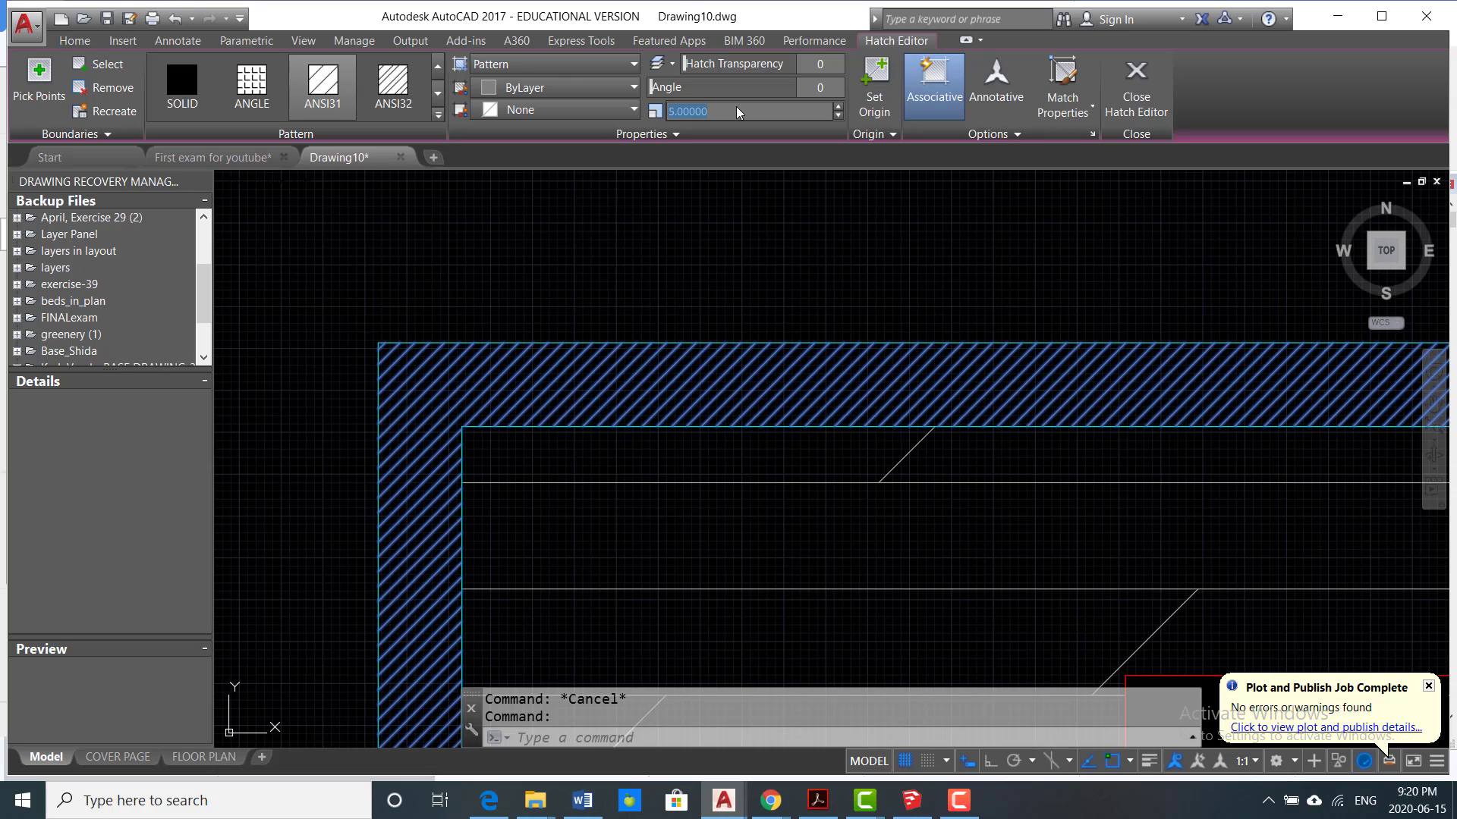
text(4)
key(Return)
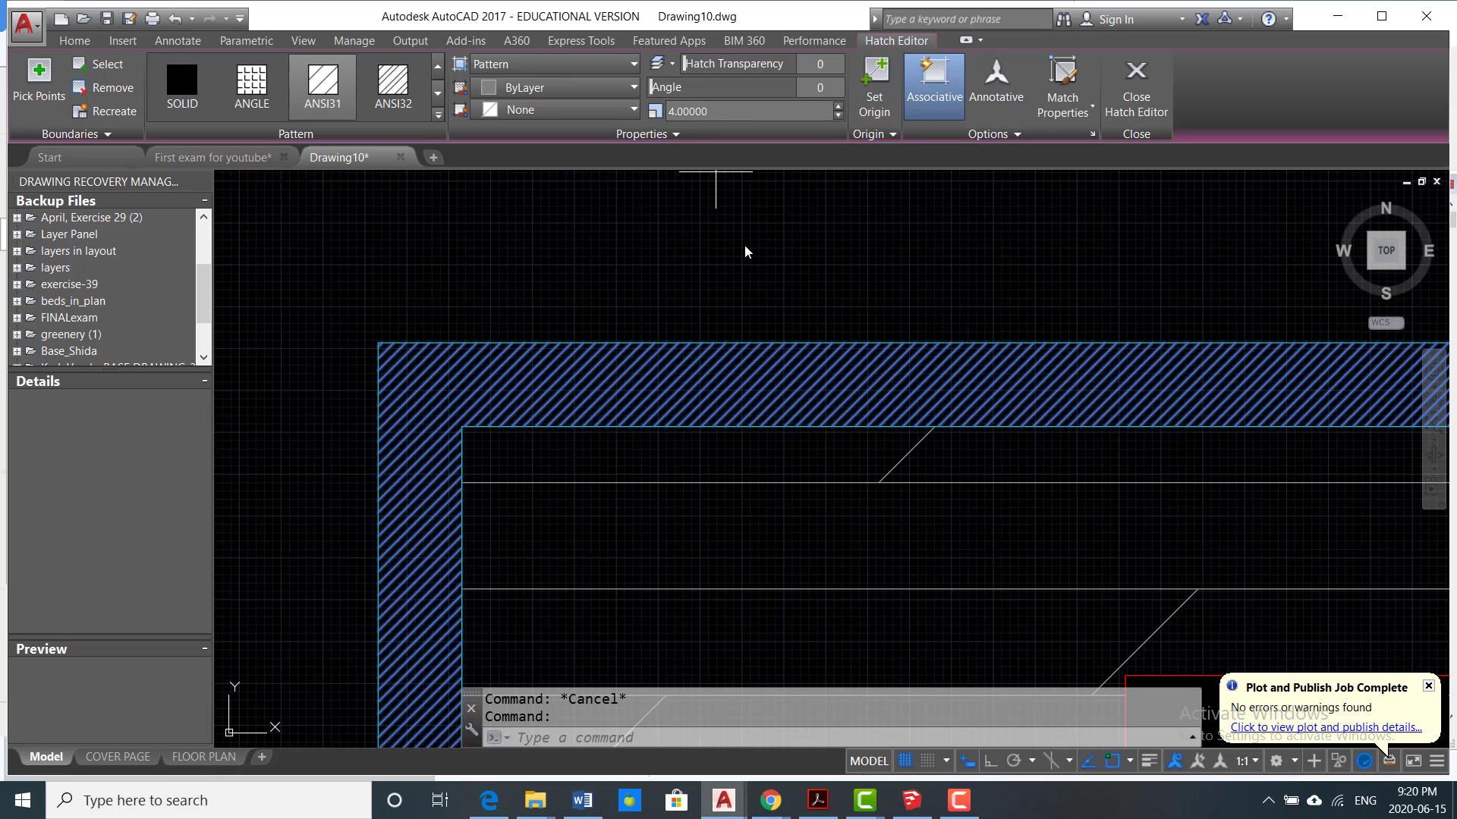
click(744, 244)
key(Escape)
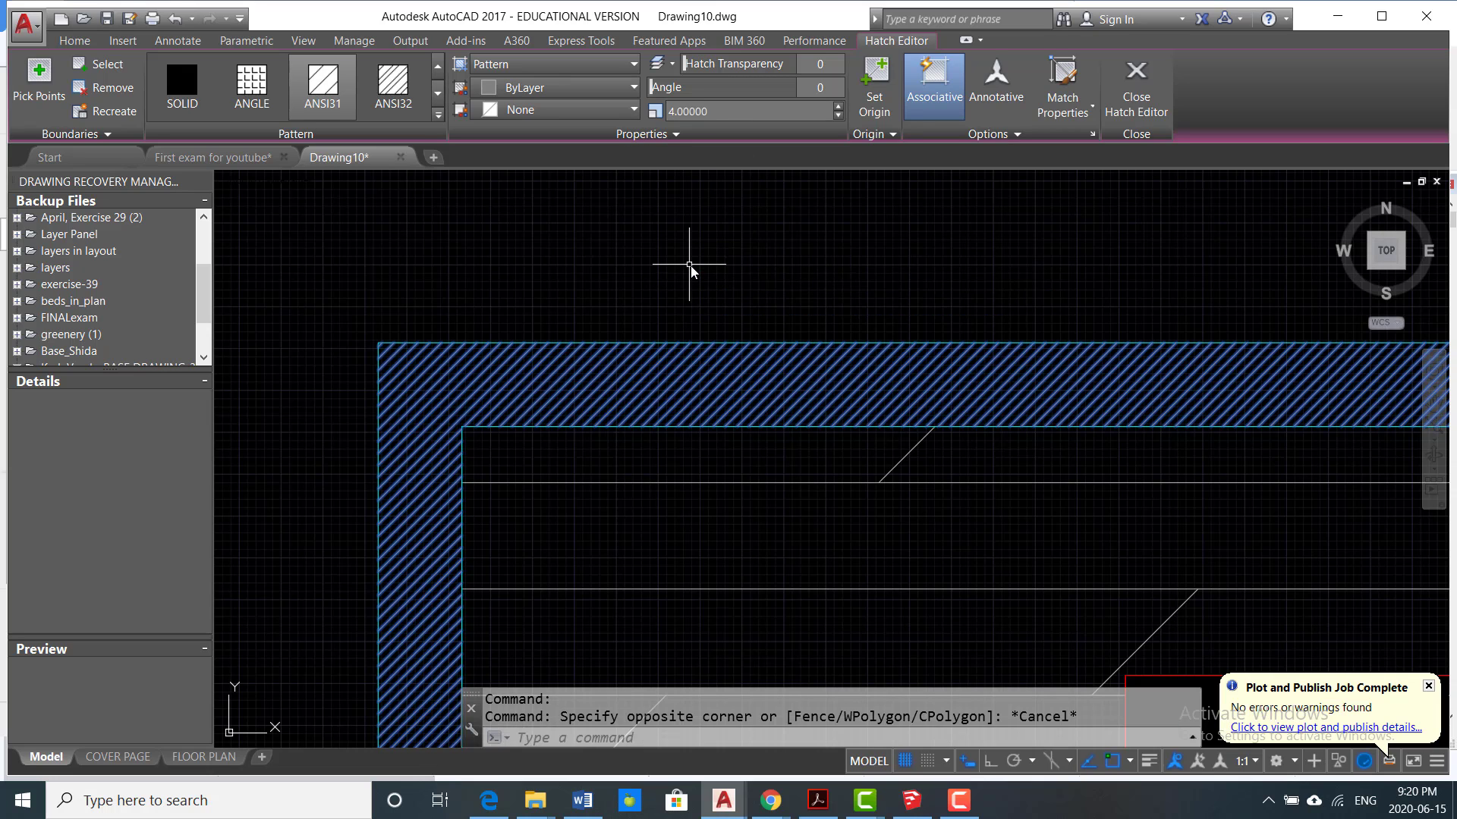
key(Escape)
Step: Switch to the FLOOR PLAN layout and check the rescaled wall hatch on the whole sheet
scroll(639, 275, down, 3)
middle_drag(651, 308, 465, 263)
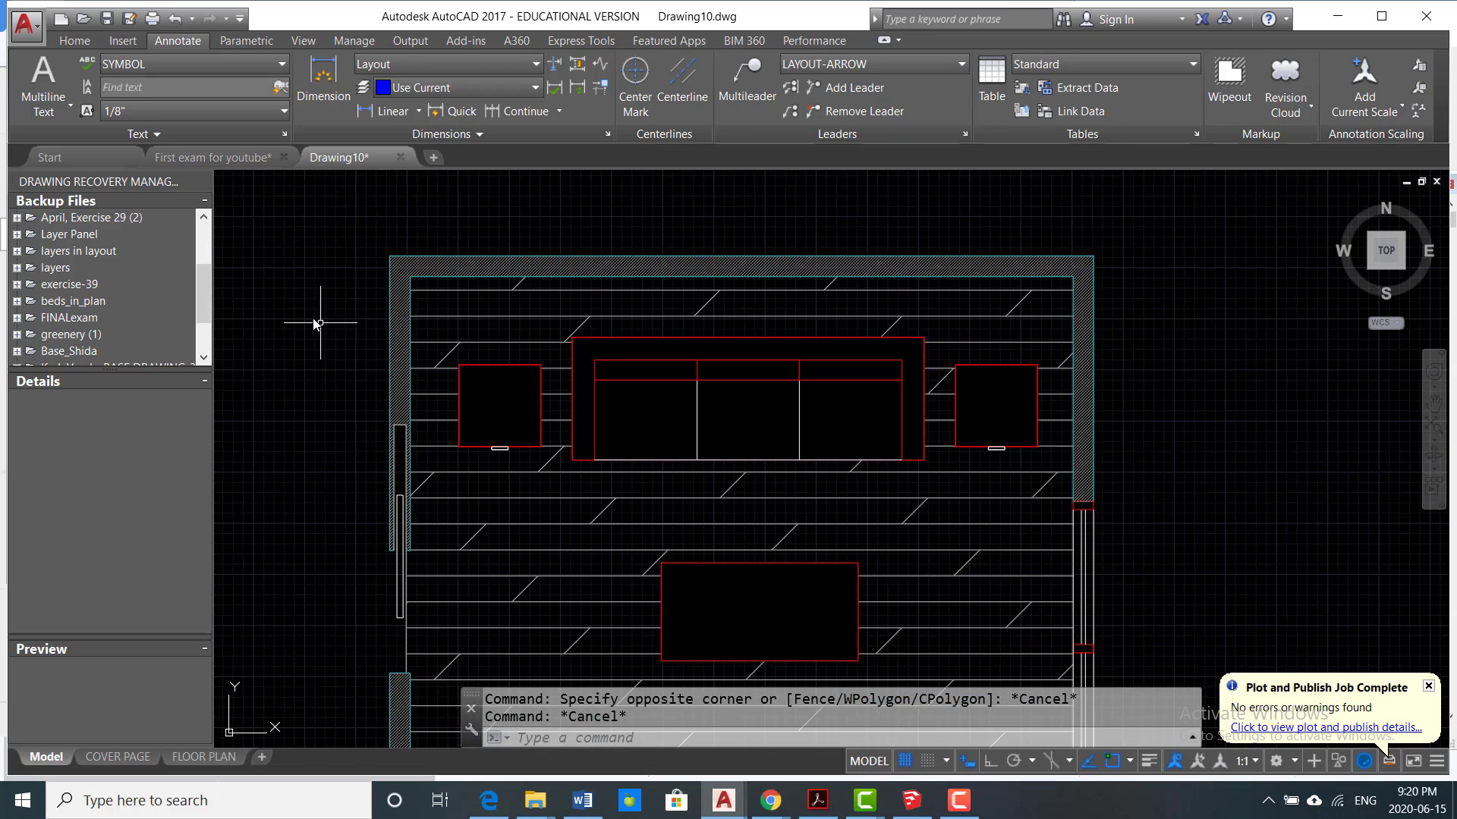
scroll(275, 392, down, 2)
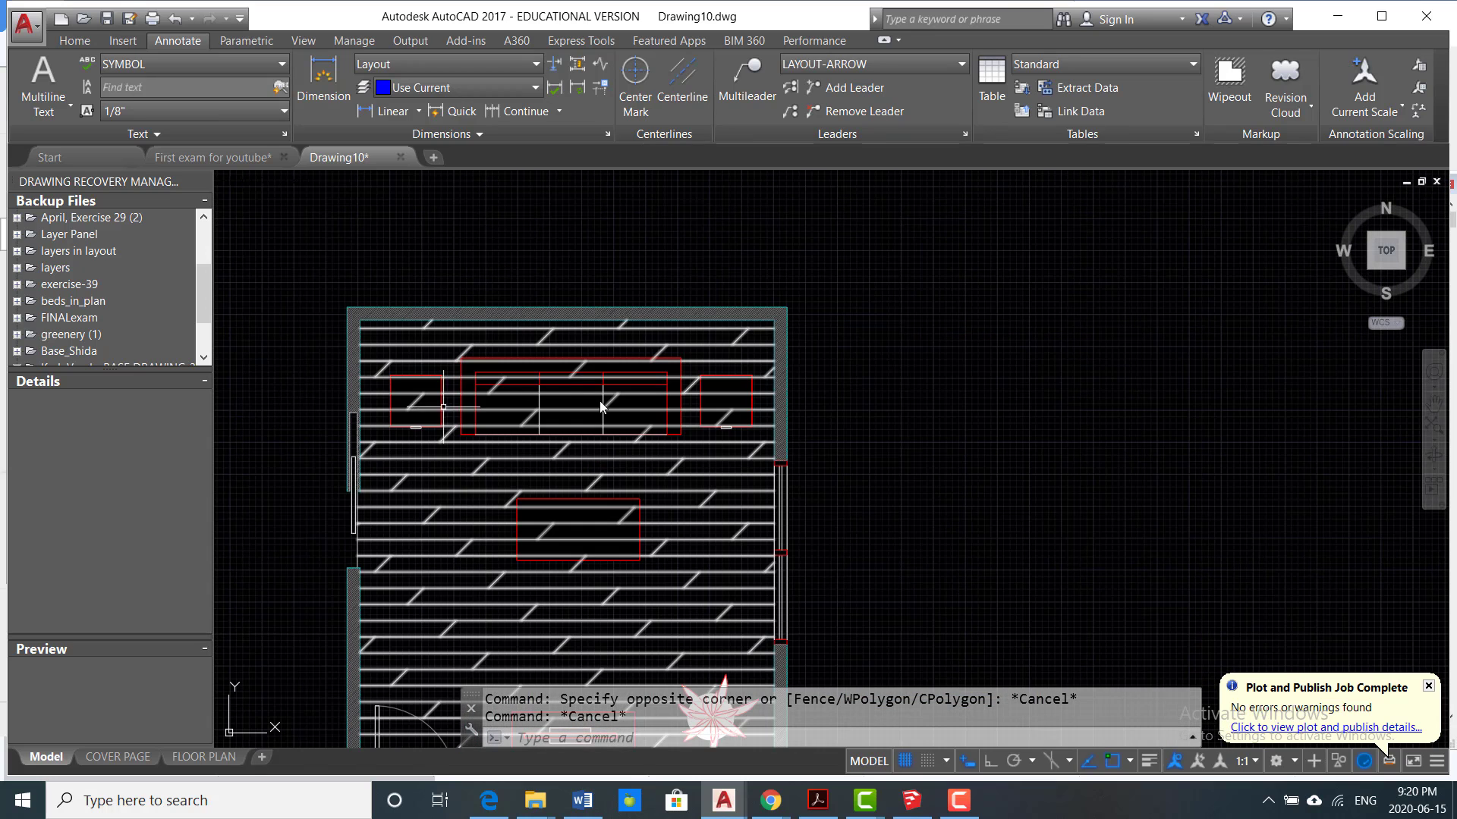
click(199, 757)
scroll(612, 501, down, 5)
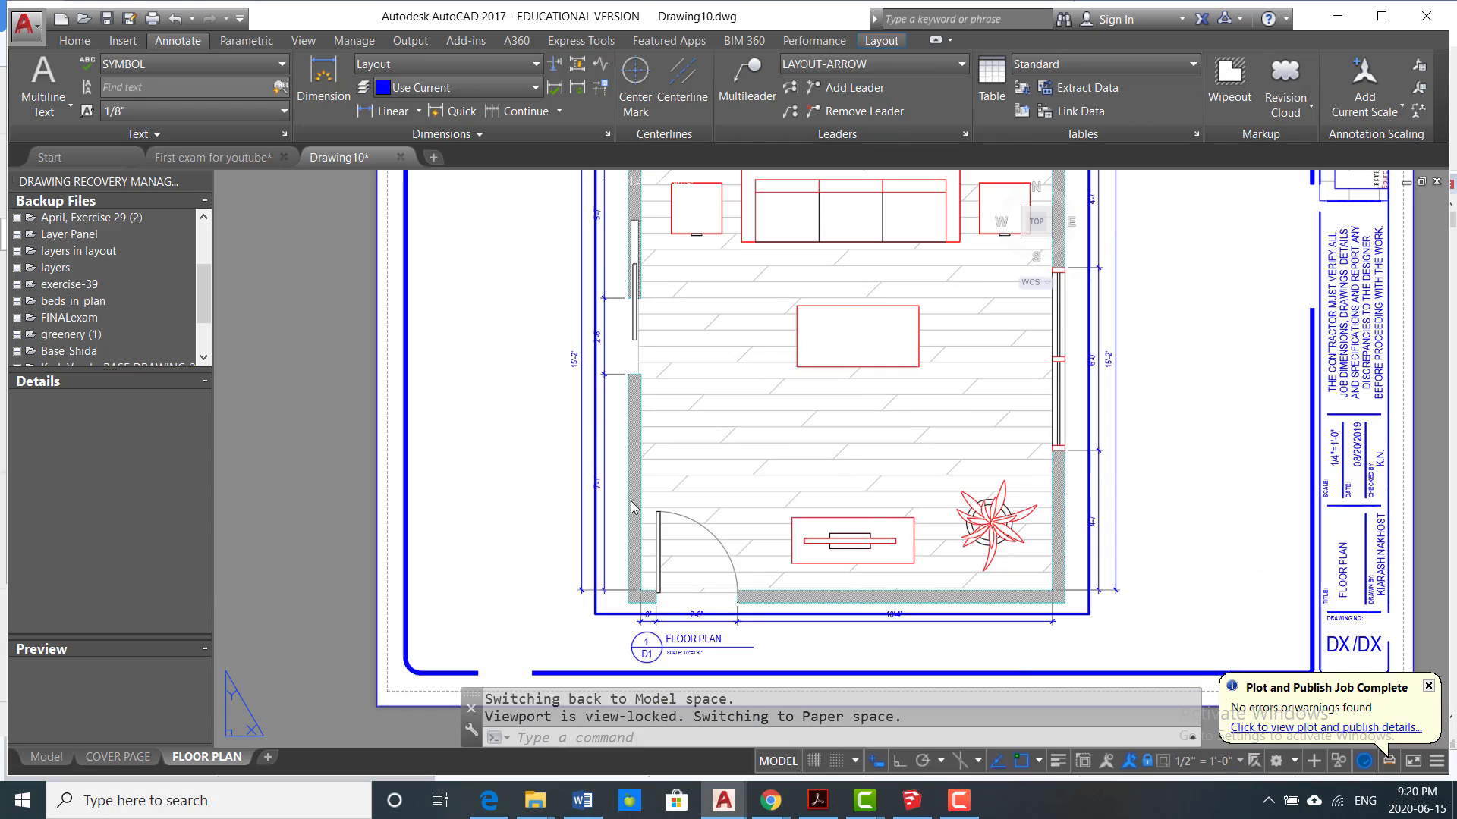
Step: Return to model space, examine the wall hatch density up close and across the room, and reopen the FLOOR PLAN layout
click(46, 758)
scroll(847, 411, up, 6)
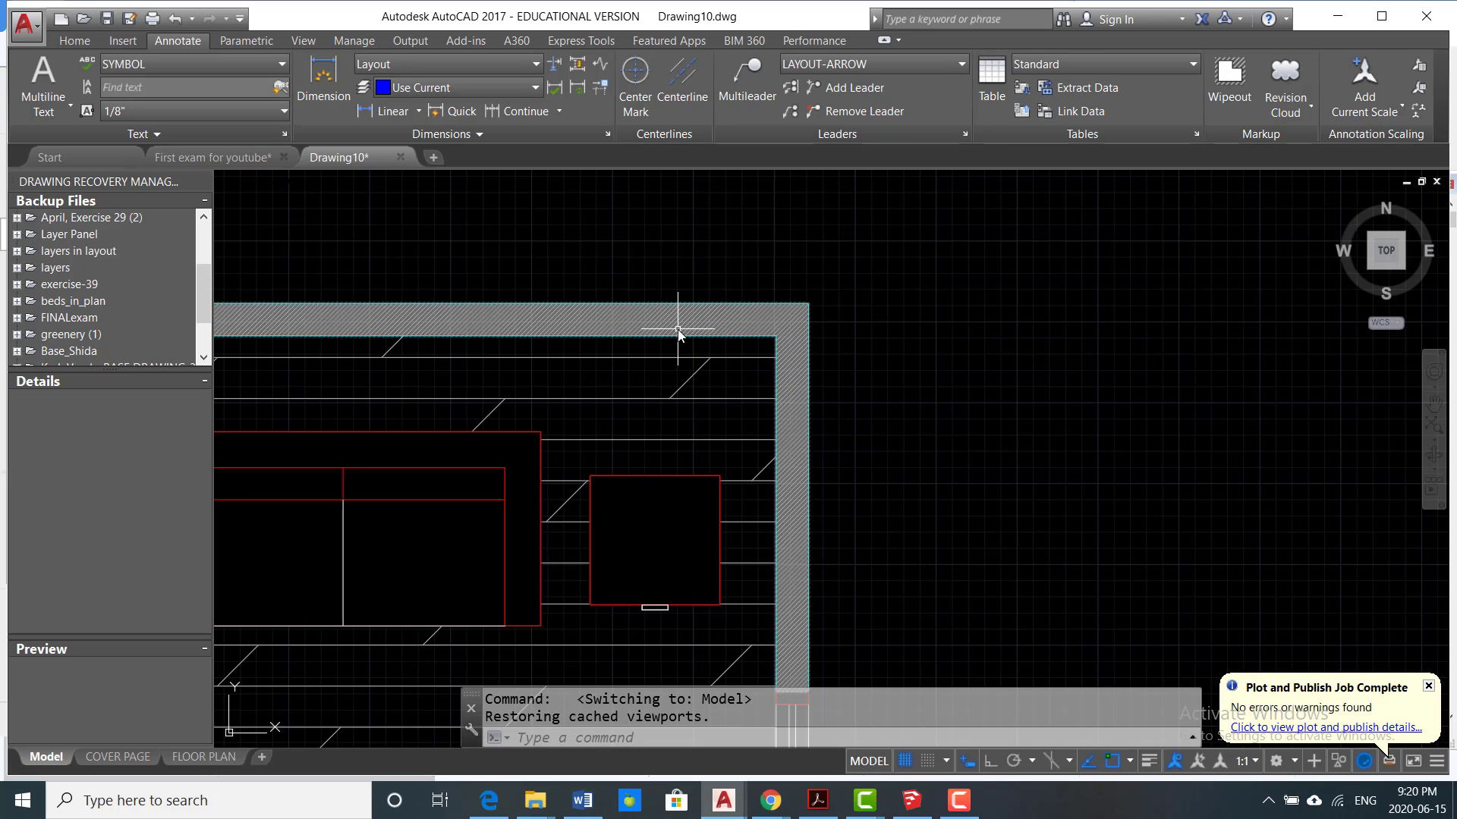
scroll(914, 326, down, 6)
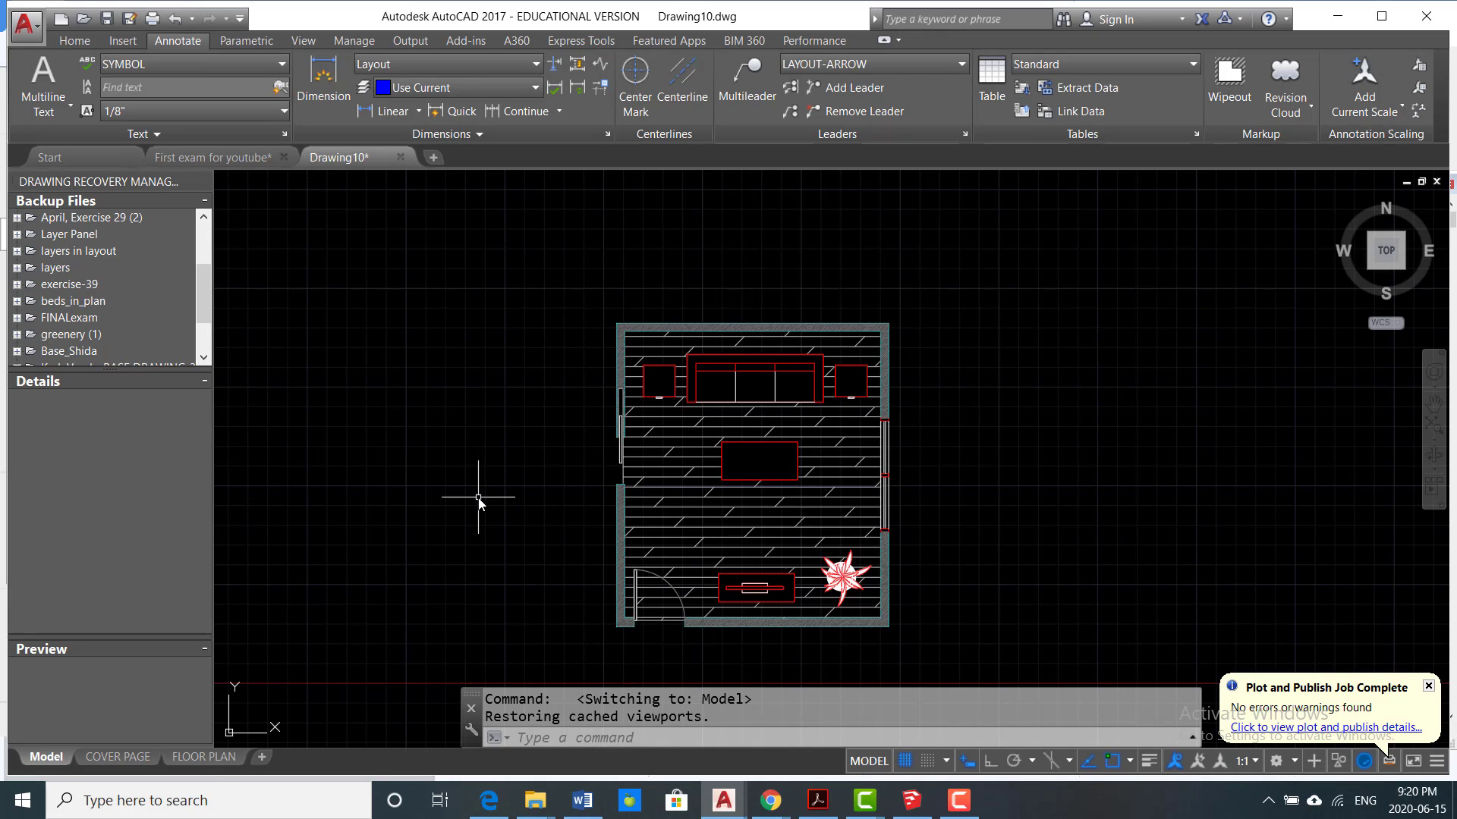
scroll(667, 311, up, 10)
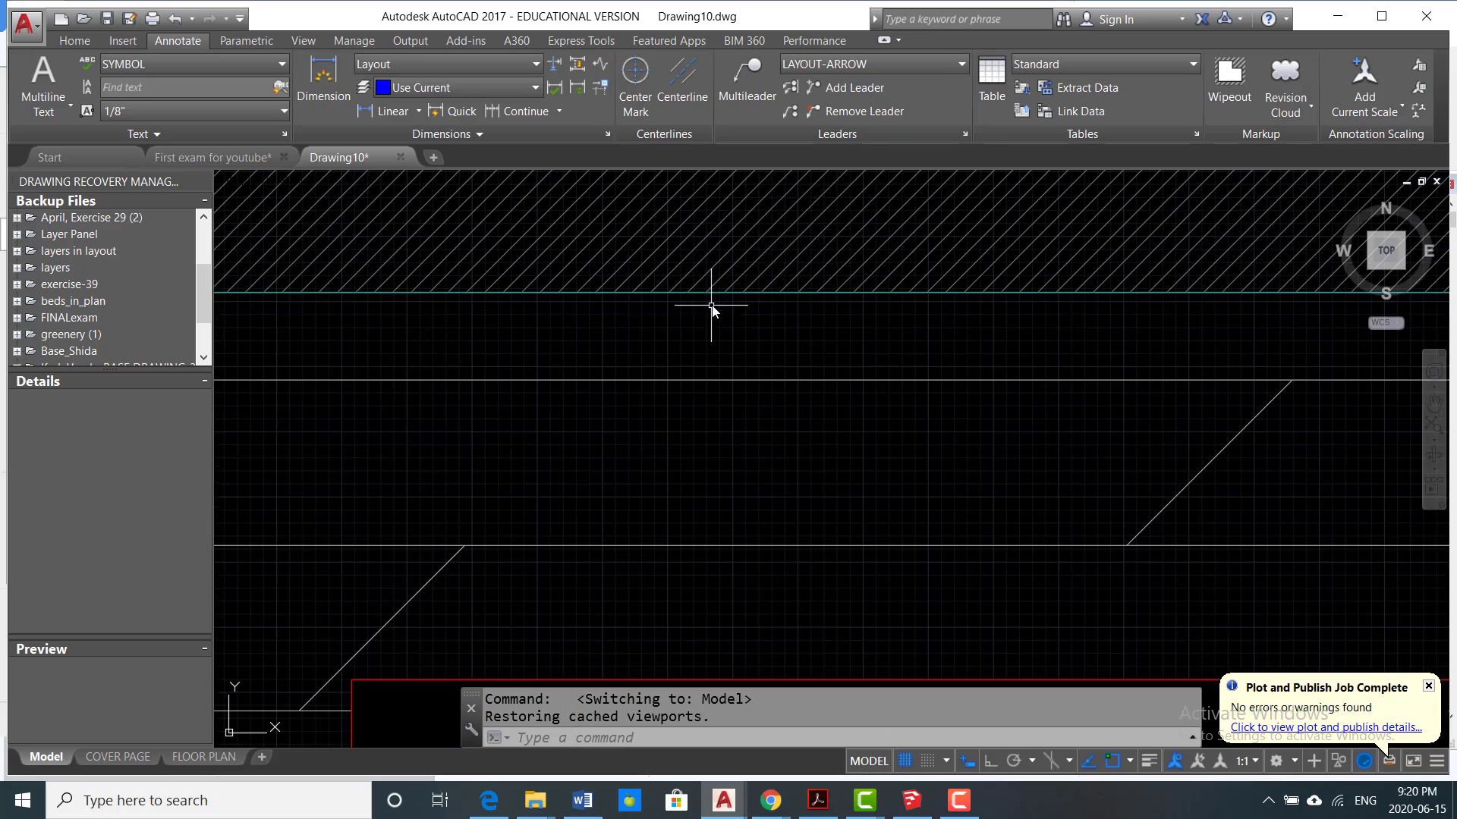
scroll(721, 271, down, 4)
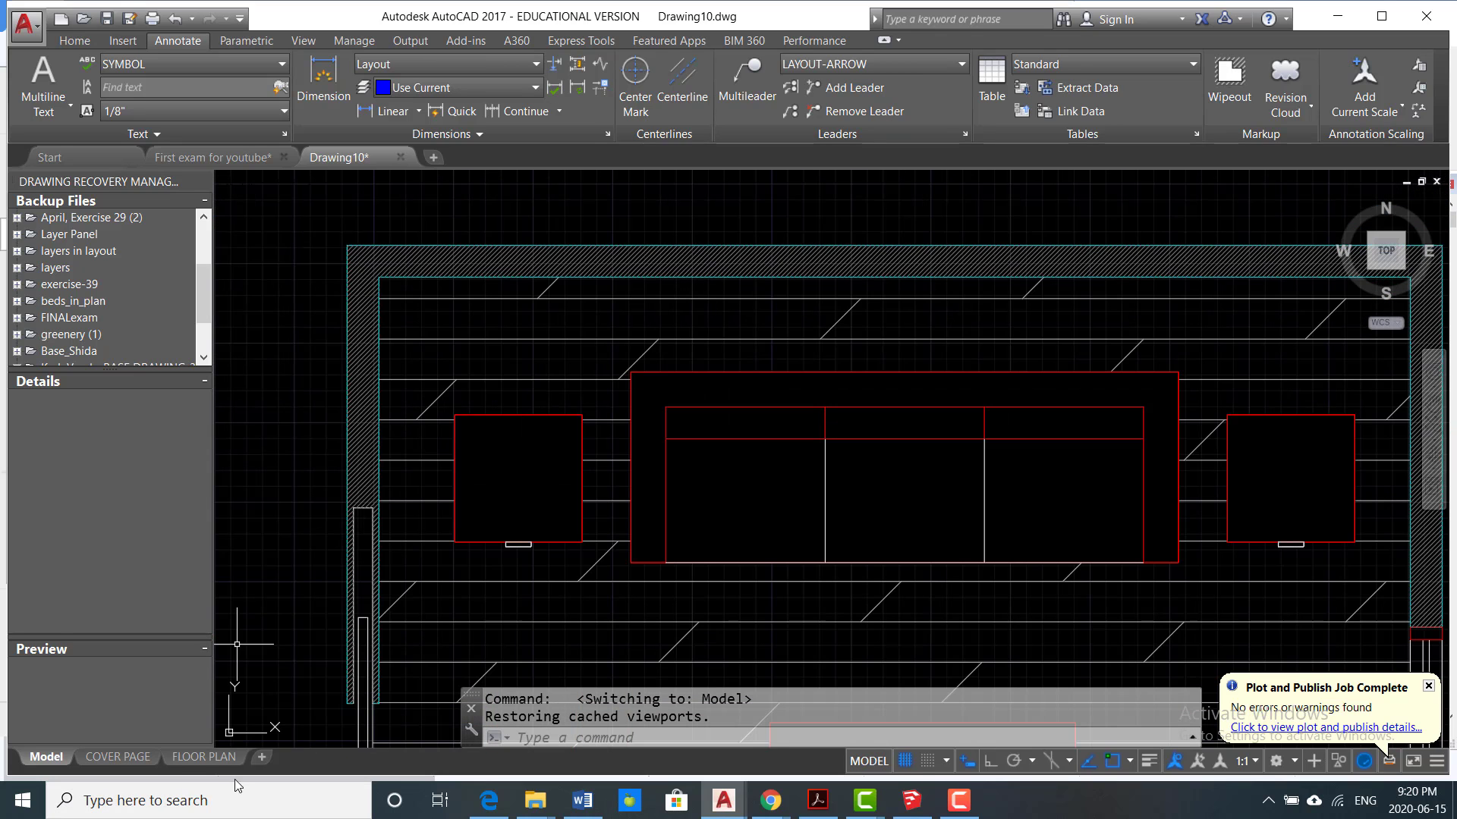
click(200, 757)
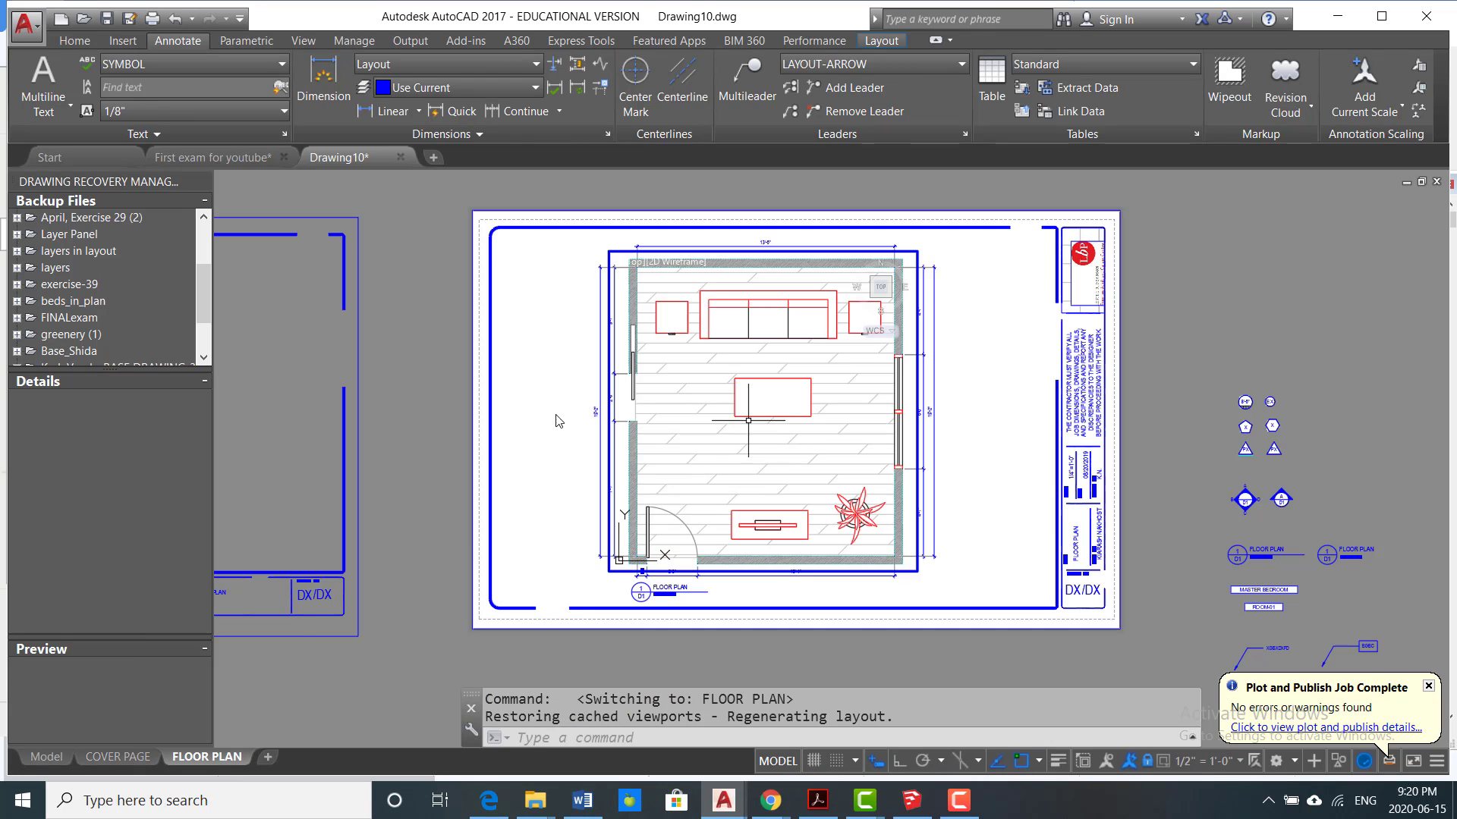